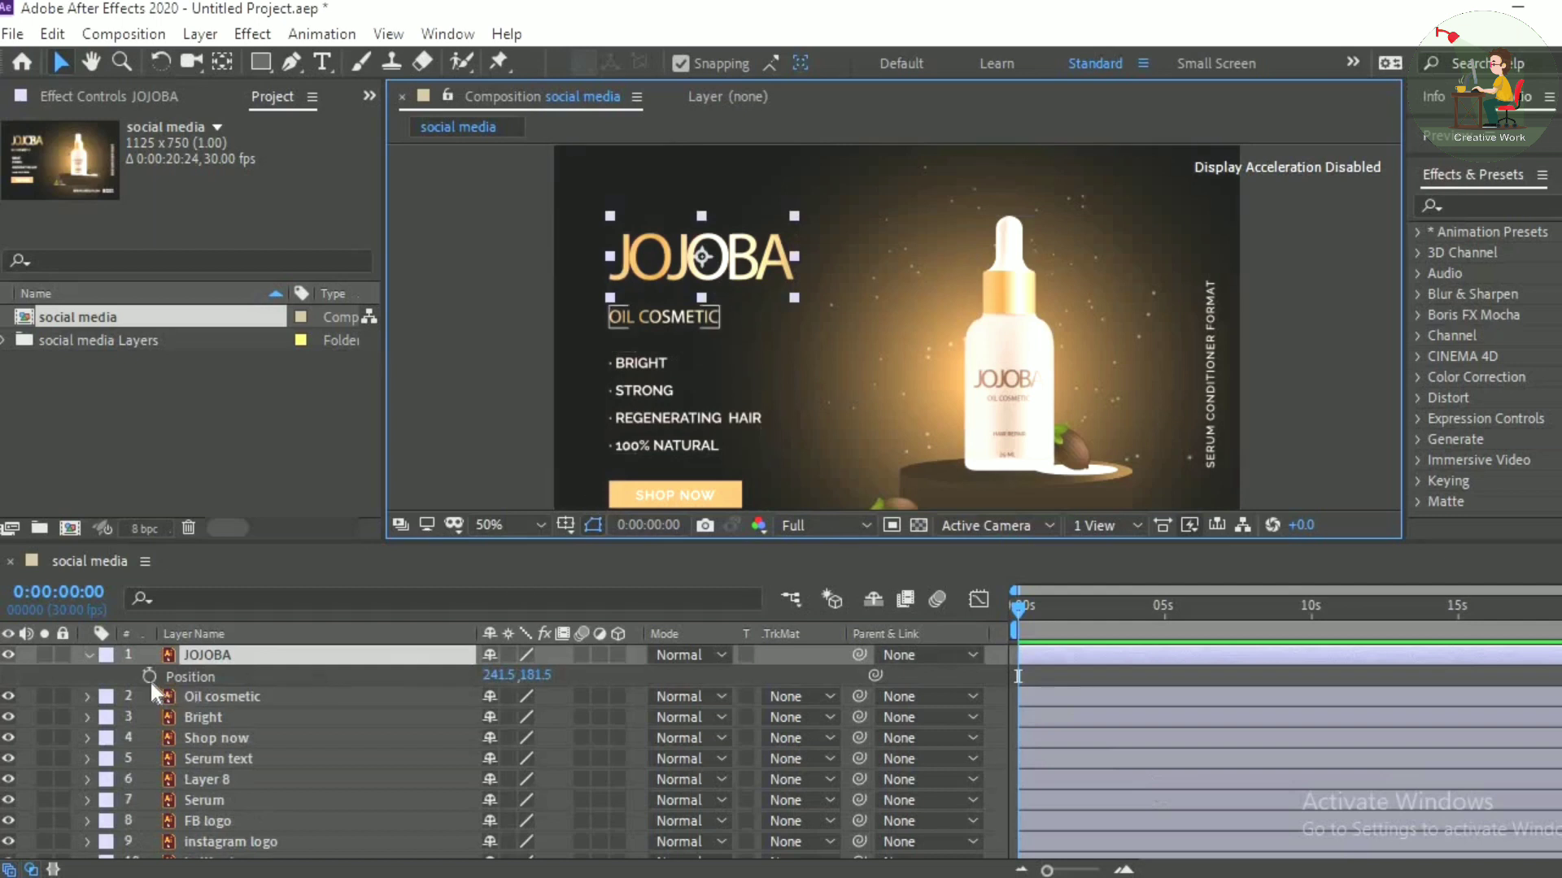
Step: Keyframe the JOJOBA layer's Position from X -177.5 at frame 0 to X 242.5 at frame 14 so it slides in
left_click(149, 676)
left_click_drag(496, 685, 320, 681)
left_click(1087, 869)
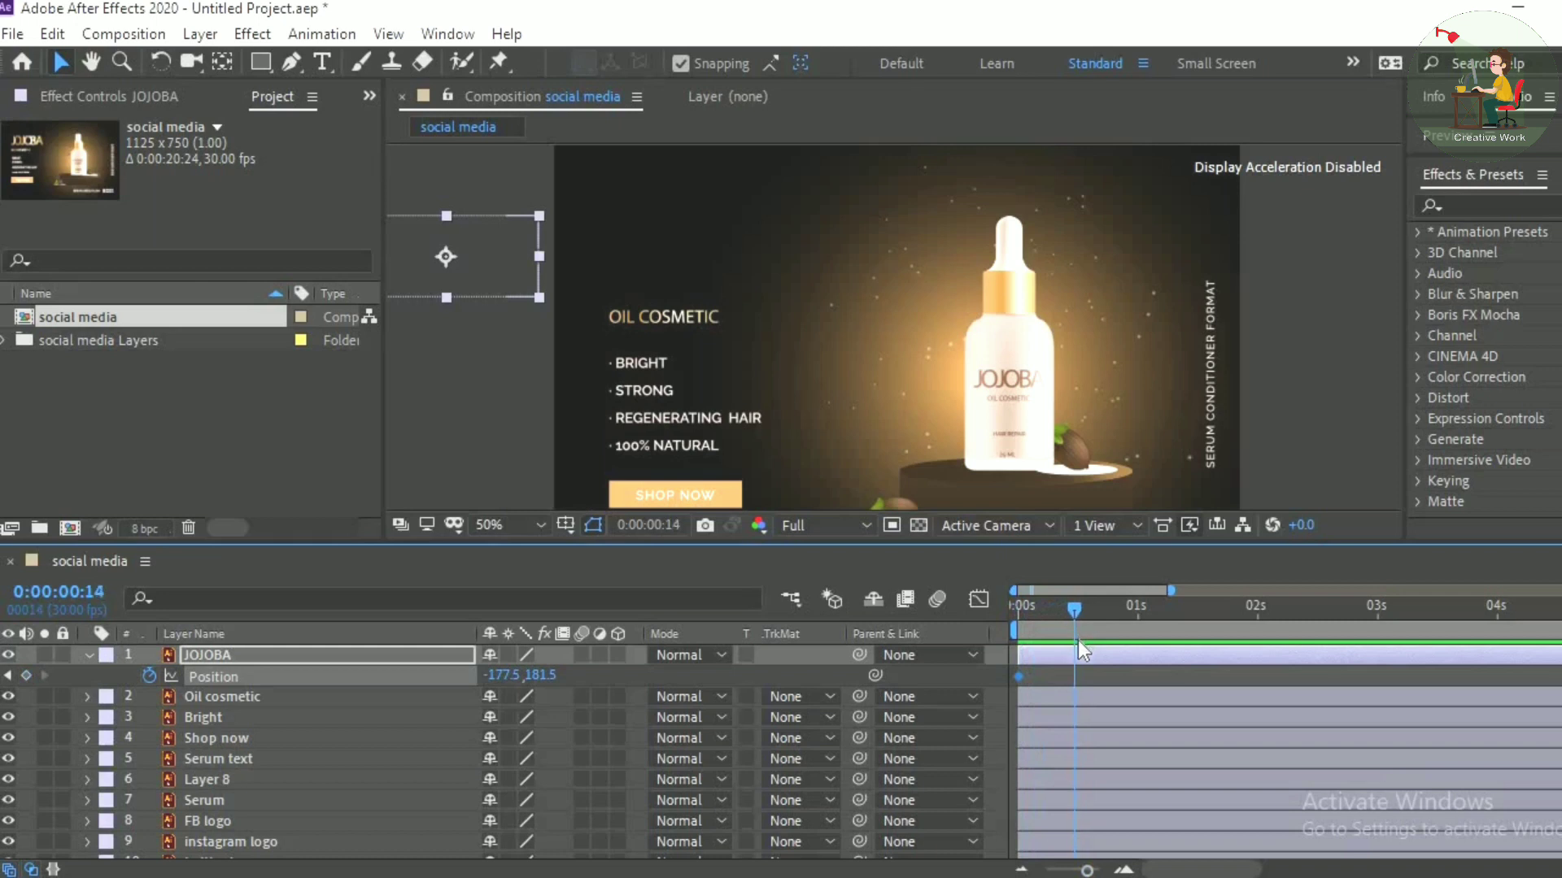
left_click_drag(498, 676, 1002, 672)
left_click(707, 680)
Step: Keyframe the Oil cosmetic layer's Position from Y 173.7 at frame 14 to about Y 279.7 at frame 23
left_click(363, 698)
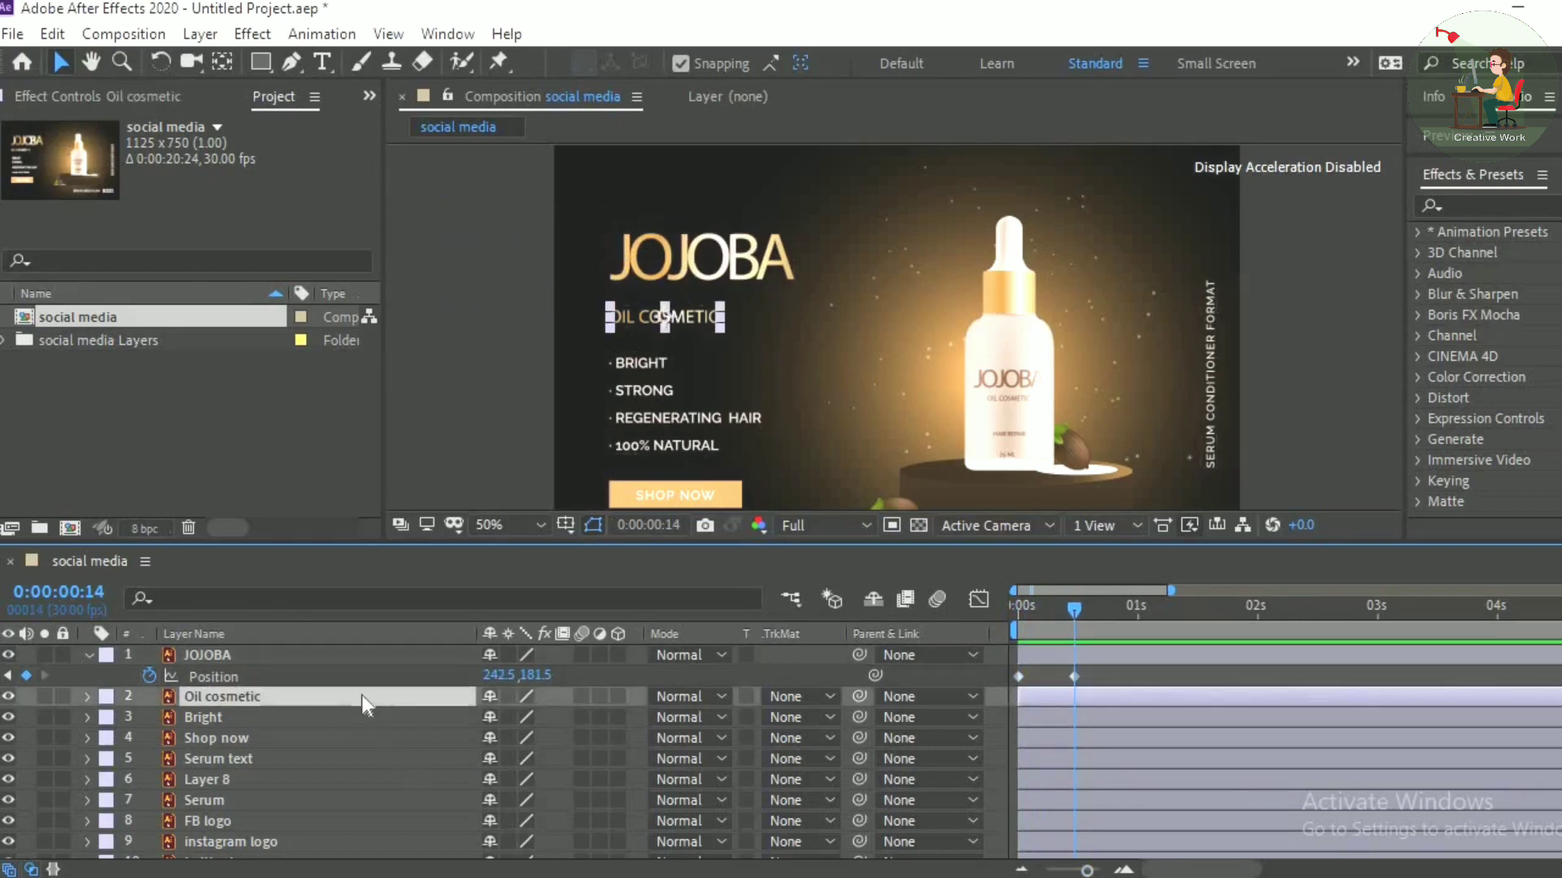
key("p")
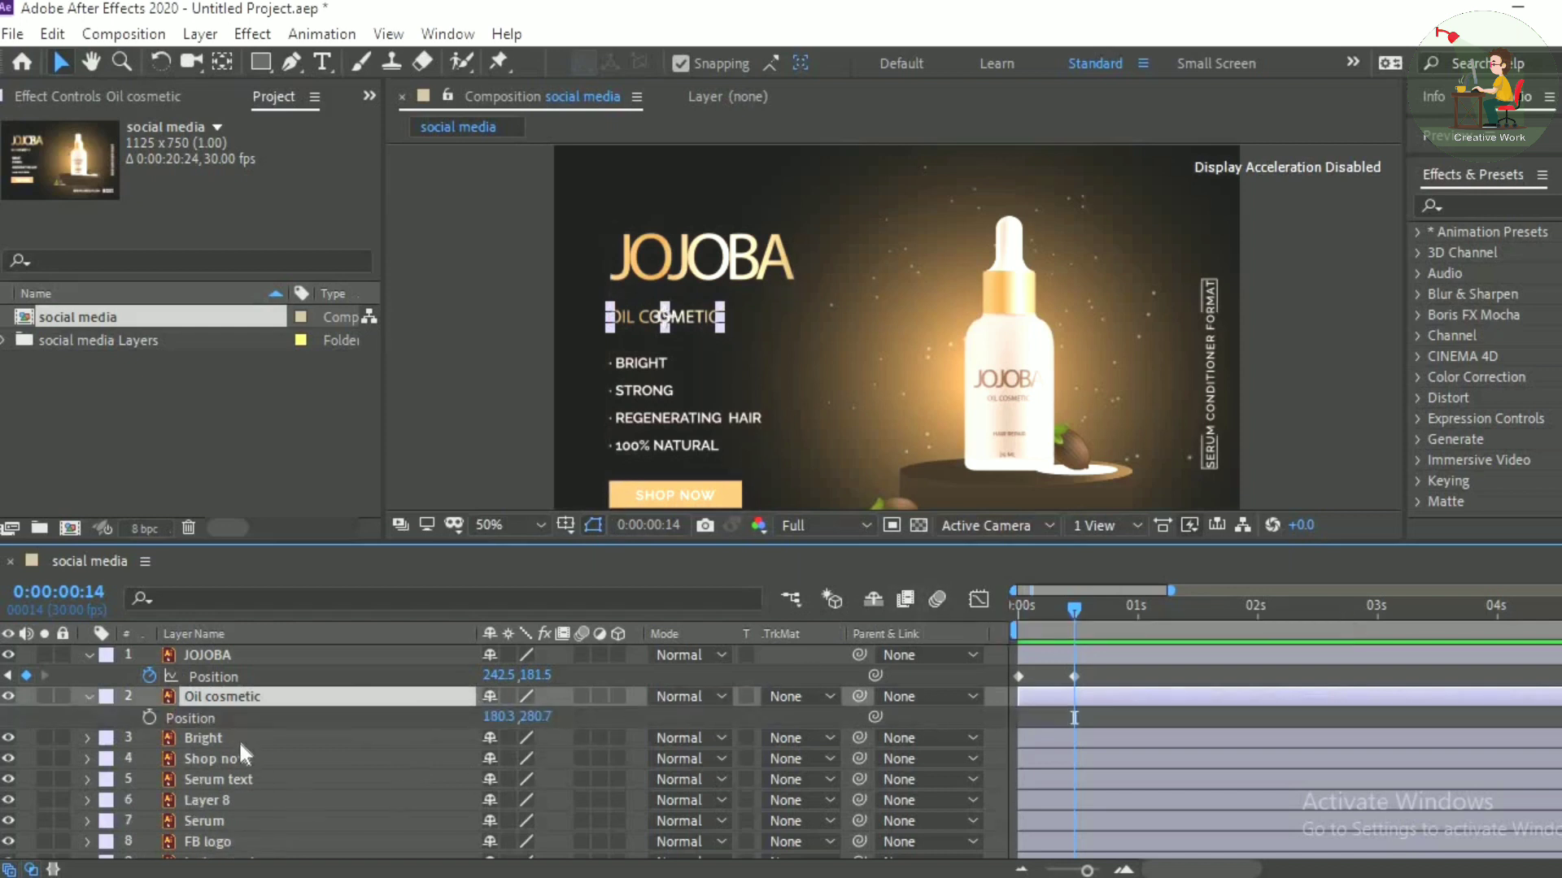
left_click(149, 717)
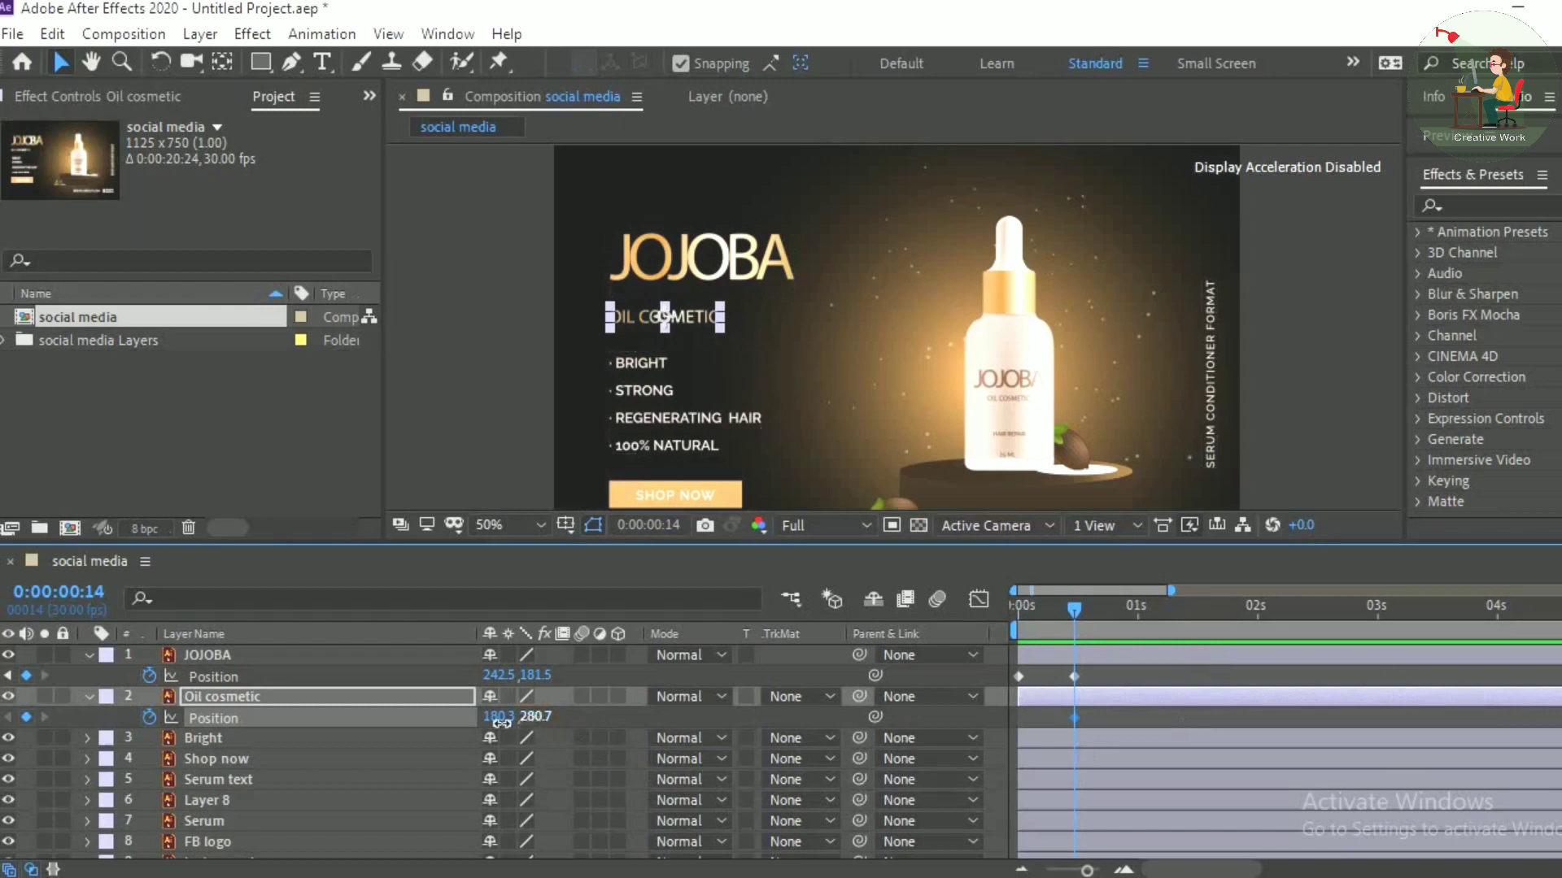
left_click_drag(501, 724, 578, 714)
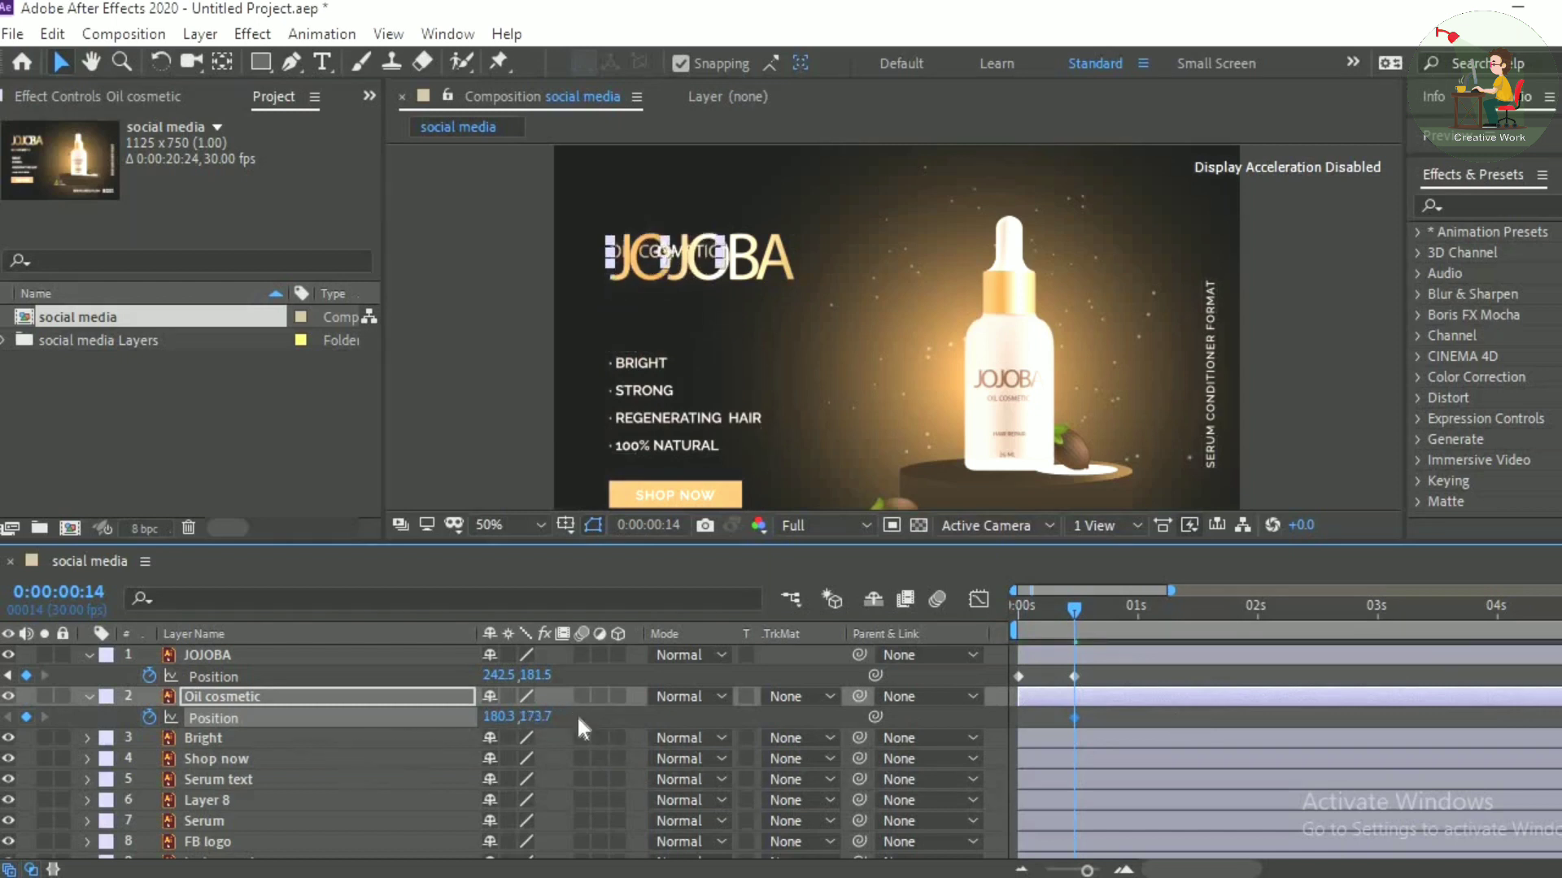
left_click_drag(1075, 604, 1107, 612)
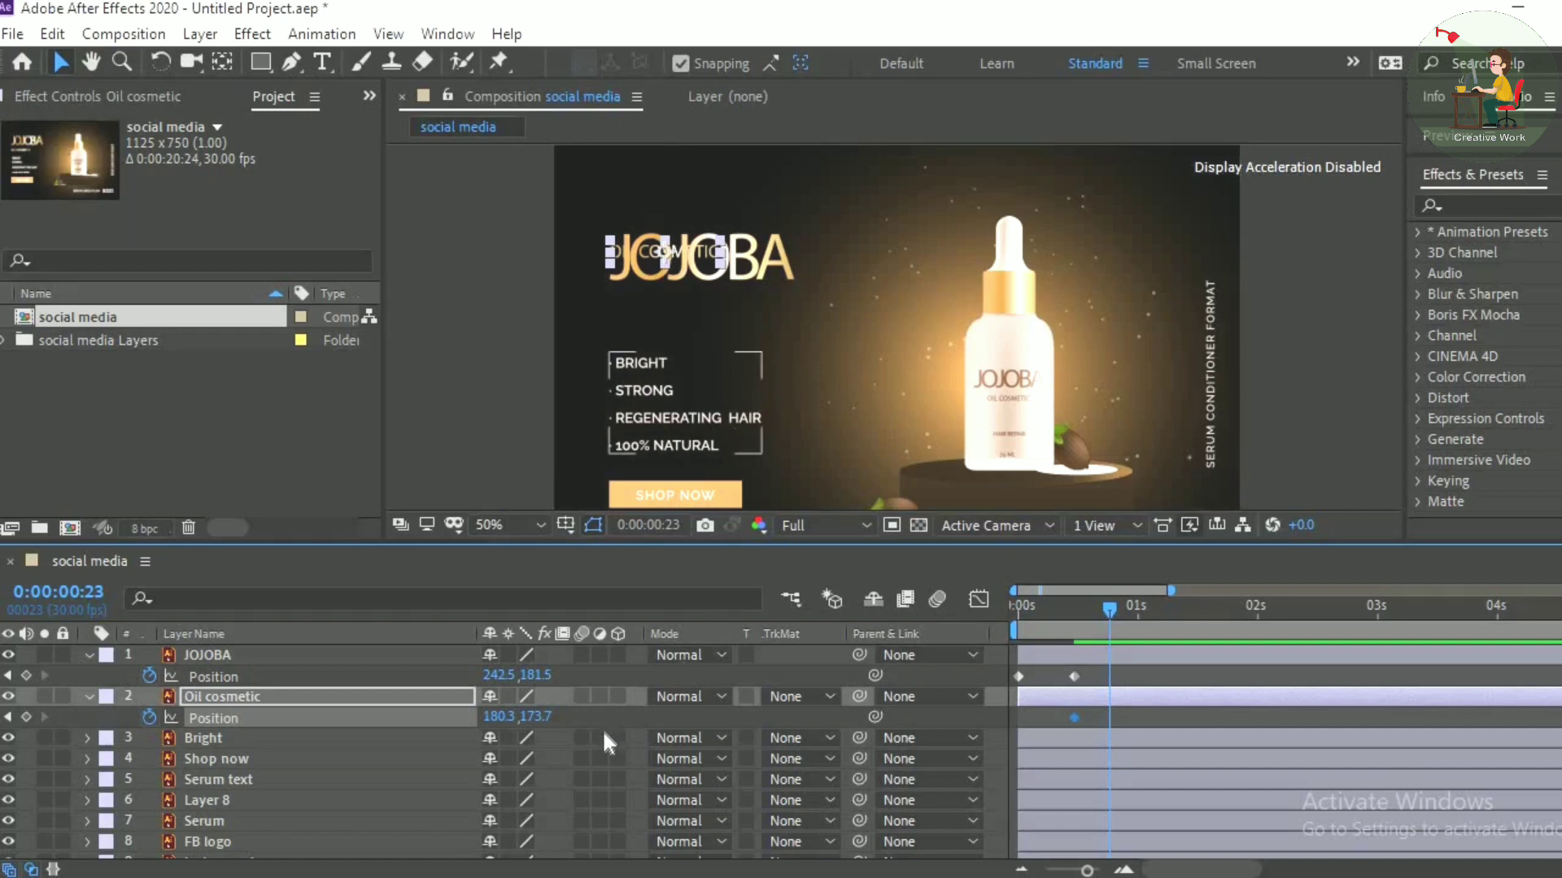
left_click_drag(537, 720, 655, 728)
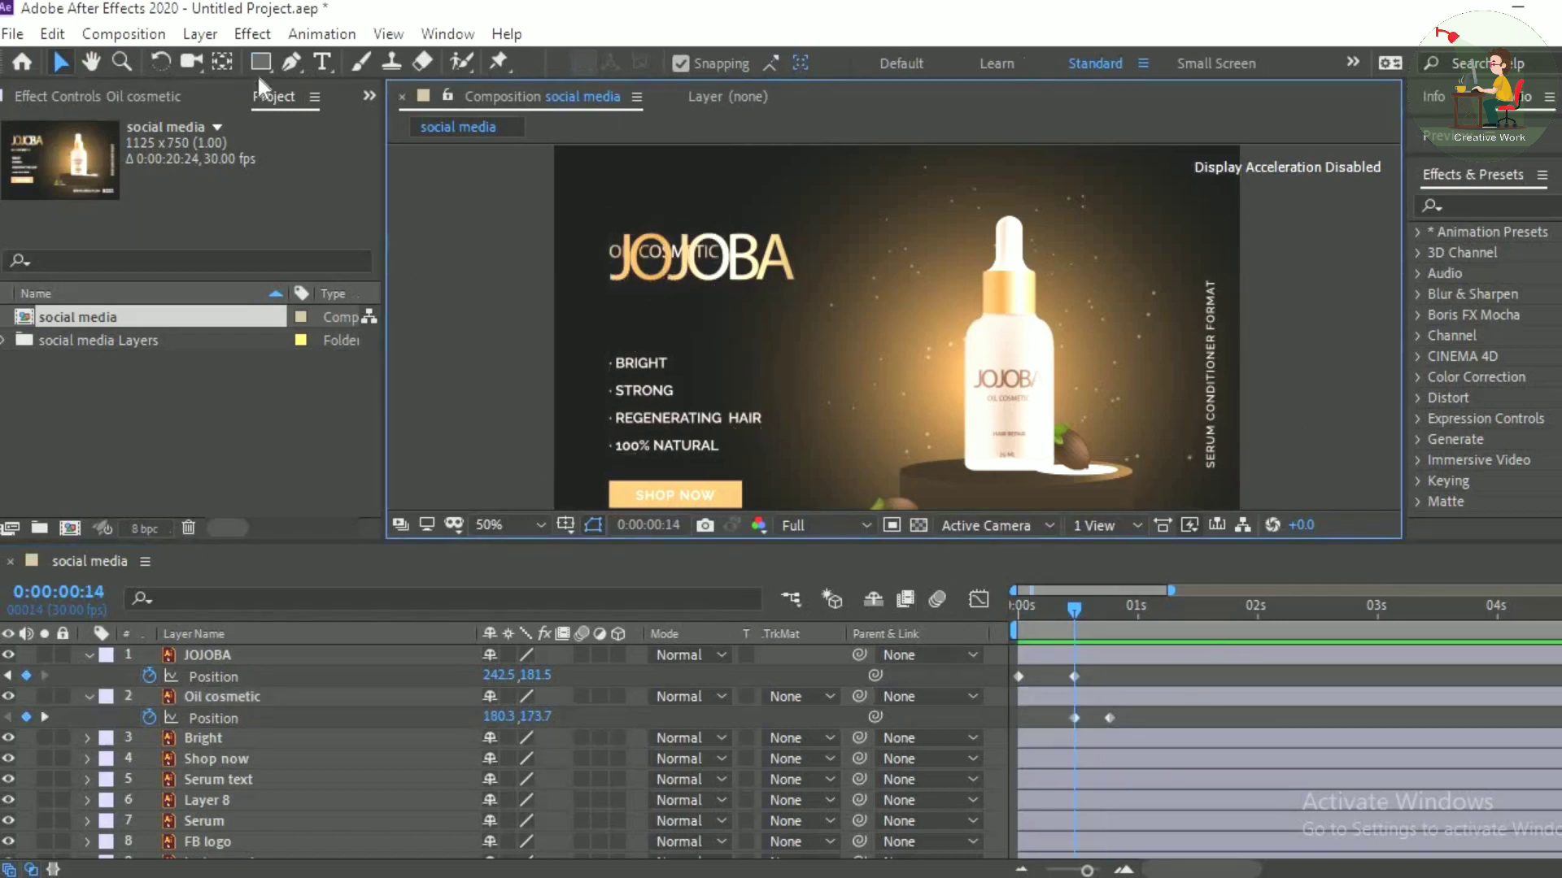
Step: Draw a rectangle shape over the JOJOBA title with an orange fill and no stroke
left_click(261, 62)
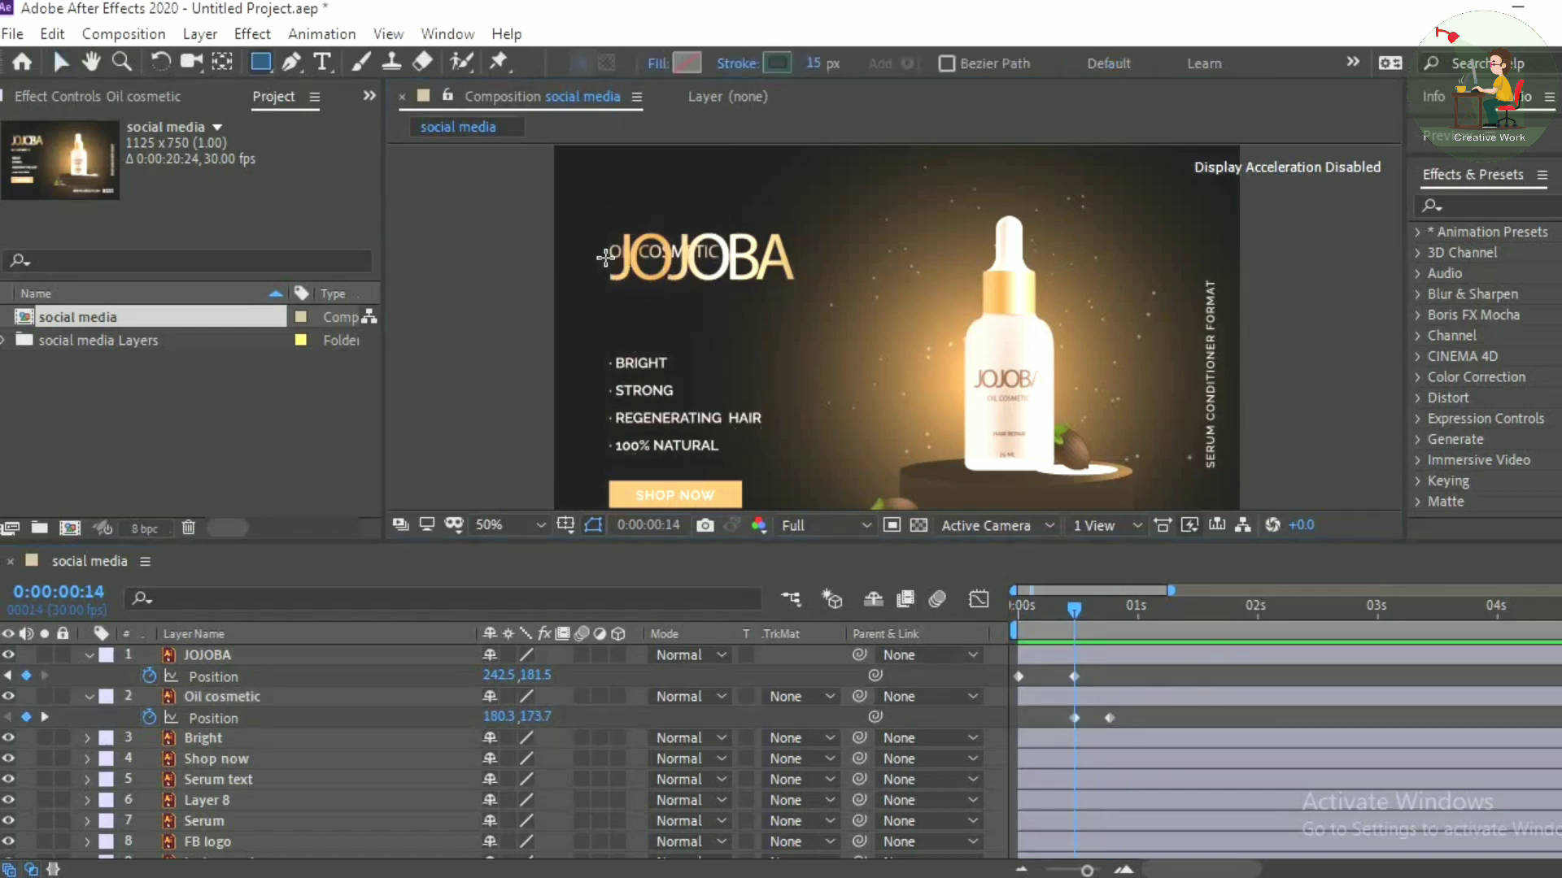
mouse_move(597, 236)
left_mouse_down()
mouse_move(700, 295)
mouse_move(790, 301)
mouse_move(748, 303)
left_mouse_up()
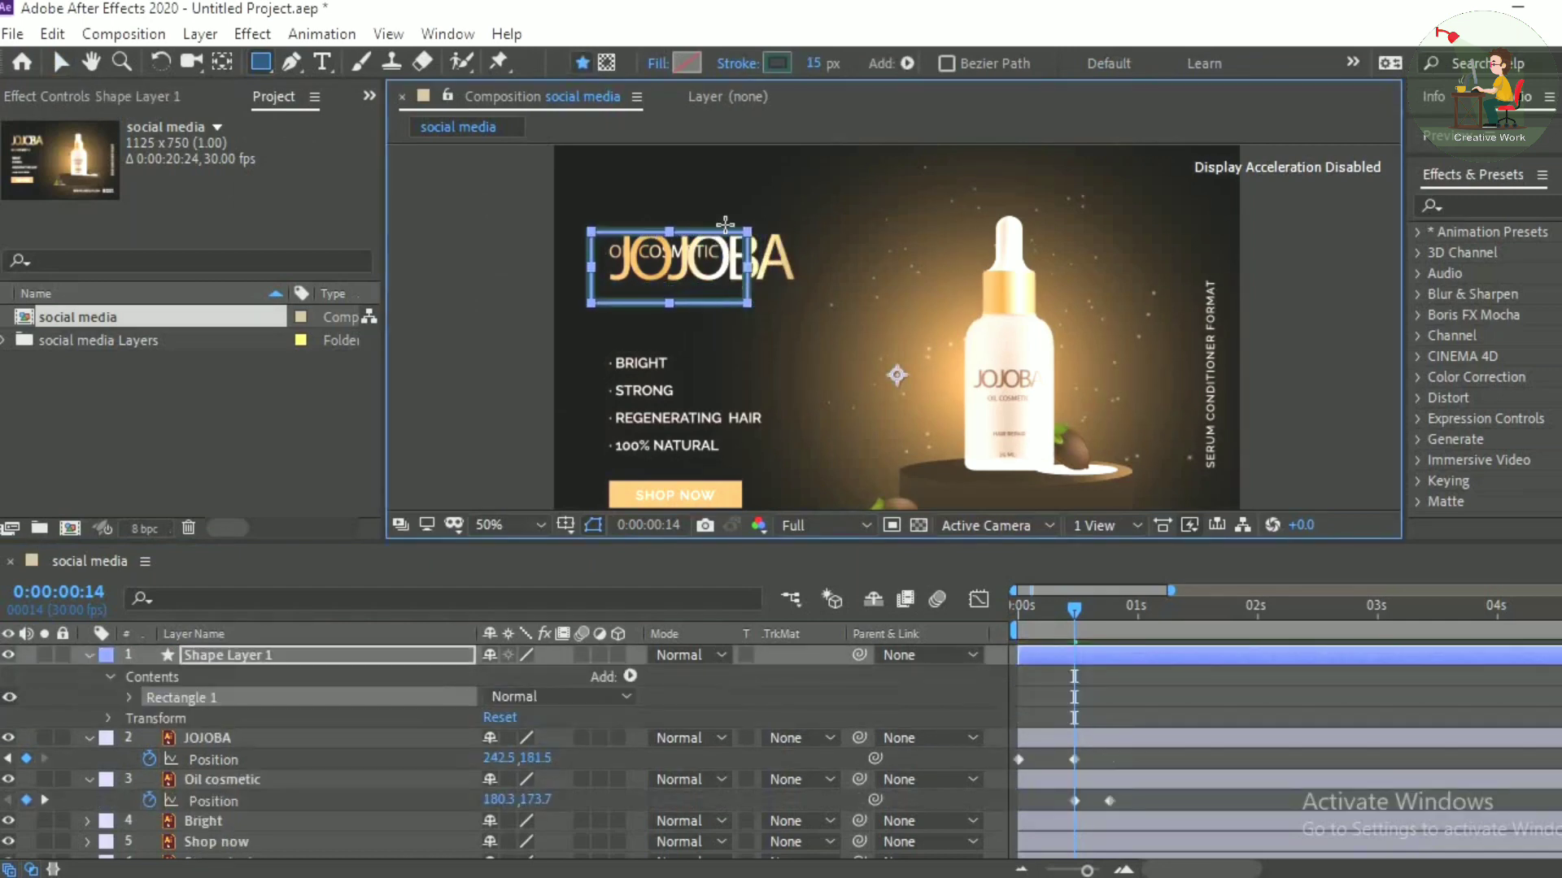
left_click(686, 64)
left_click(638, 453)
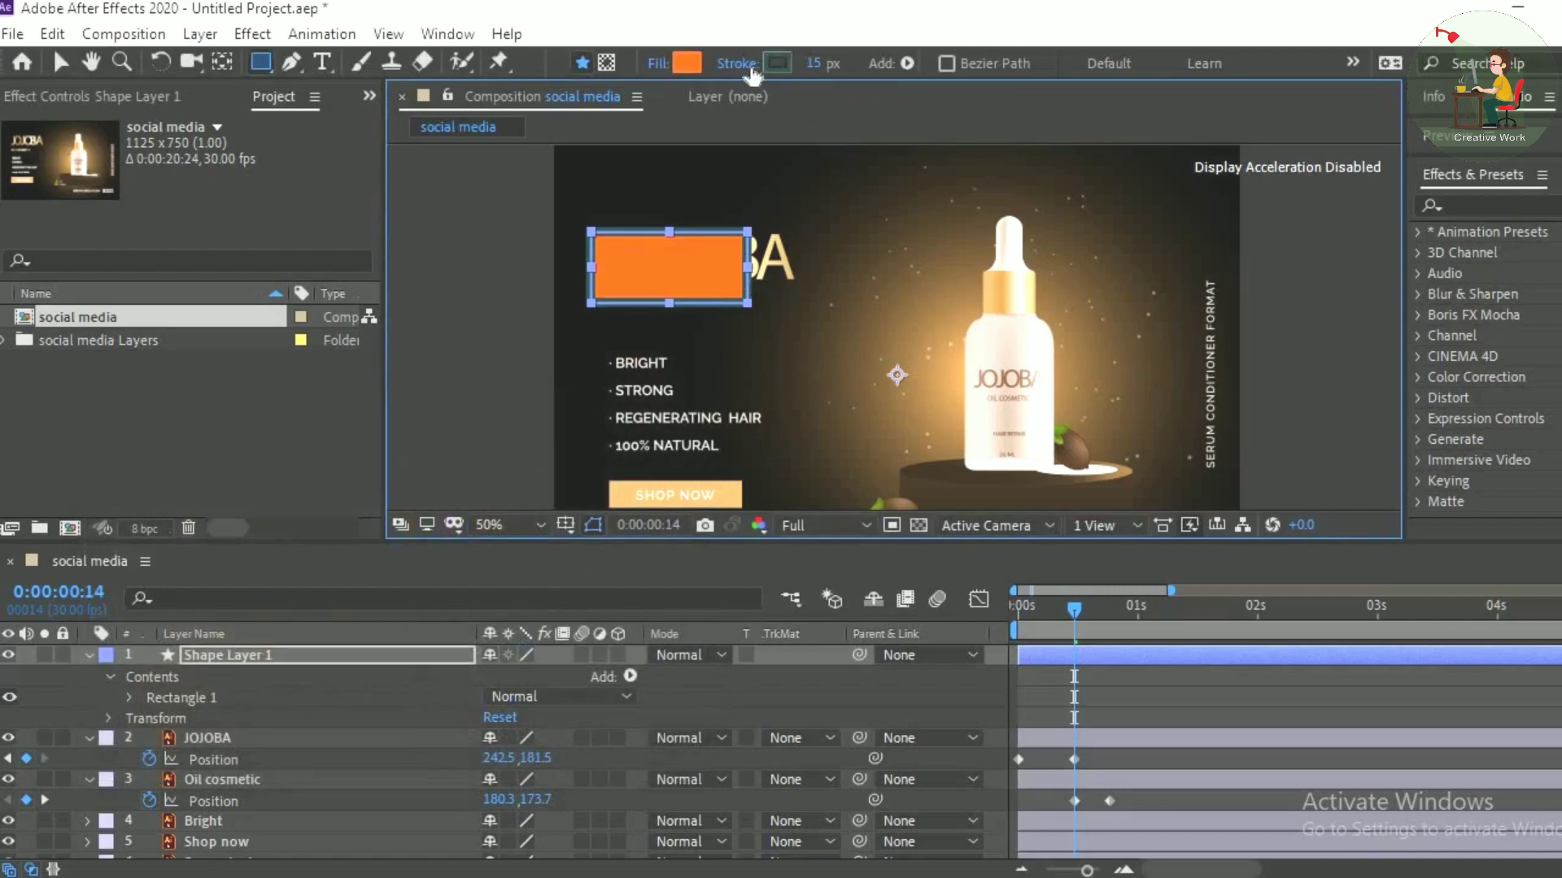
left_click(777, 63)
left_click(638, 489)
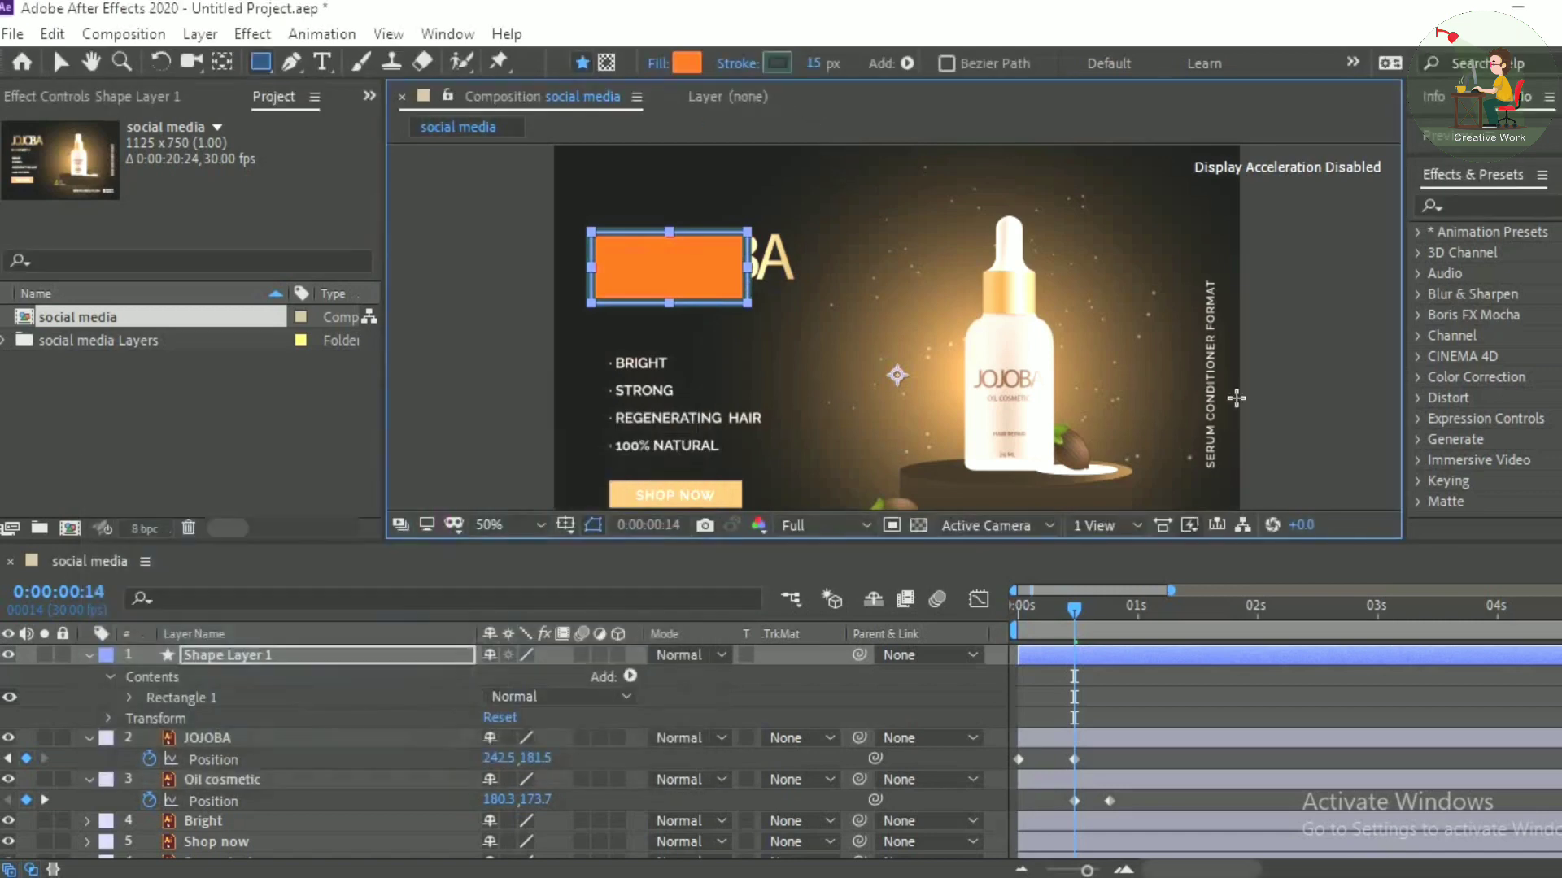
left_click(722, 65)
left_click(842, 443)
left_click(915, 586)
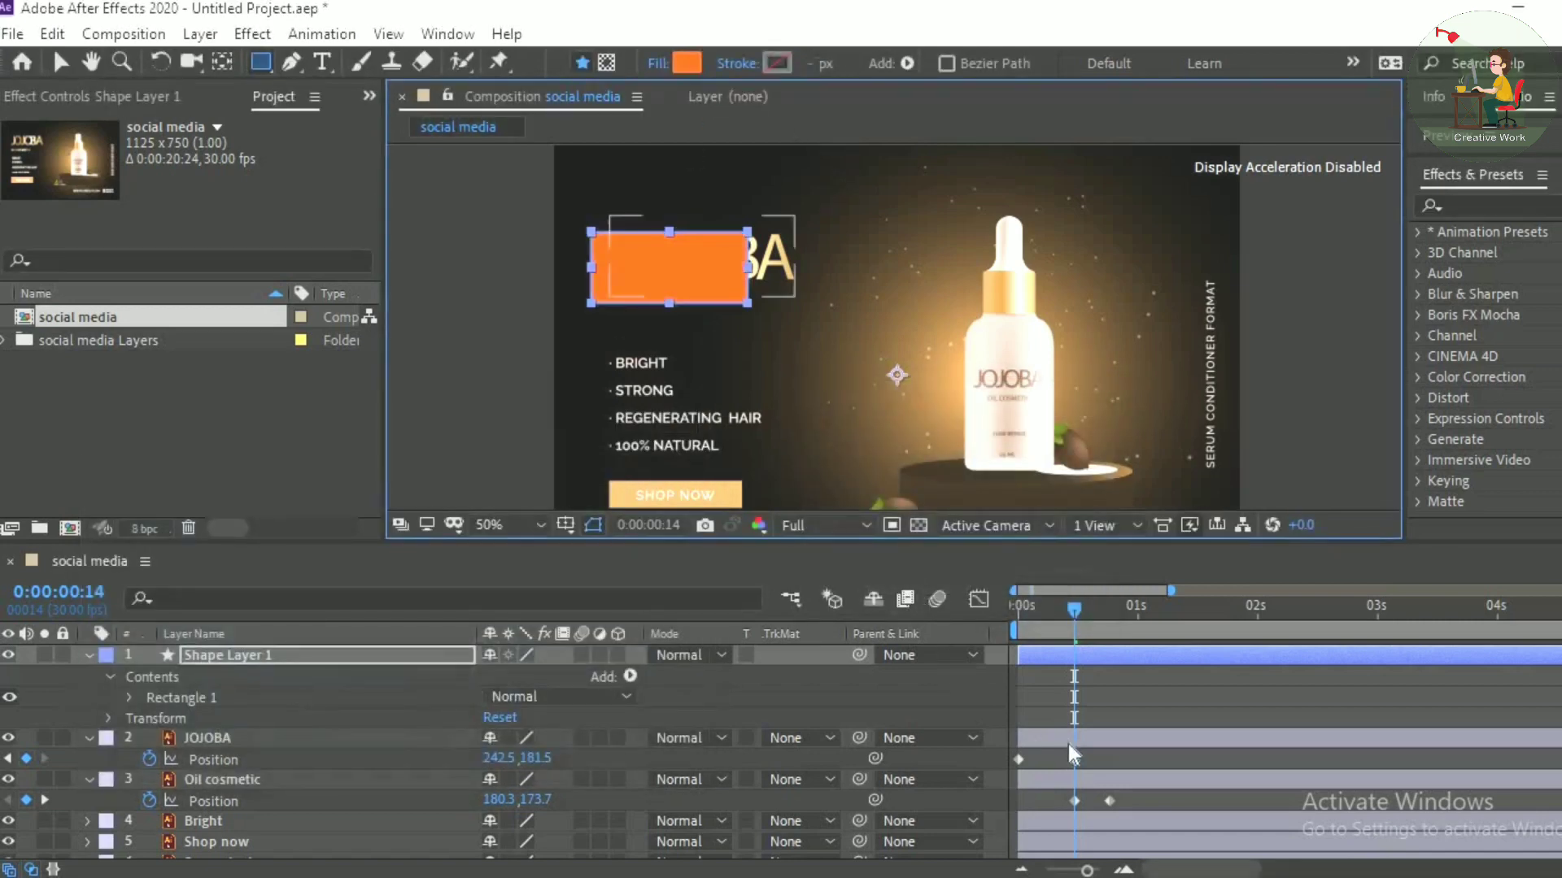
Step: Place Shape Layer 1 directly above Oil cosmetic, use it as that layer's Alpha Inverted track matte, and preview the animation
left_click(88, 654)
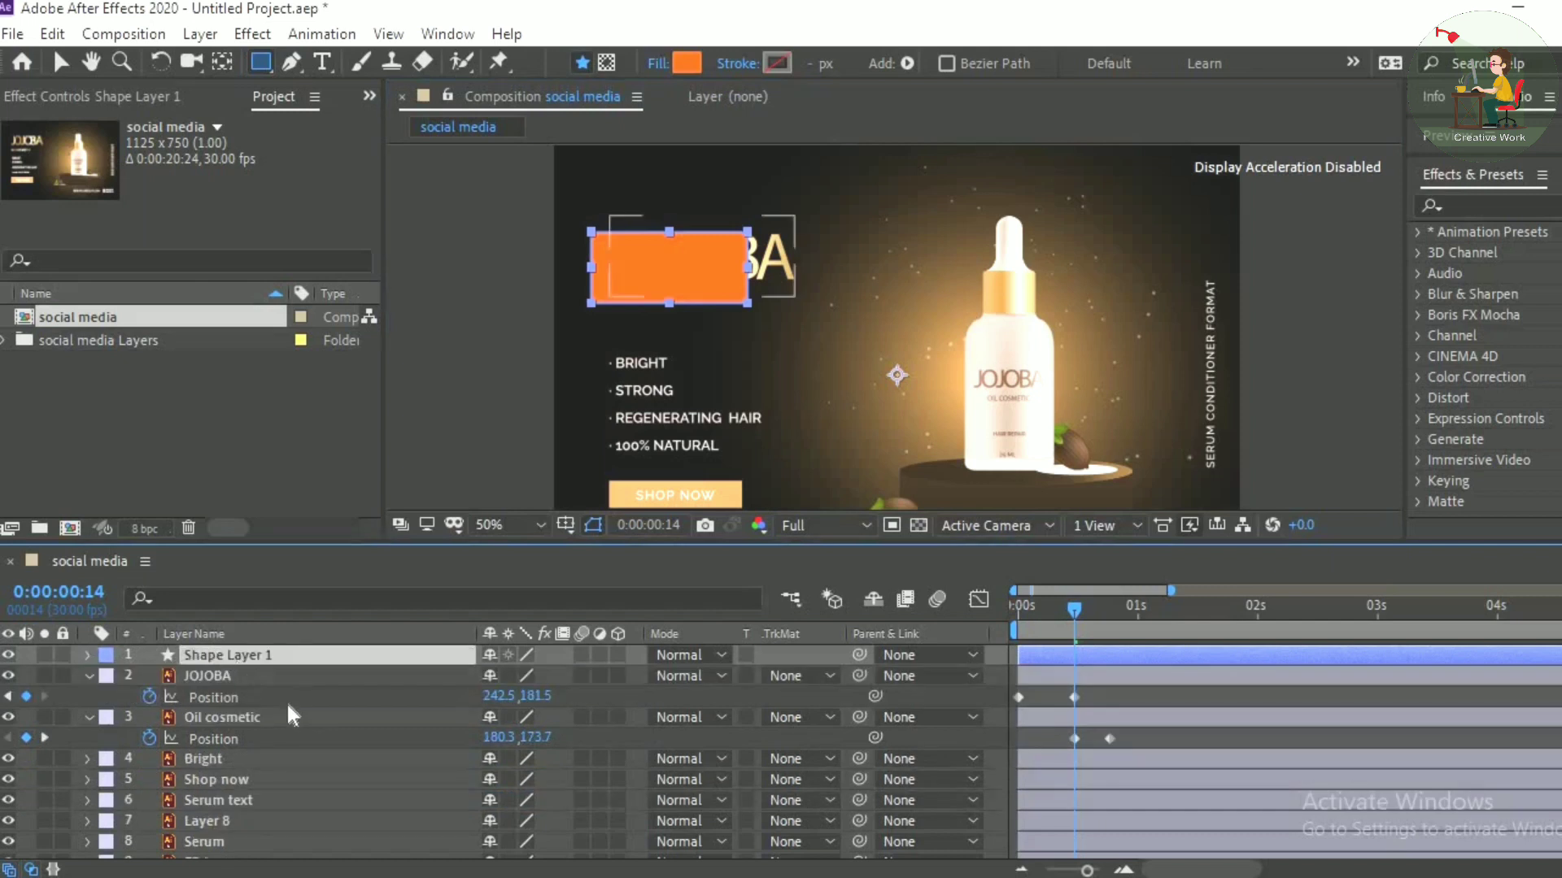
left_click_drag(288, 655, 288, 705)
left_click(402, 715)
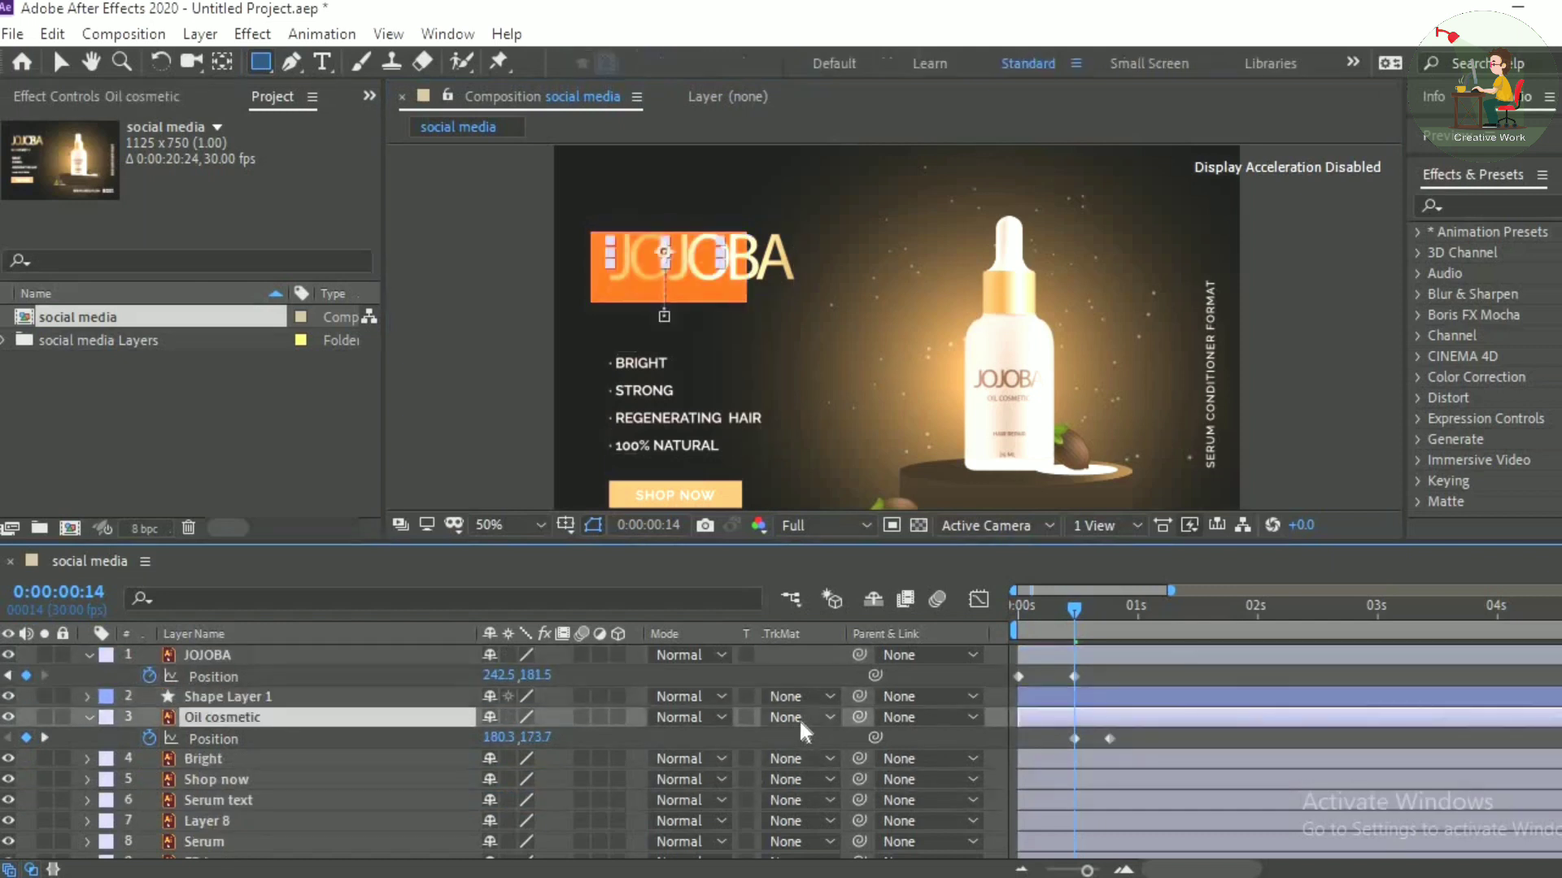
left_click(799, 717)
left_click(840, 807)
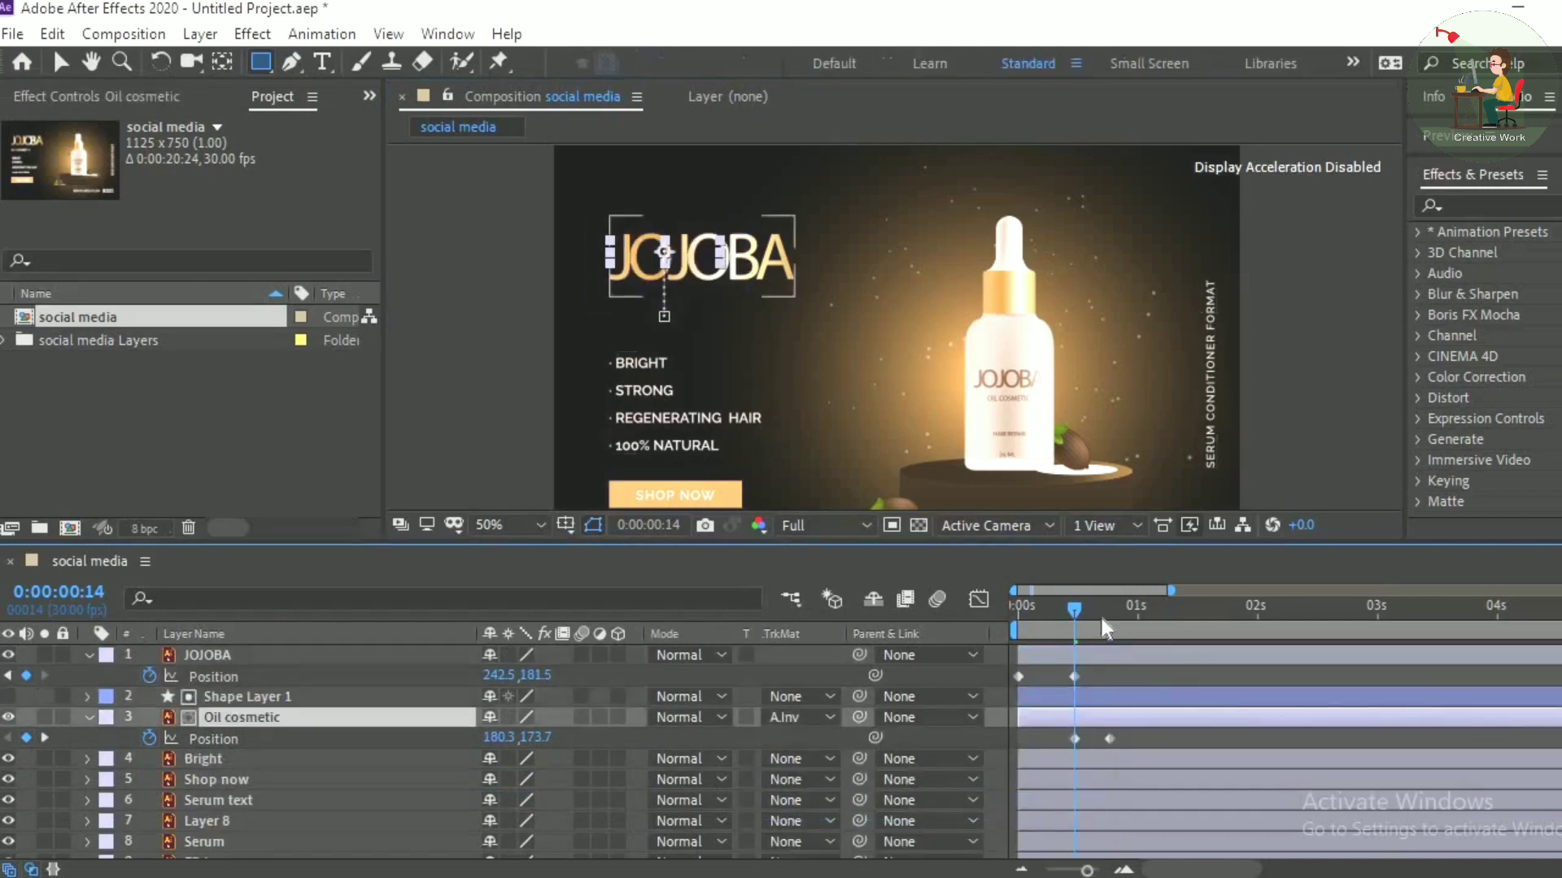
left_click_drag(1101, 618, 1009, 620)
key("space")
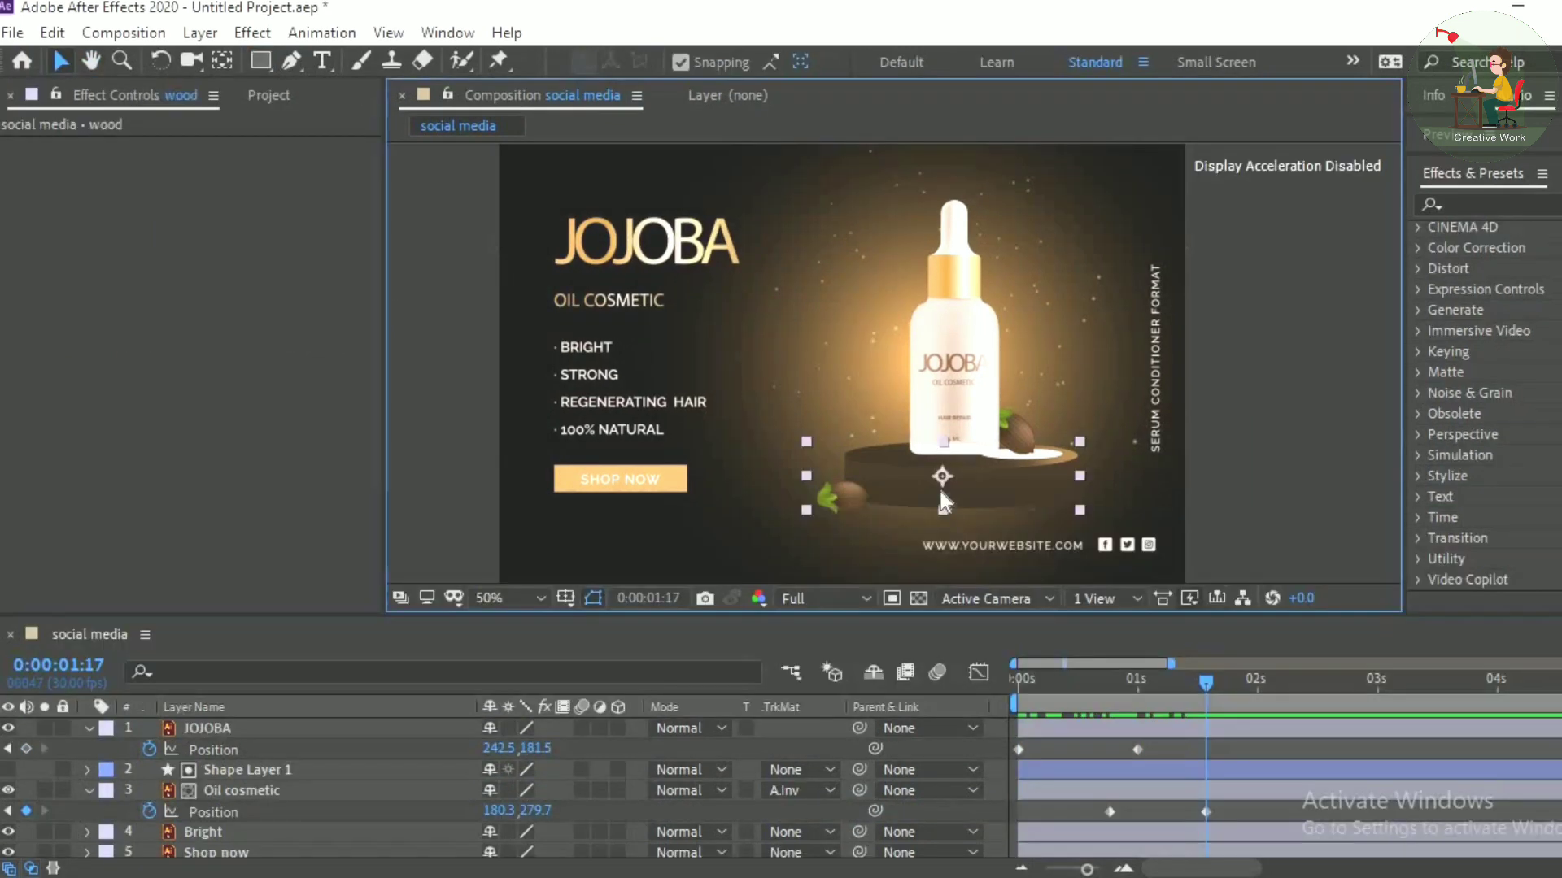
Step: Keyframe the wood layer's Position from Y 730 at 0:00:01:17 to Y 565 at 0:00:02:00 so it rises
scroll(1414, 754, "down", 6)
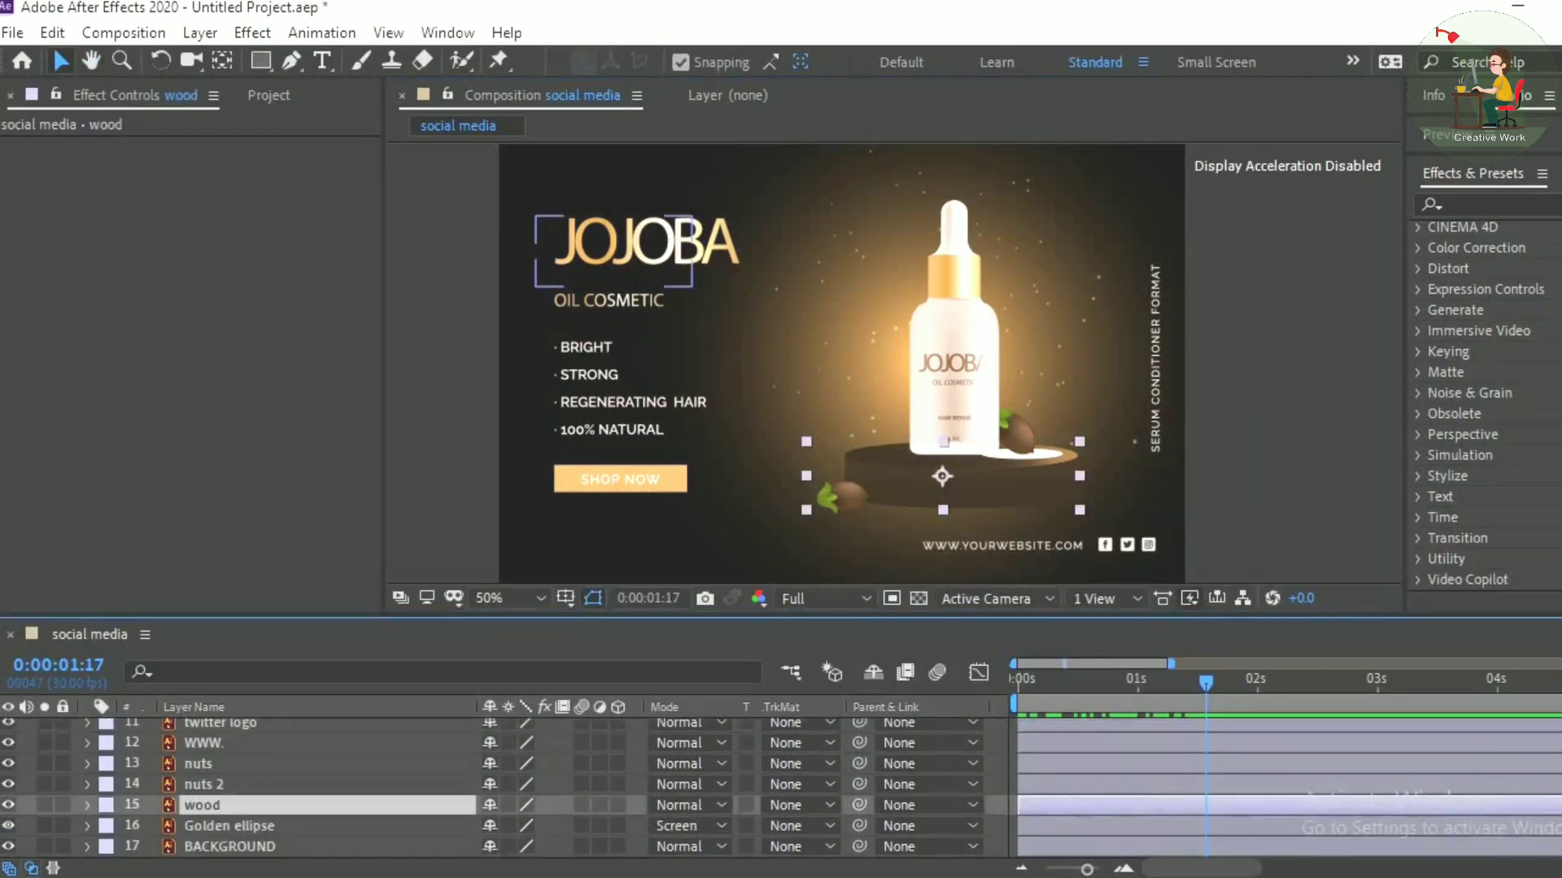
scroll(1271, 775, "up", 3)
scroll(1270, 774, "up", 2)
scroll(1270, 774, "down", 4)
key("p")
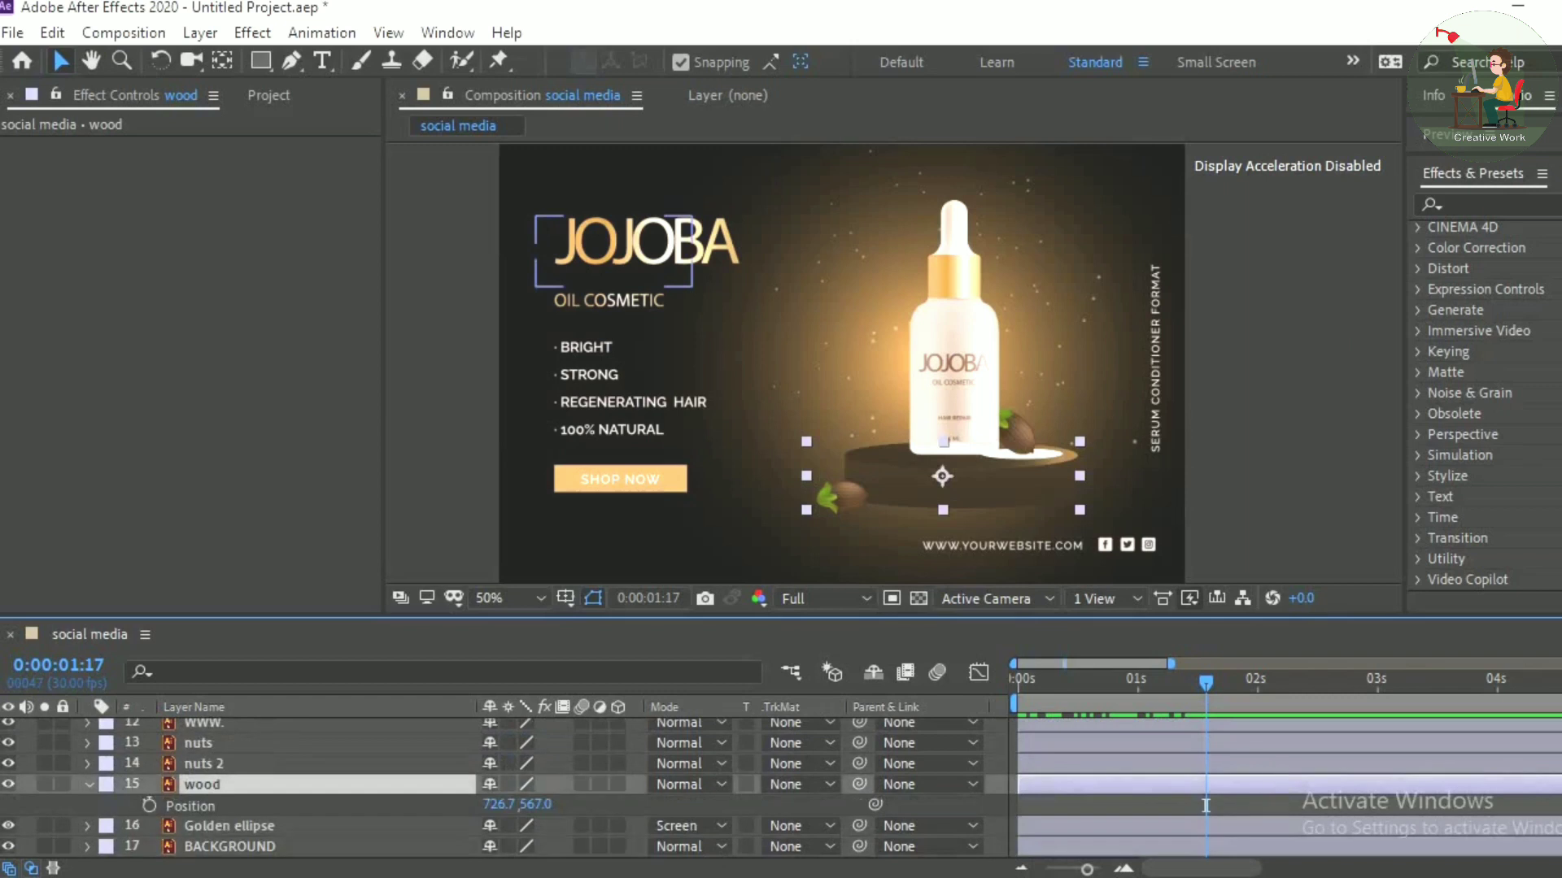
left_click(149, 805)
left_click_drag(535, 805, 701, 809)
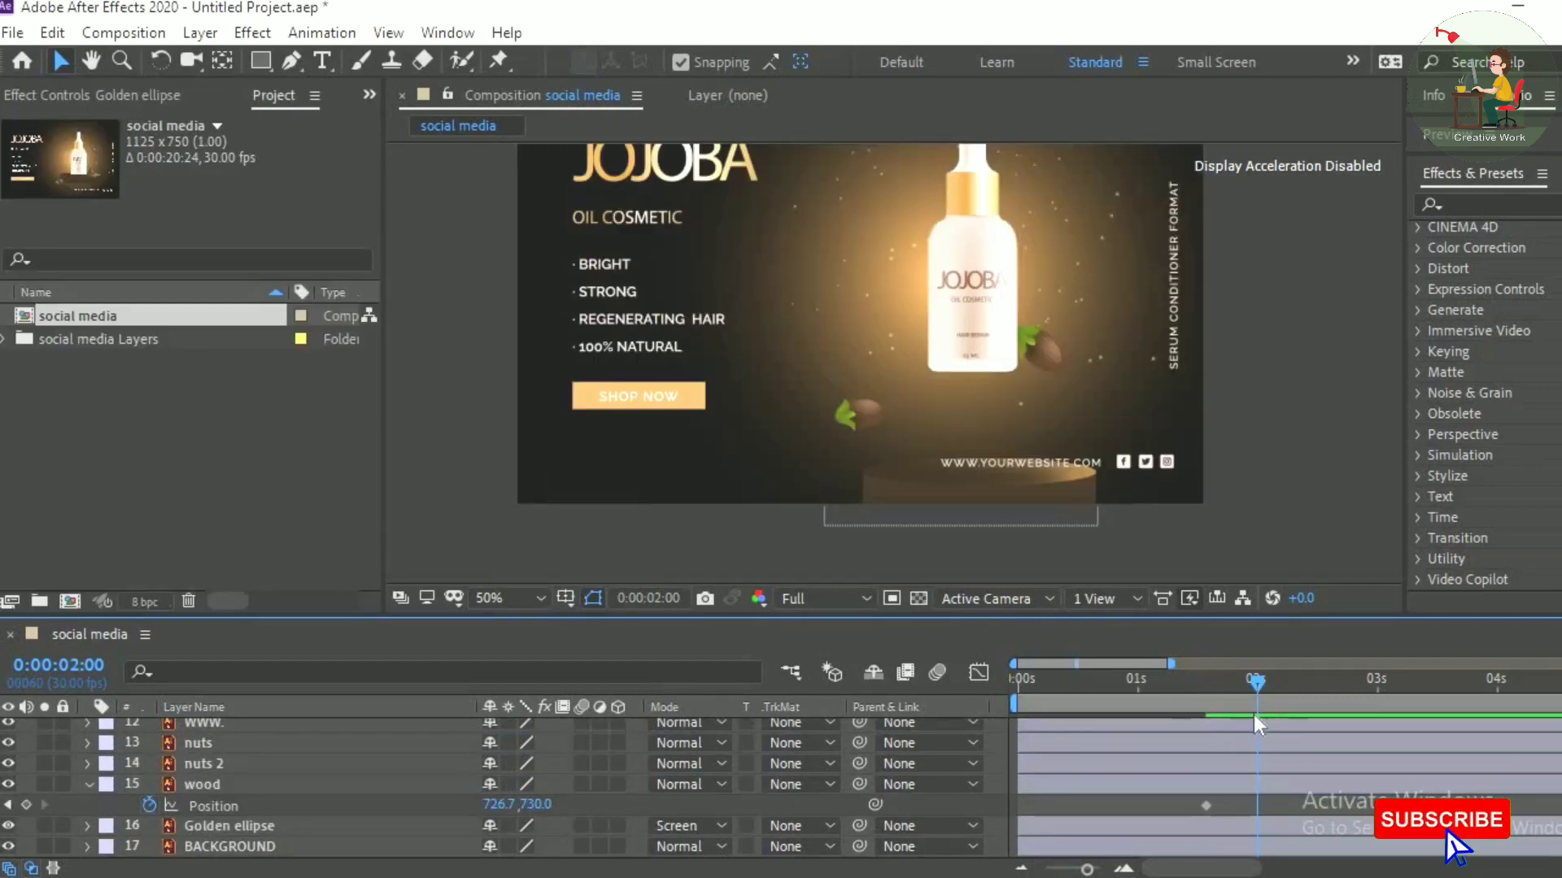
left_click(496, 809)
left_click(810, 806)
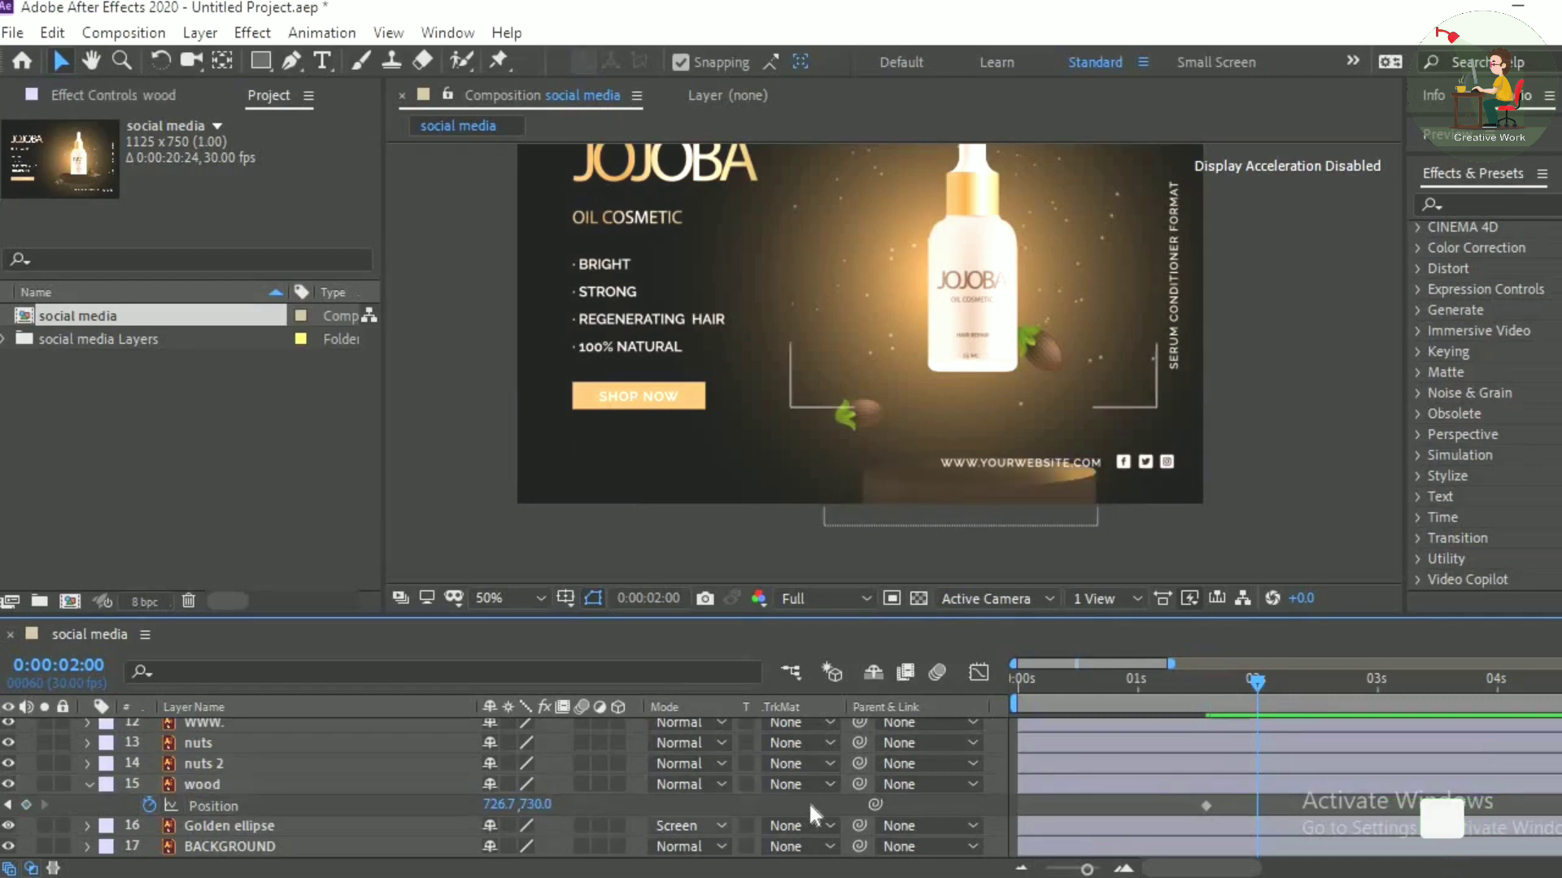
left_click_drag(534, 806, 357, 808)
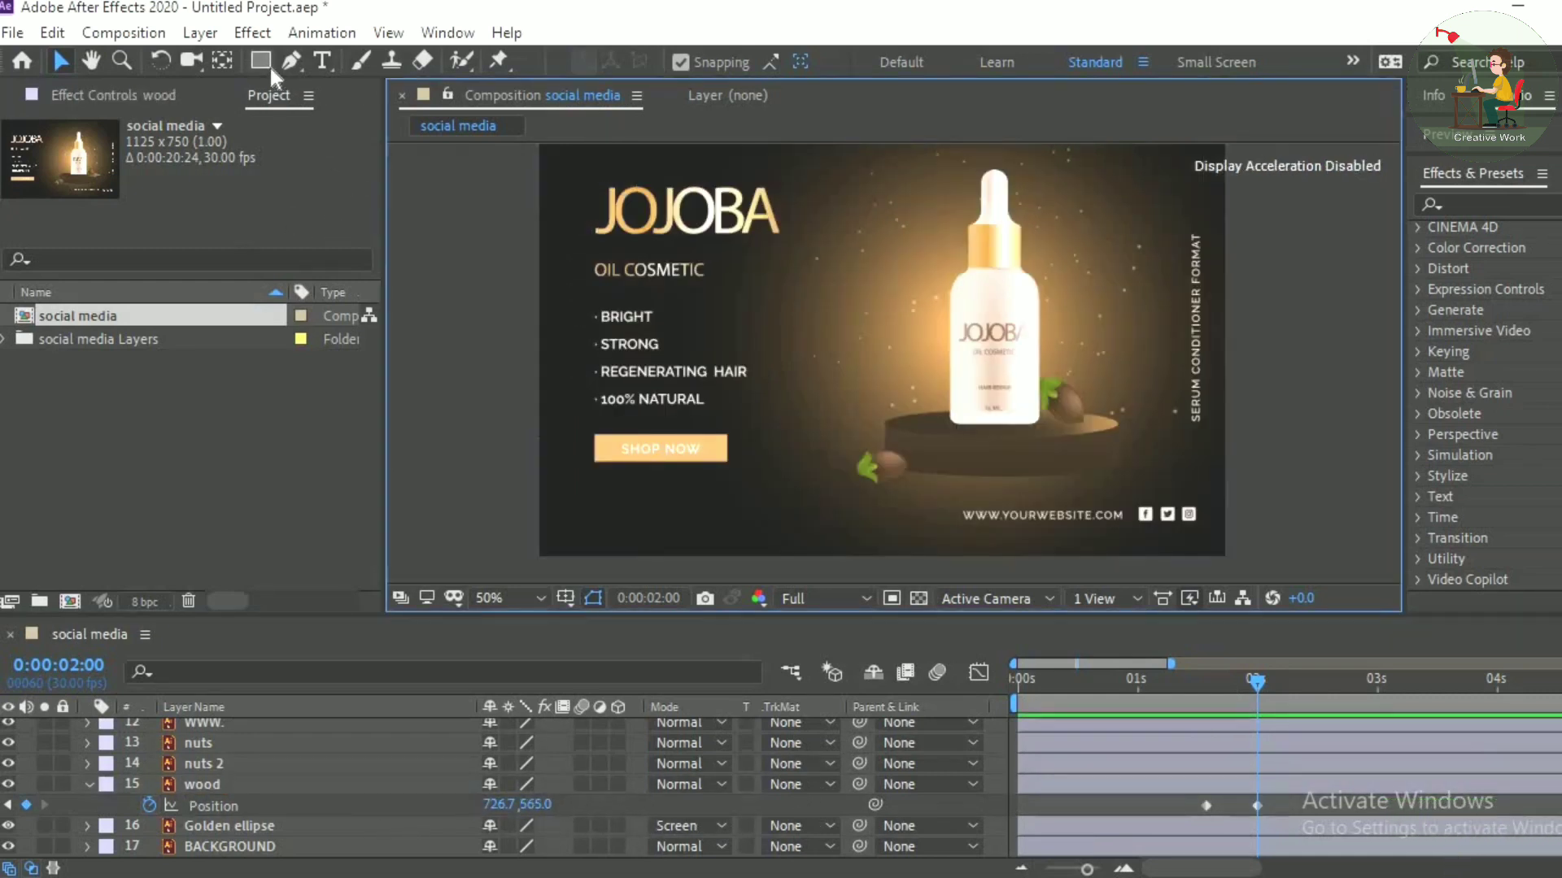
Step: Draw an orange rectangle shape over the lowered wood podium at 0:00:01:17, extending below the composition's bottom edge
left_click(264, 63)
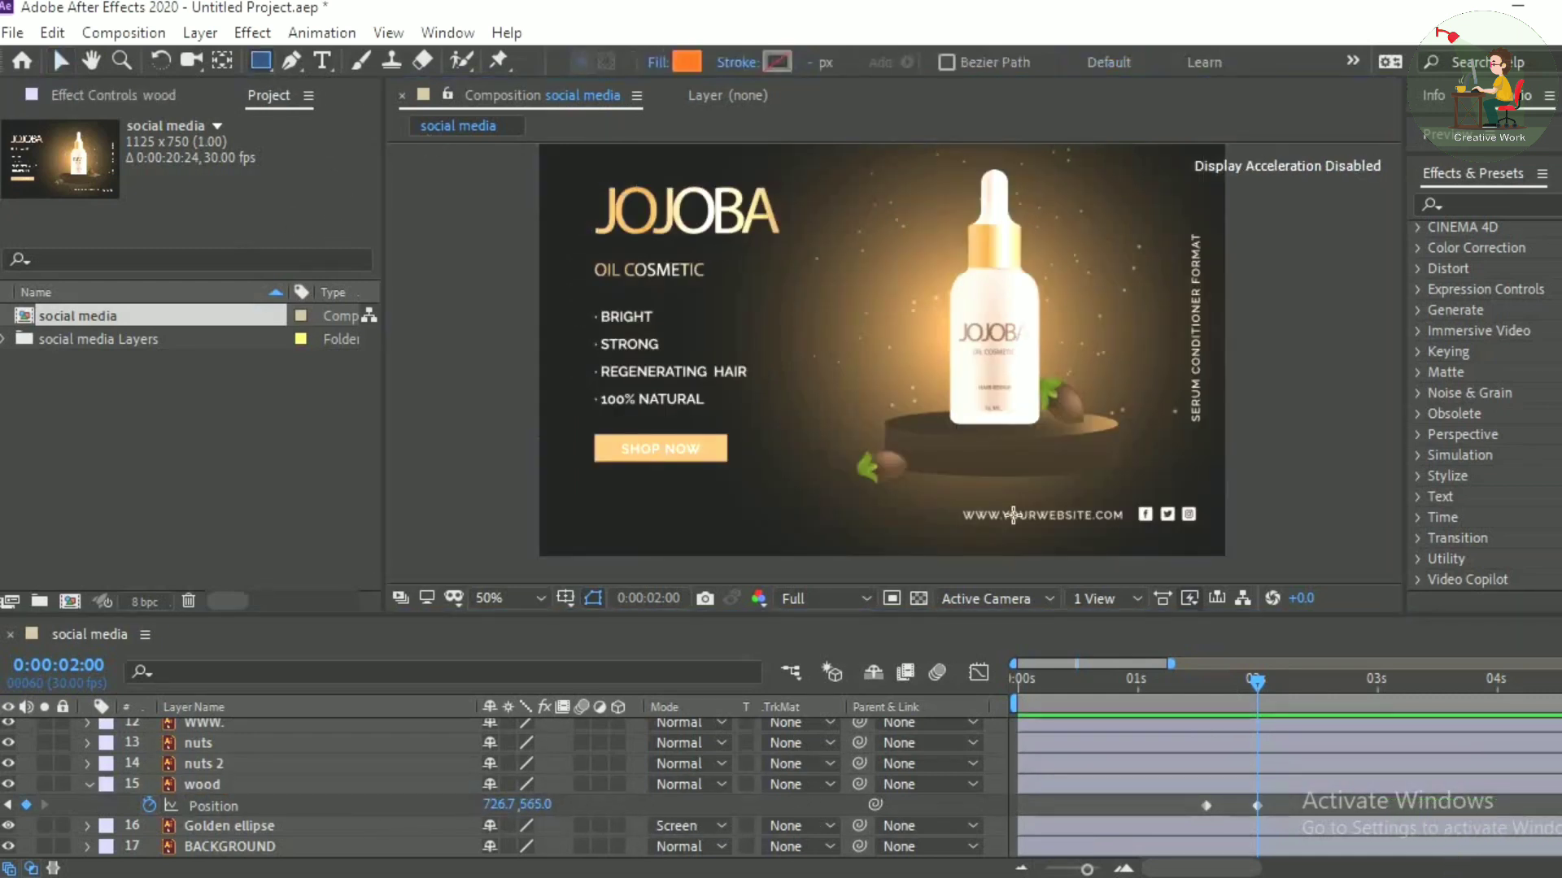
left_click(8, 805)
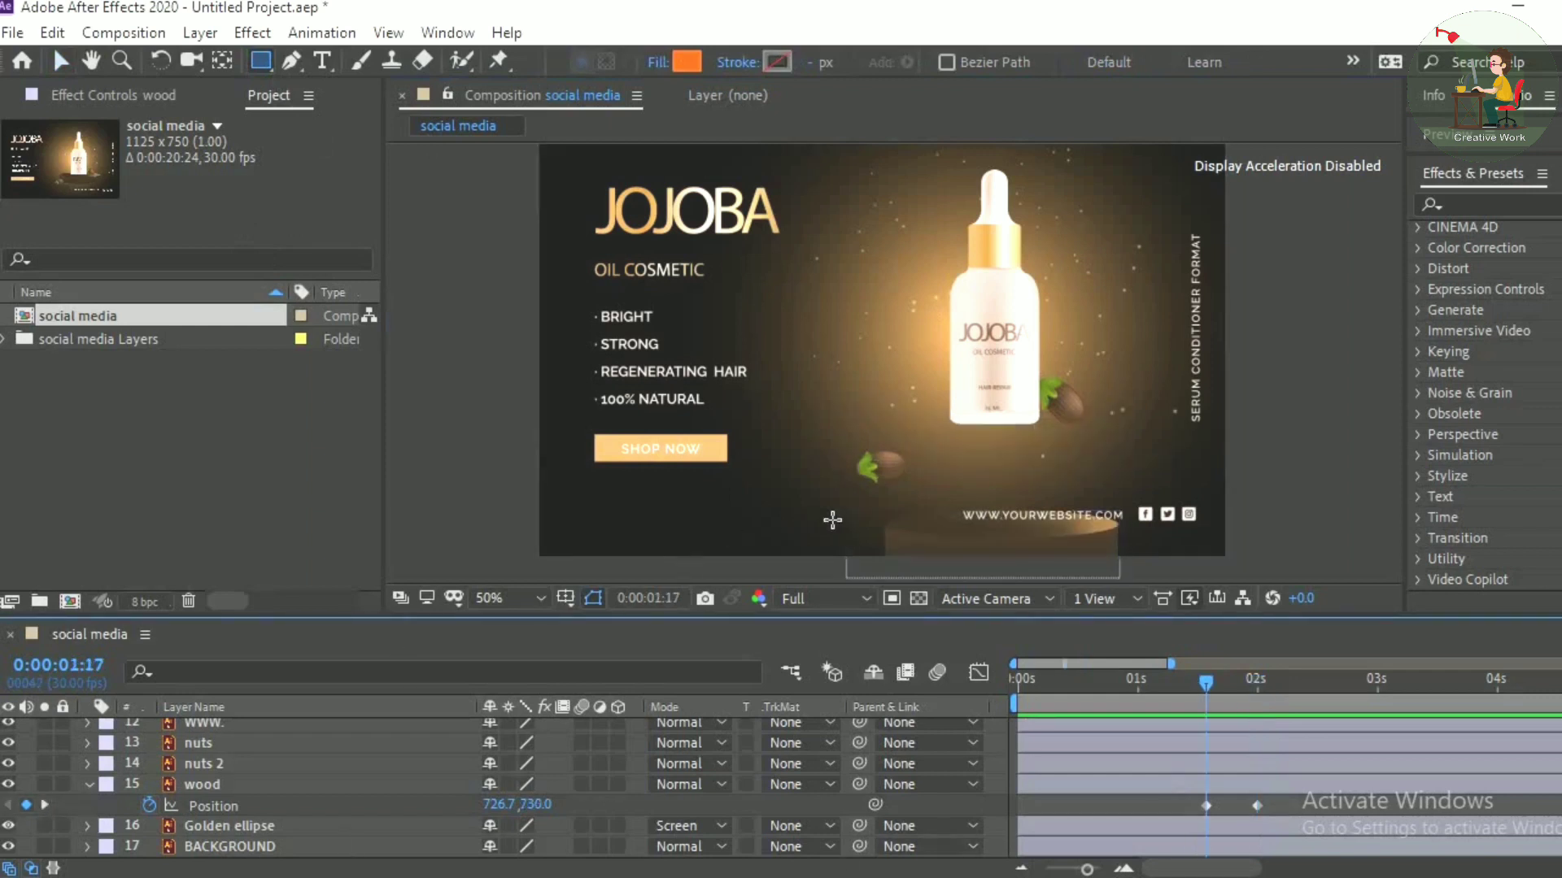
left_click_drag(876, 483, 1142, 586)
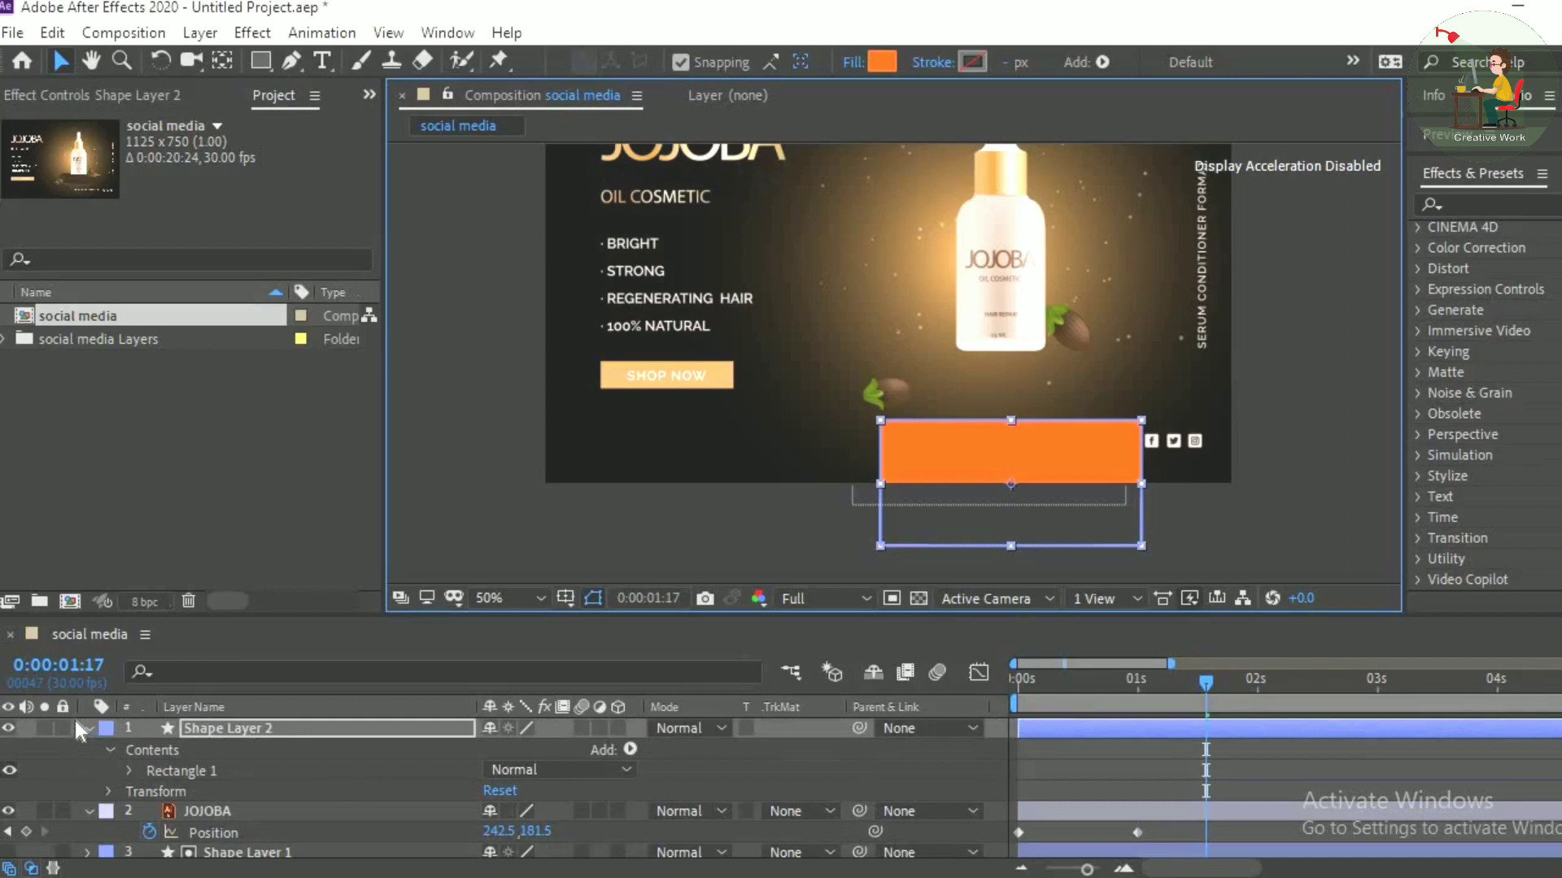
Step: Place Shape Layer 2 directly above the wood layer in the stack and apply it as the wood layer's track matte
left_click(87, 728)
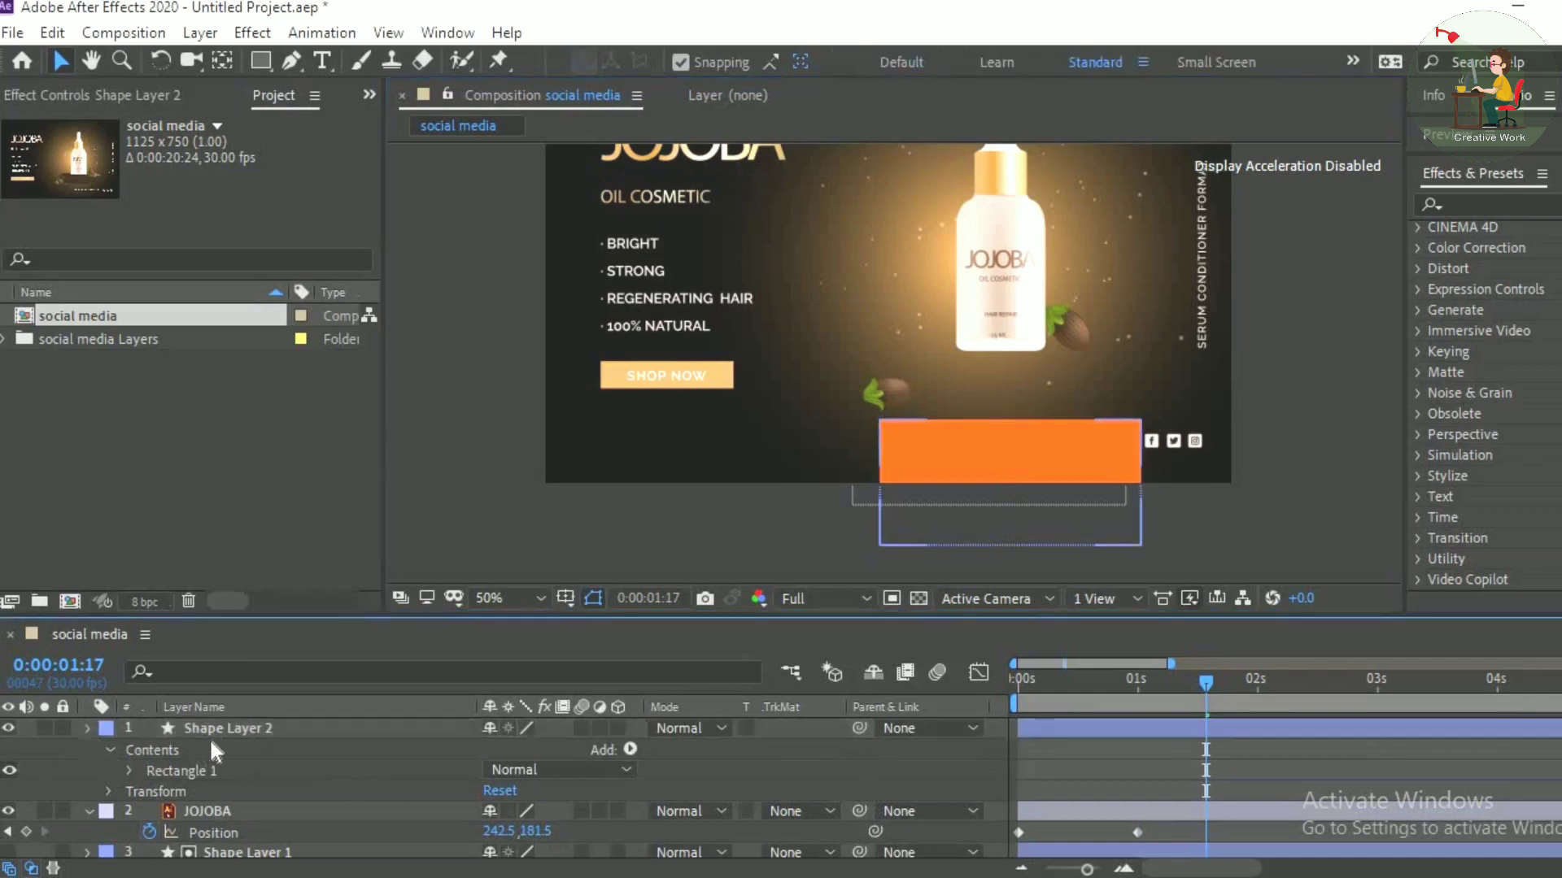
left_click(233, 726)
key("ctrl+[")
key("ctrl+[")
key("ctrl+[")
key("ctrl+[")
key("ctrl+[")
key("ctrl+[")
key("ctrl+[")
key("ctrl+[")
key("ctrl+[")
key("ctrl+[")
key("ctrl+[")
key("ctrl+[")
key("ctrl+[")
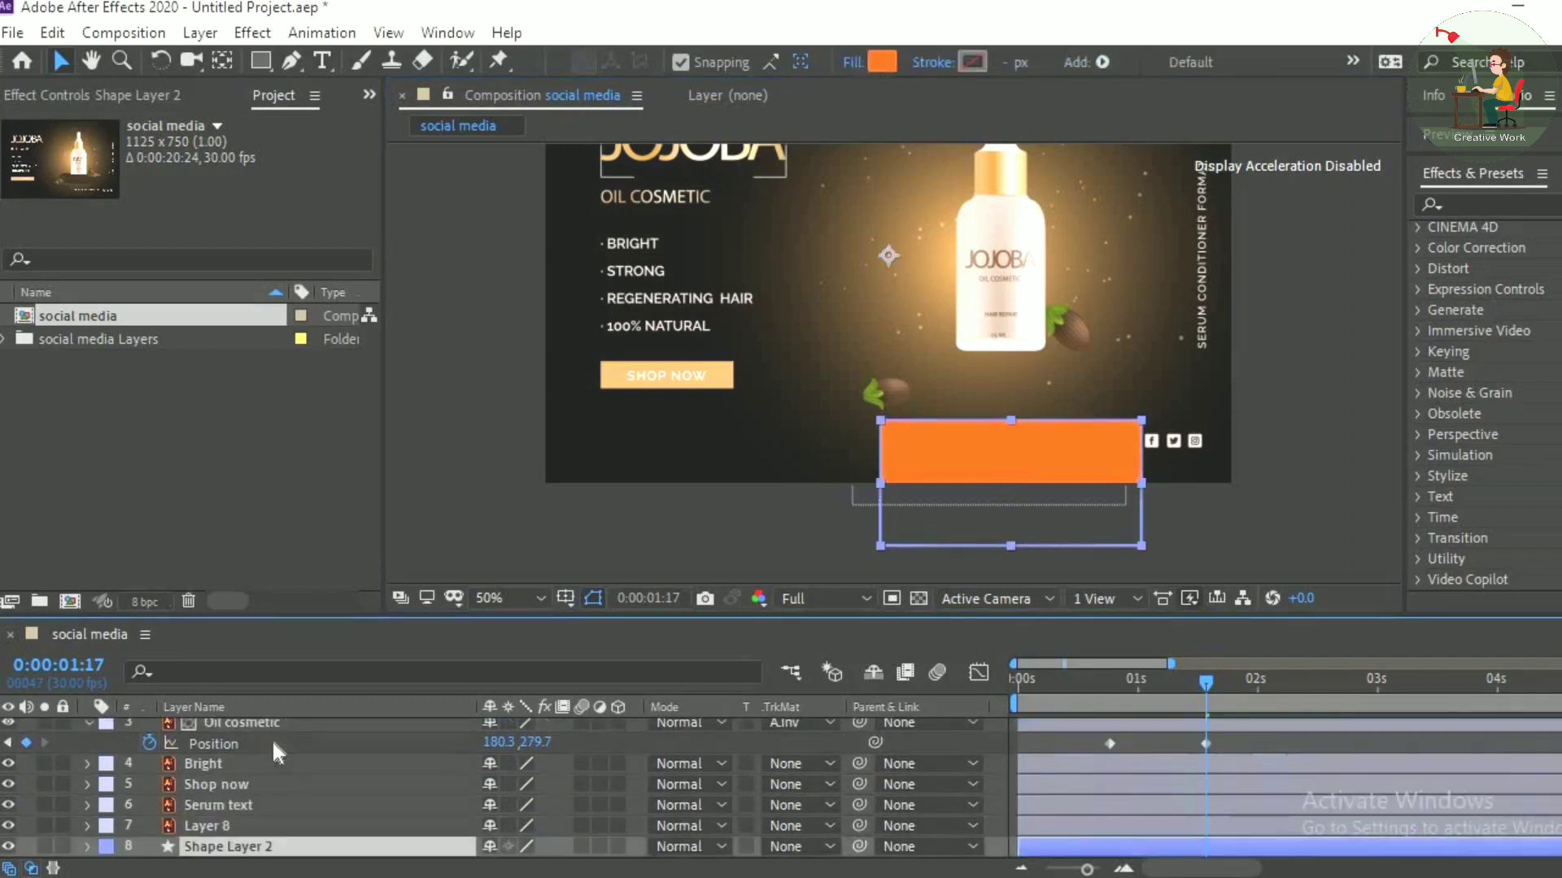
key("ctrl+[")
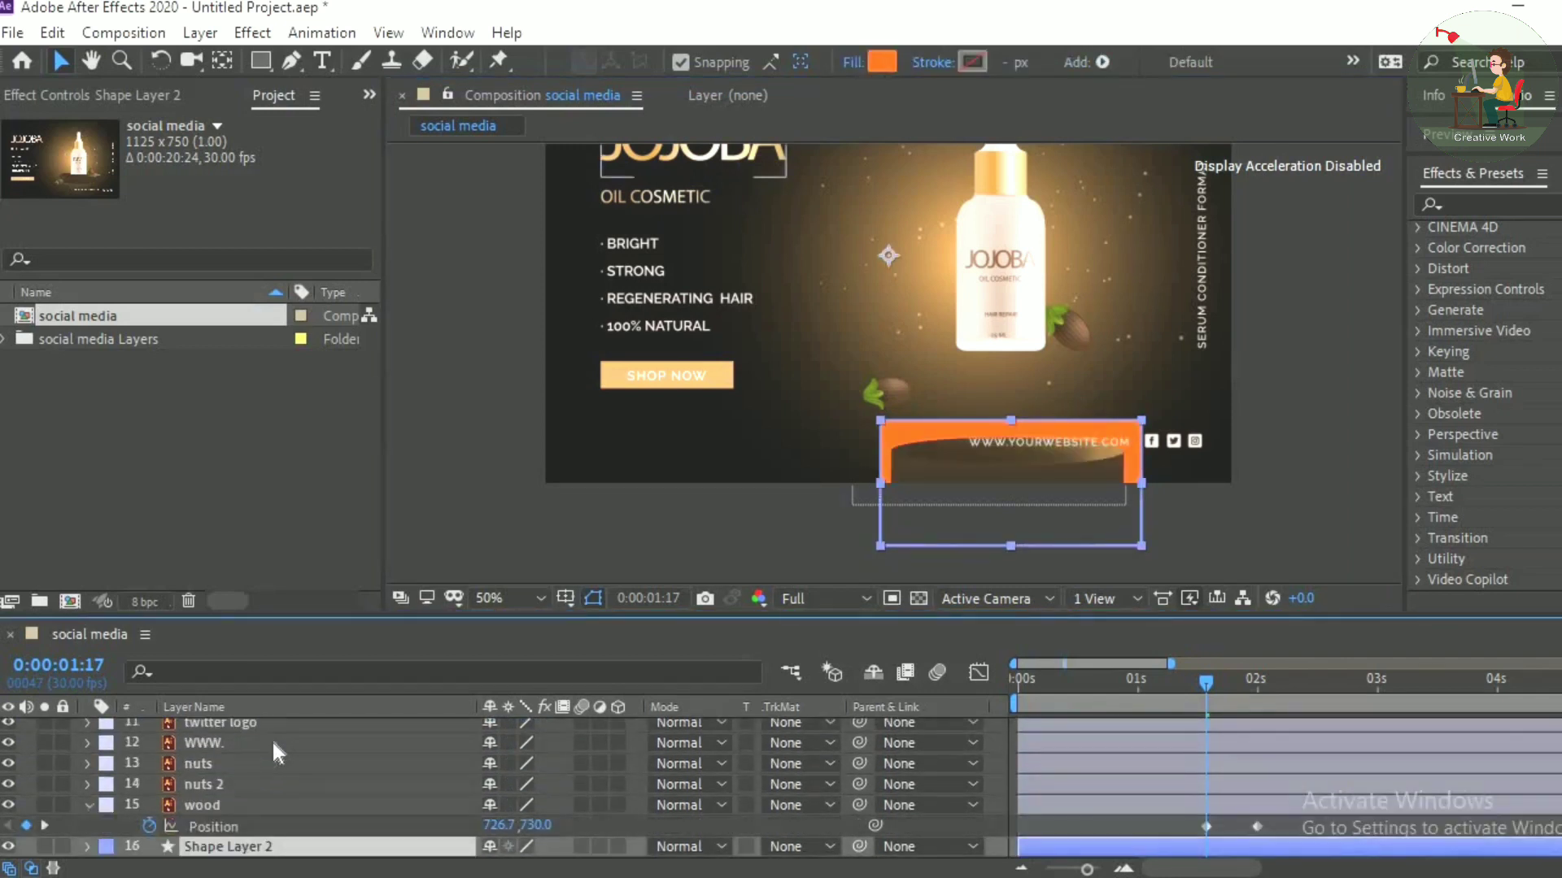
key("ctrl+Down")
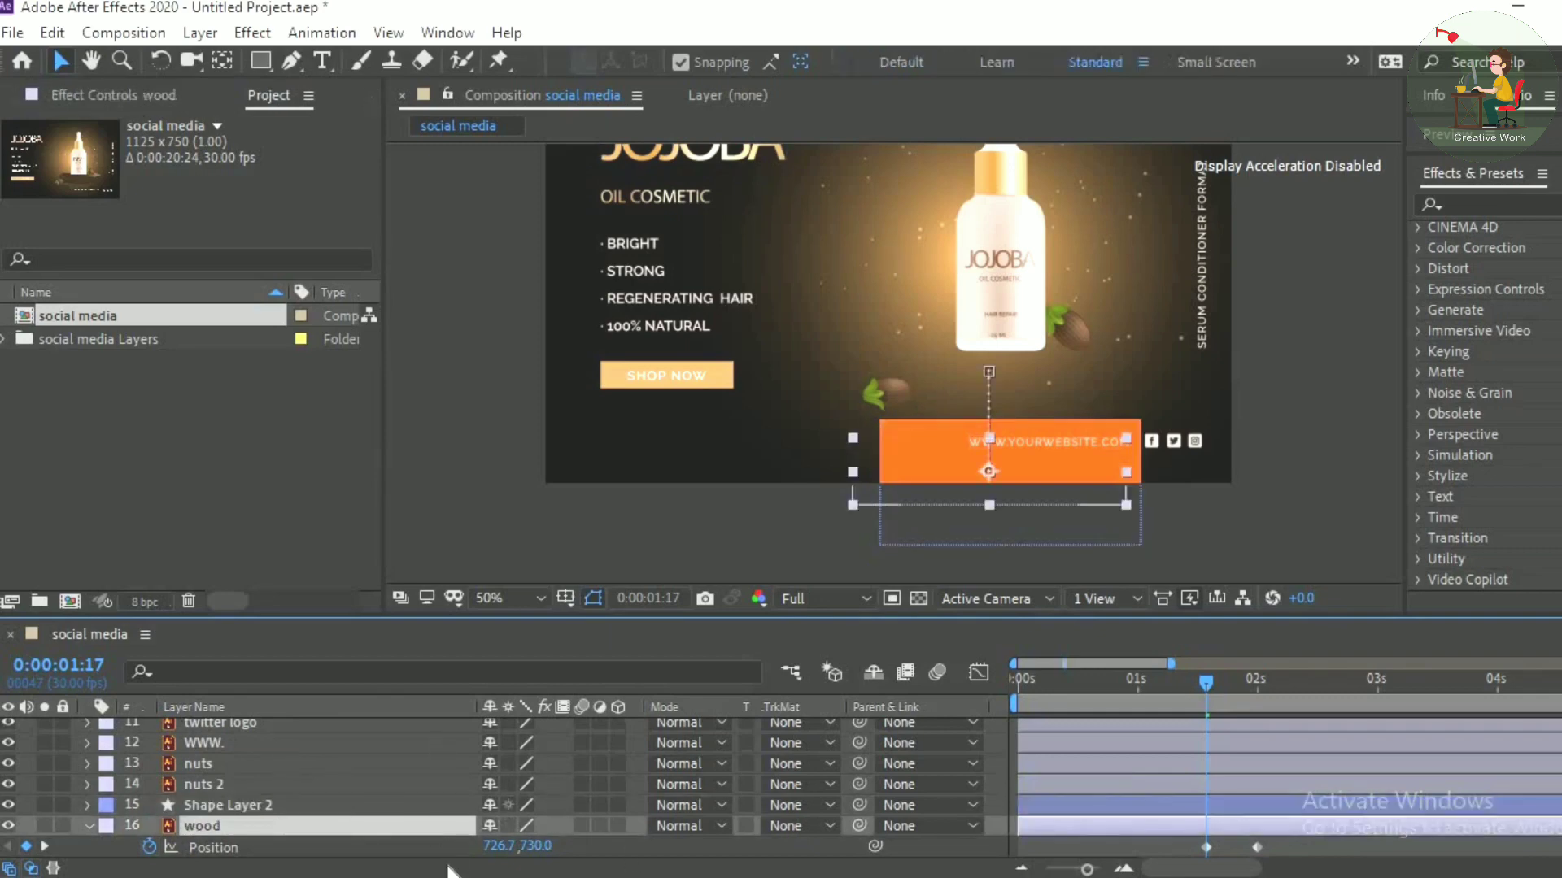
left_click(804, 824)
left_click(862, 742)
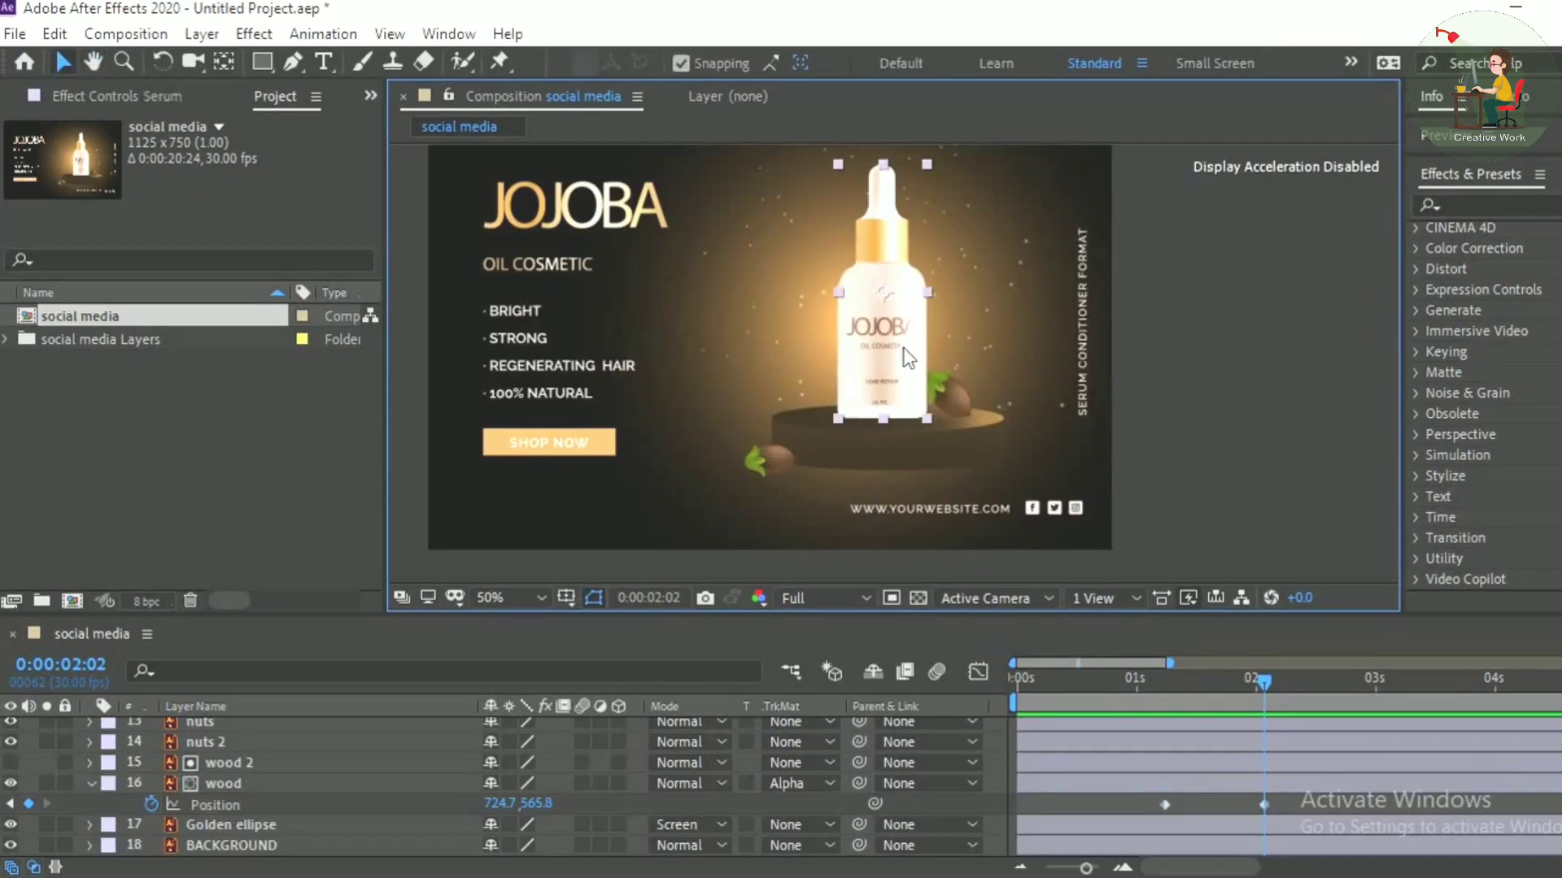
Step: Keyframe the Serum layer's Position from X 1207.2 at 0:00:02:02 to X 752.2 at 0:00:03:00 so the bottle slides in
scroll(366, 814, "up", 3)
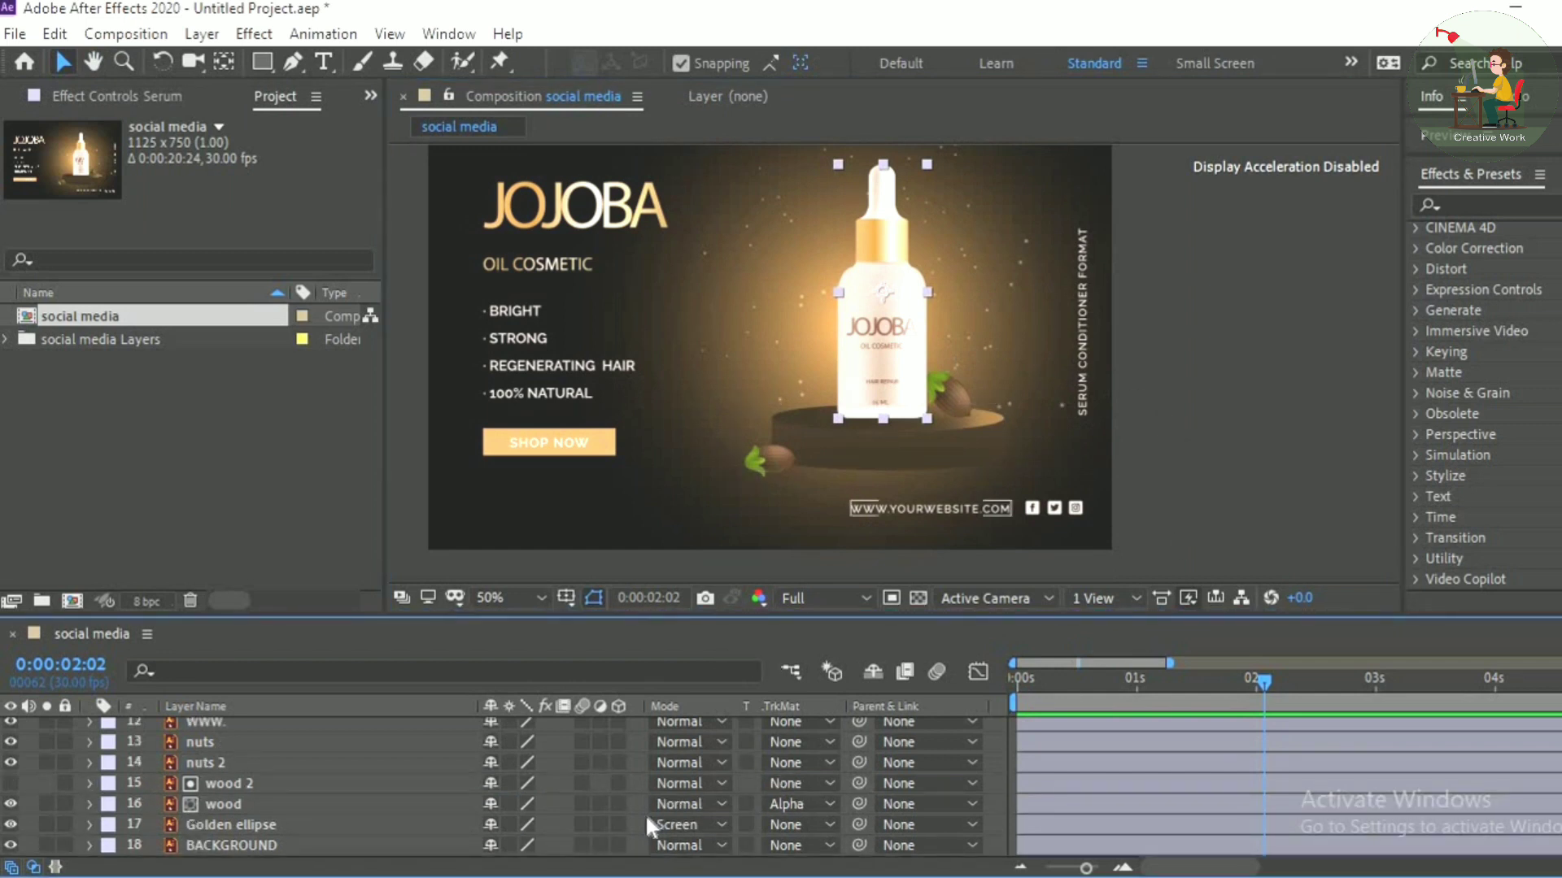
left_click(624, 768)
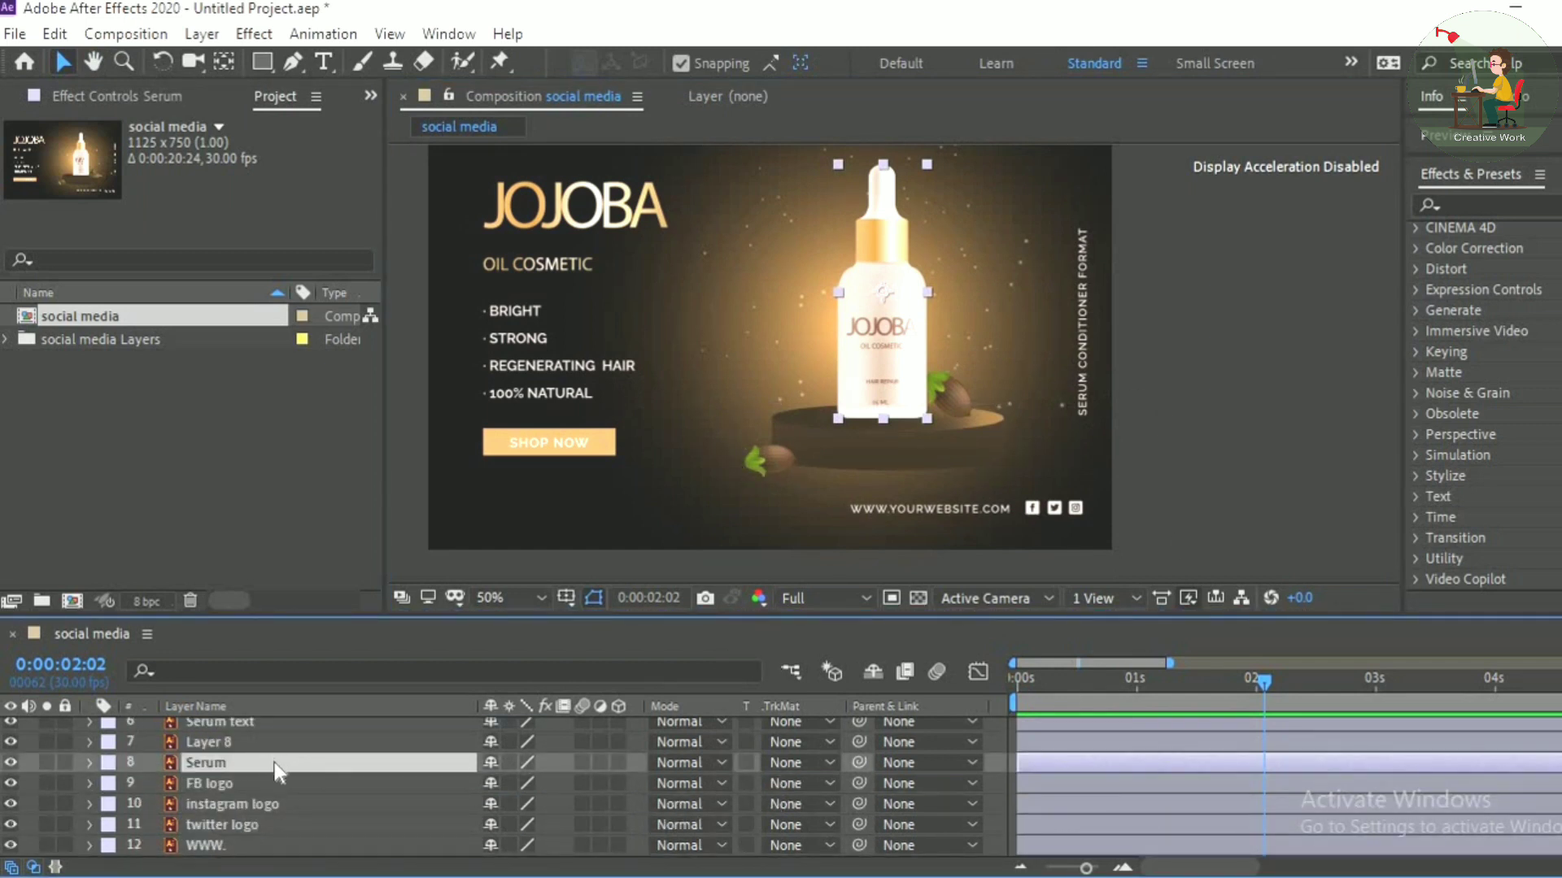
key("p")
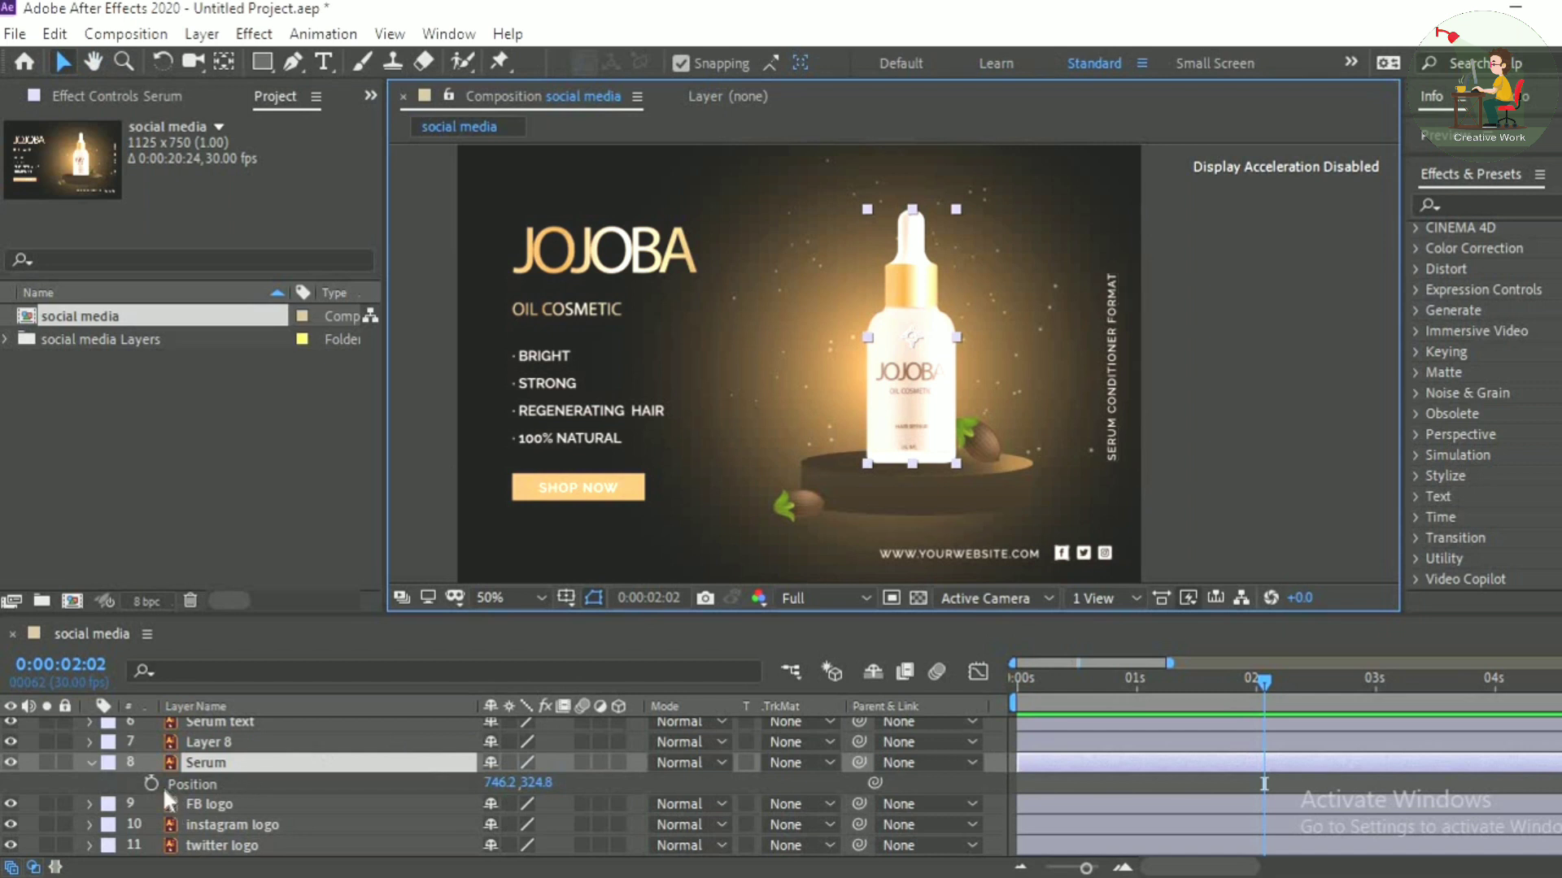
left_click(151, 783)
left_click_drag(530, 792, 1064, 800)
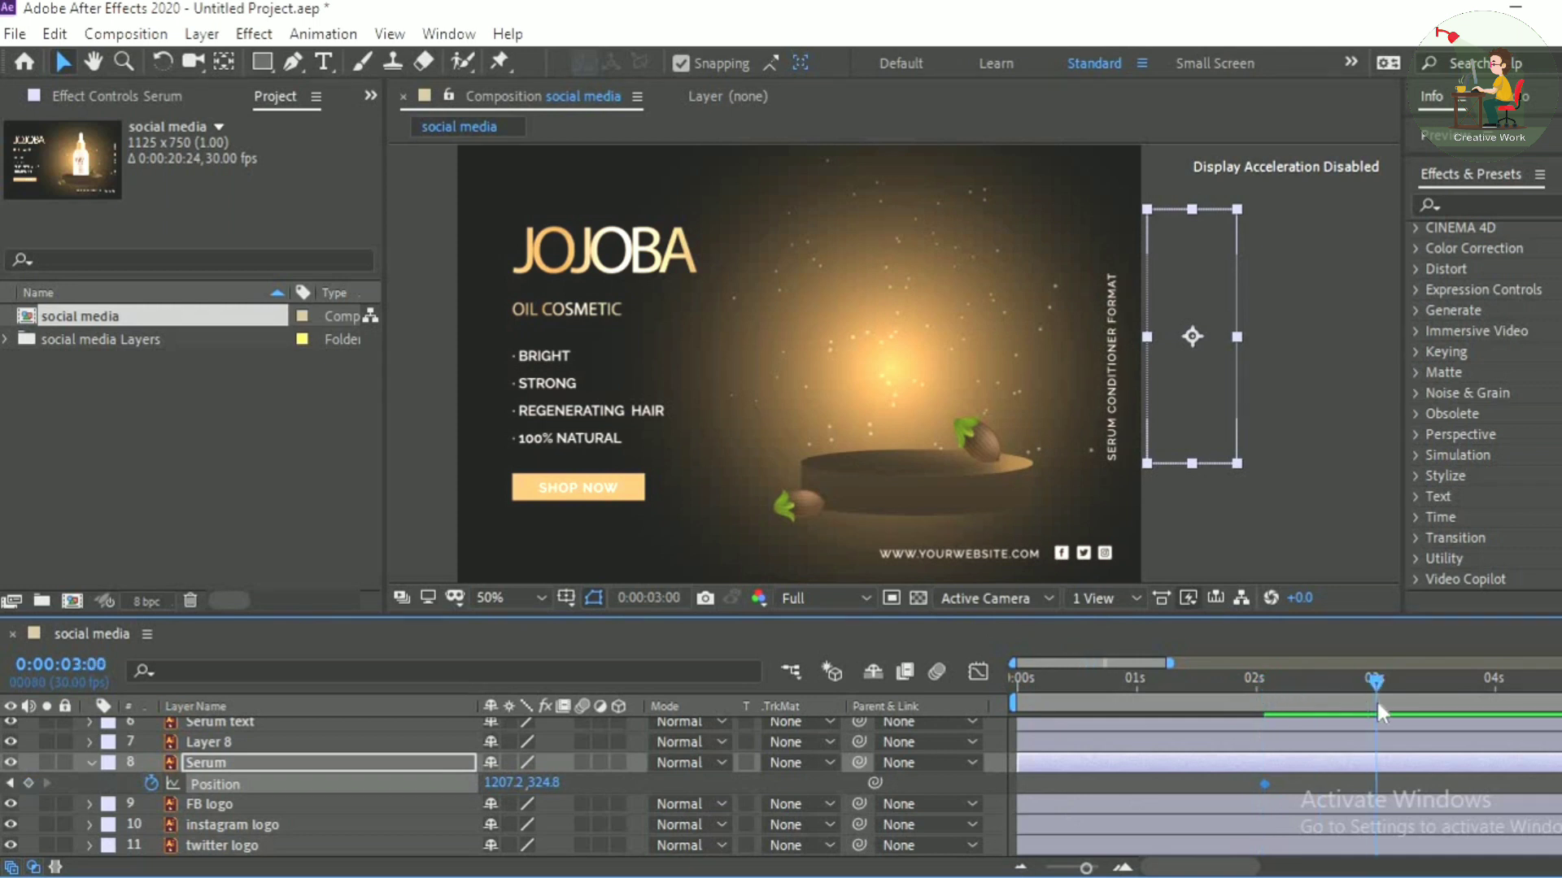
left_click_drag(511, 784, 382, 794)
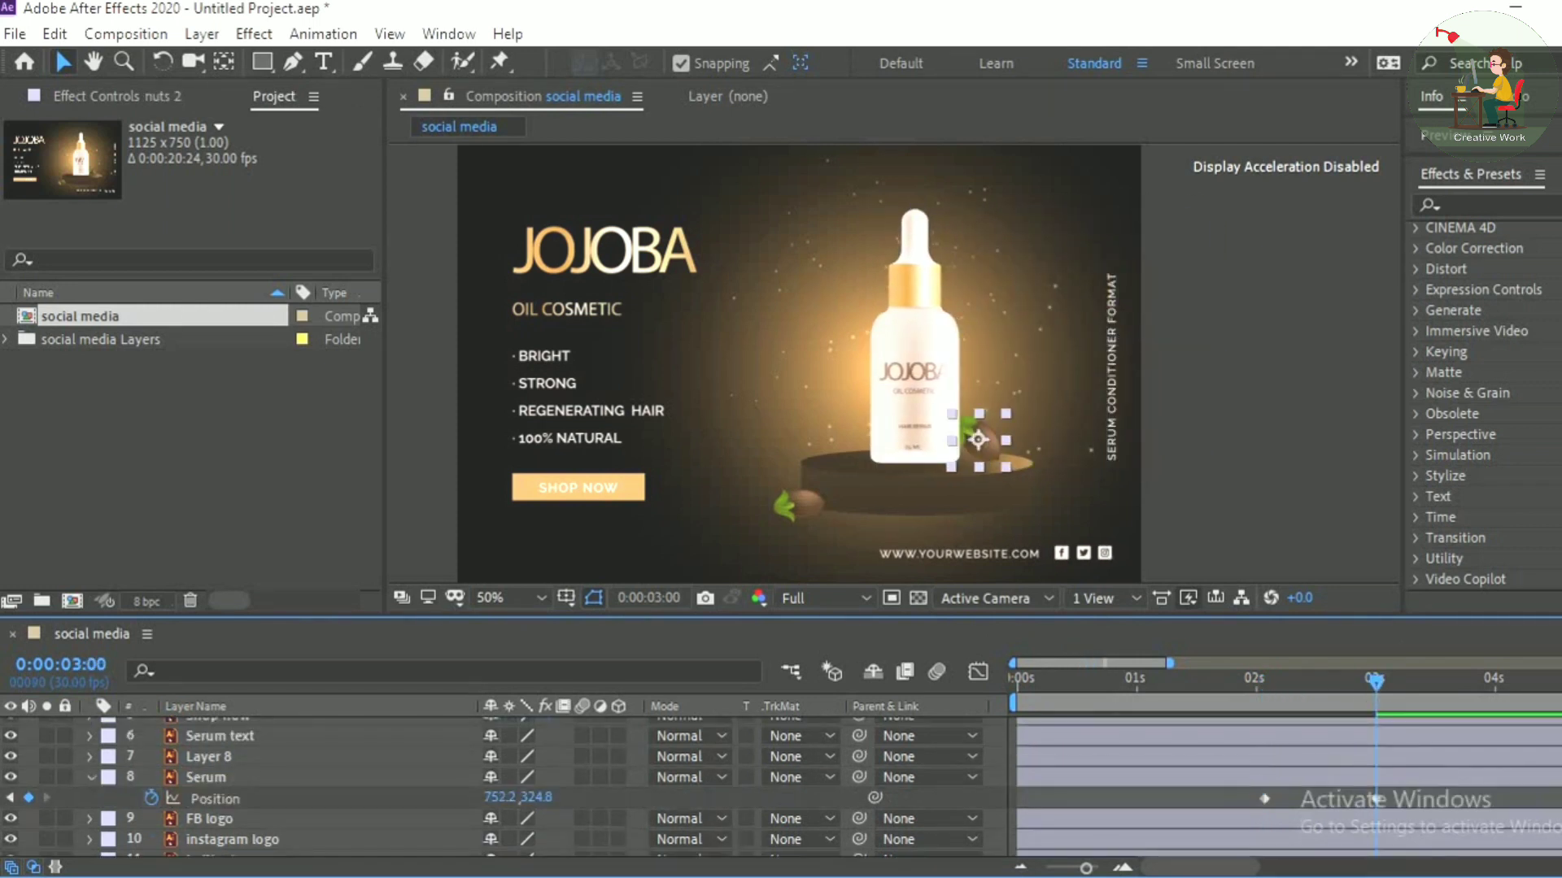
Step: Raise the nuts 2 layer in the stack until it sits directly above the Serum layer
left_click(1194, 547)
left_click(984, 452)
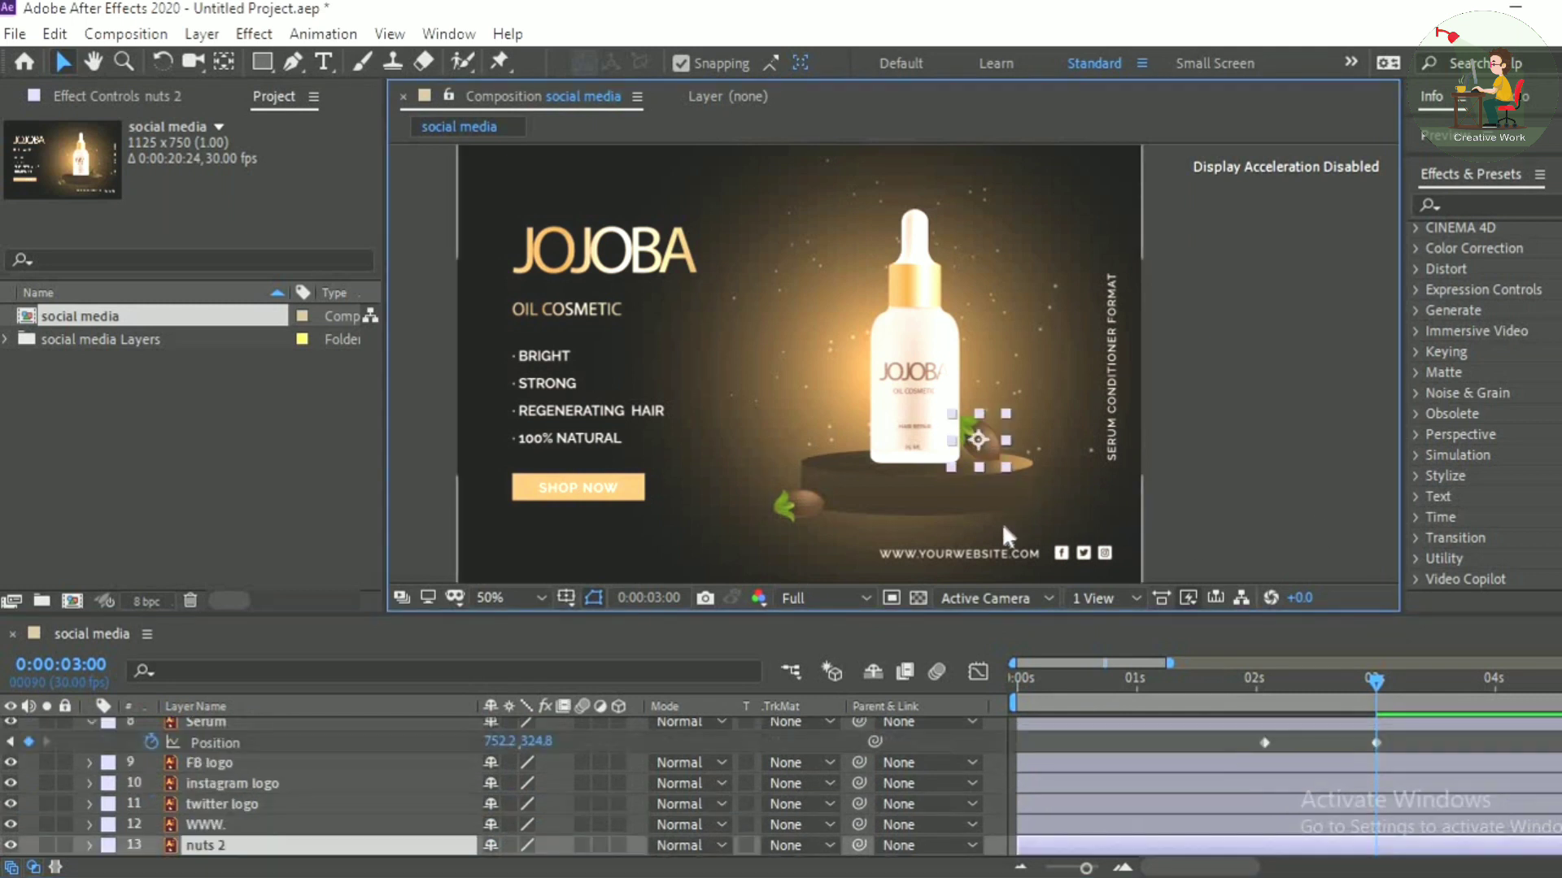
key("ctrl+bracketright")
key("ctrl+bracketright")
key("ctrl+bracketright")
key("ctrl+bracketright")
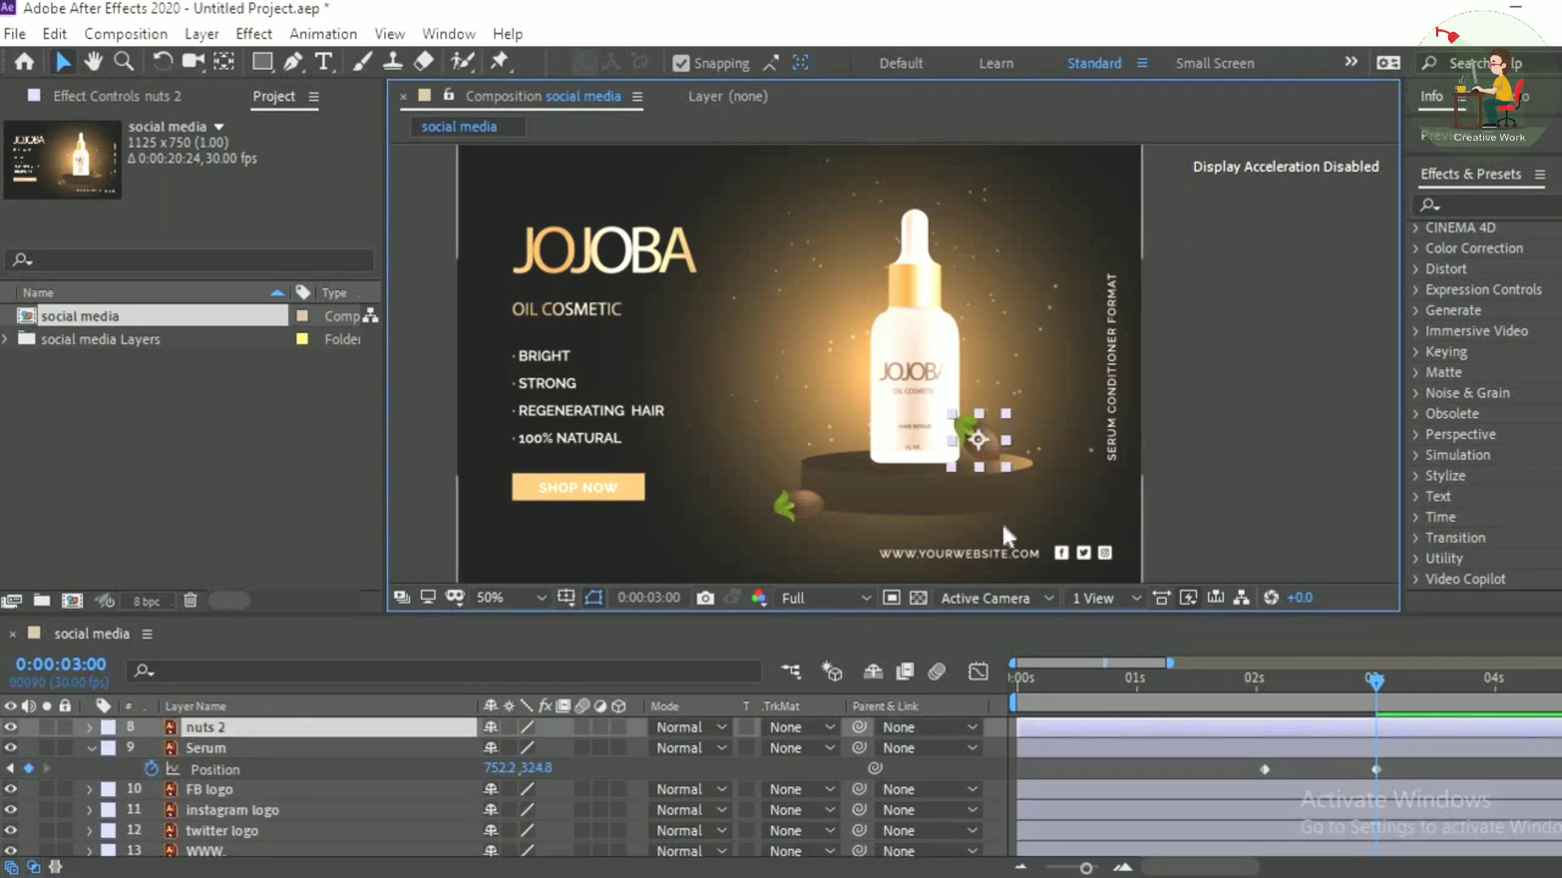
Step: Apply the Drop behavior from the Squash and Stretch Free extension to the nuts 2 layer at 0:00:03:00
left_click(1024, 482)
left_click(980, 439)
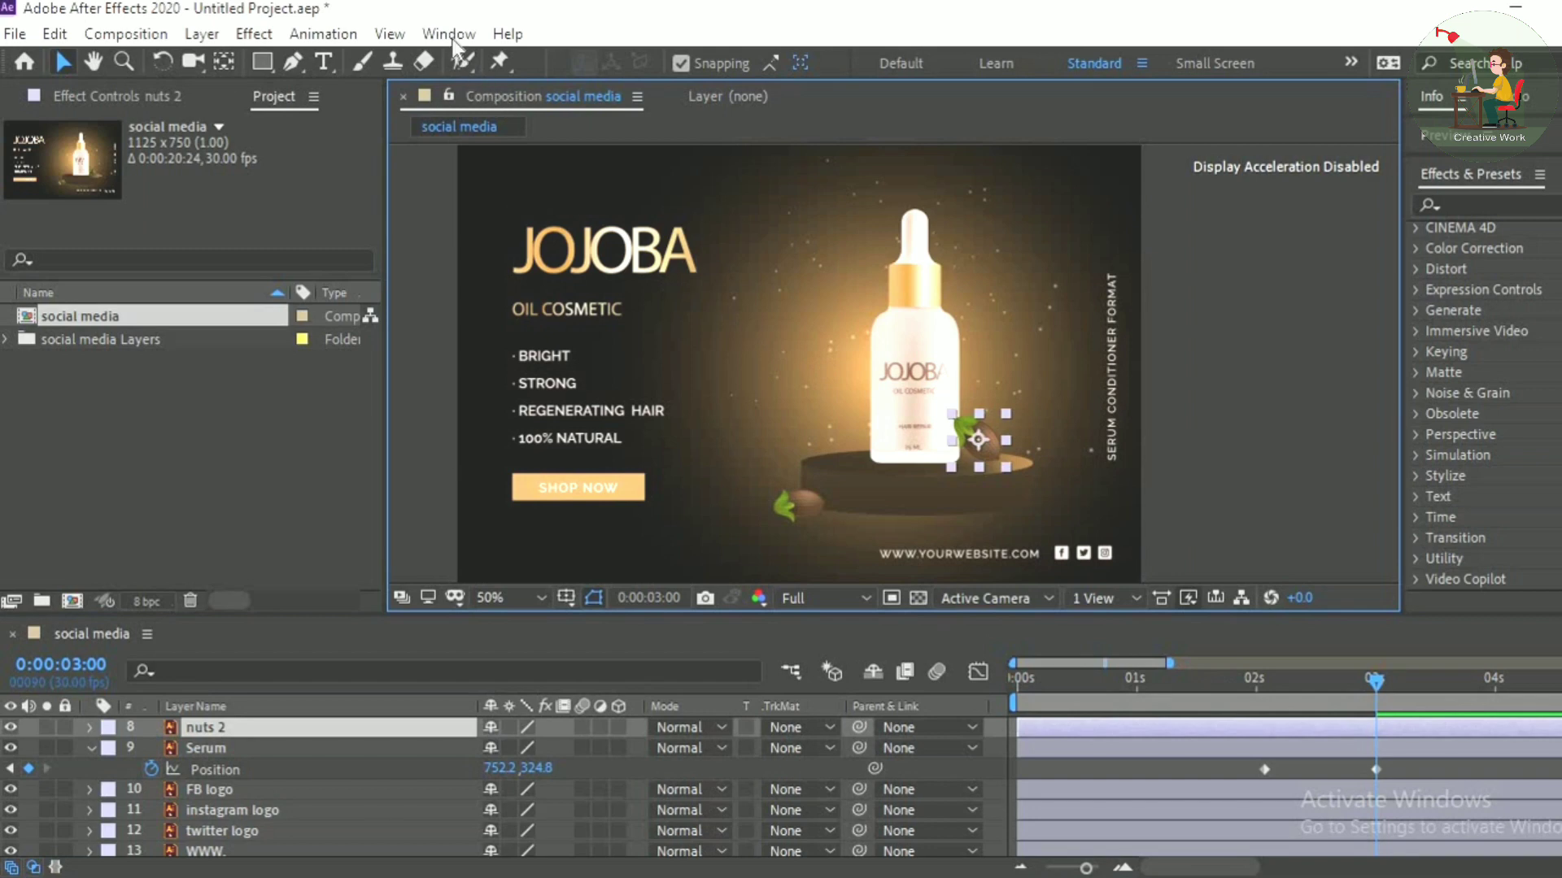
left_click(448, 33)
mouse_move(618, 150)
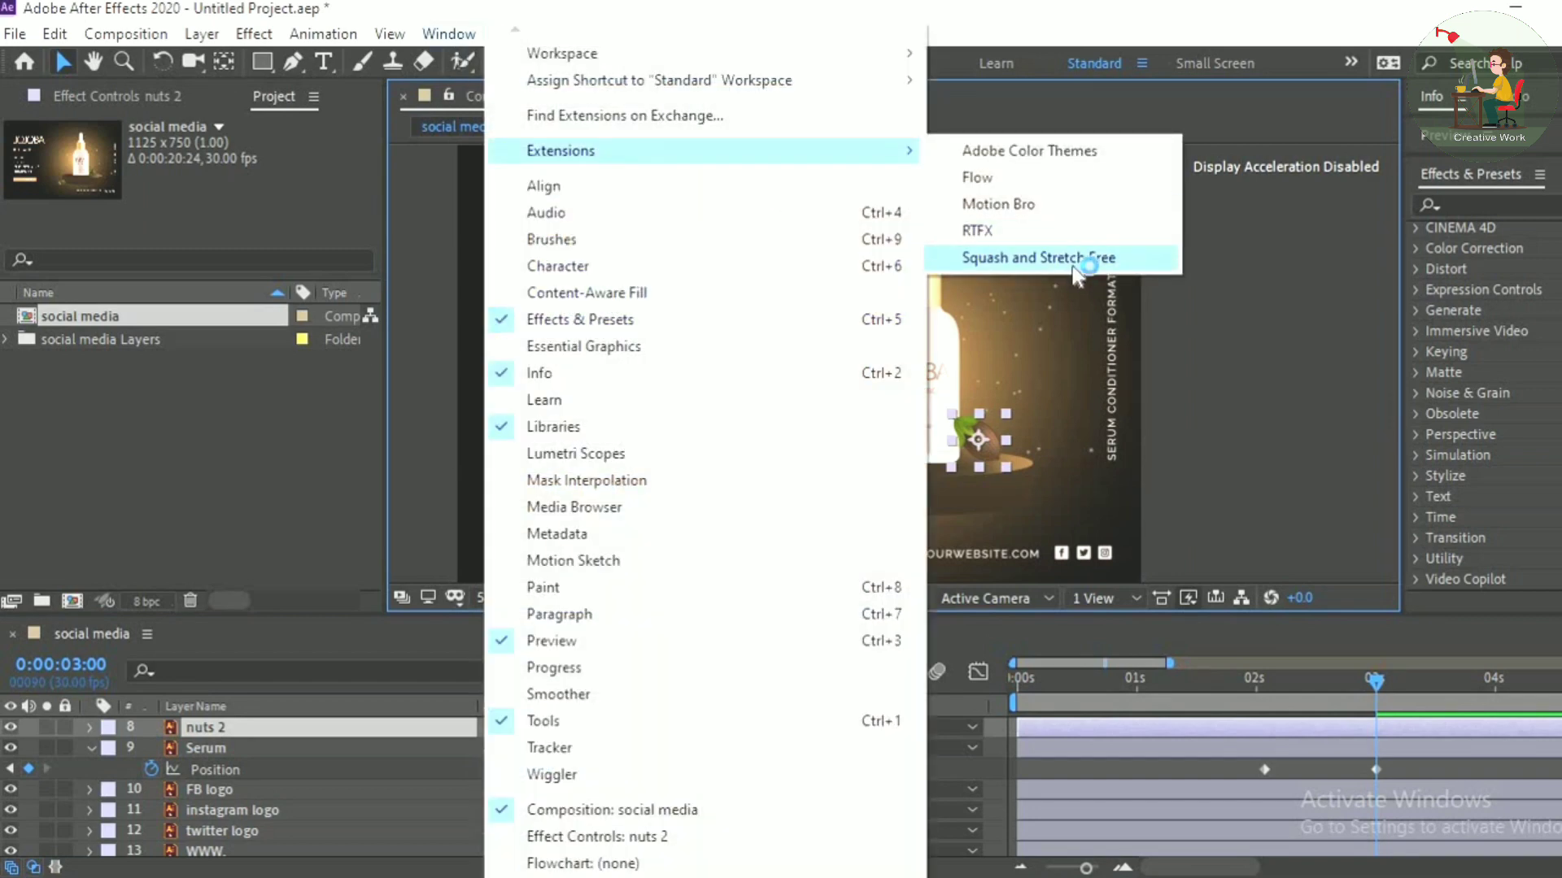
left_click(1070, 262)
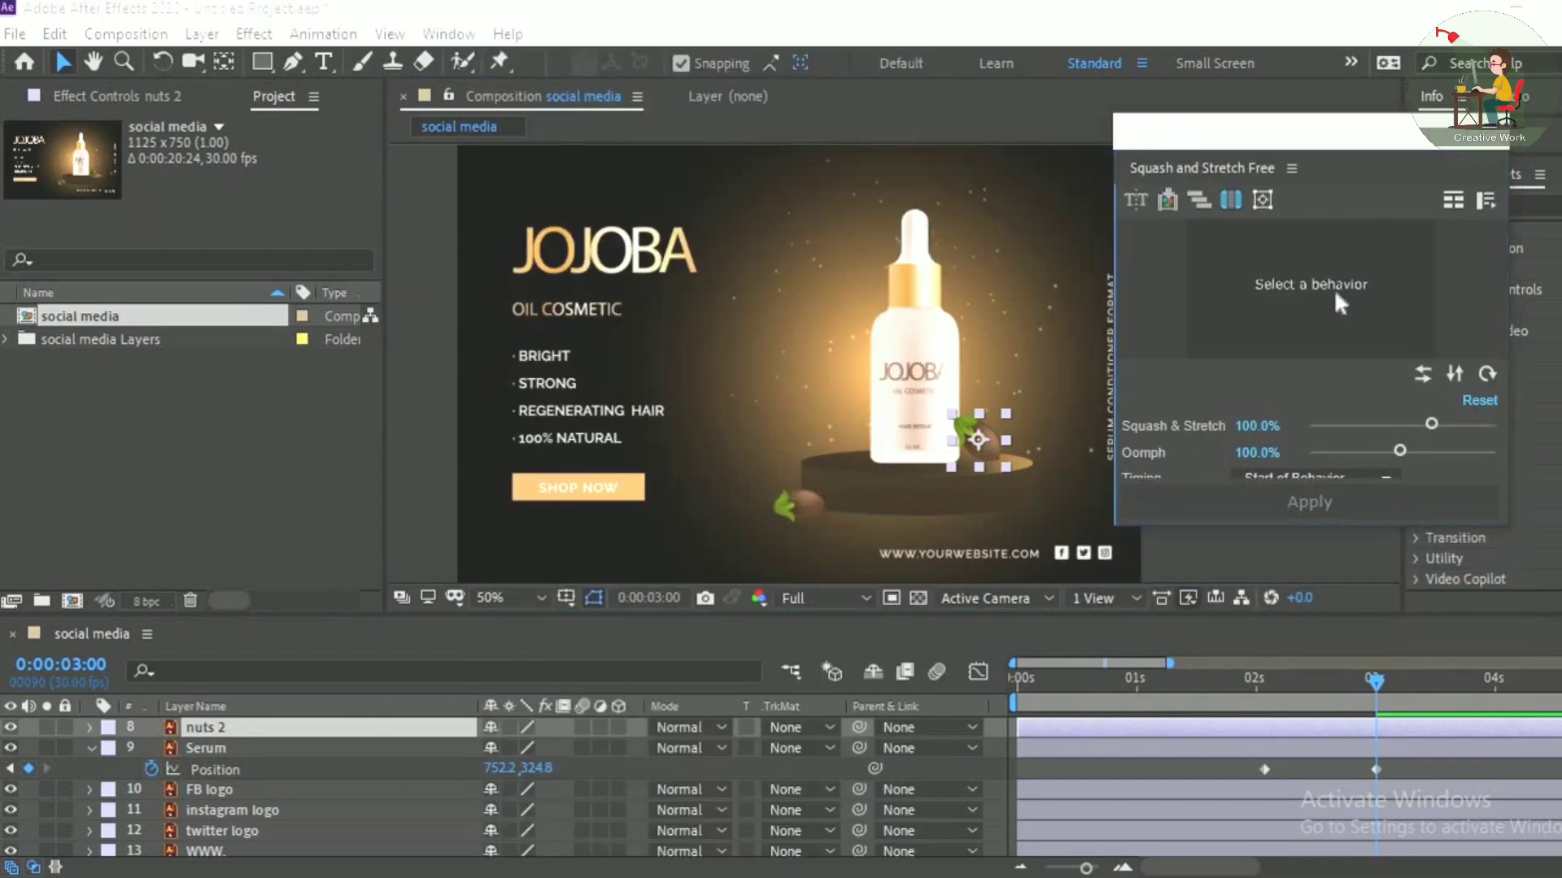
left_click(1336, 294)
scroll(1372, 676, "down", 3)
scroll(969, 511, "up", 3)
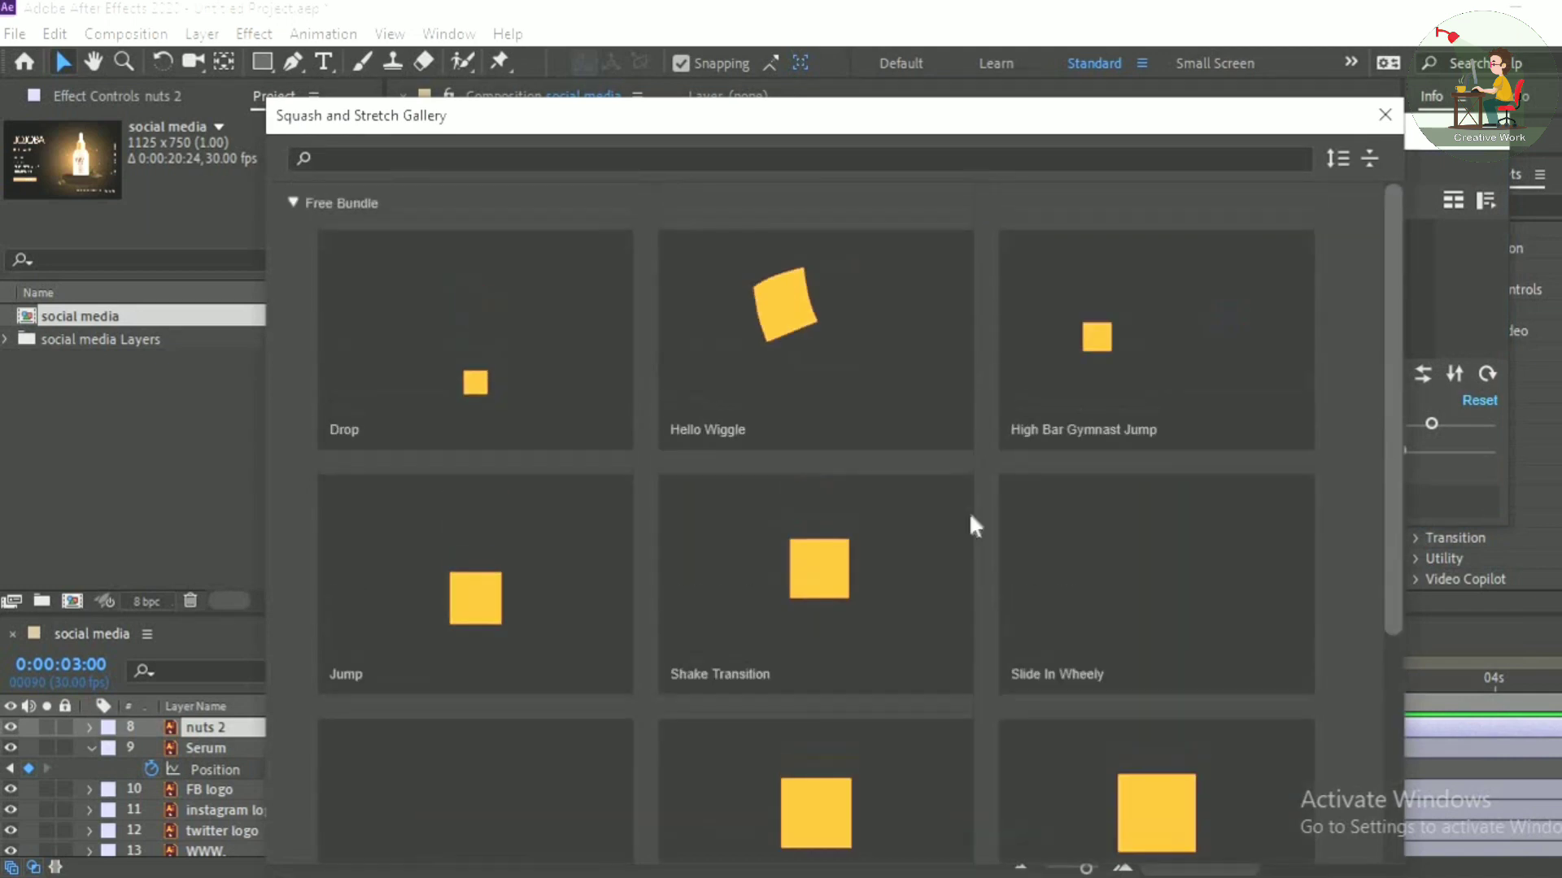
left_click(524, 358)
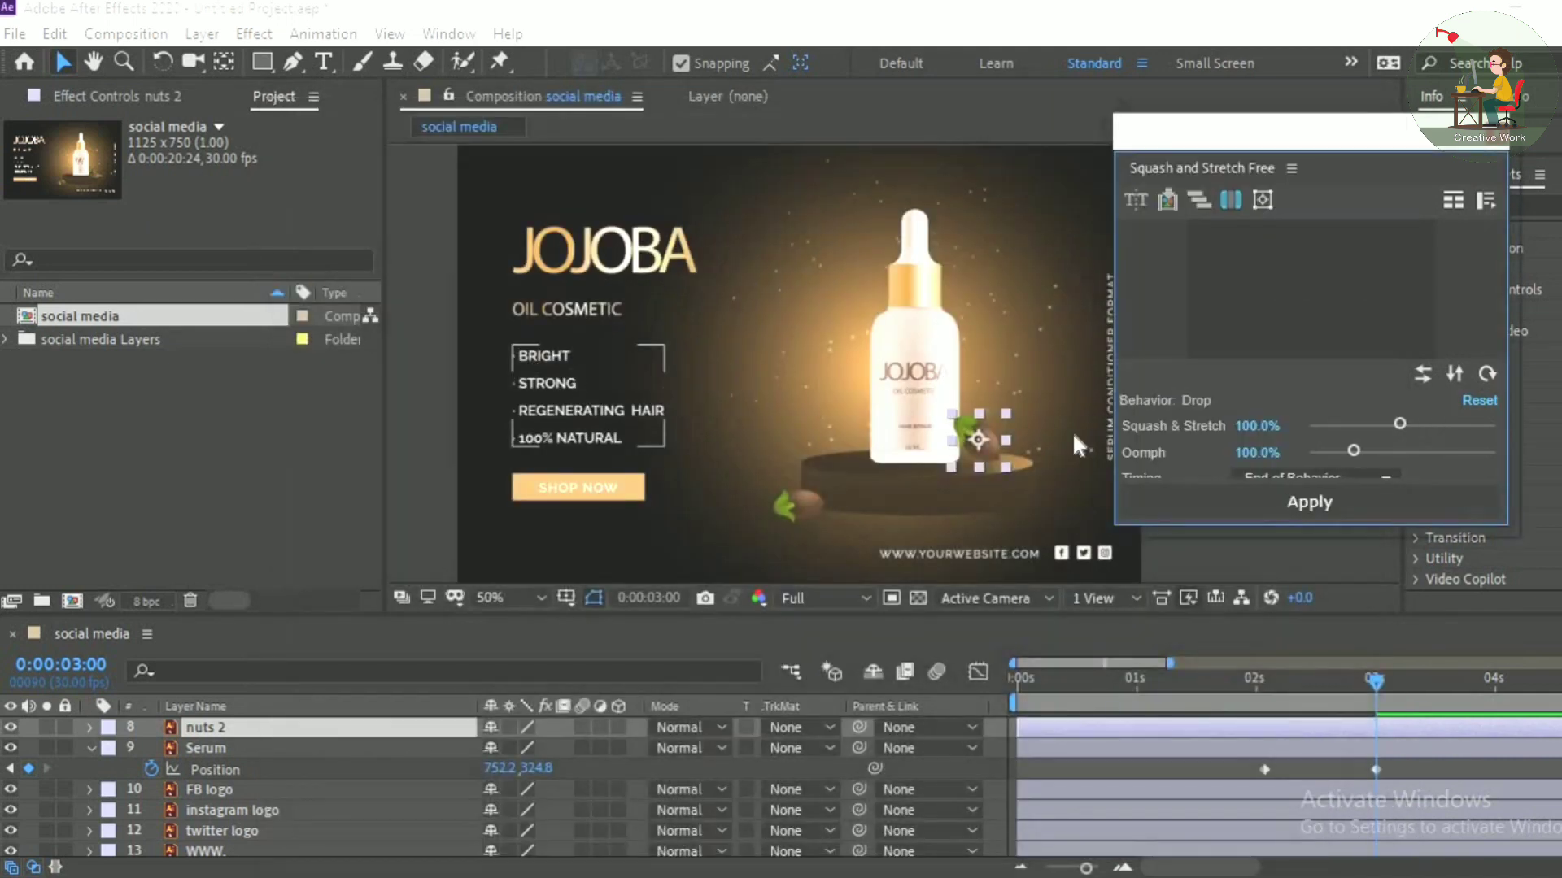
left_click(1310, 505)
Step: Preview the nuts 2 drop and delay all its keyframes together so the fall starts just before 0:00:03:00
left_click(1256, 698)
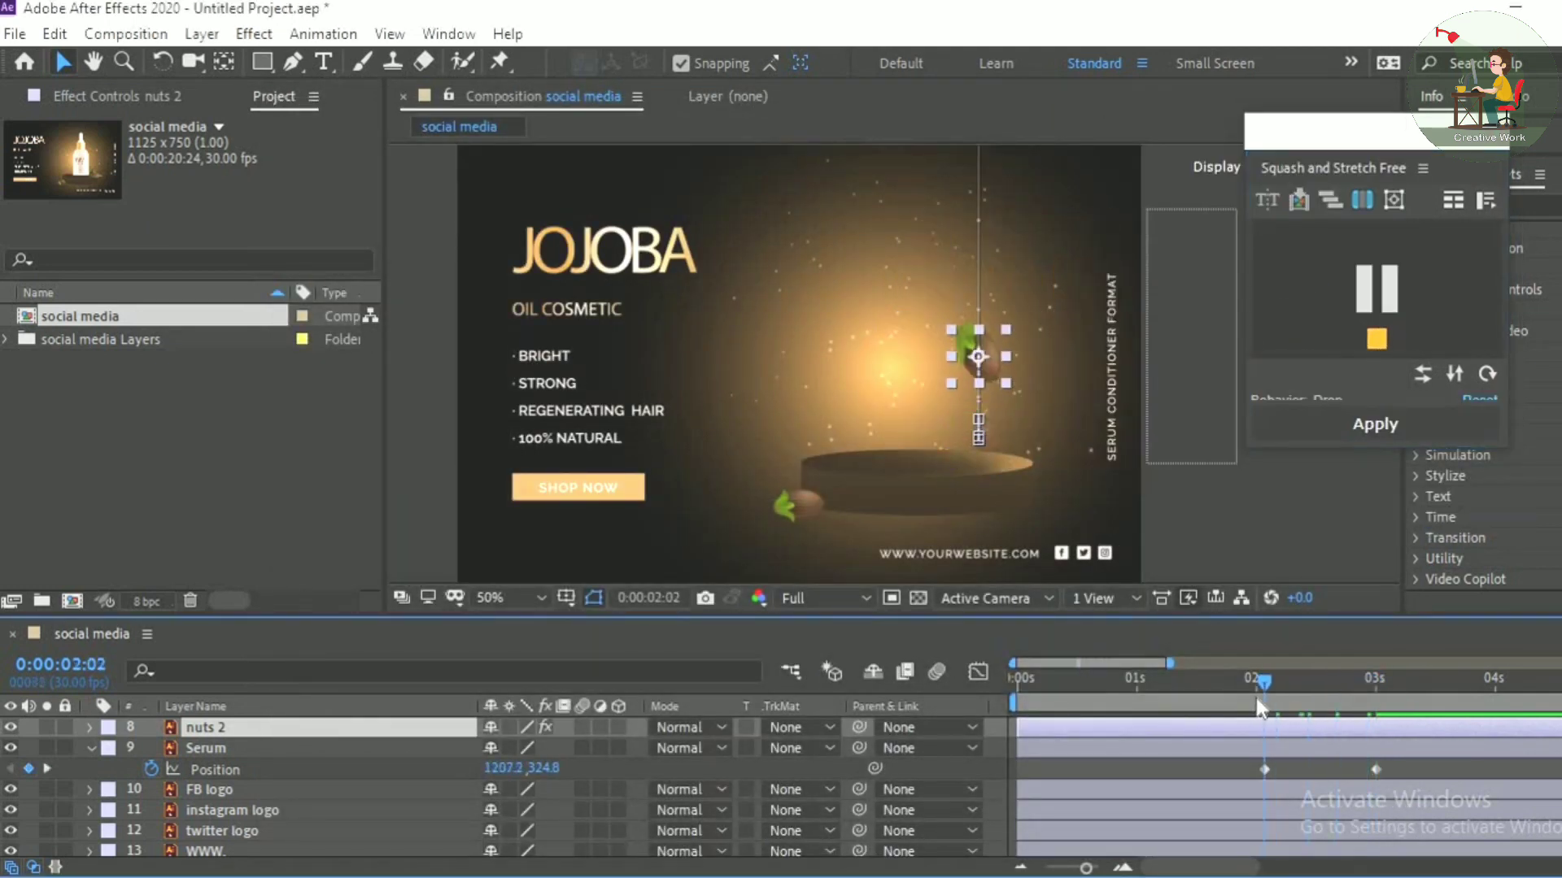
key("space")
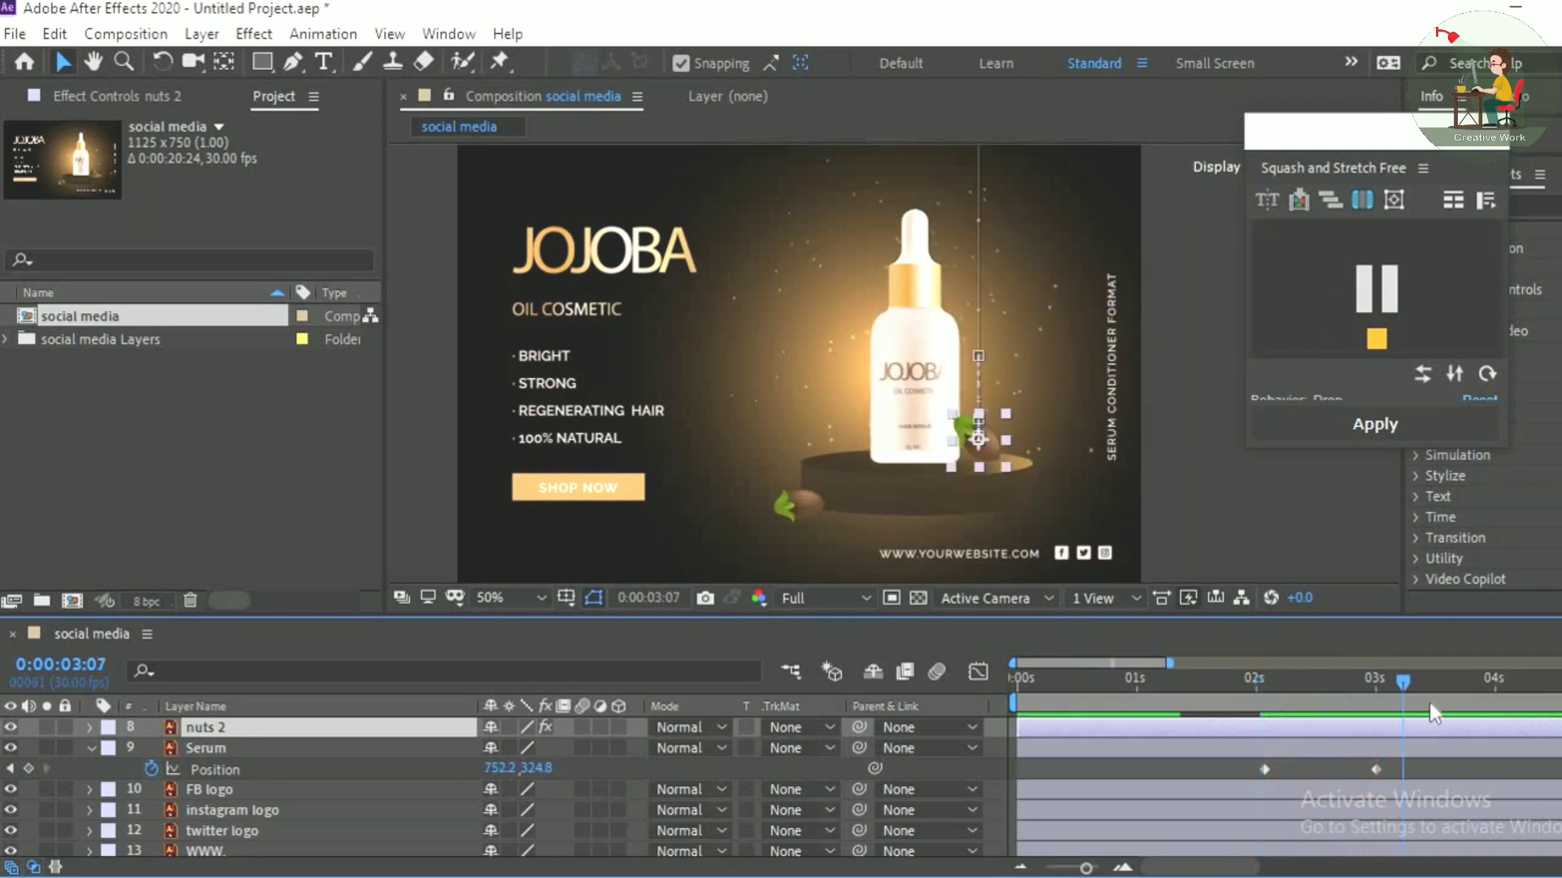
key("u")
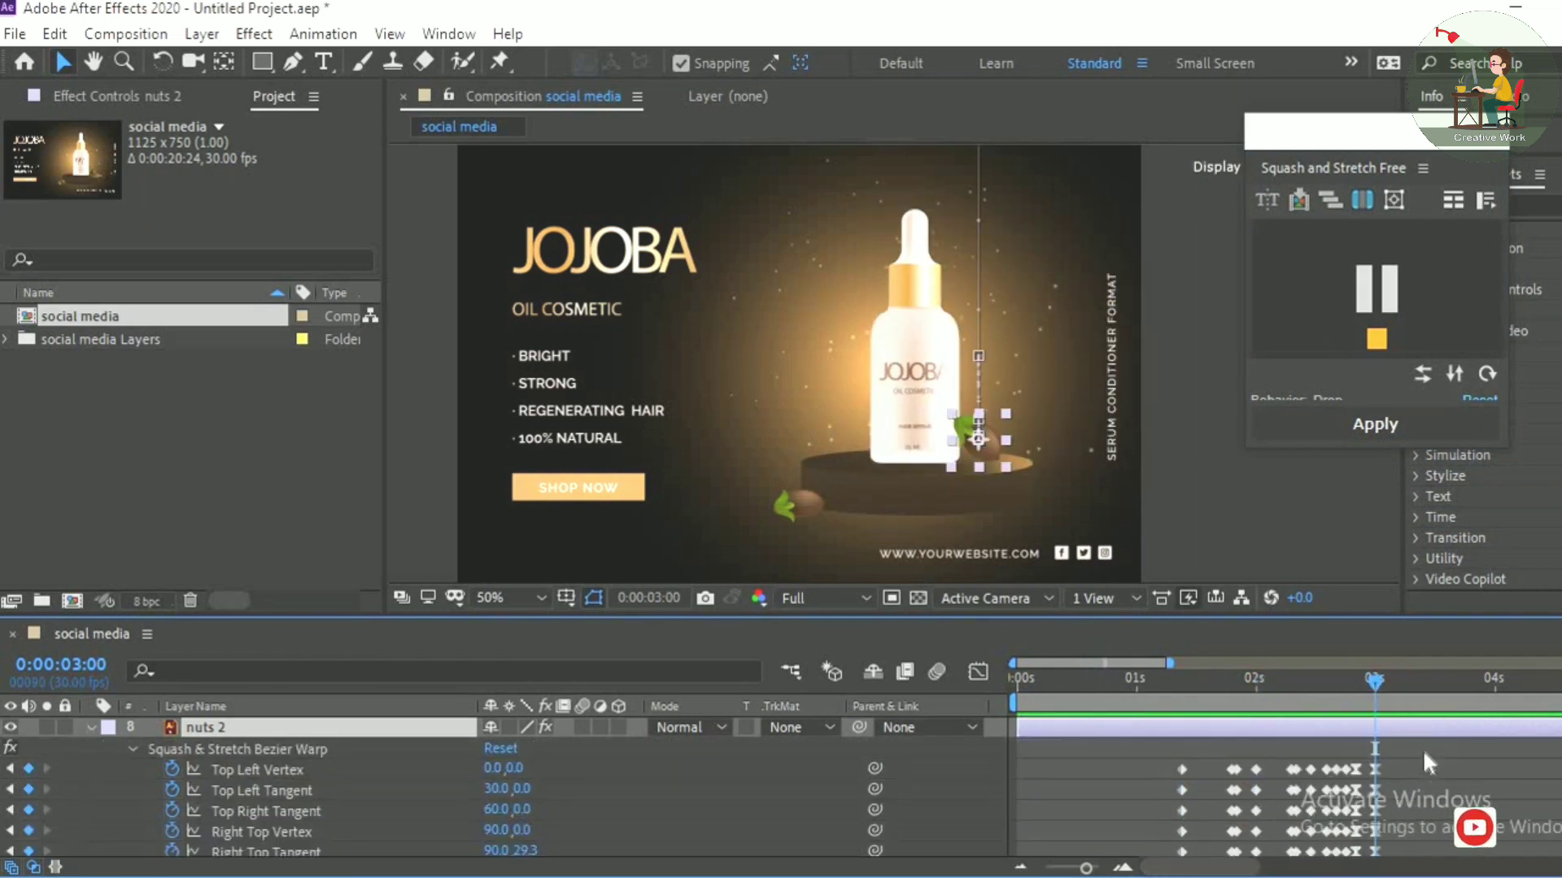
left_click_drag(1285, 754, 1417, 801)
left_click_drag(1286, 801, 1028, 786)
left_click_drag(1184, 767, 1326, 782)
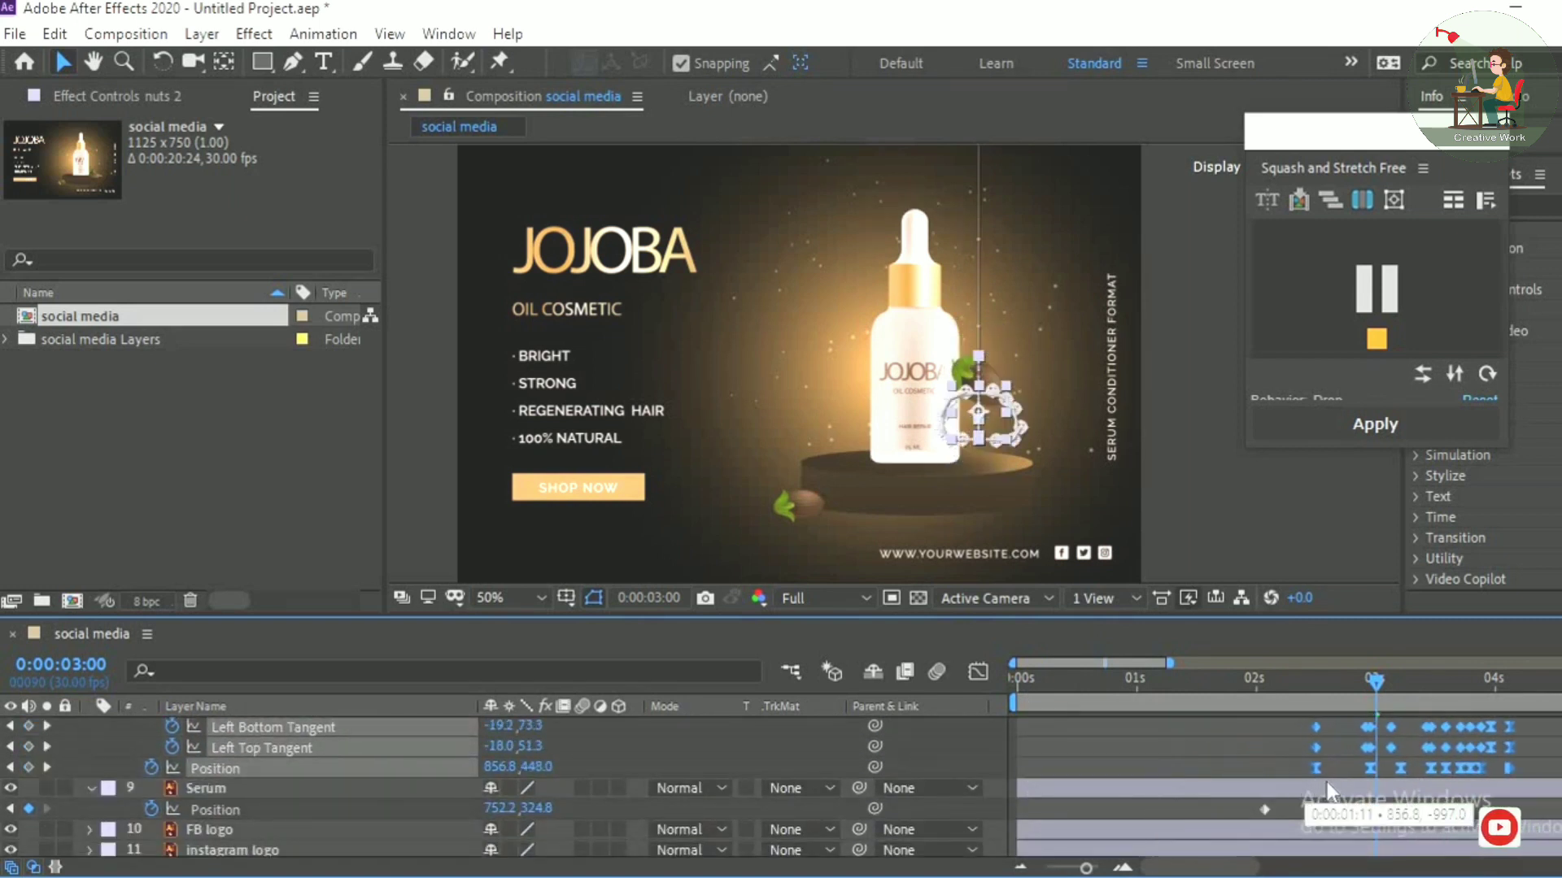
left_click_drag(1293, 697, 1233, 700)
key("space")
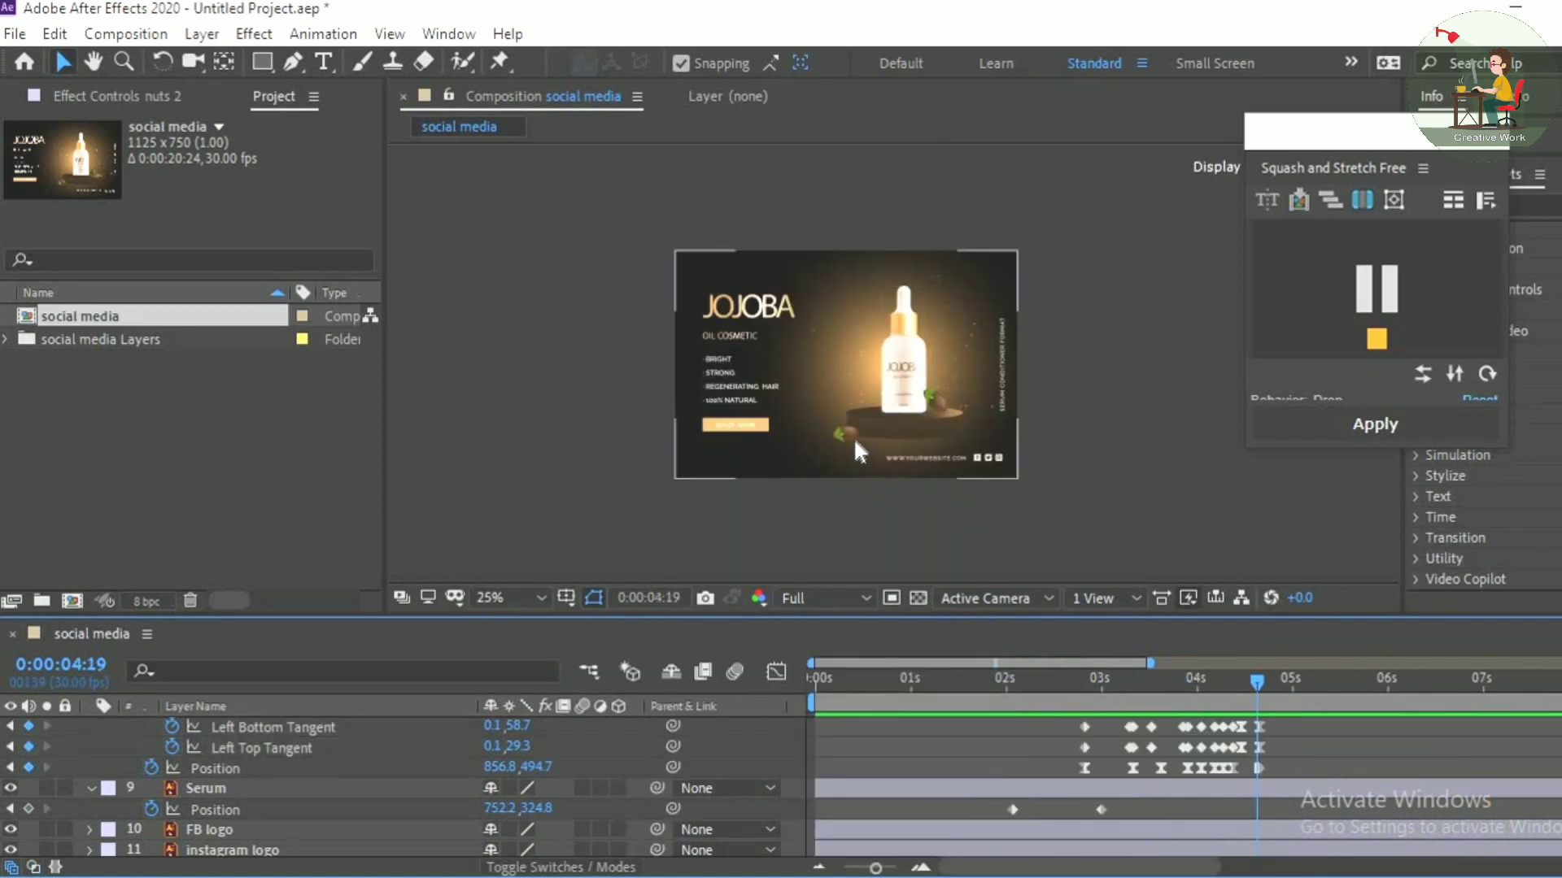
key("period")
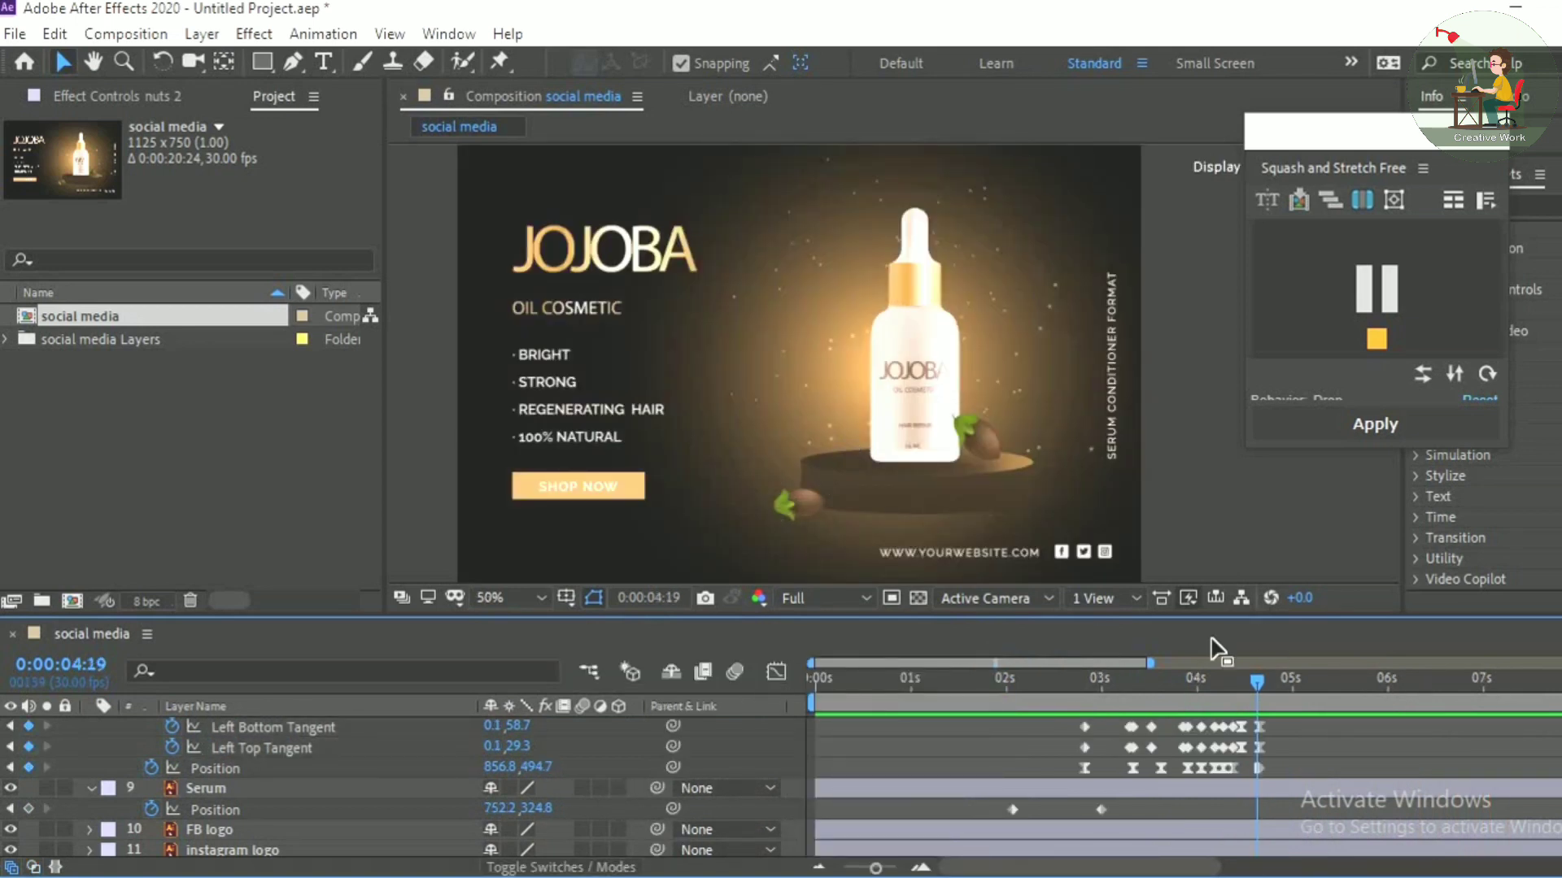
Step: Apply the Squash and Stretch Drop behavior to the nuts layer in front of the podium at 0:00:04:19
left_click(792, 505)
scroll(1447, 780, "up", 3)
scroll(1448, 779, "down", 2)
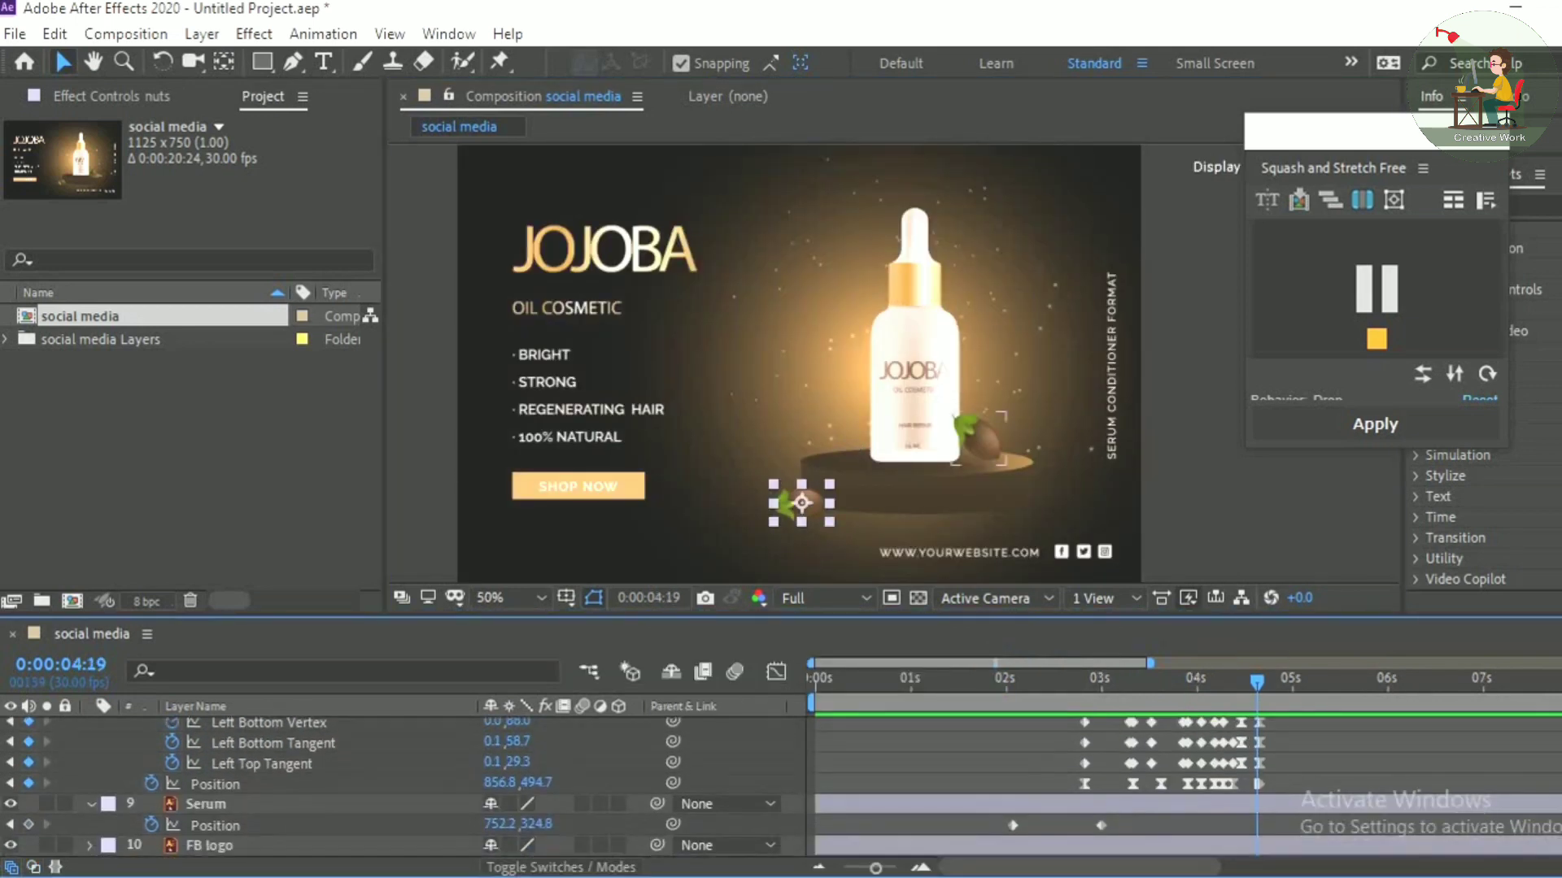
left_click(1406, 319)
left_click(862, 439)
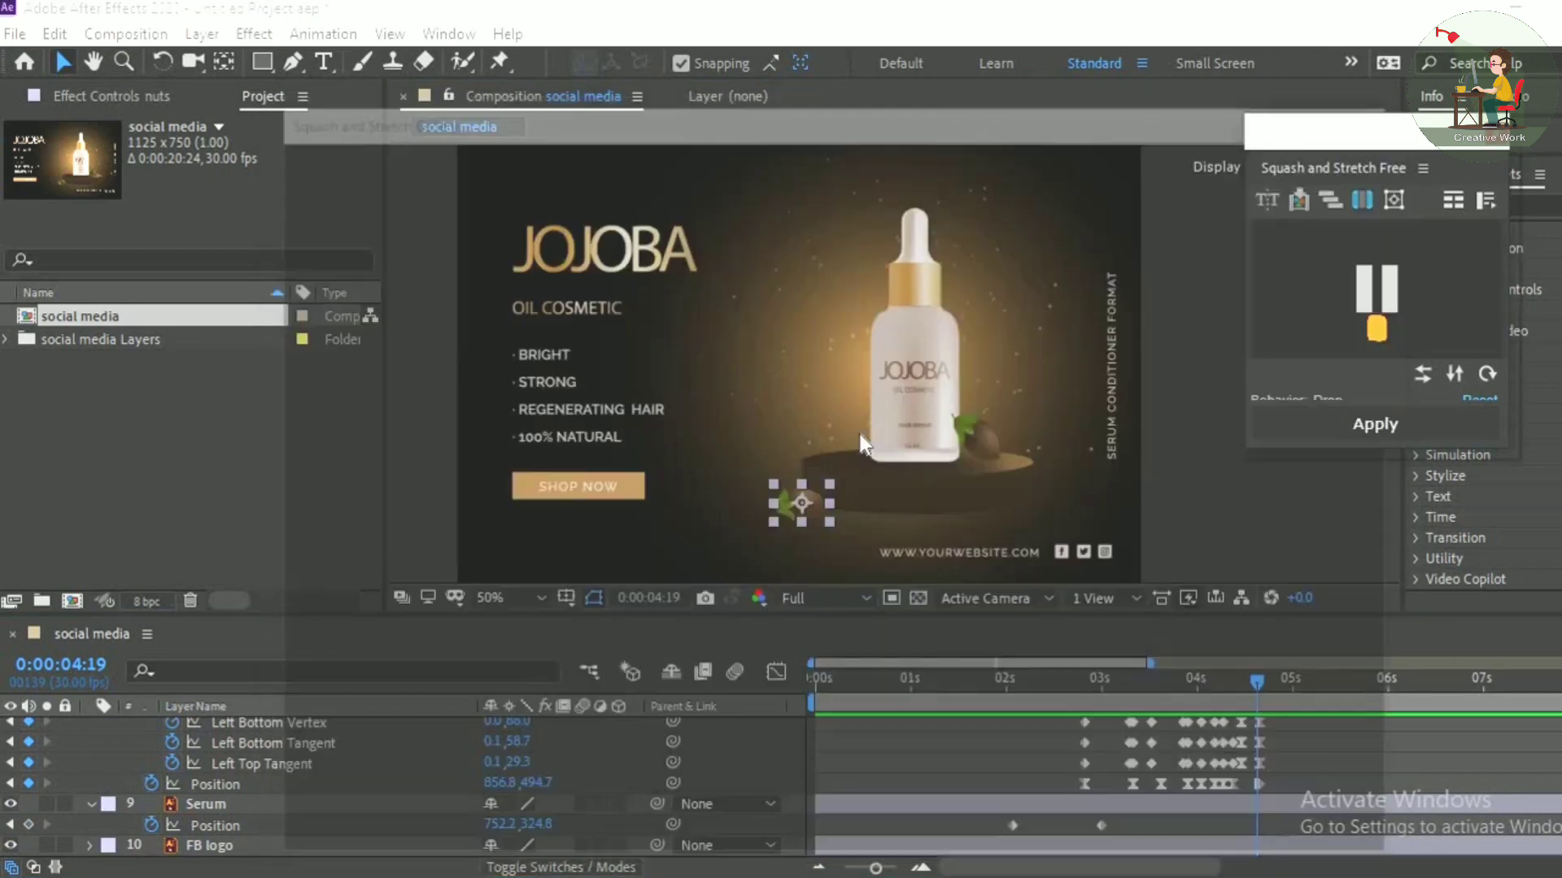
left_click(1352, 425)
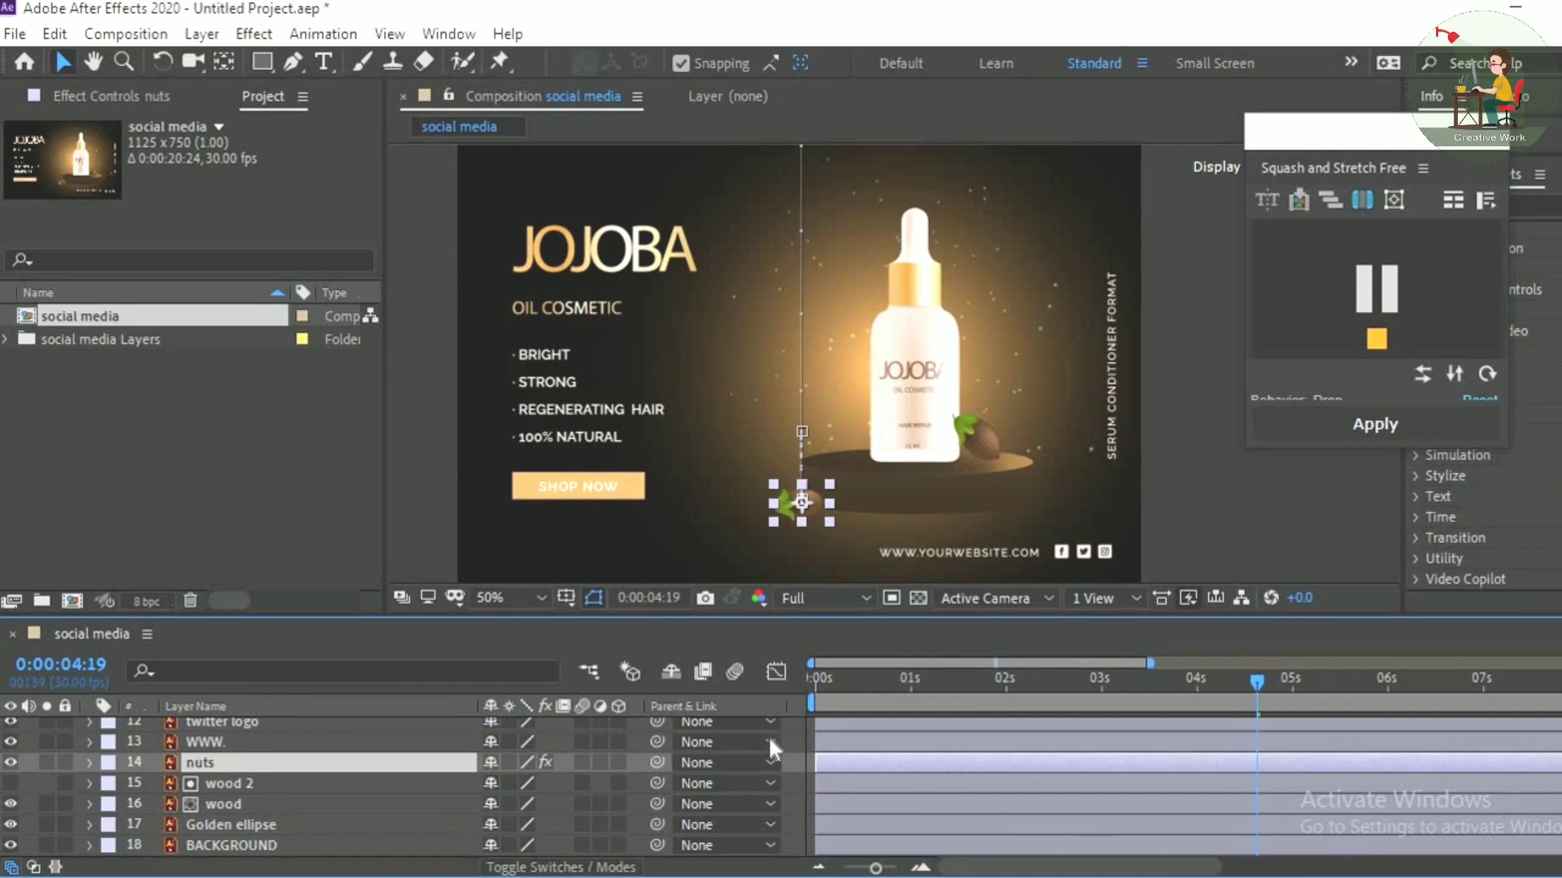
Step: Try delaying all of the nuts layer's drop keyframes to start at 0:00:04:02, and preview the timing
key("u")
scroll(1334, 766, "down", 5)
scroll(1334, 767, "up", 4)
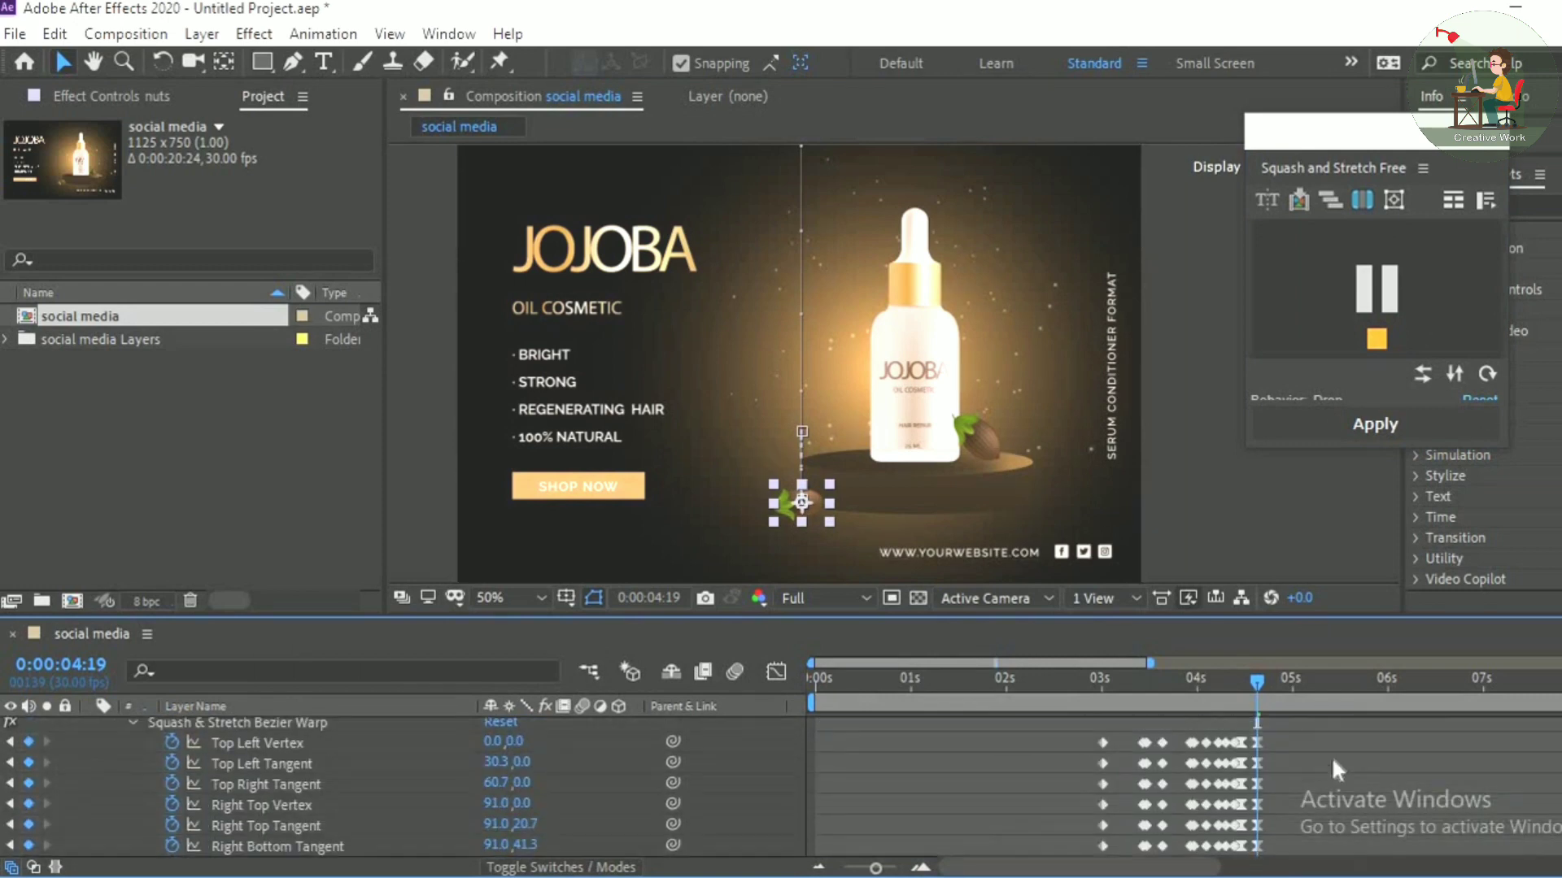
left_click_drag(1300, 732, 1049, 806)
left_click_drag(1276, 769, 1307, 791)
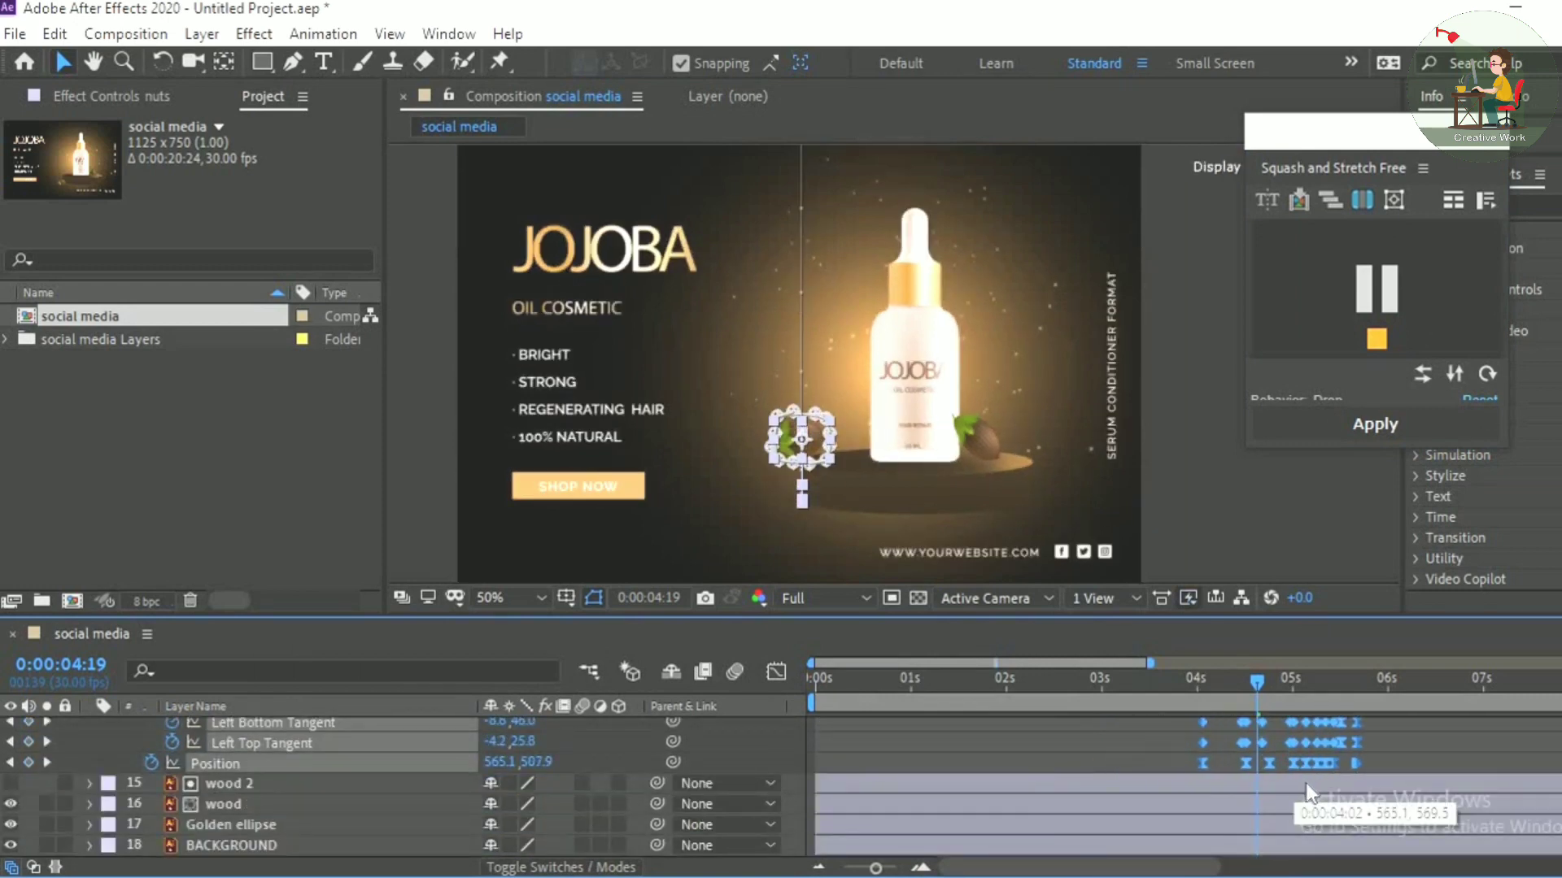
left_click_drag(1114, 691, 1029, 691)
key("space")
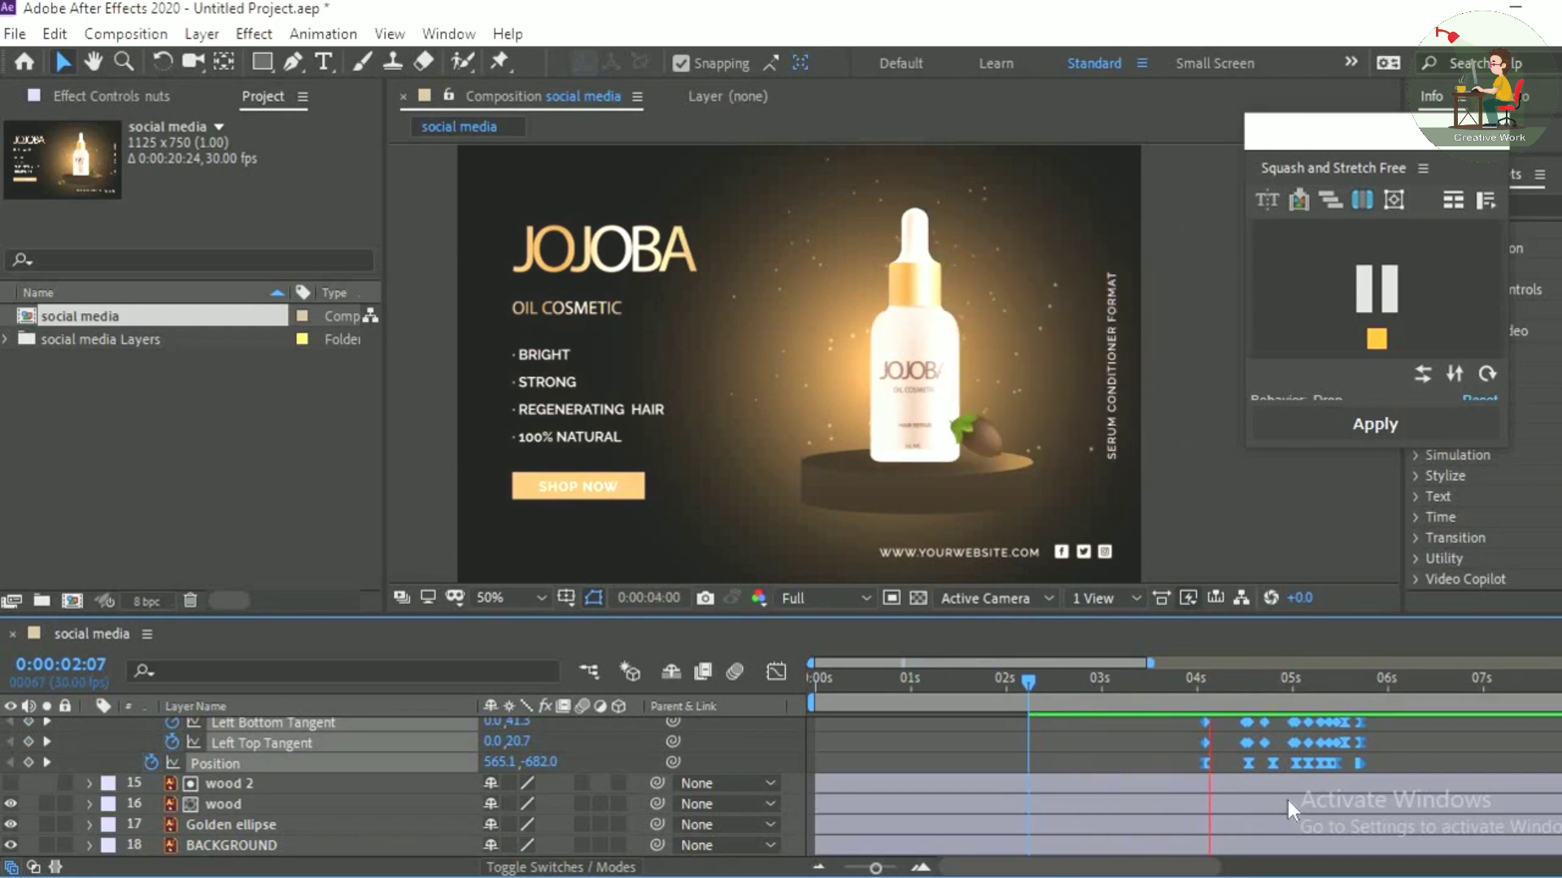
Step: Collapse the nuts layer's keyframed properties and reveal the Serum layer's Rotation alongside its Position
scroll(1038, 769, "up", 1)
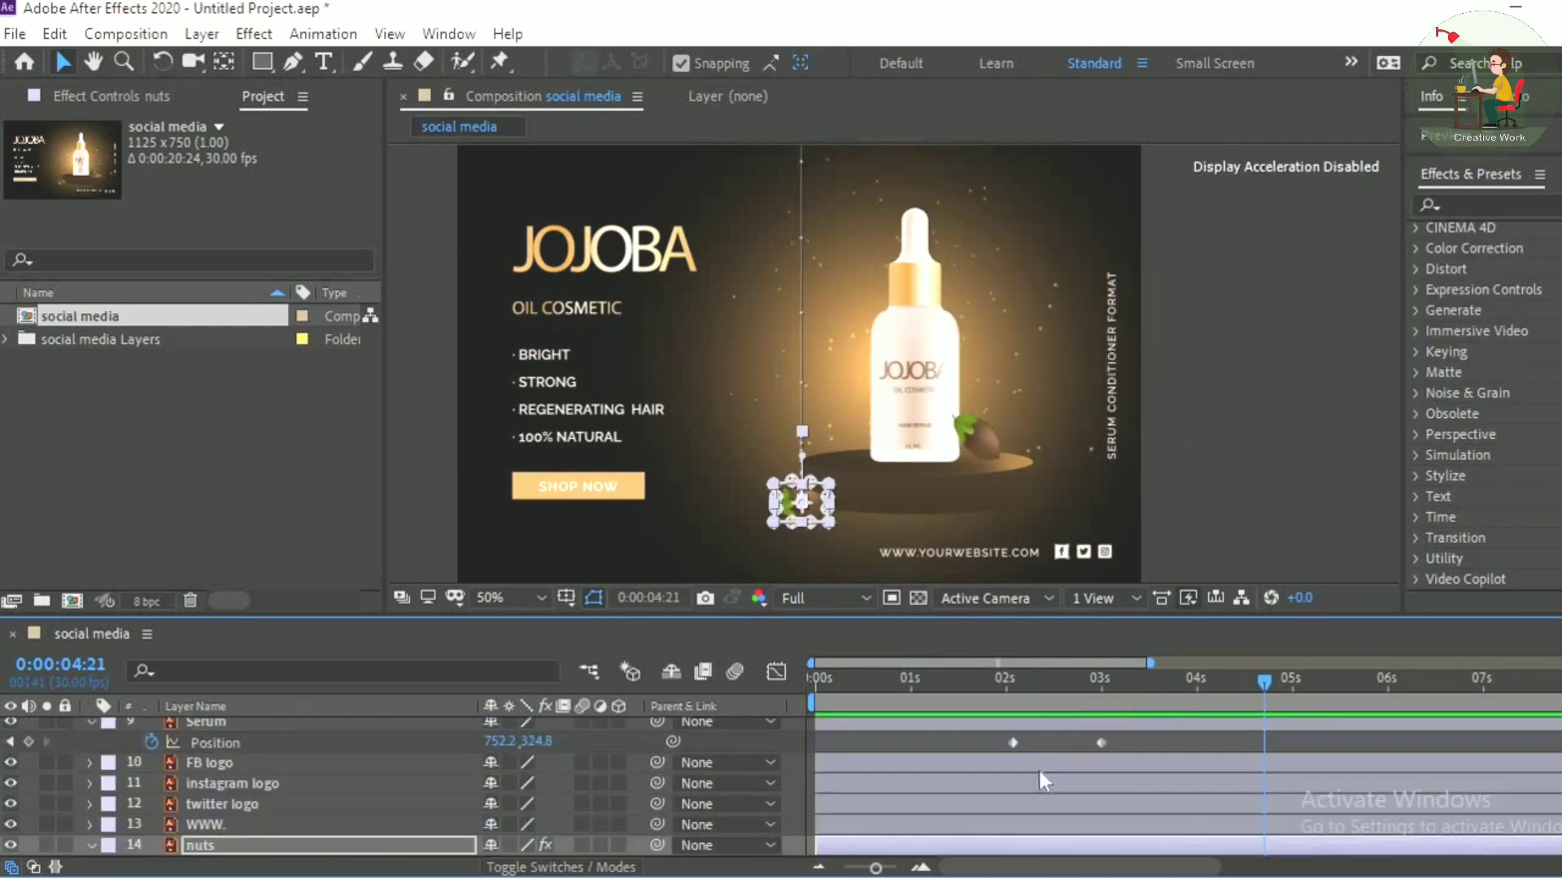
scroll(1038, 770, "down", 1)
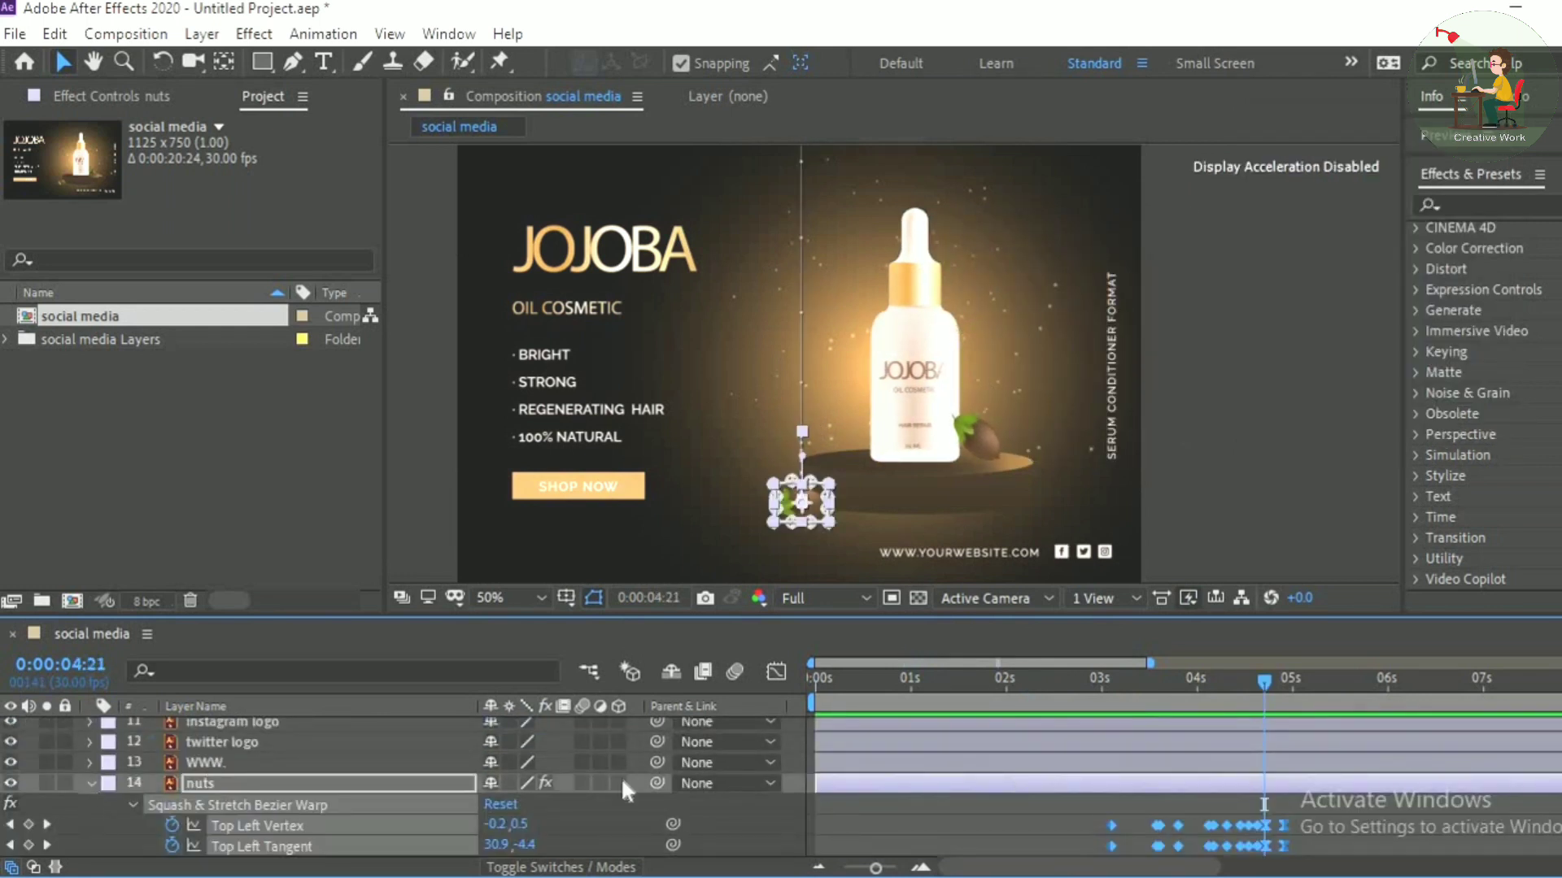
key("u")
left_click(937, 362)
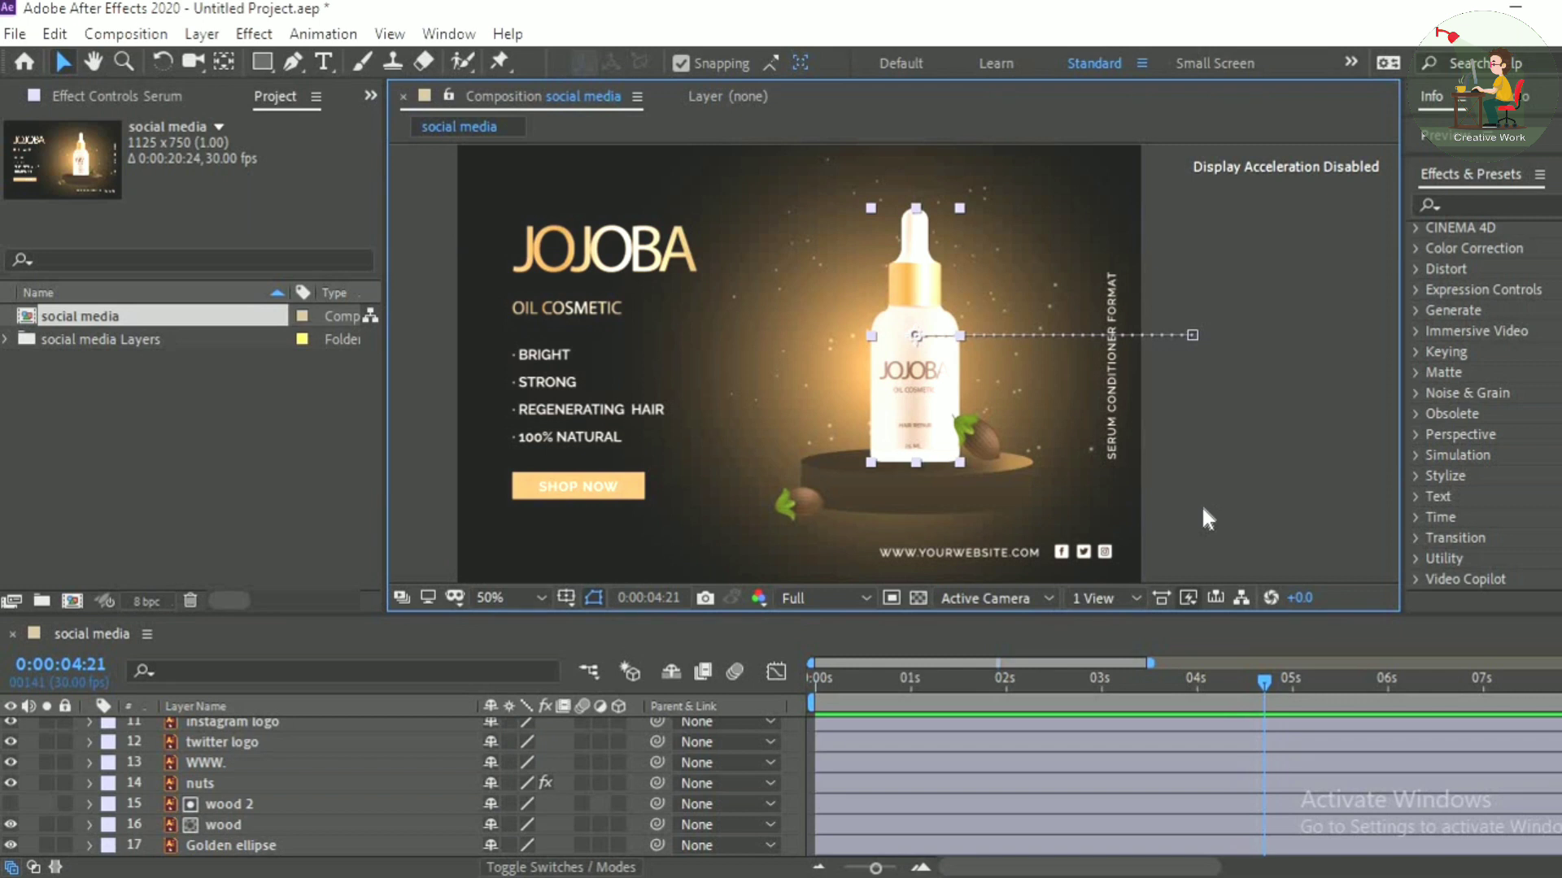
scroll(426, 802, "up", 3)
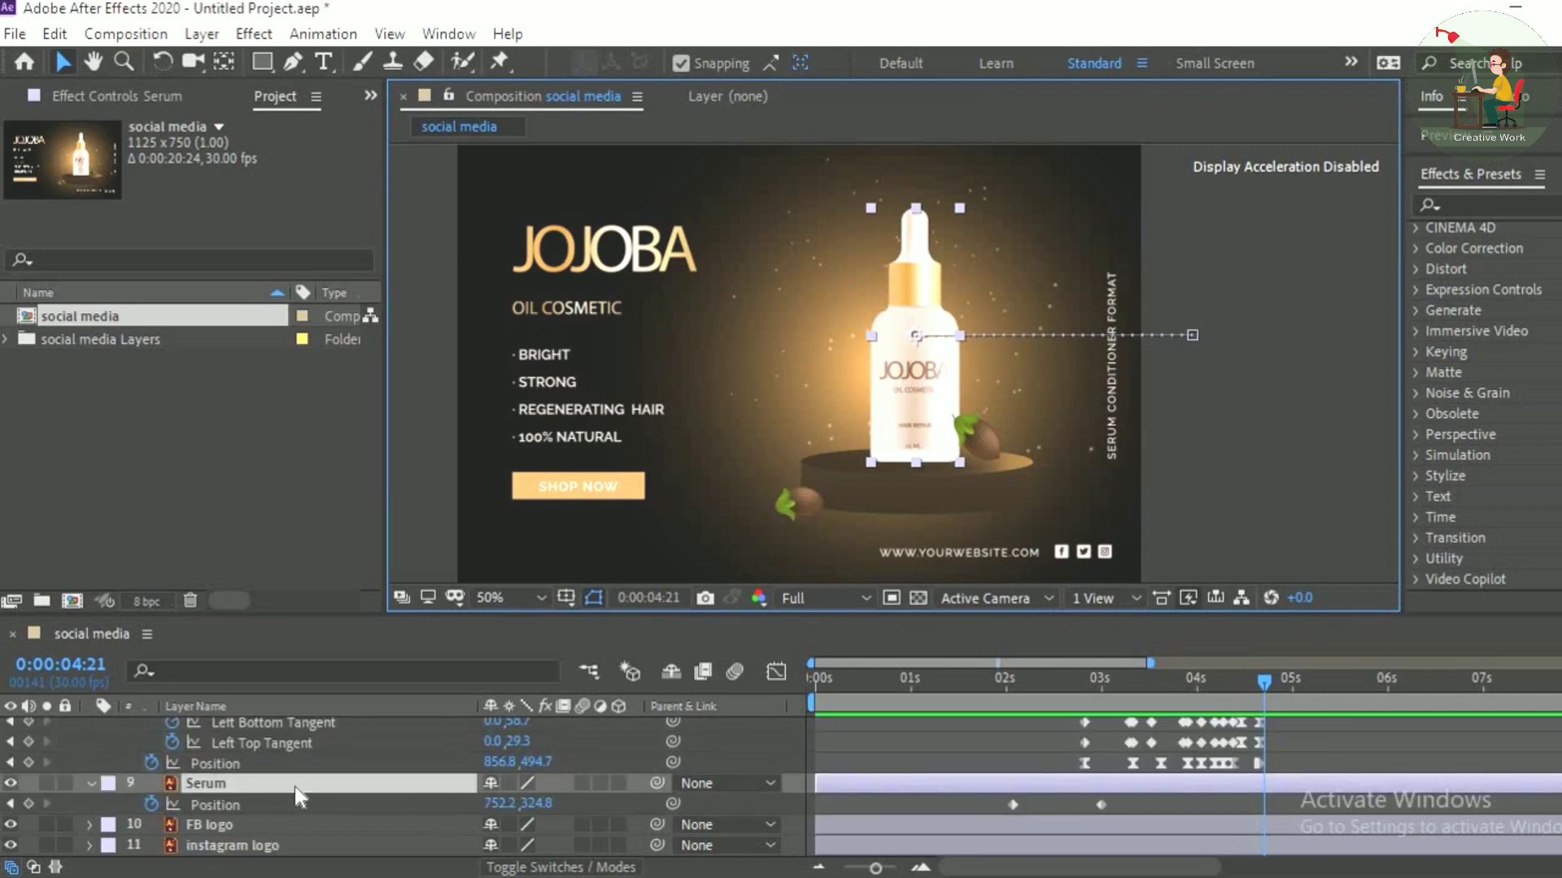
key("shift+r")
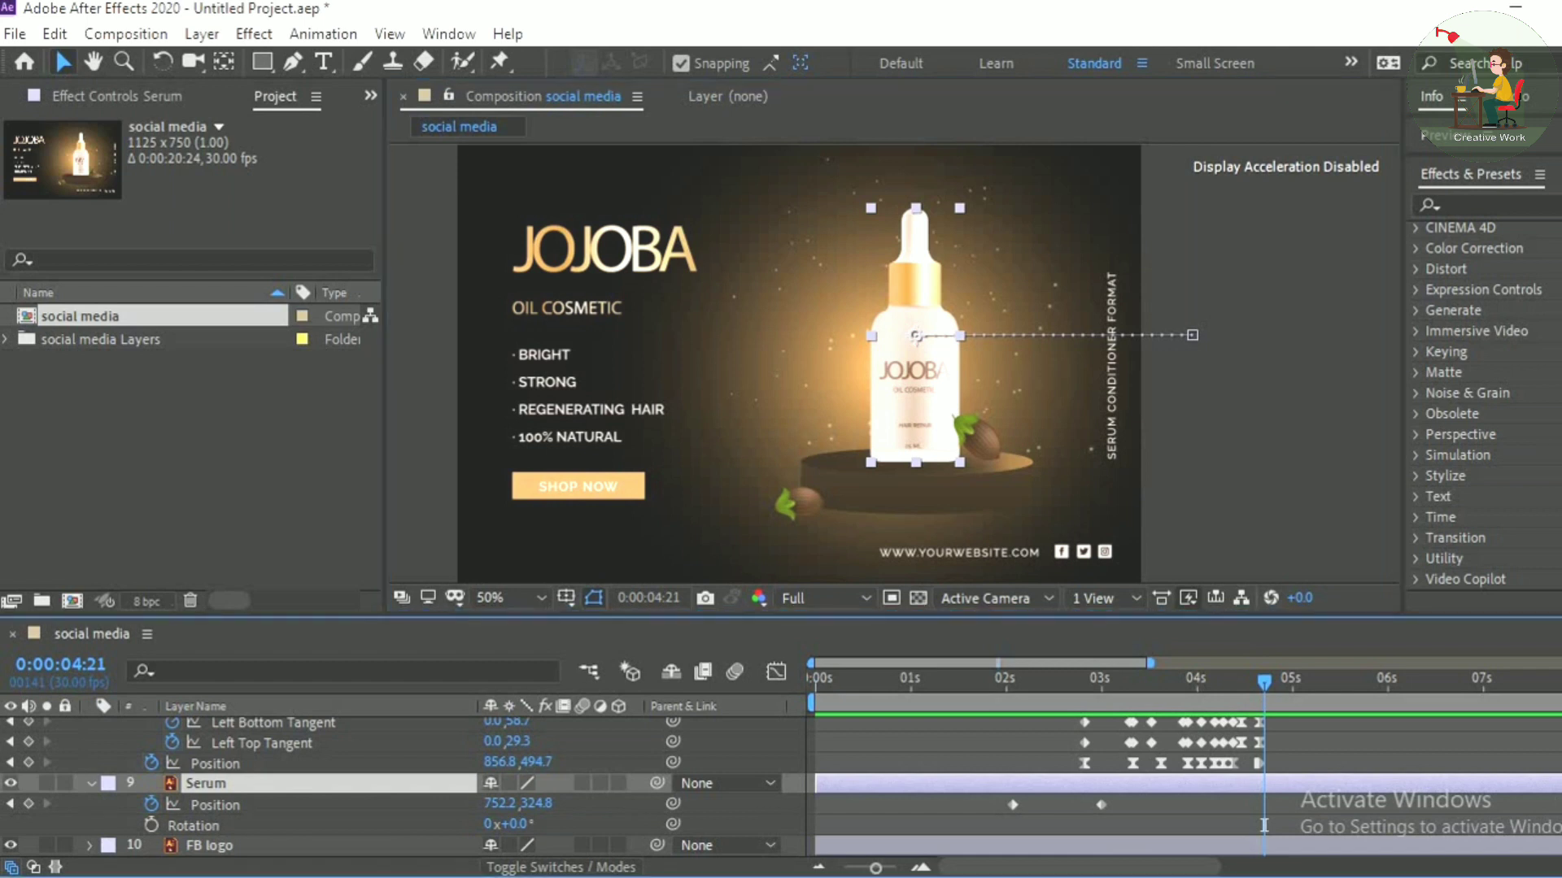
scroll(407, 781, "down", 2)
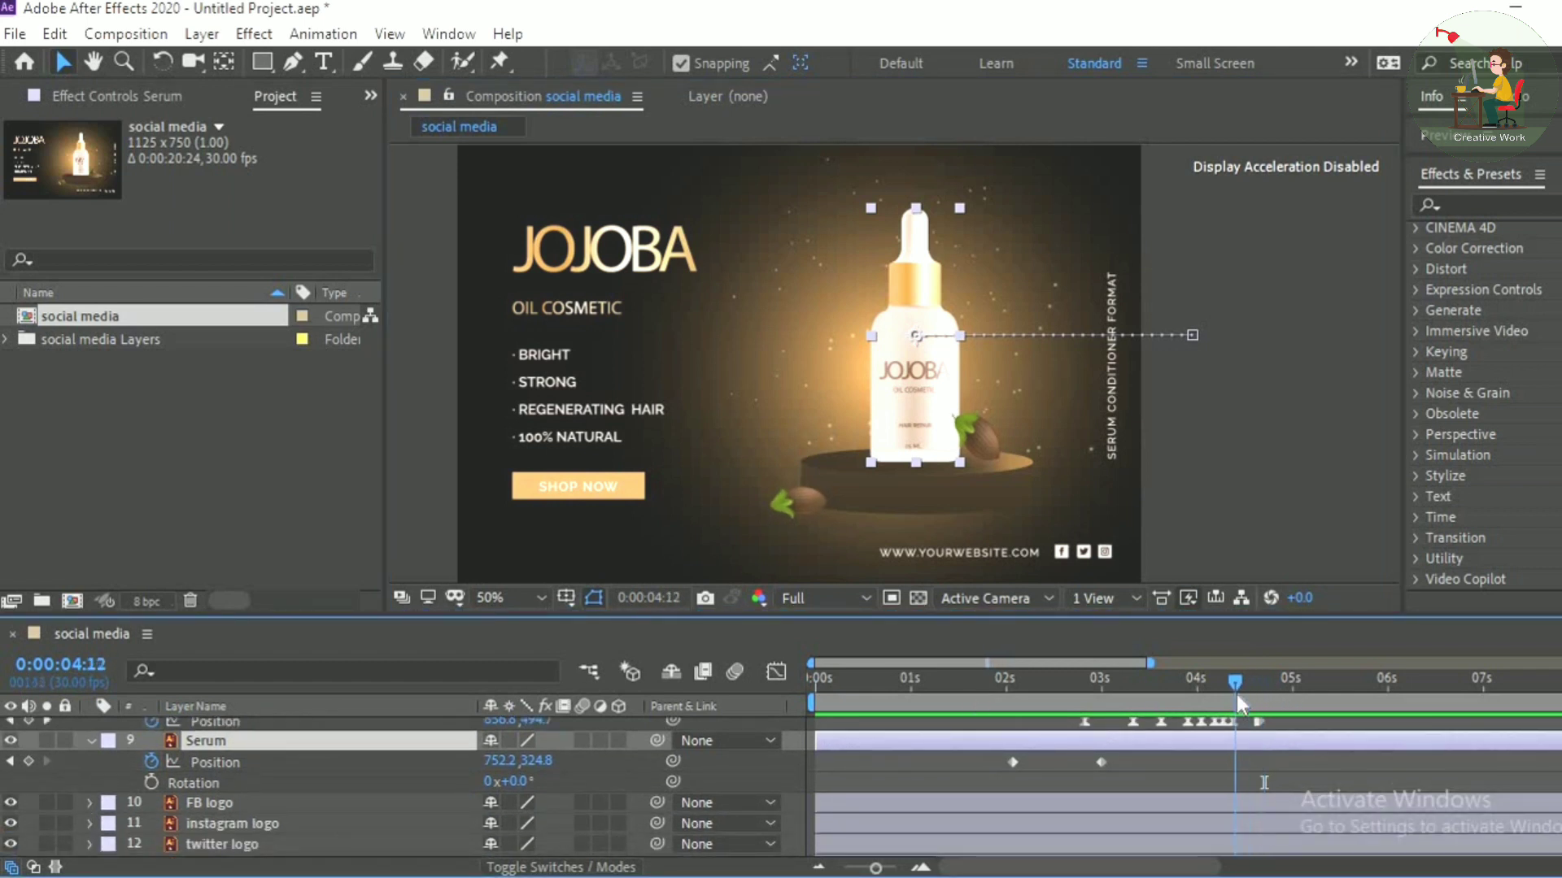
Step: Keyframe the Serum layer's Rotation from 19° at 0:00:02:02 to 0° at 0:00:03:00 and check the motion
left_click_drag(1236, 695, 1232, 695)
left_click(266, 781)
left_click(11, 762)
left_click(10, 762)
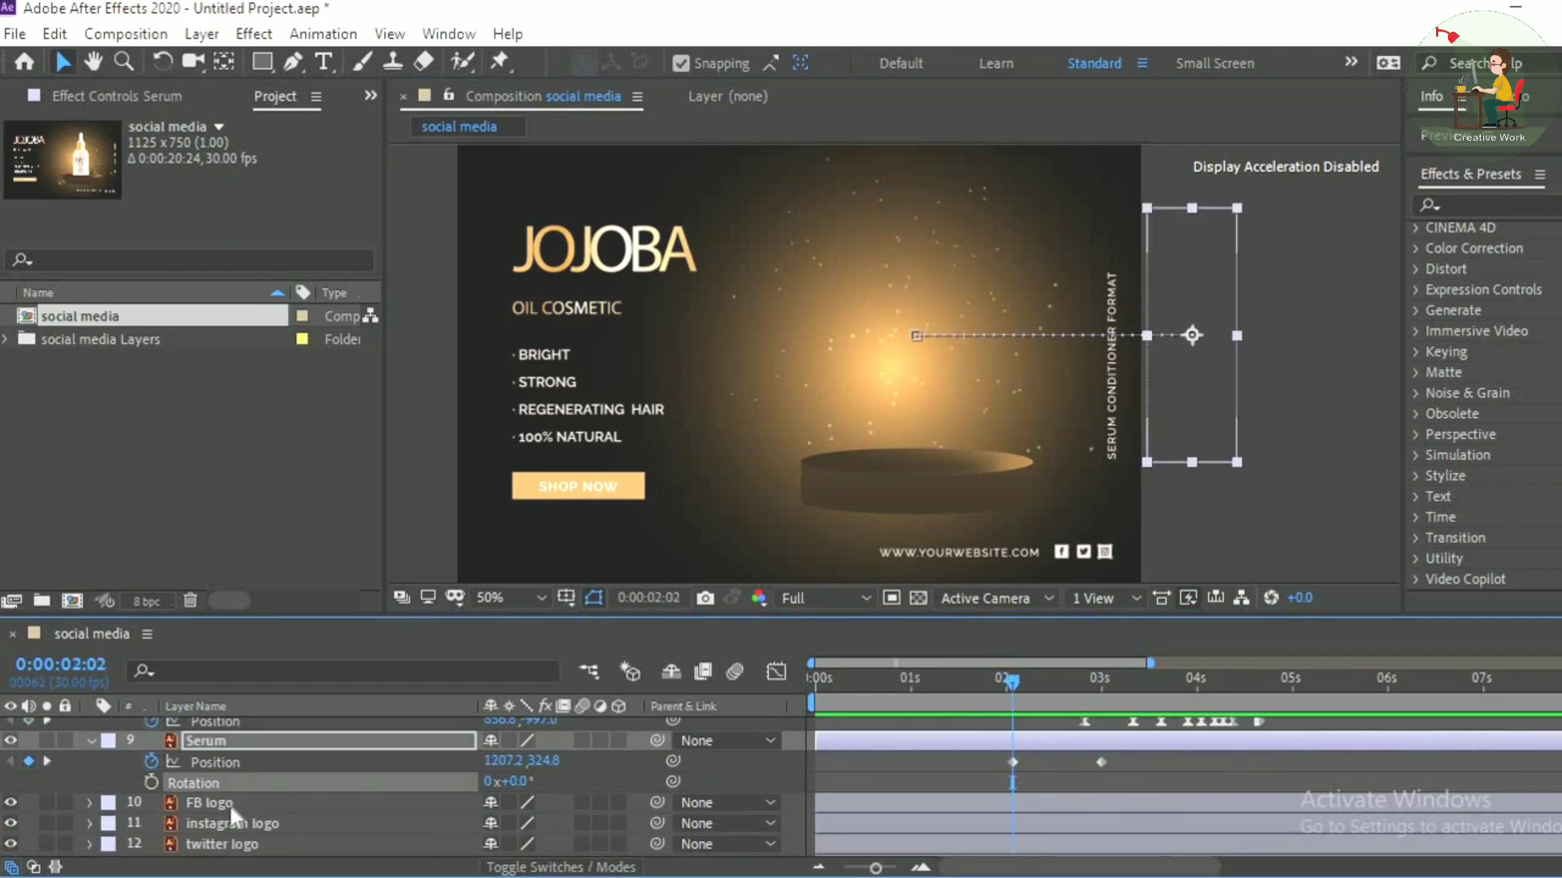
left_click(151, 781)
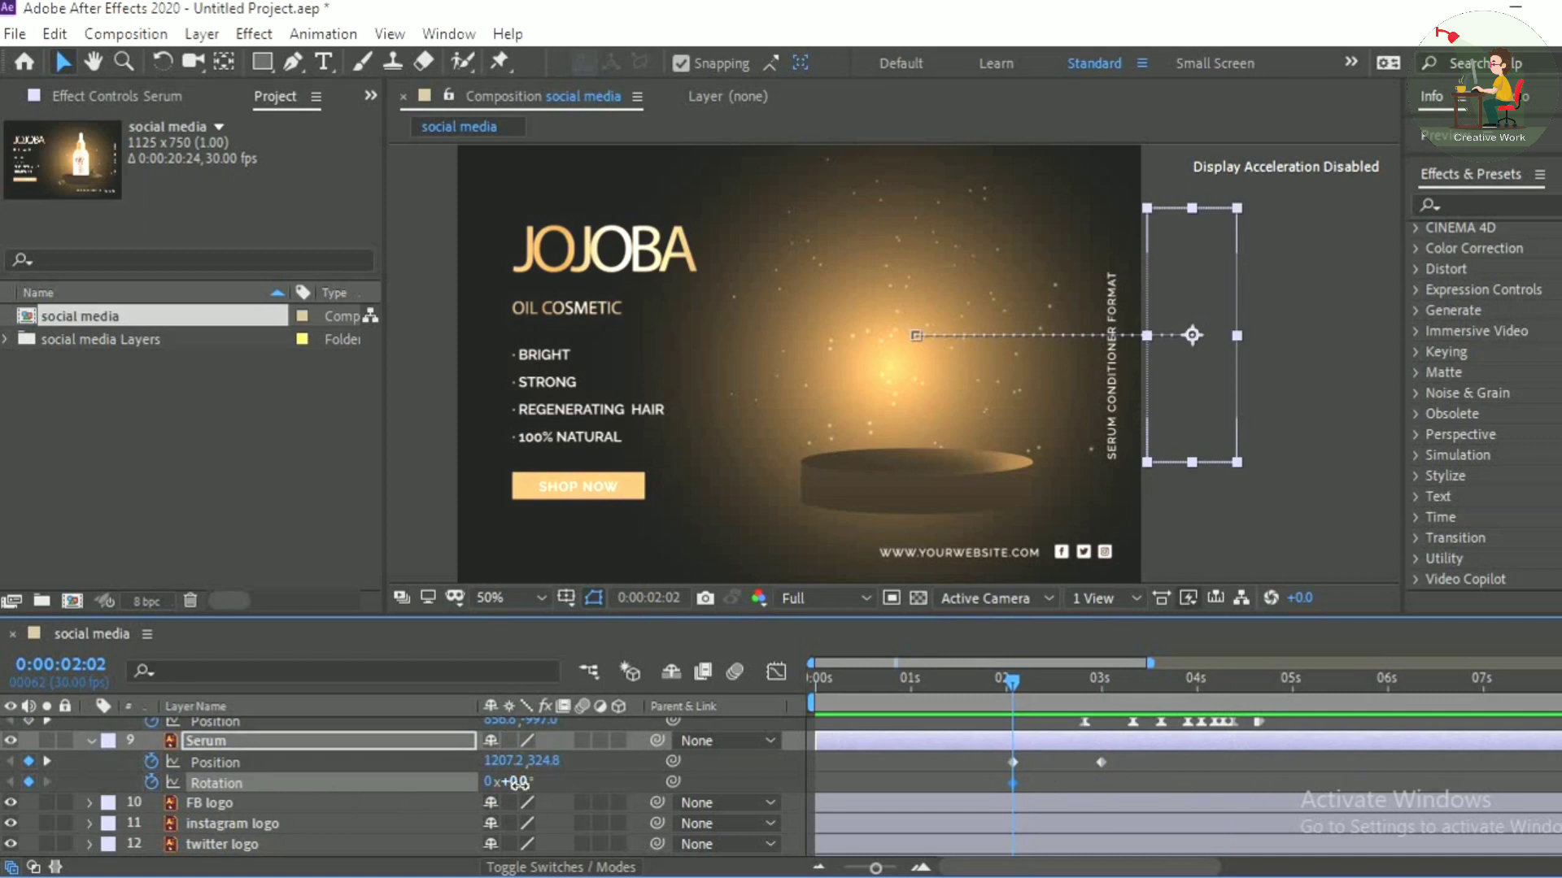
left_click_drag(514, 782, 543, 784)
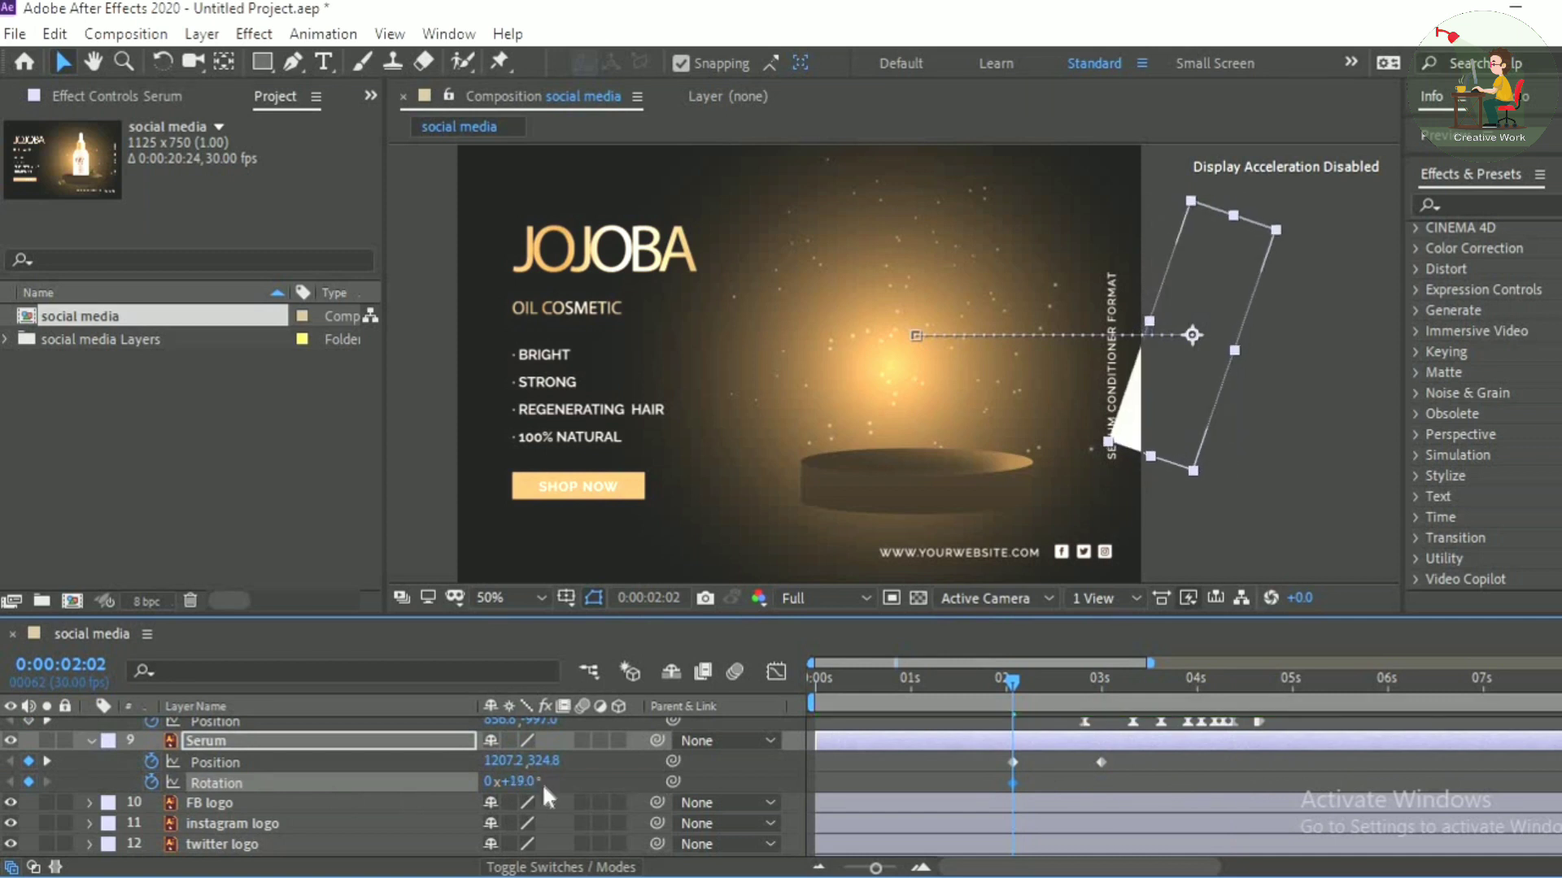
left_click(47, 762)
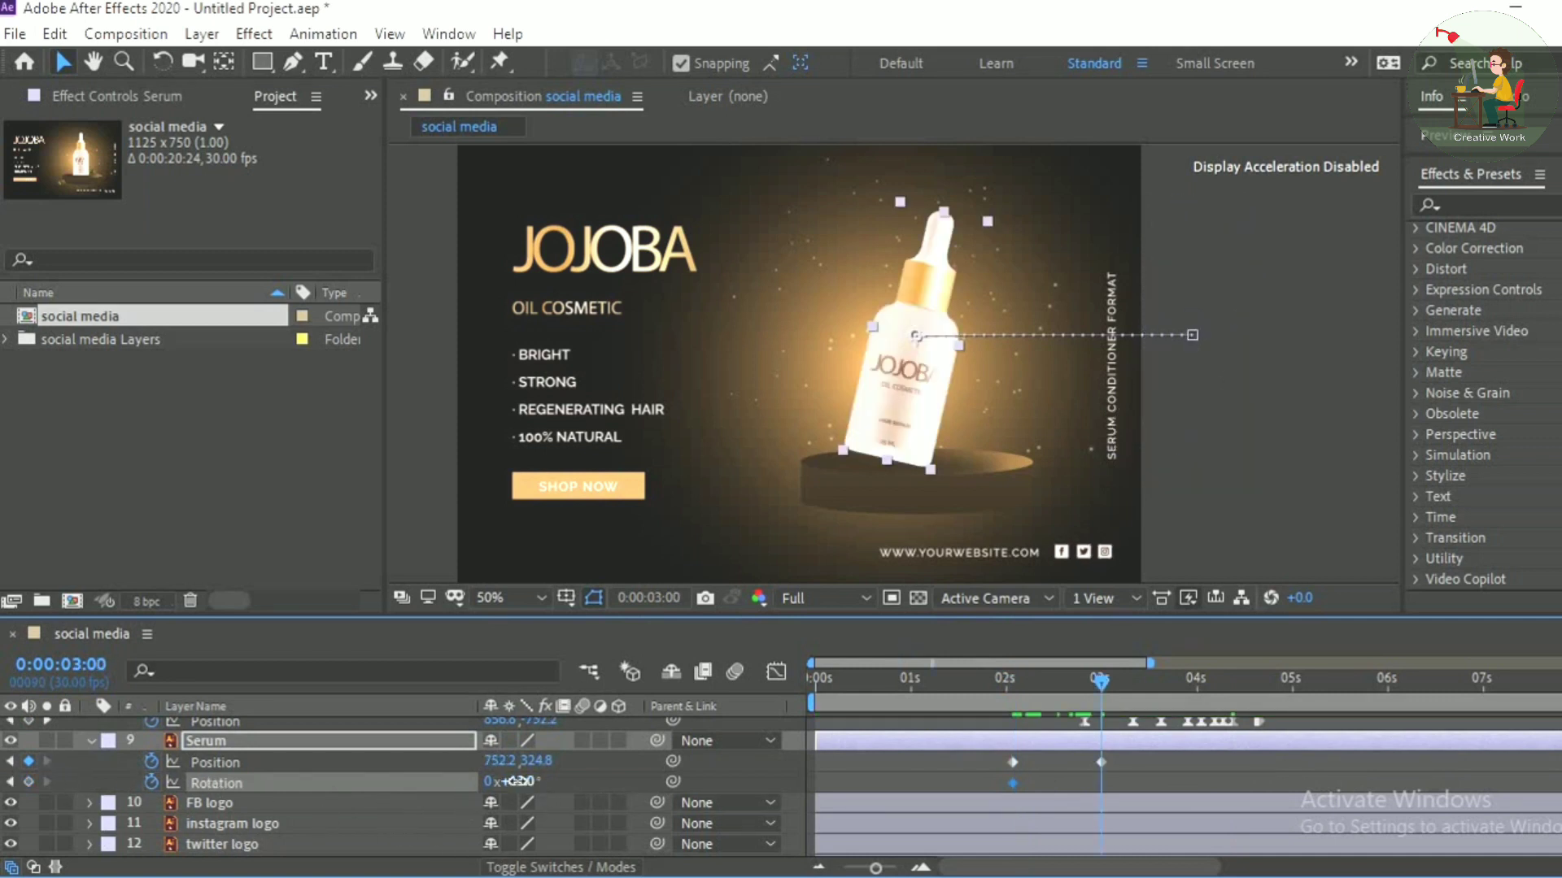
type("00")
key("Return")
left_click_drag(1101, 693, 978, 704)
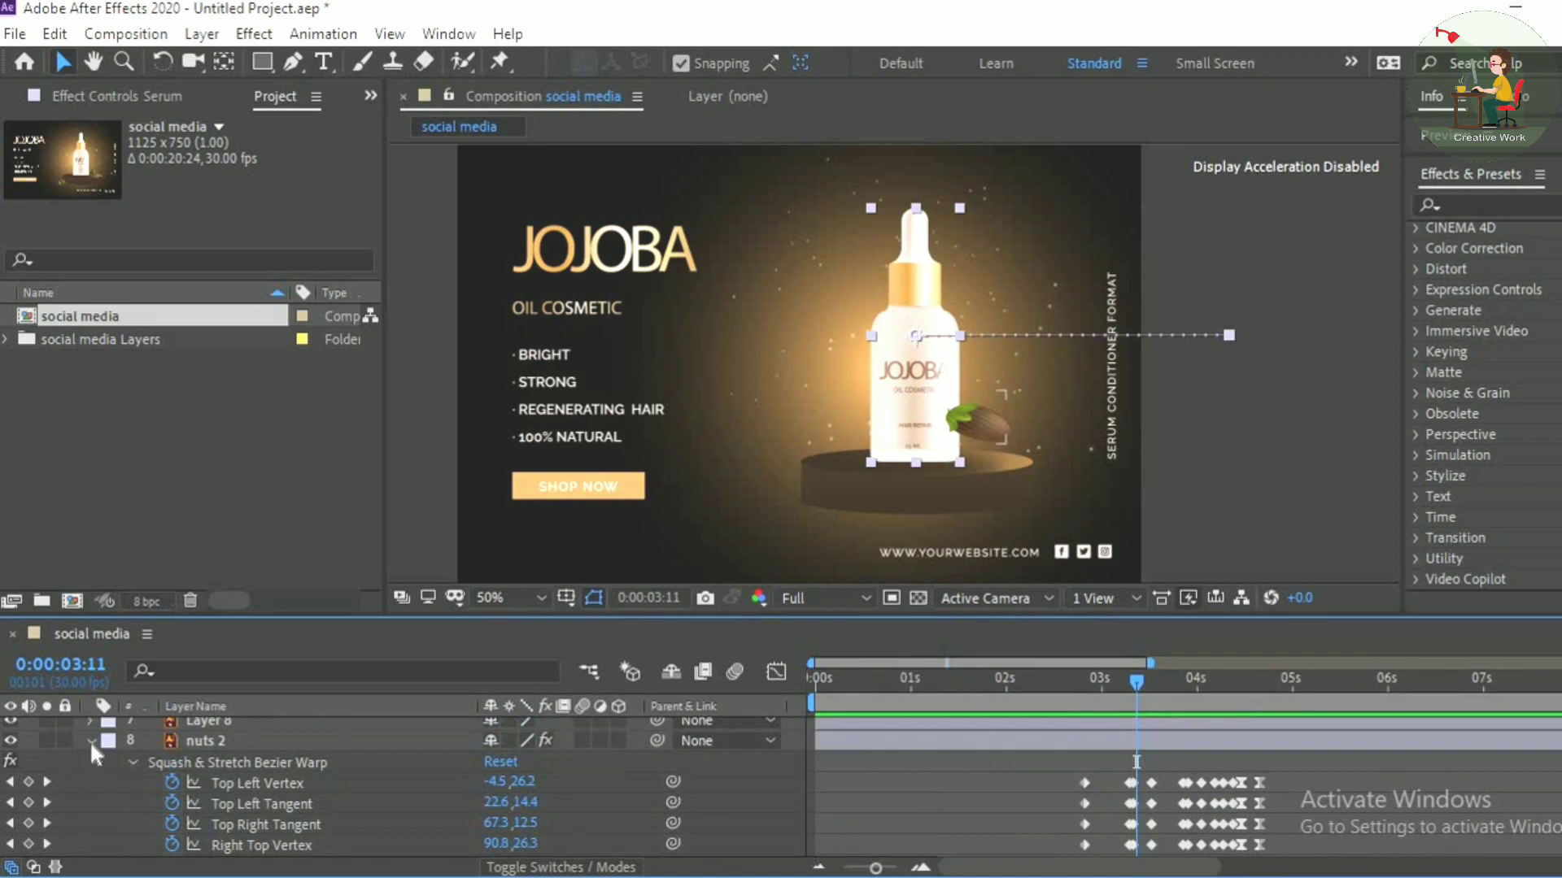
Step: Collapse the nuts 2 properties and apply Easy Ease to the keyframes of the JOJOBA, Oil cosmetic and Serum layers
left_click(90, 741)
scroll(1261, 754, "up", 3)
left_click_drag(1258, 743, 799, 808)
right_click(1014, 786)
mouse_move(1138, 770)
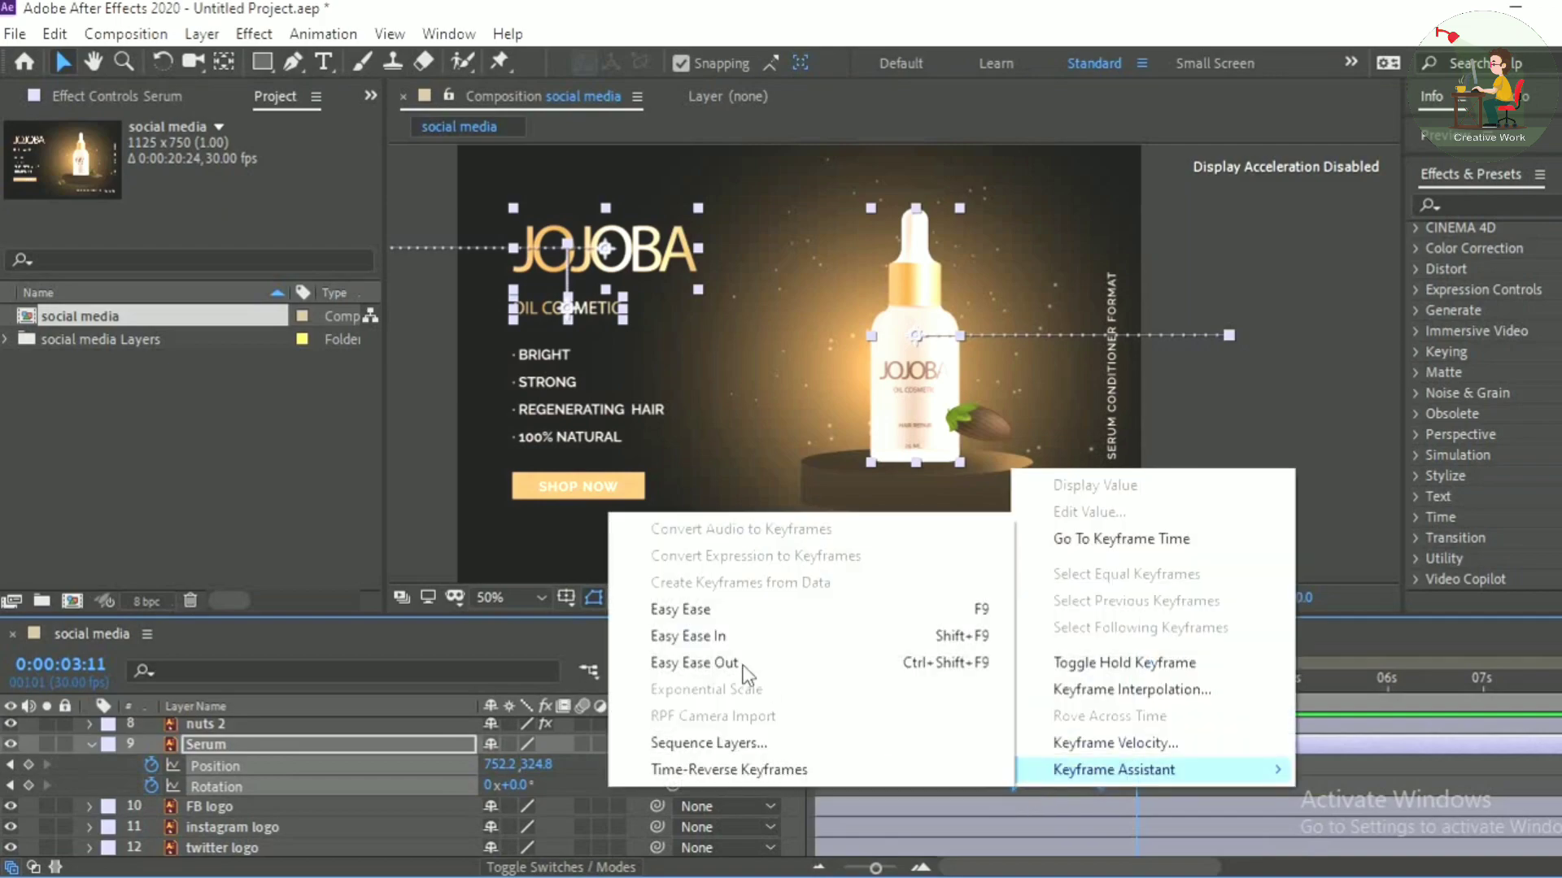
left_click(695, 609)
Step: Search the effects for "cc light" and apply CC Light Sweep to the Serum bottle layer
left_click(1261, 248)
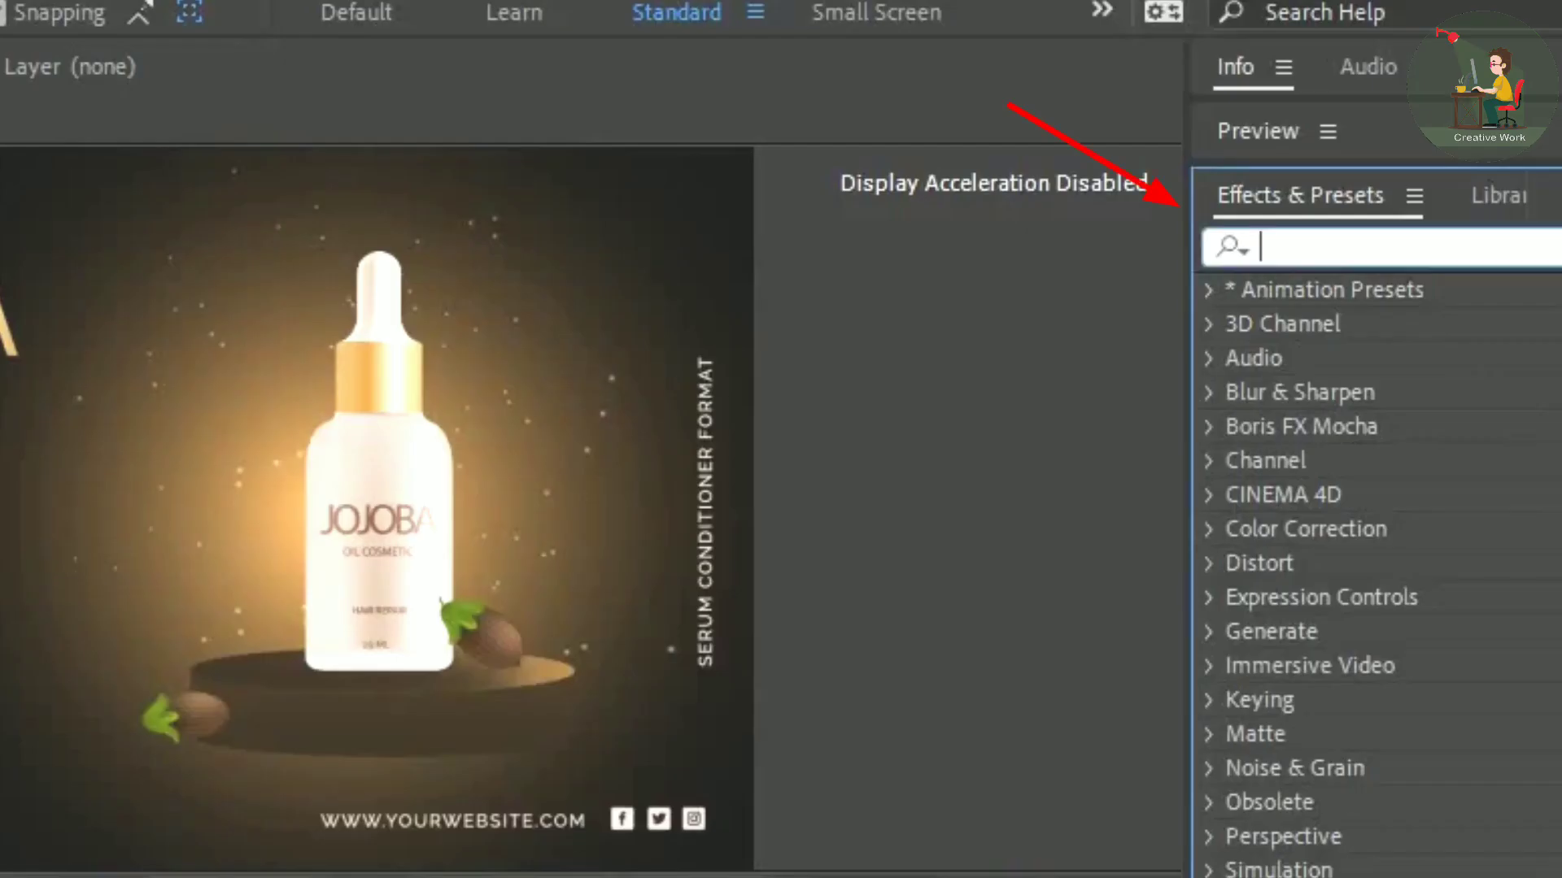
type("cc ")
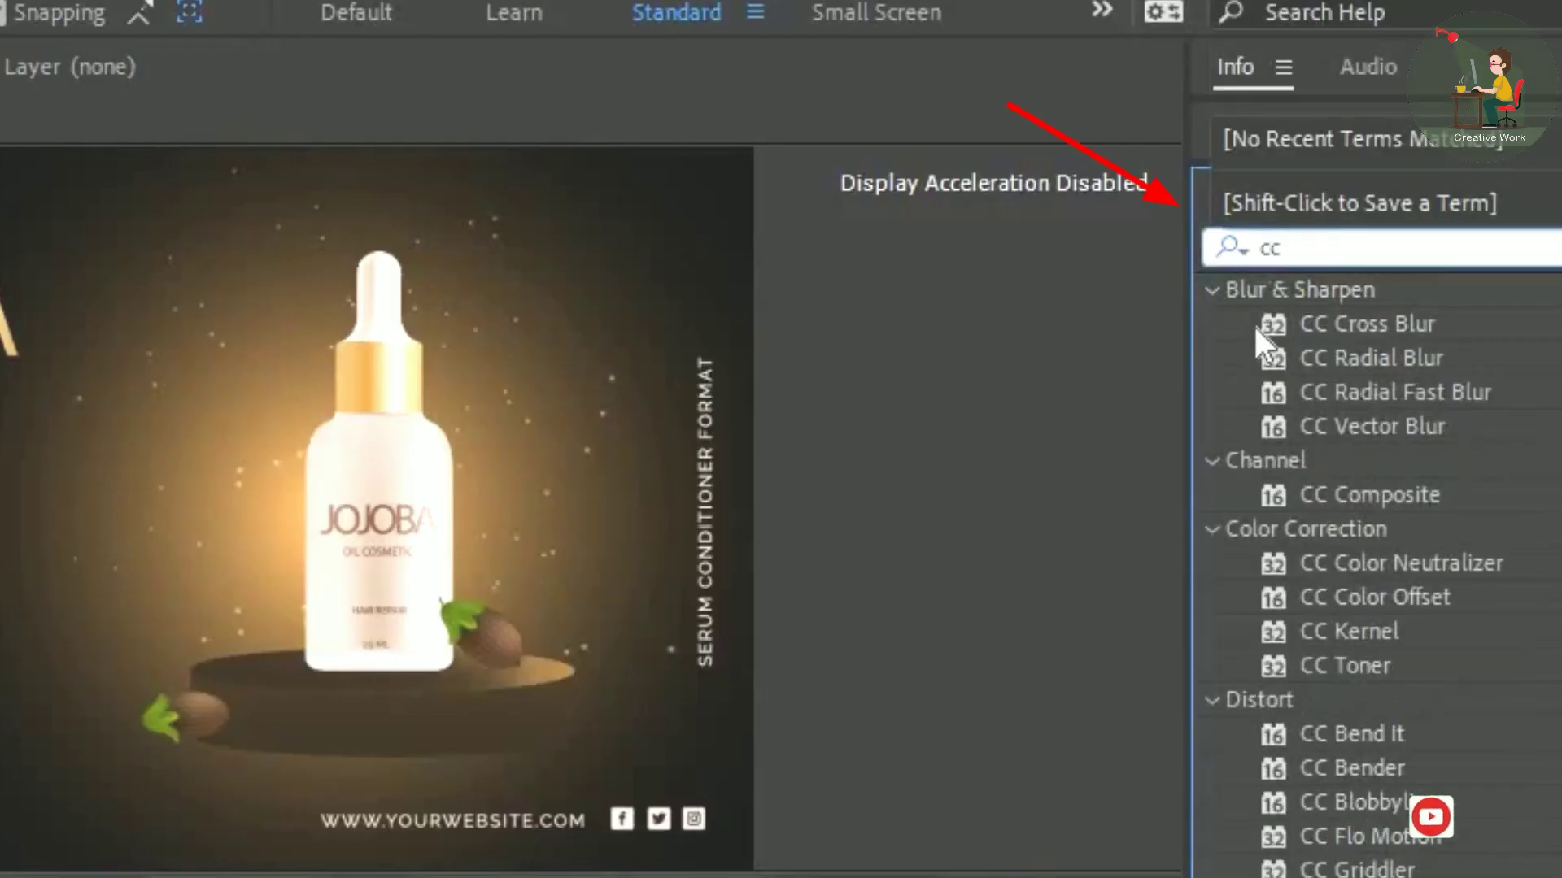
type("light")
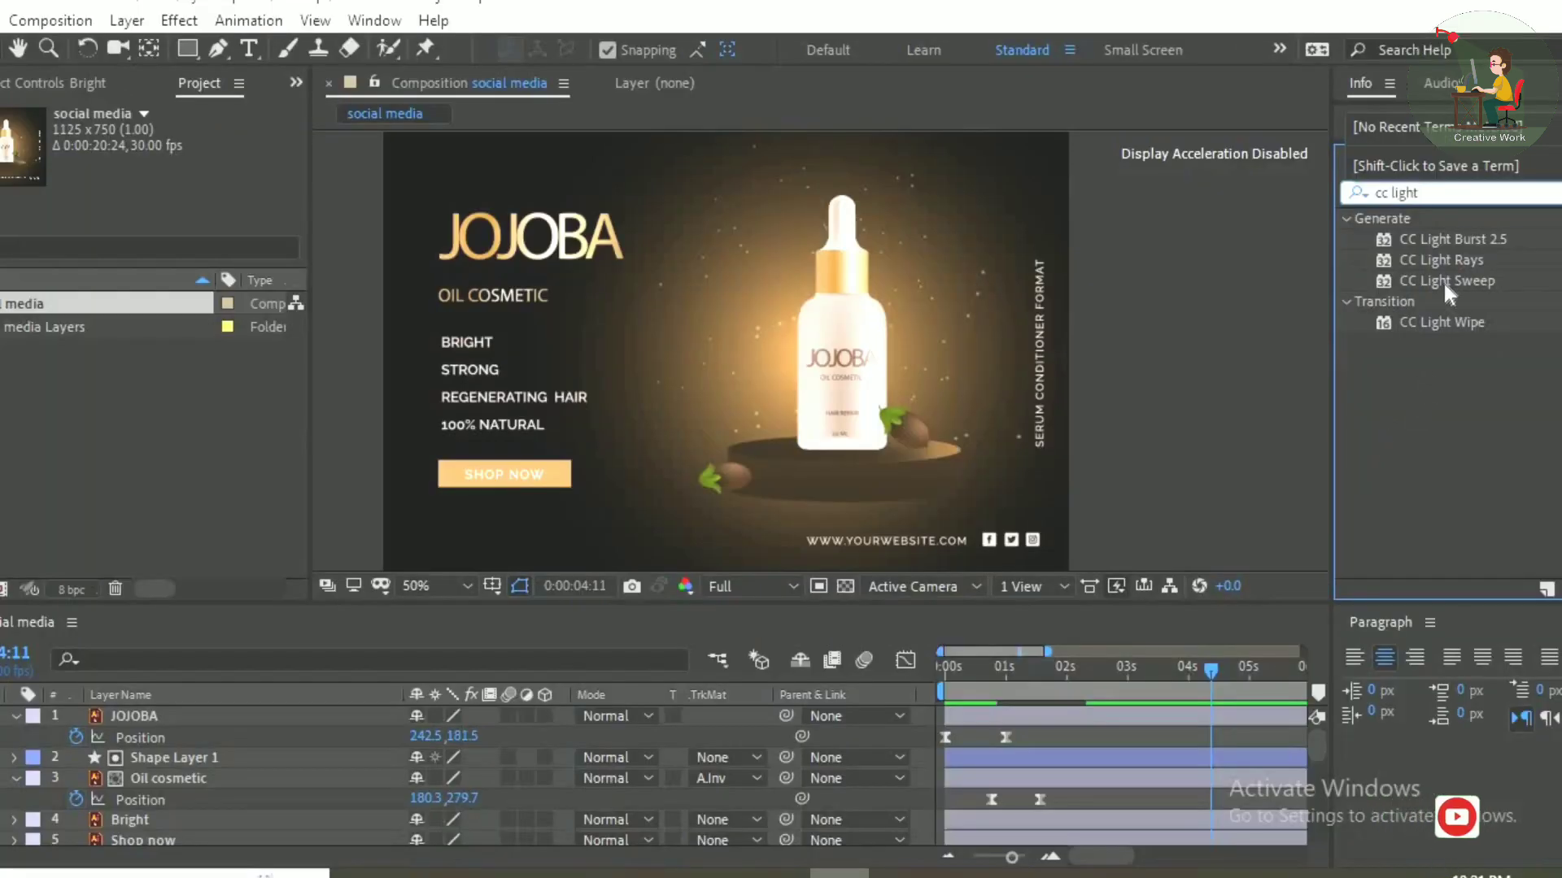
left_click_drag(1443, 280, 869, 371)
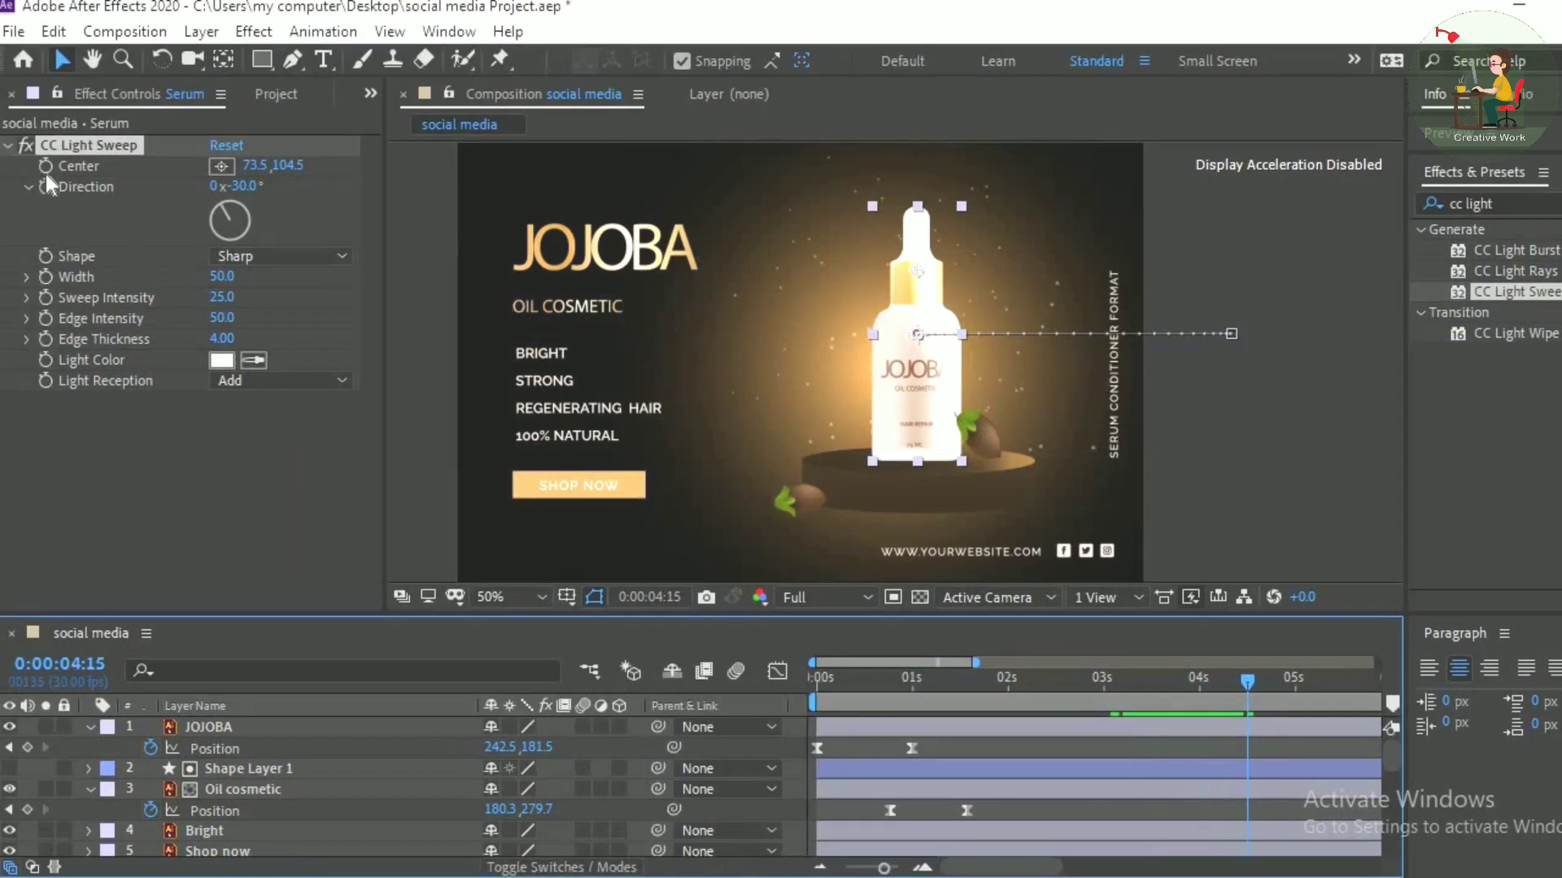
Step: Keyframe the Center of CC Light Sweep on the Serum layer, ending at 107.5, 104.5, and collapse the layer's properties
left_click(190, 186)
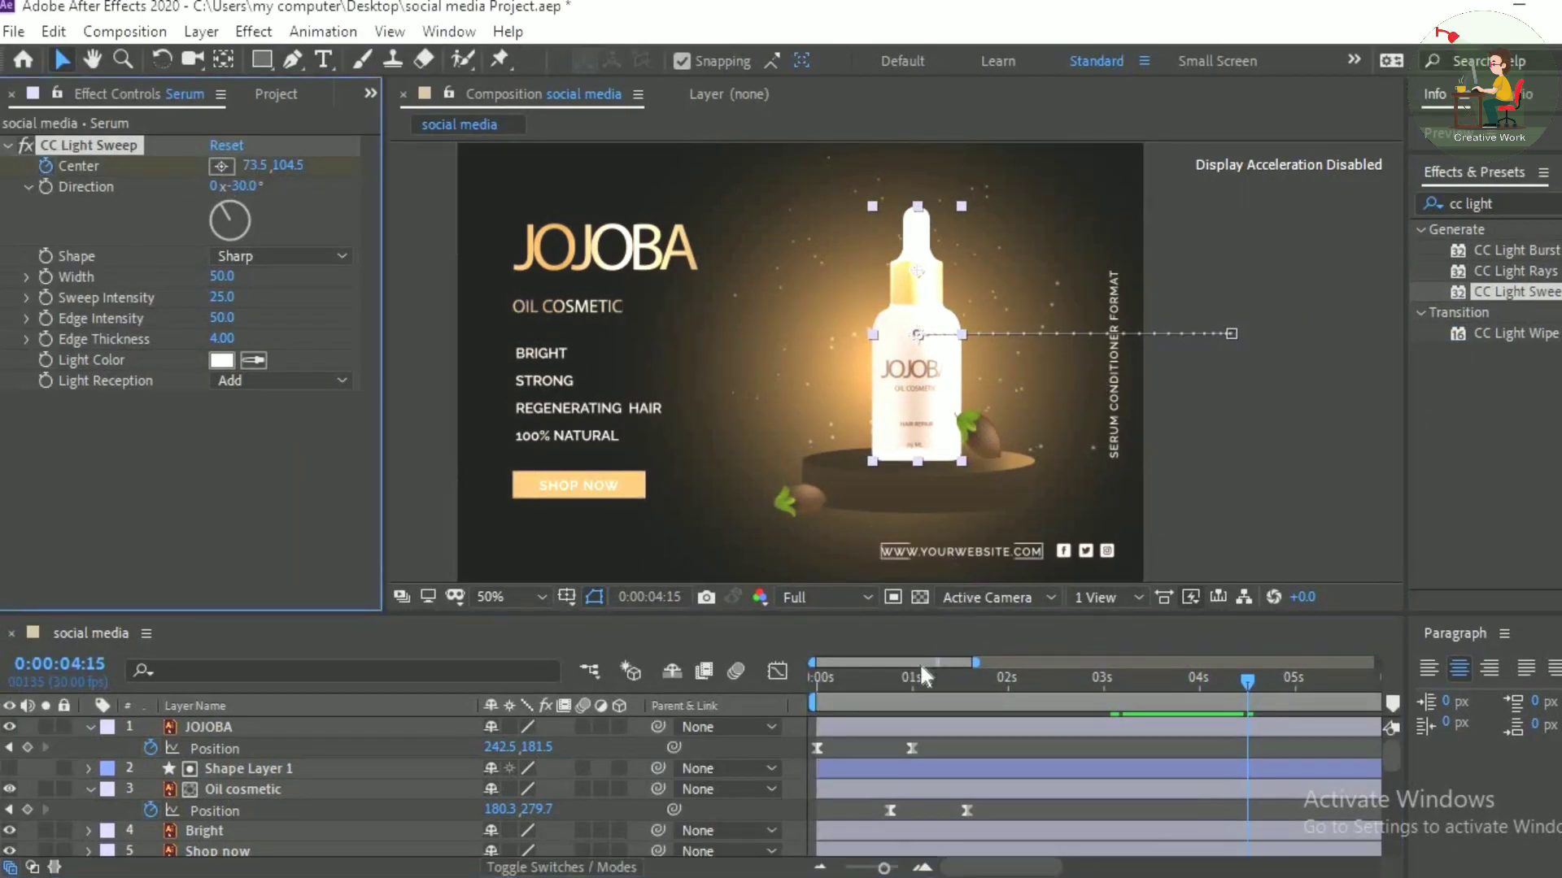
scroll(1379, 775, "down", 5)
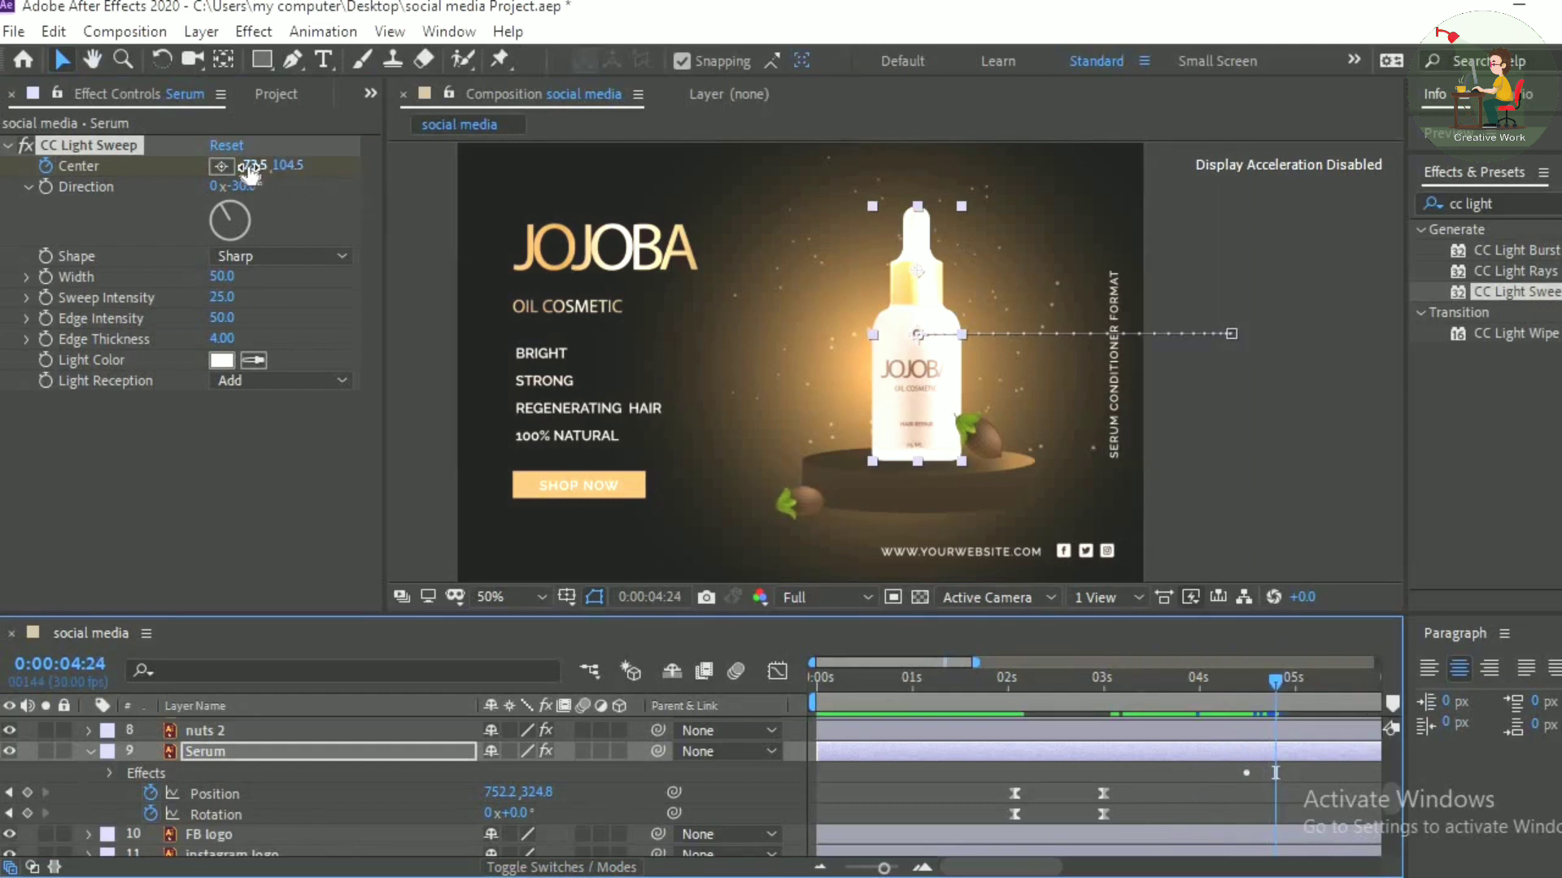
left_click_drag(236, 169, 264, 169)
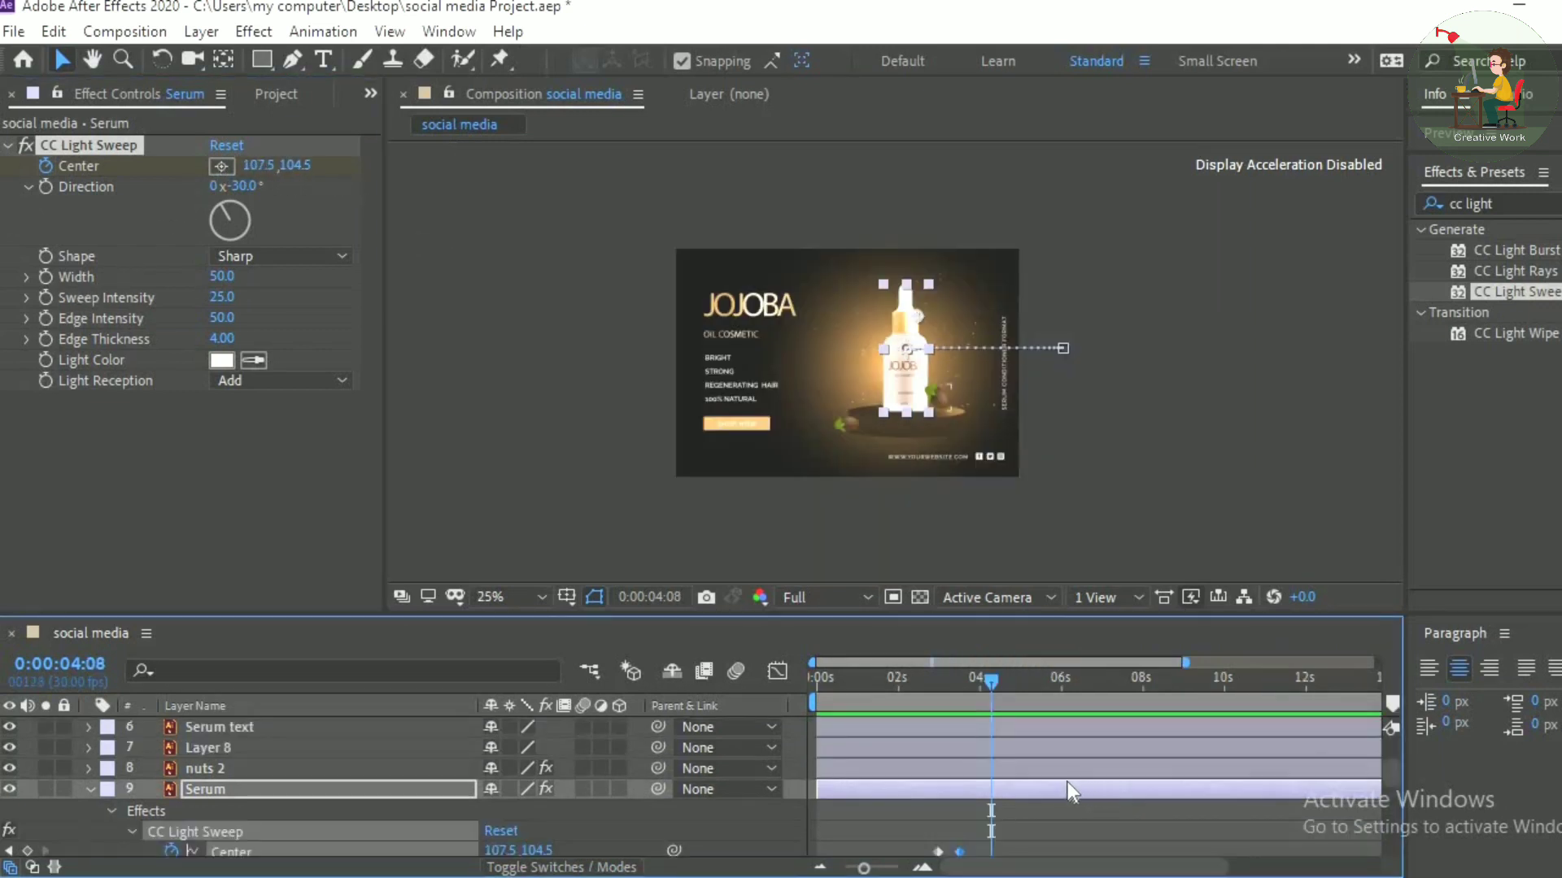
scroll(1066, 783, "down", 1)
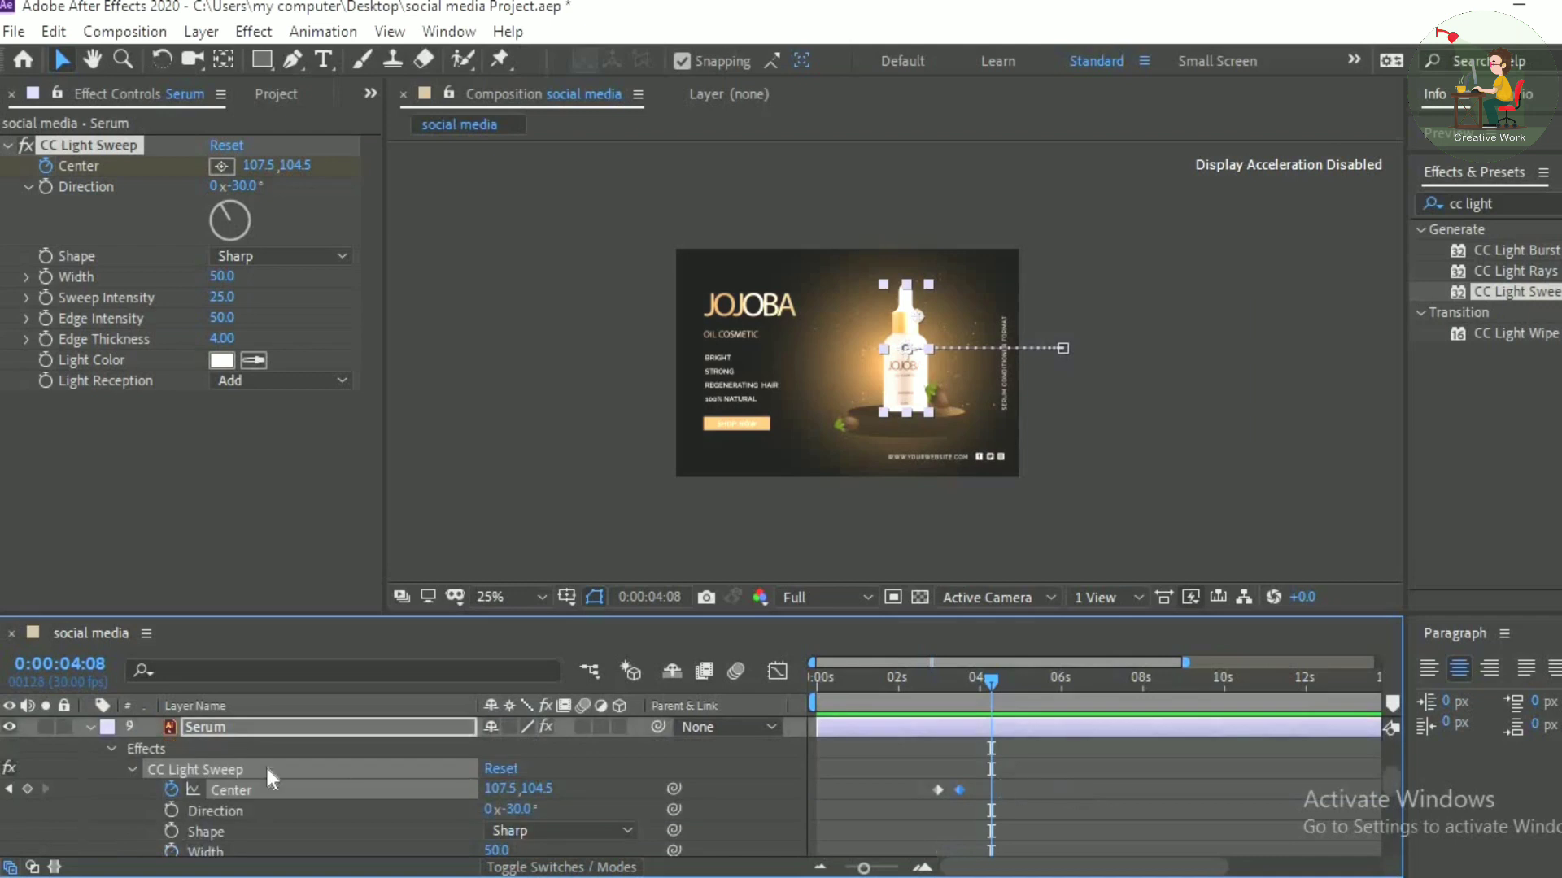
left_click(90, 726)
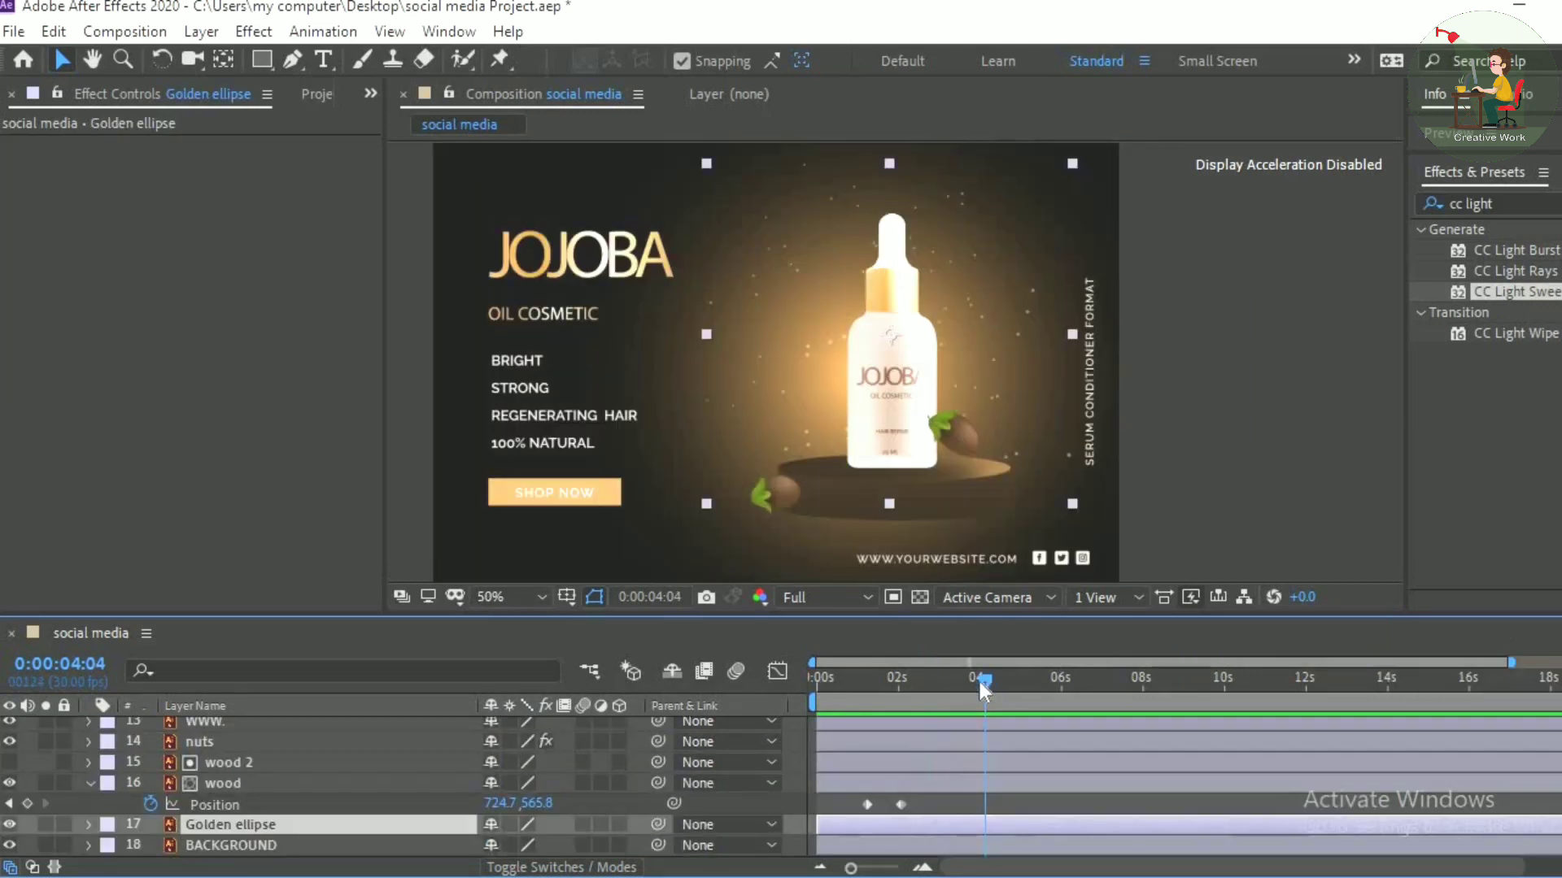
Step: Add a Position keyframe to the Golden ellipse layer at 0:00:04:01 with its Y value set to 898.8
left_click(982, 686)
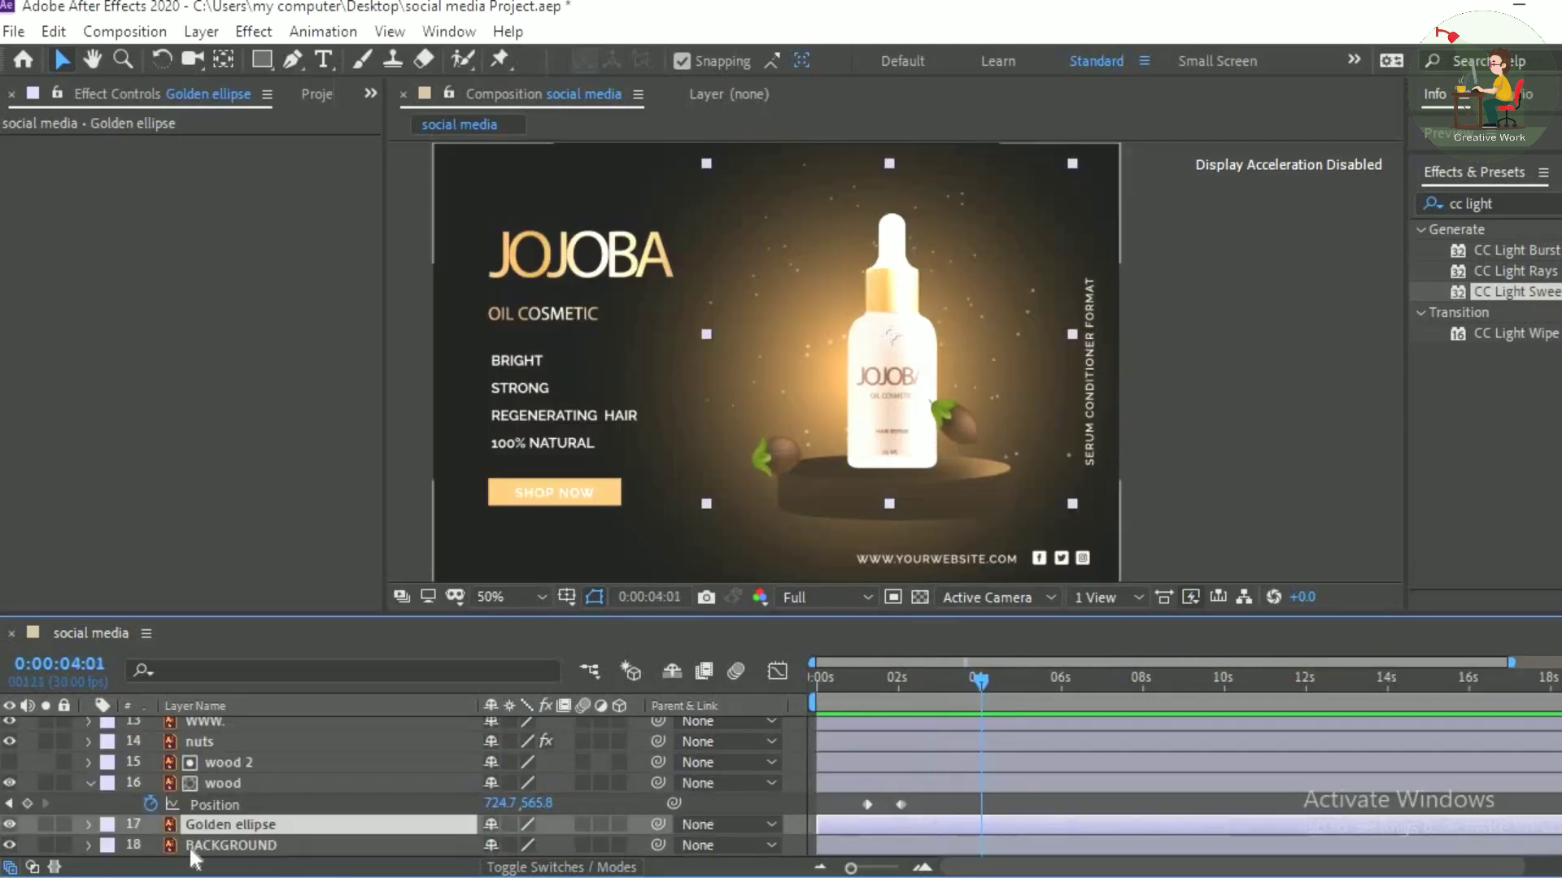
key("p")
left_click(151, 846)
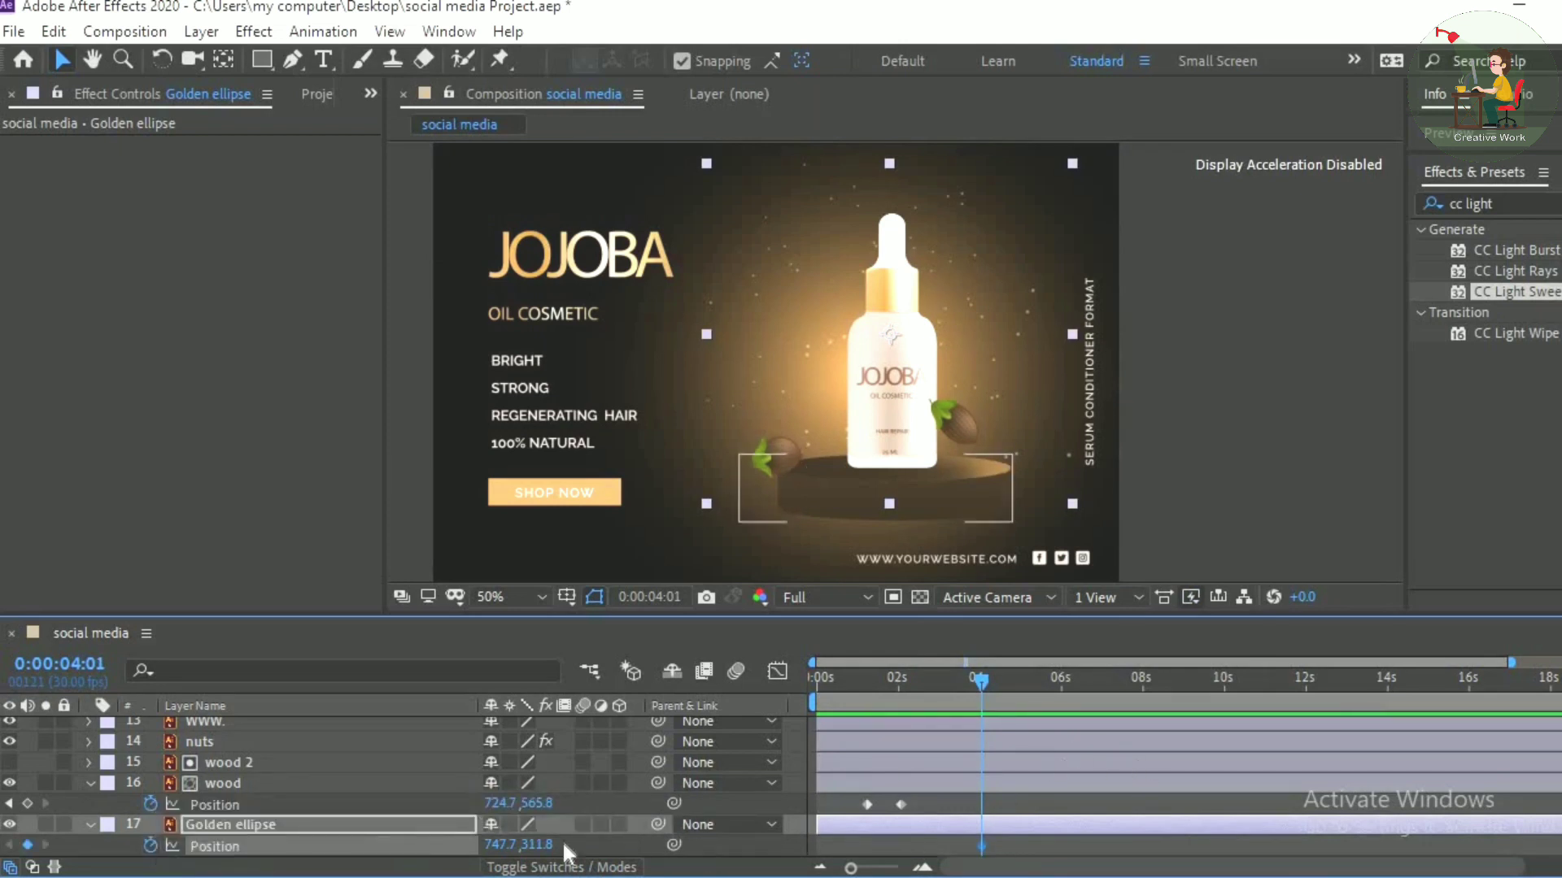
left_click_drag(547, 845, 517, 847)
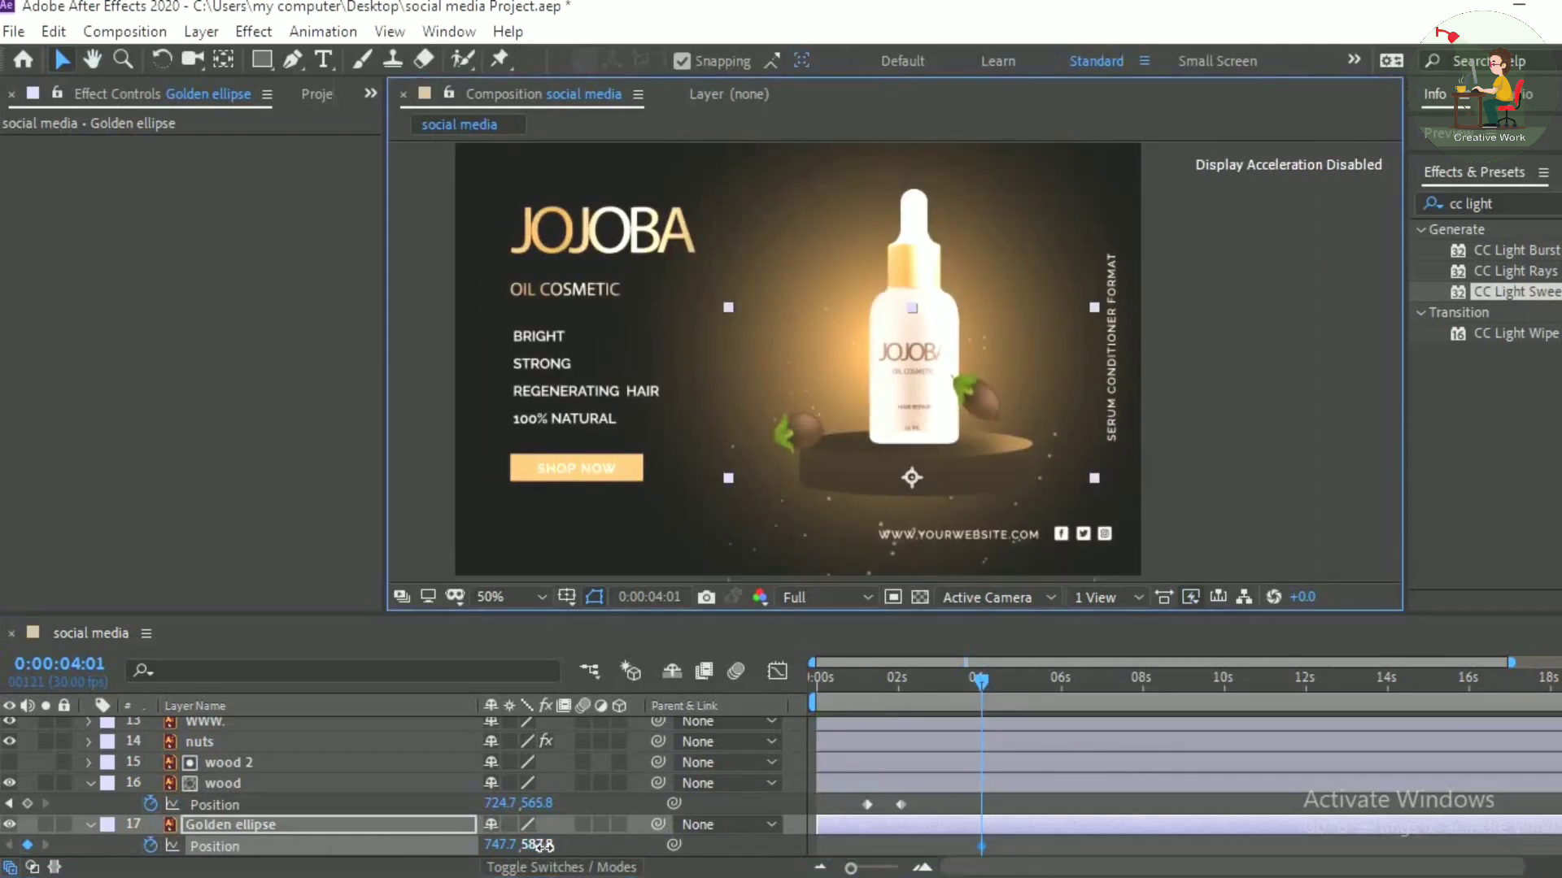
left_click_drag(540, 846, 912, 851)
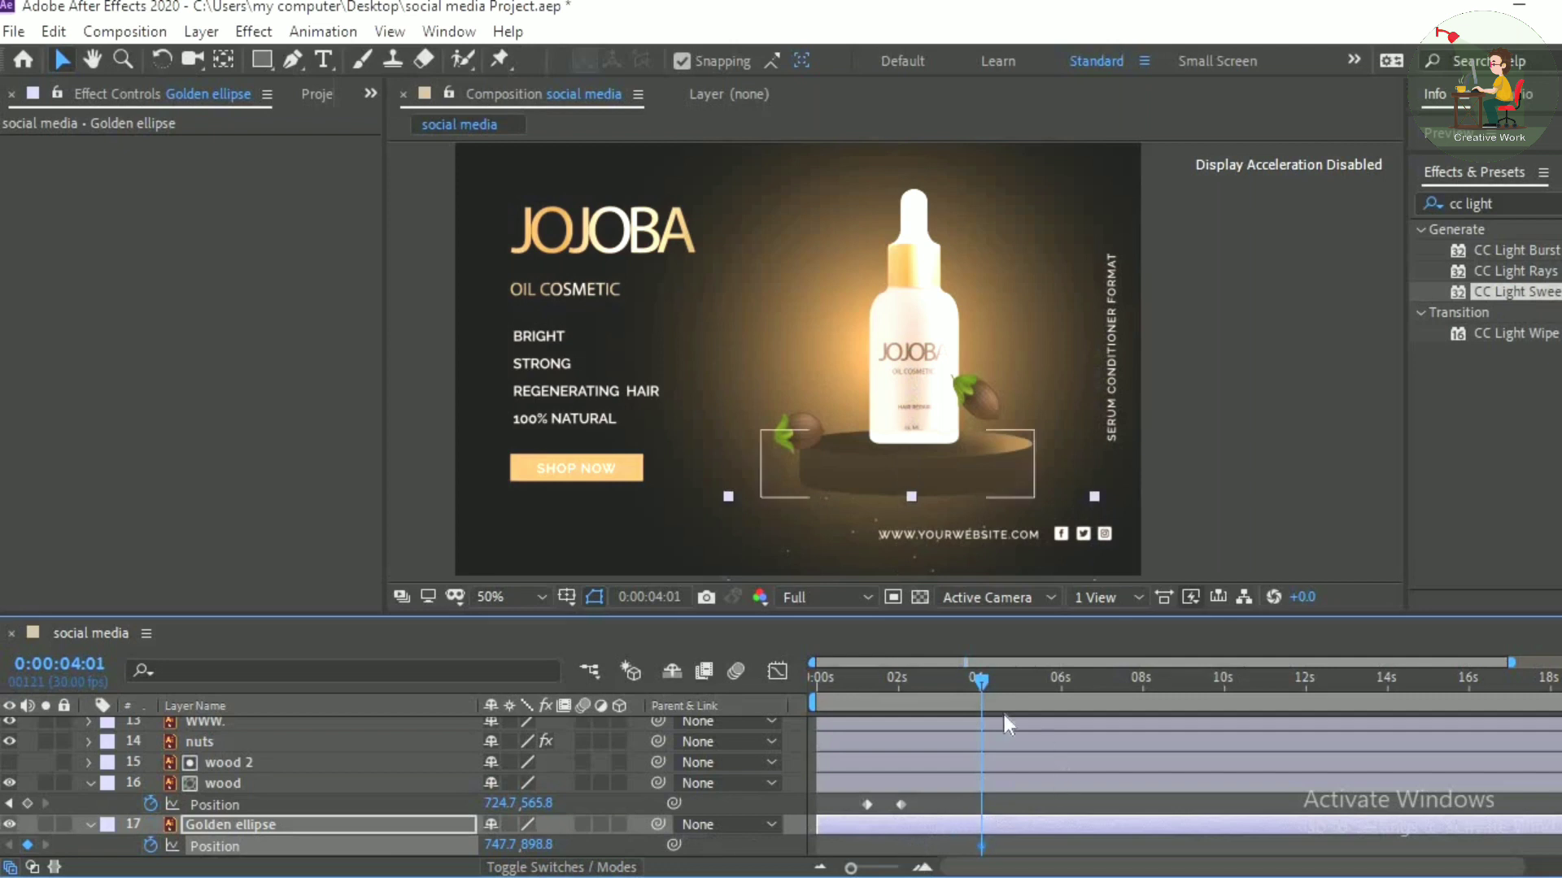
Step: Keyframe the Golden ellipse's Position at 0:00:05:29 with its Y value raised to 325.8
left_click(1055, 699)
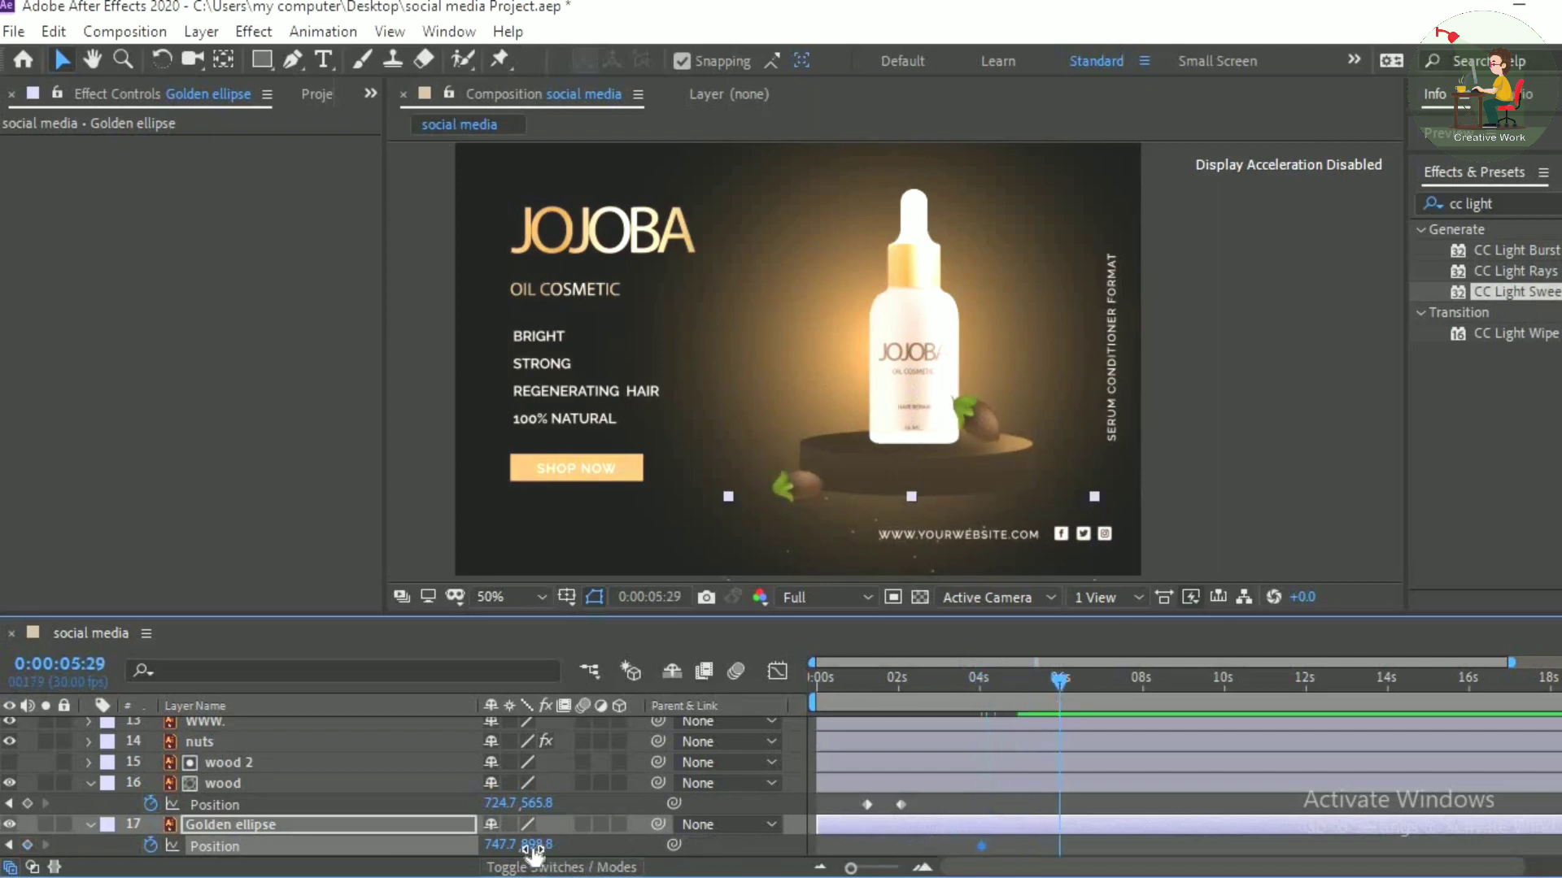
left_click_drag(532, 846, 130, 853)
left_click_drag(551, 850, 482, 852)
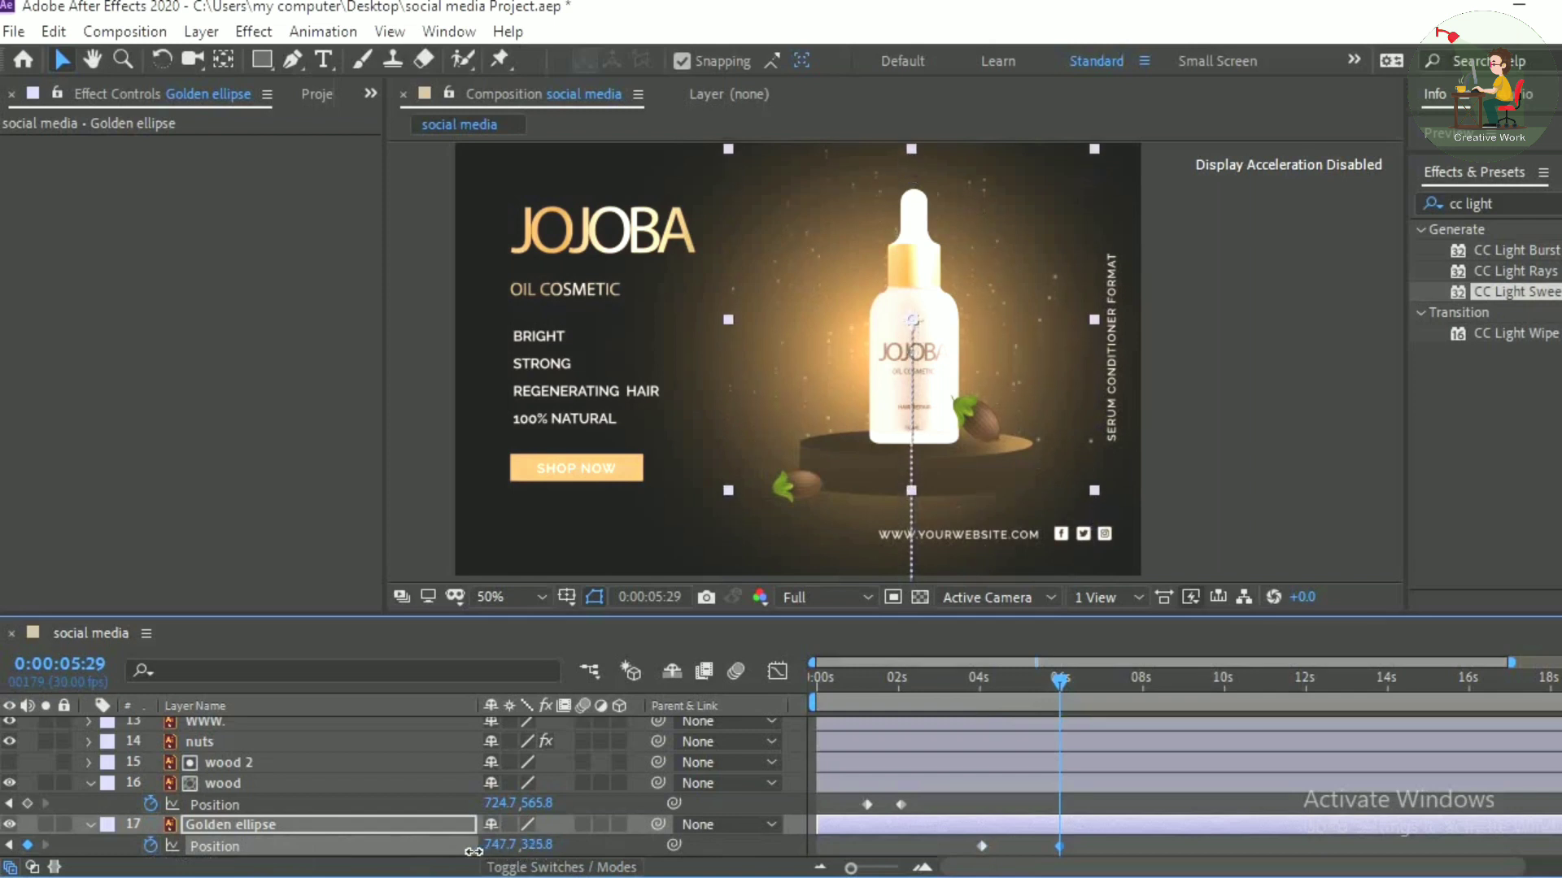
Step: Preview the Golden ellipse's rise and spread its Position keyframes to 0:00:02:29 and about 12 seconds
left_click_drag(1058, 684, 970, 716)
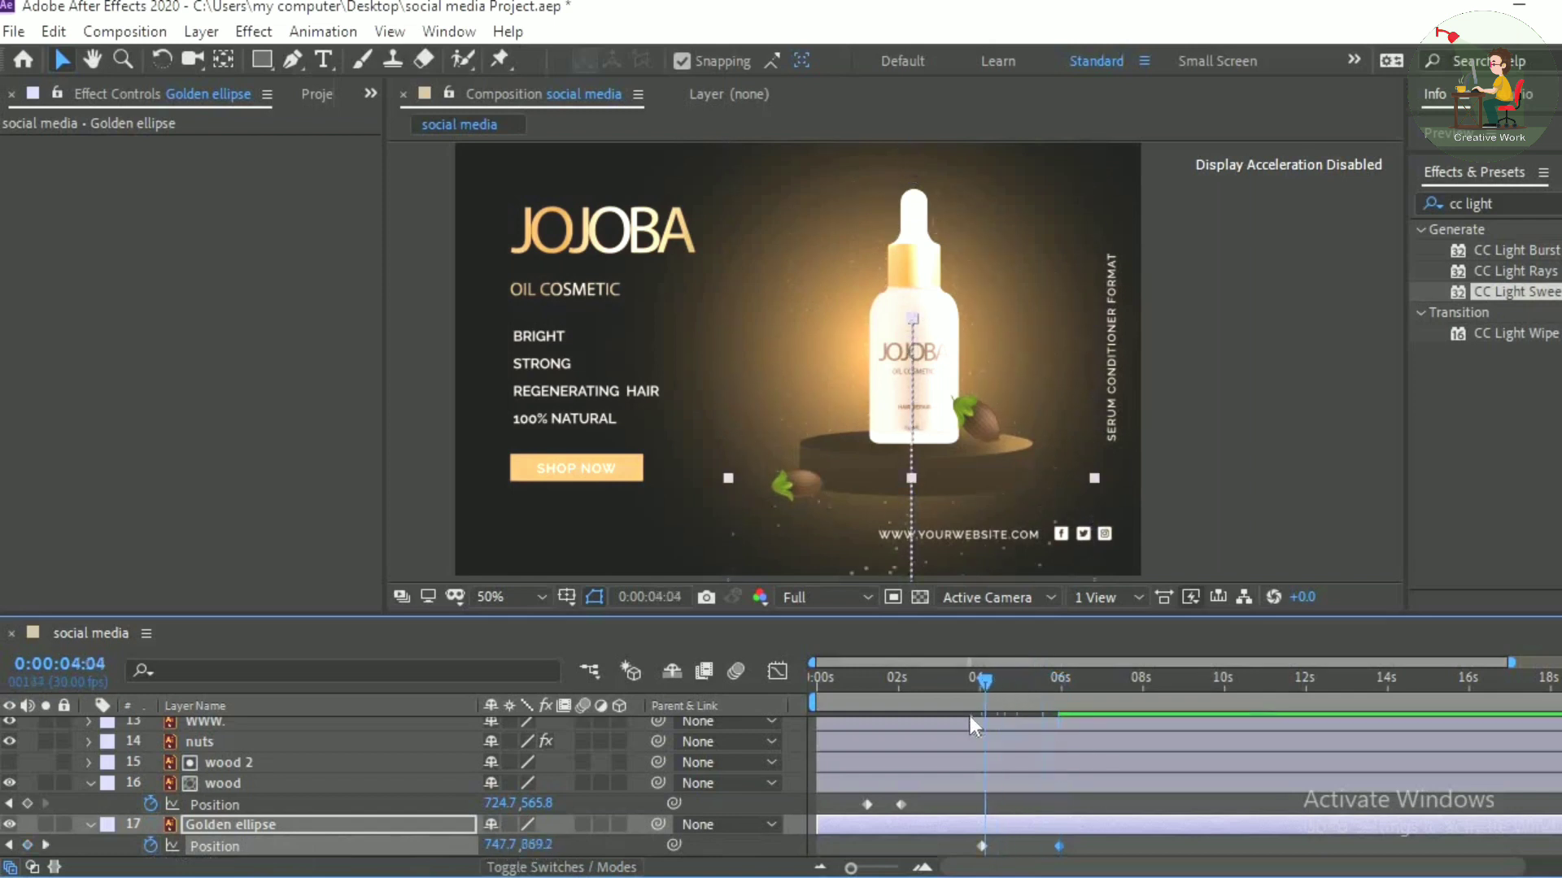
key("space")
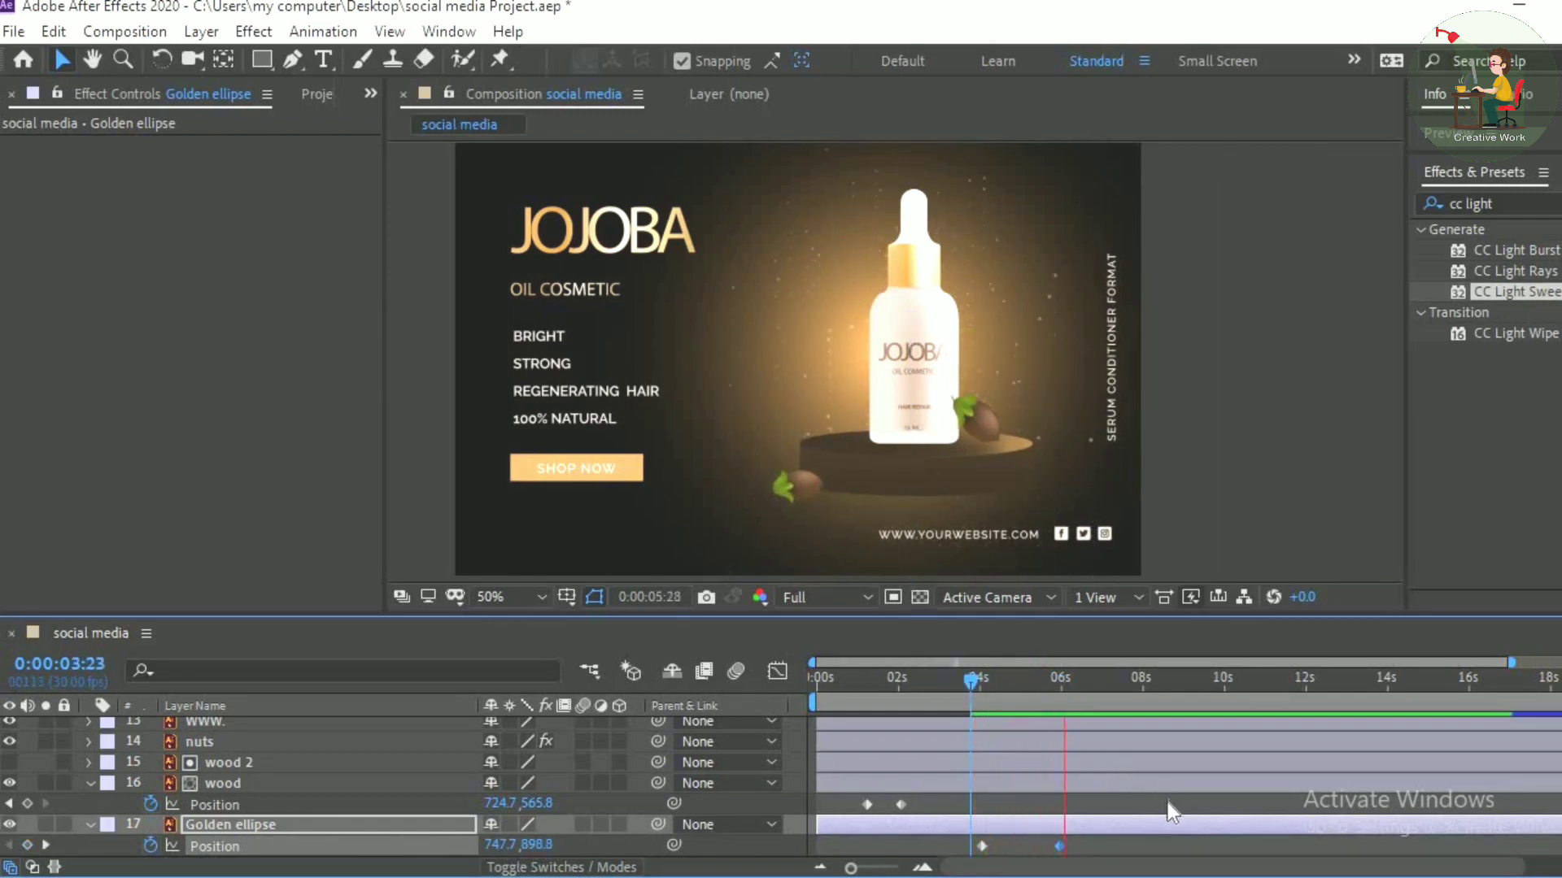
key("space")
left_click_drag(1059, 848, 1355, 858)
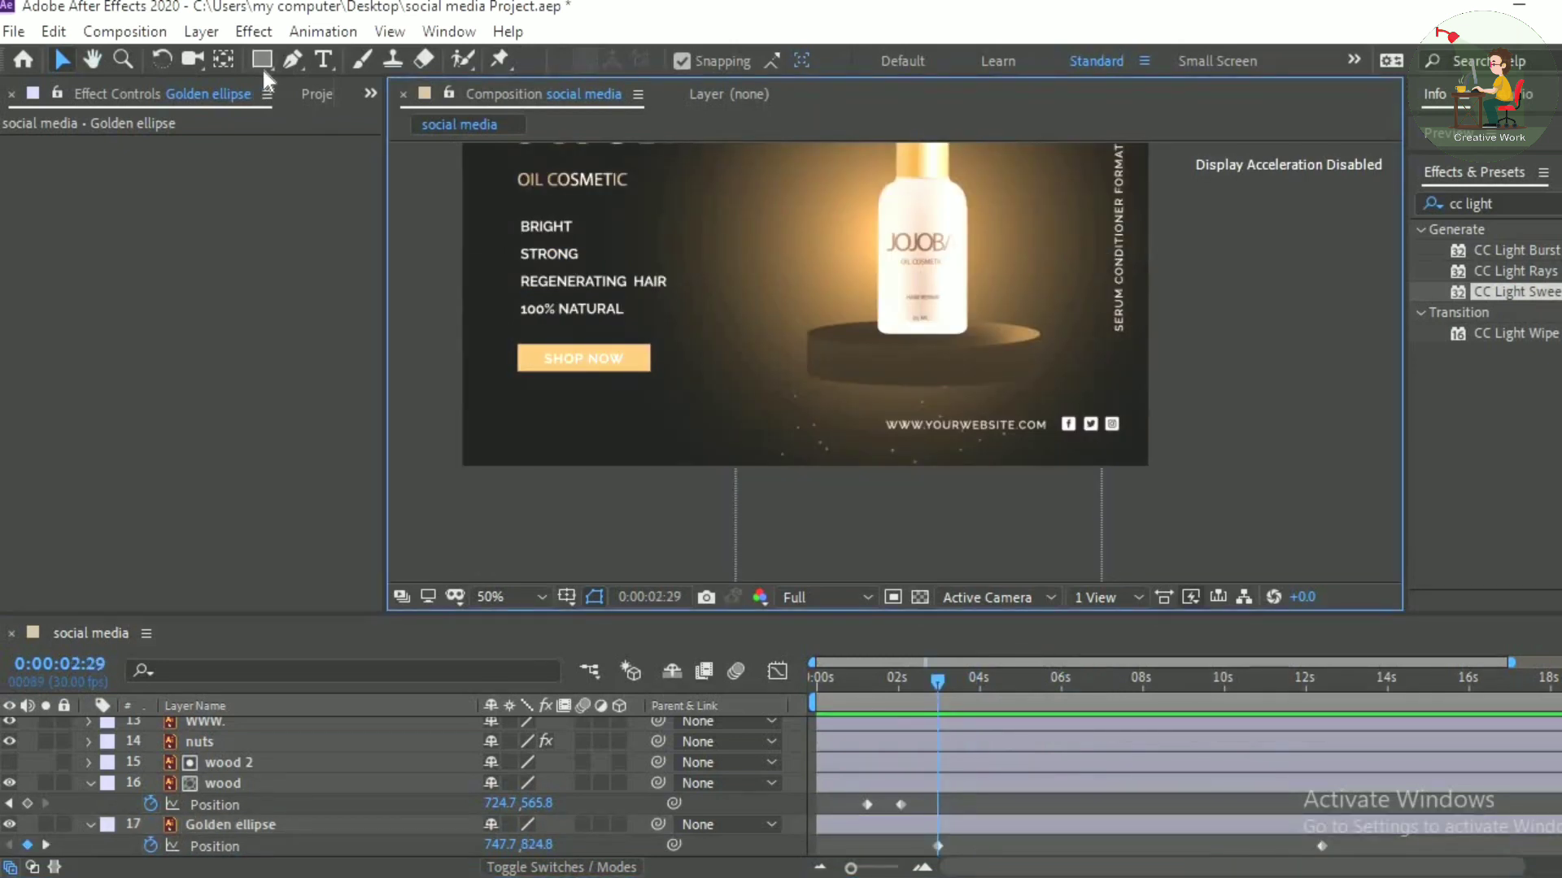
Step: Draw an orange rectangle from the wood platform's lower edge past the composition's bottom and place its shape layer directly above Golden ellipse
left_click(262, 64)
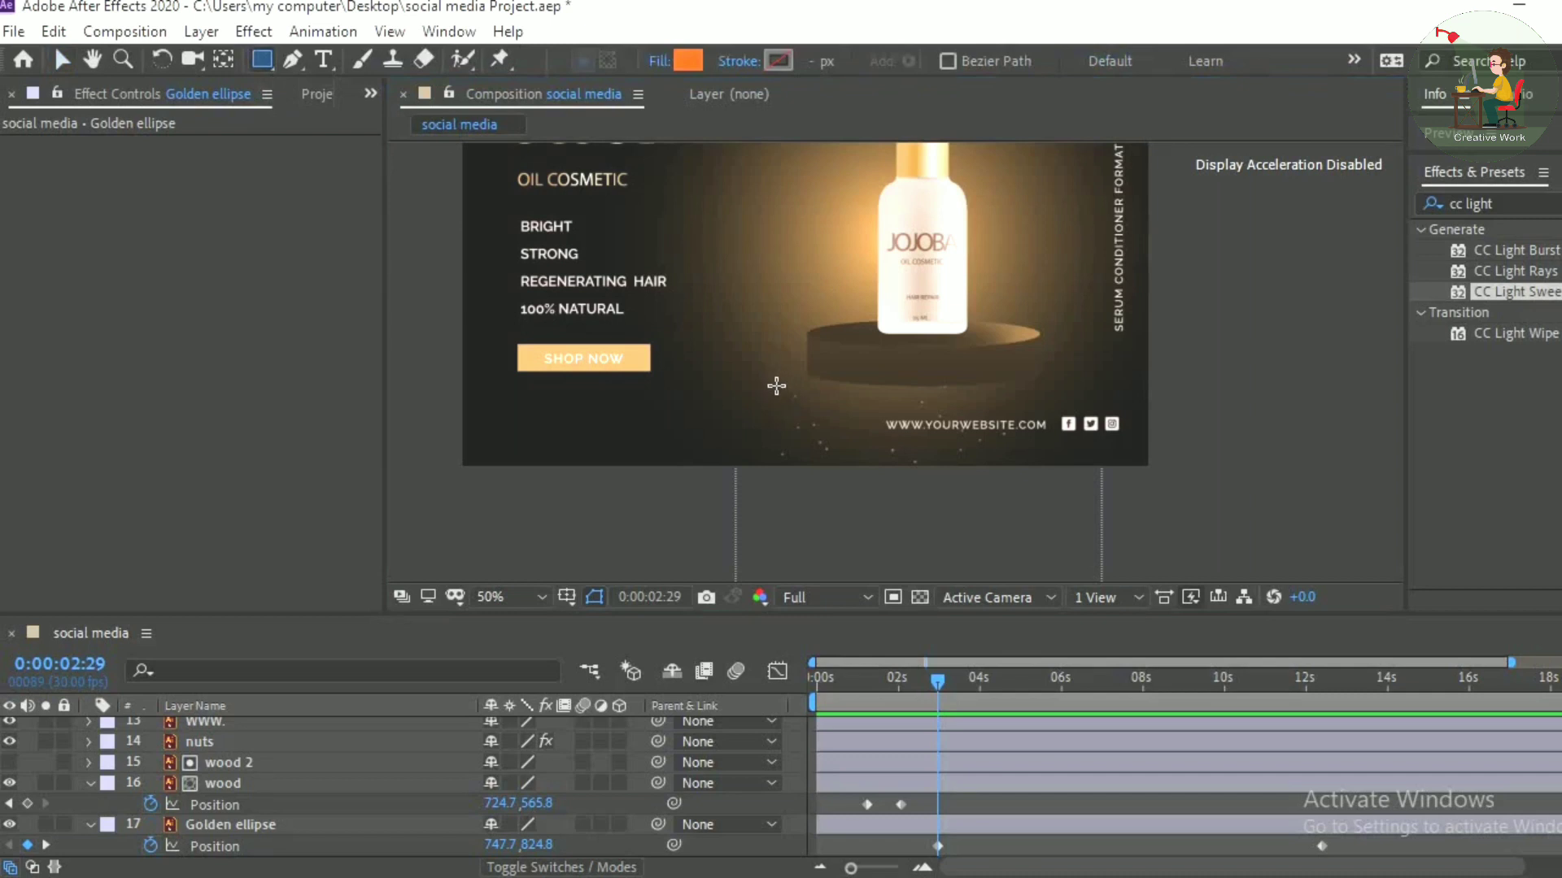
left_click_drag(776, 386, 1139, 613)
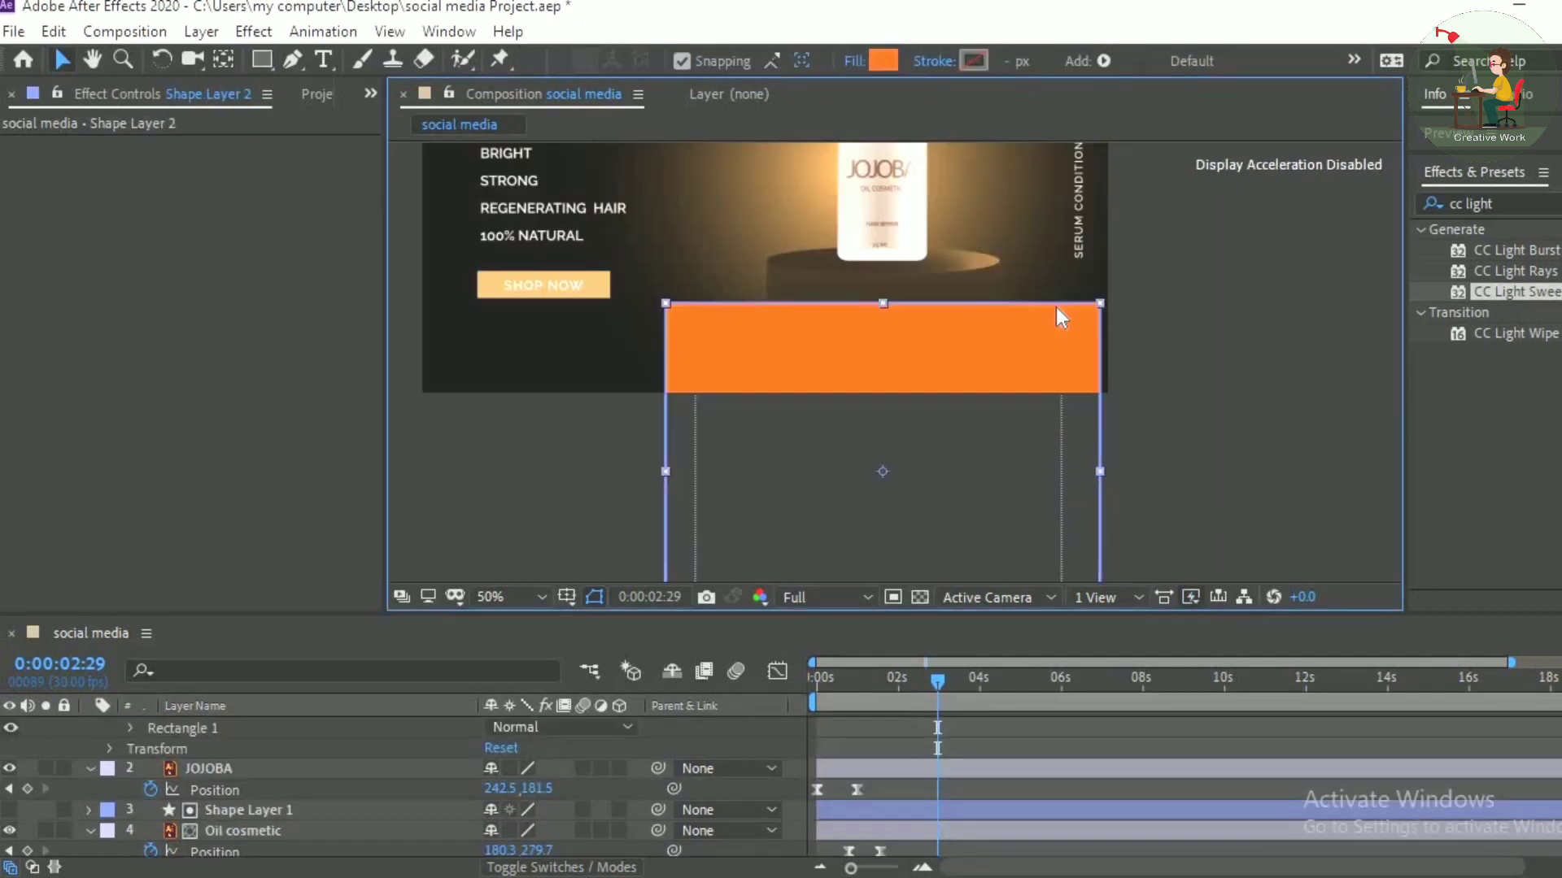
scroll(390, 785, "down", 3)
scroll(390, 784, "up", 4)
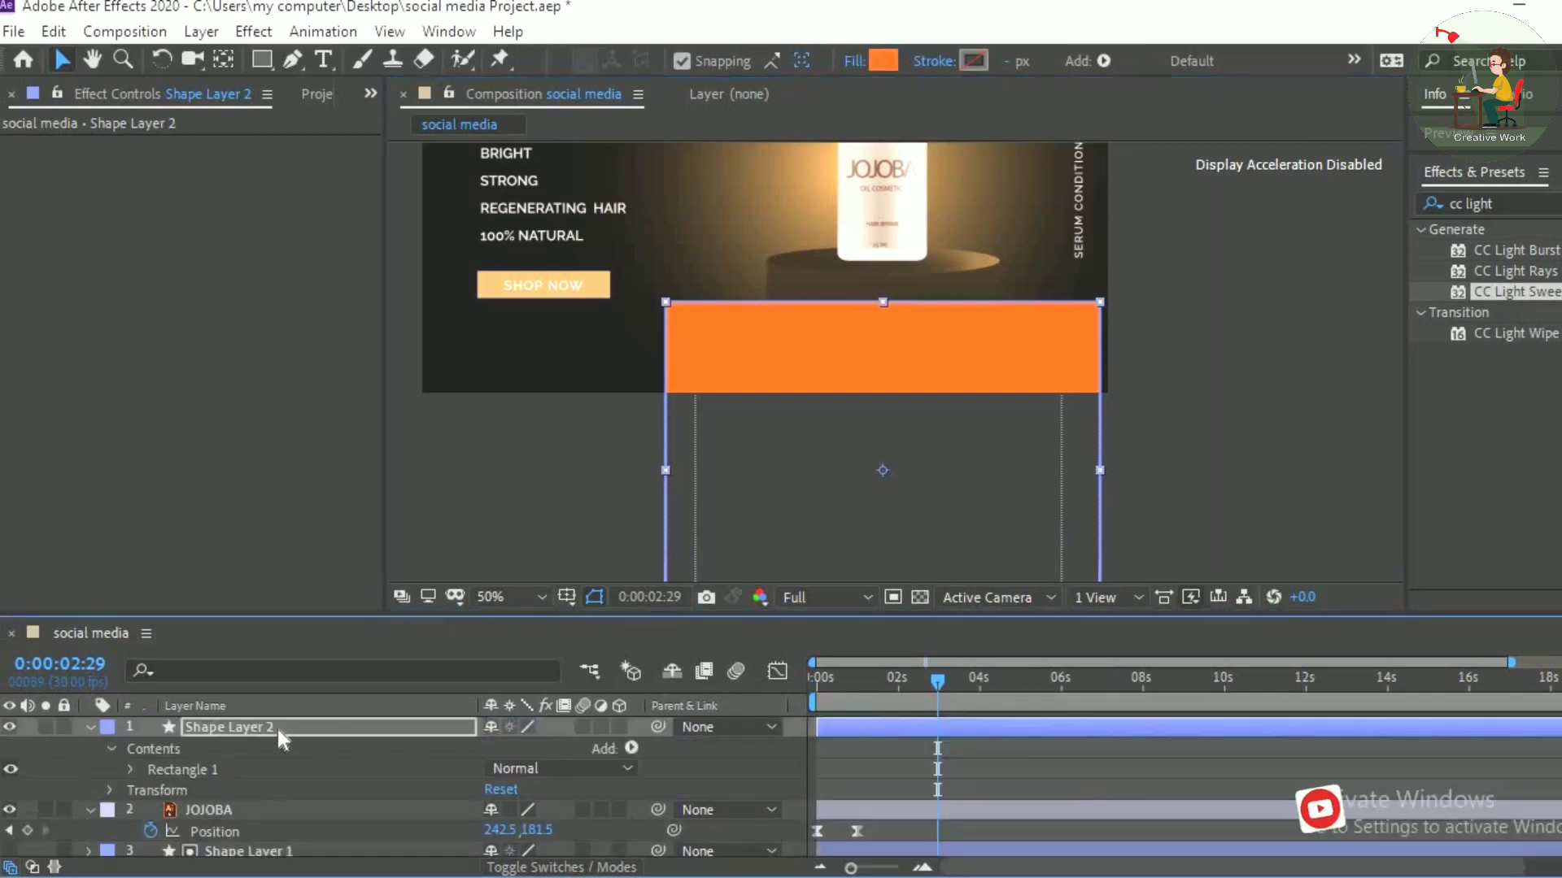
left_click(277, 729)
scroll(364, 750, "down", 5)
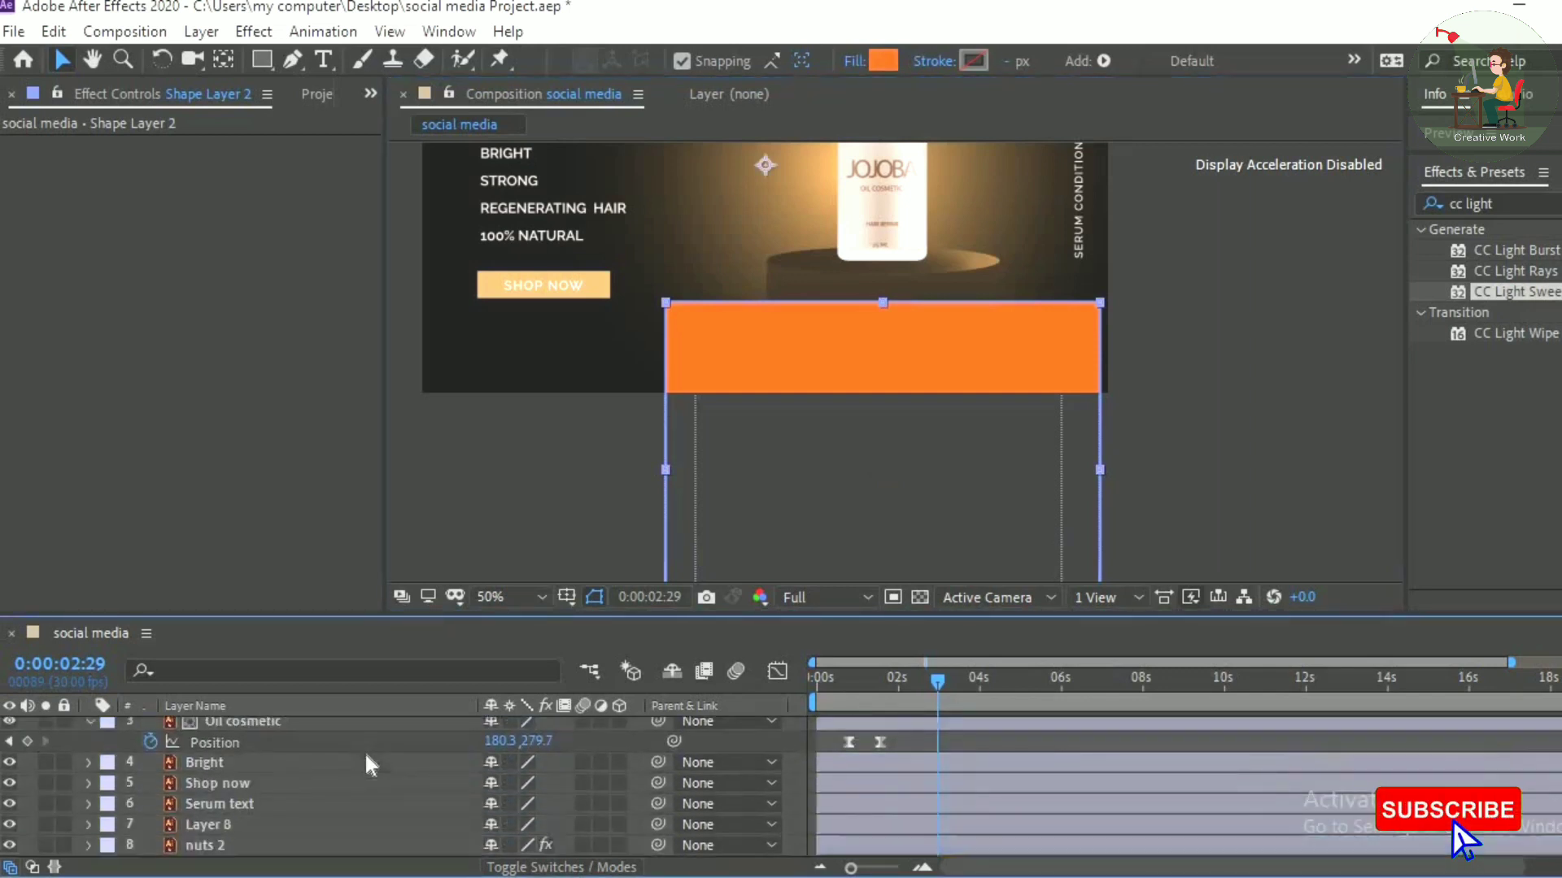
key("ctrl+shift+bracketleft")
key("ctrl+bracketleft")
scroll(364, 750, "down", 3)
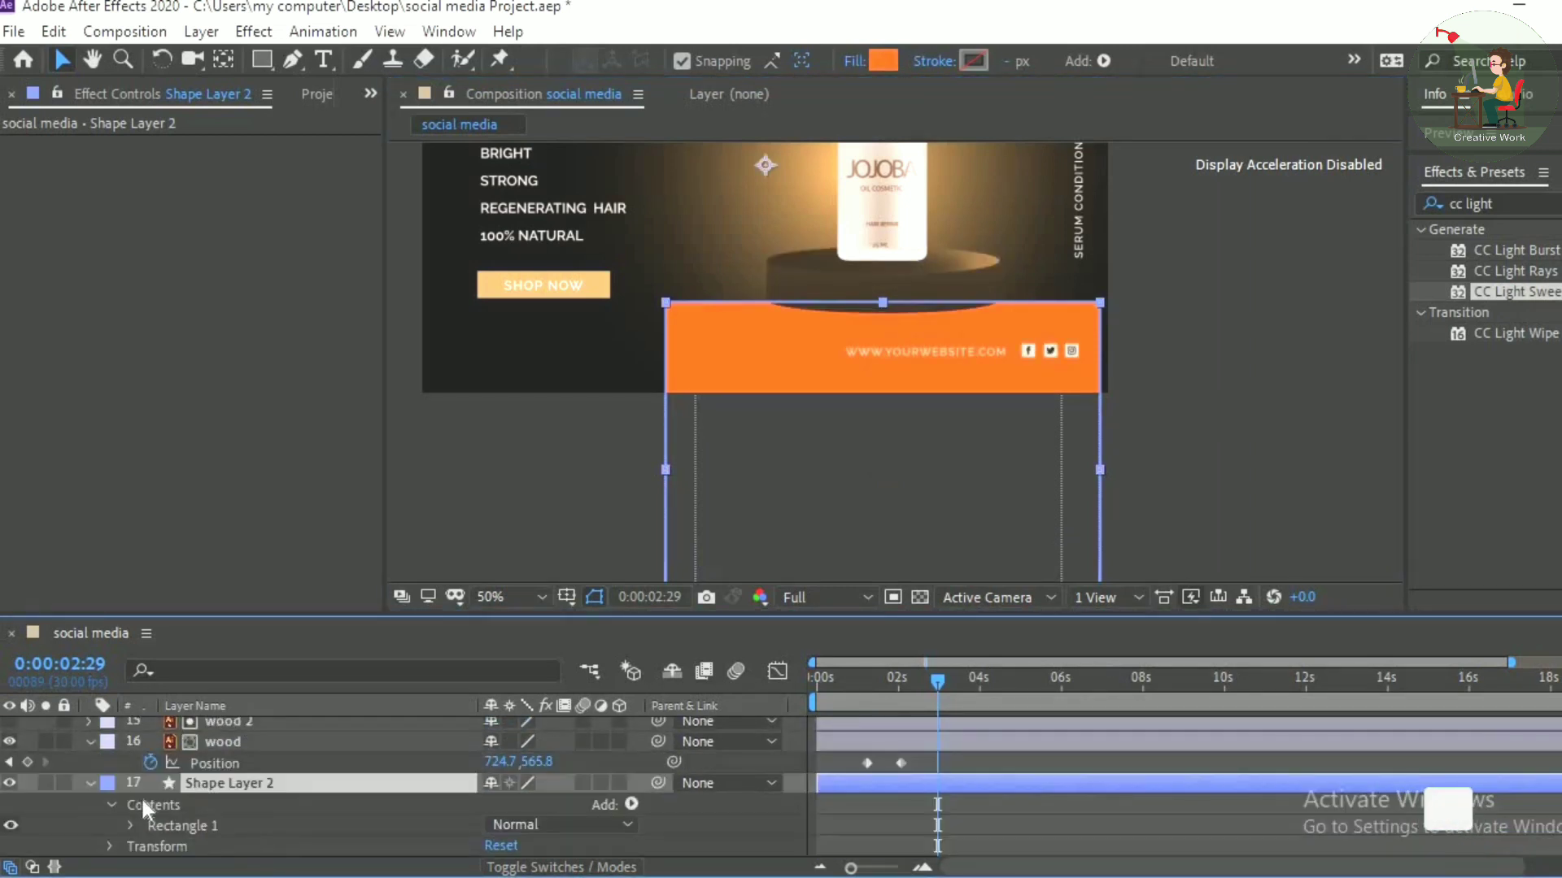
left_click(87, 782)
Step: Show the track matte options and use the rectangle shape layer as the Golden ellipse layer's track matte
left_click(275, 802)
key("alt+shift+p")
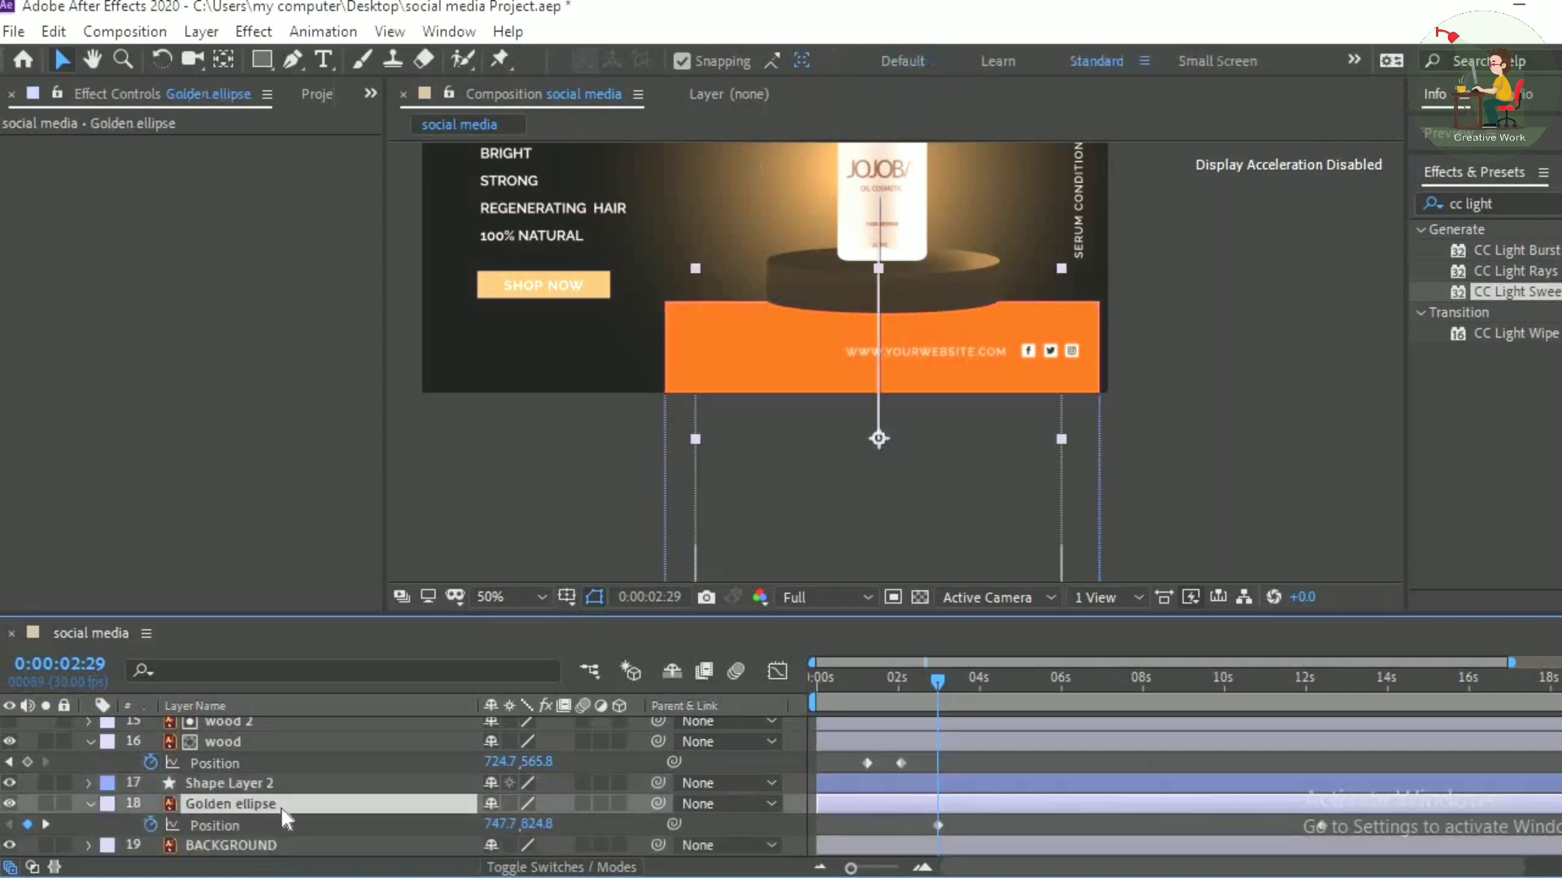
key("F4")
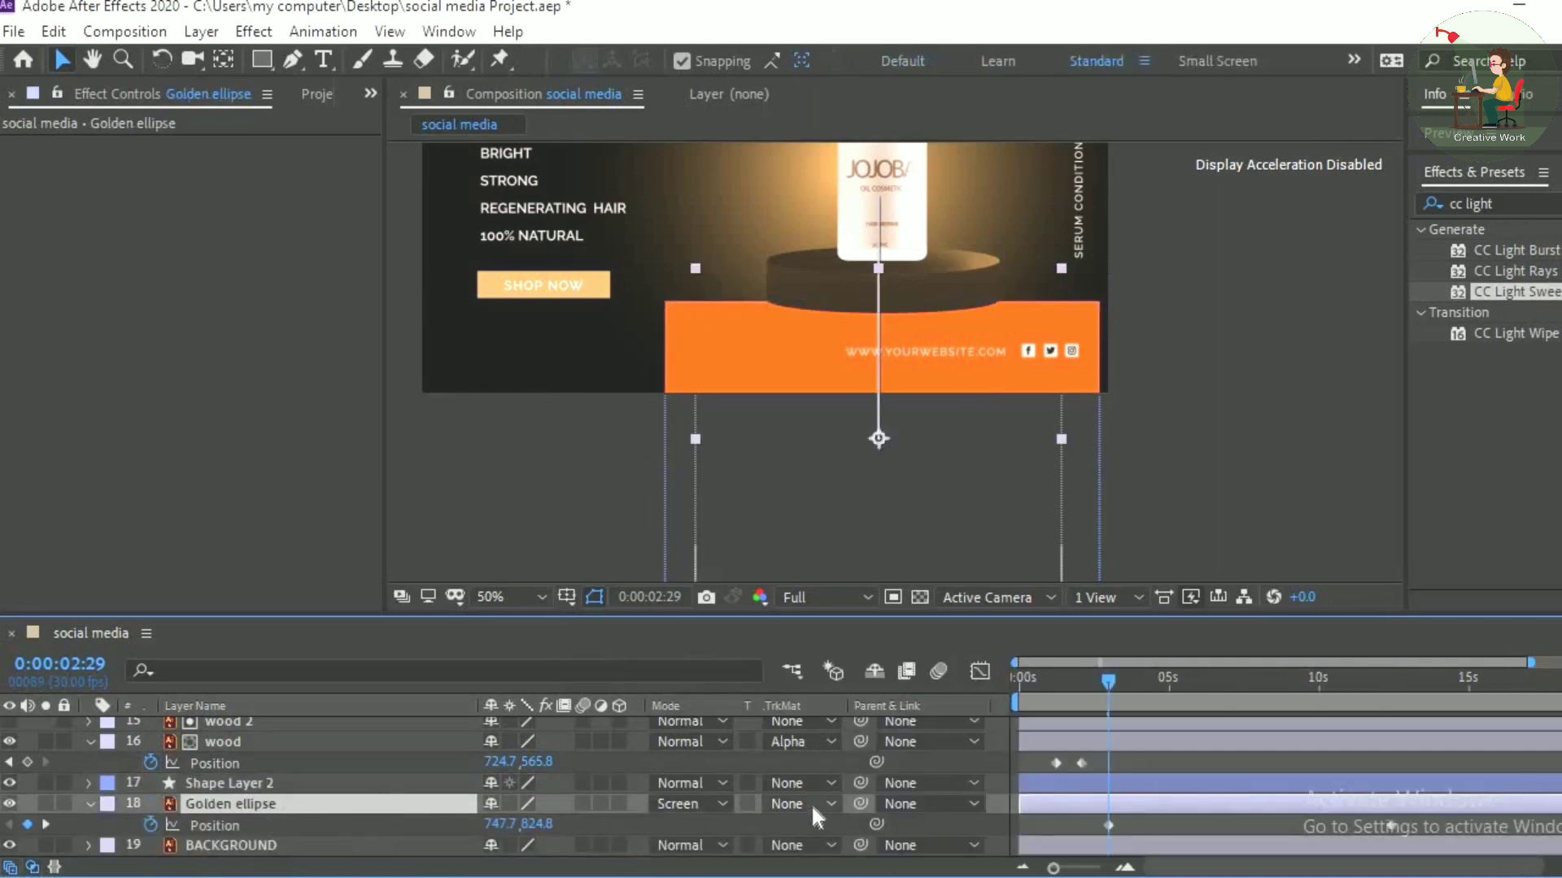
left_click(812, 803)
left_click(870, 719)
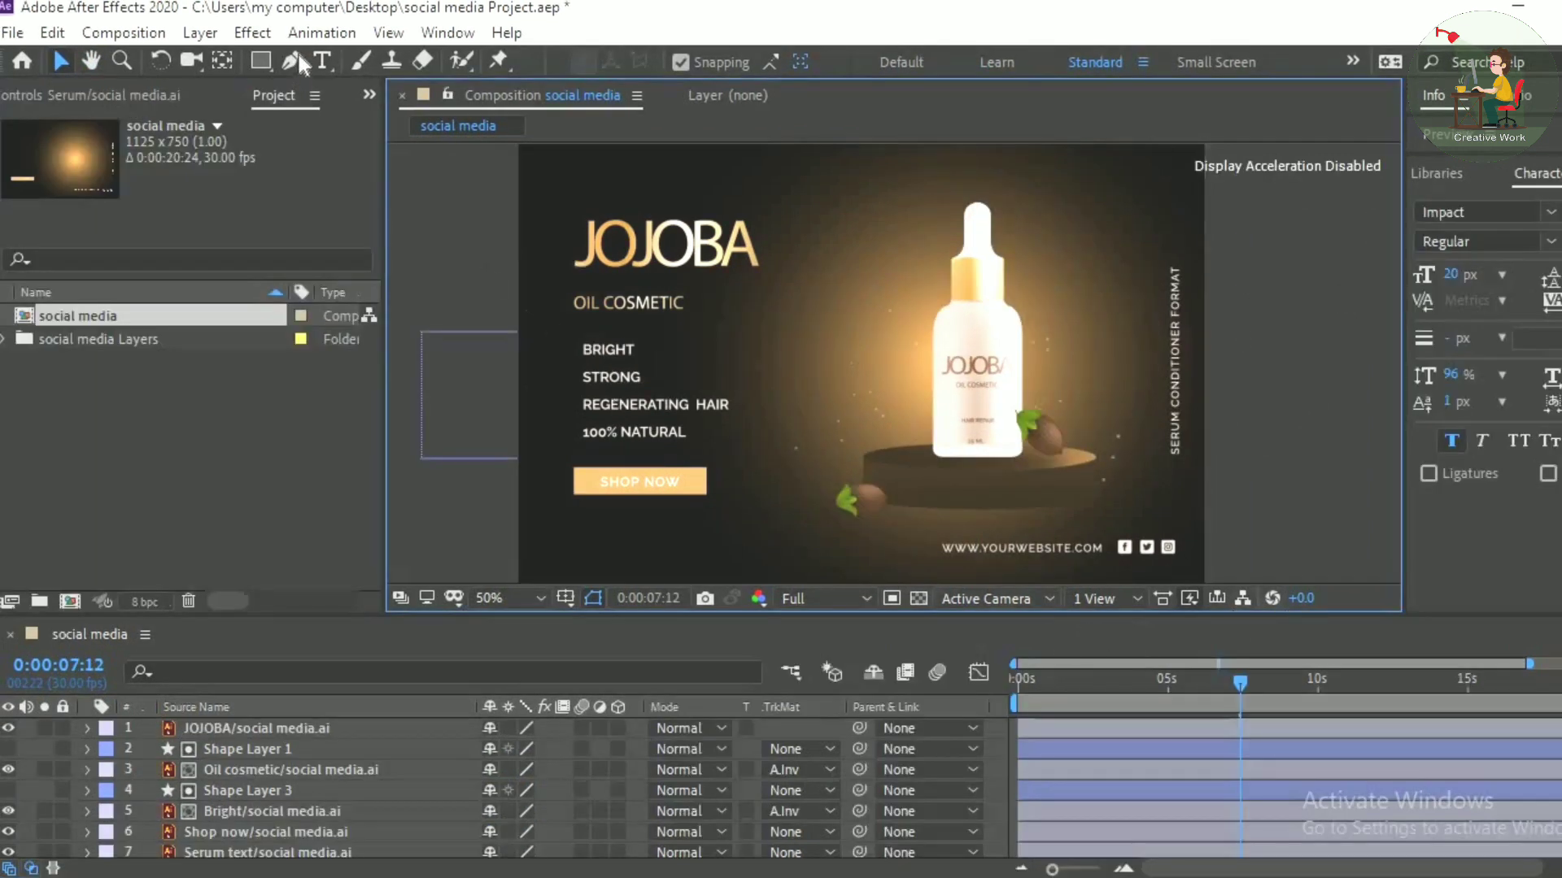
Step: Add a text layer between the JOJOBA title and the bottle with the lines "BRIGHT" and "STRONG"
left_click(325, 61)
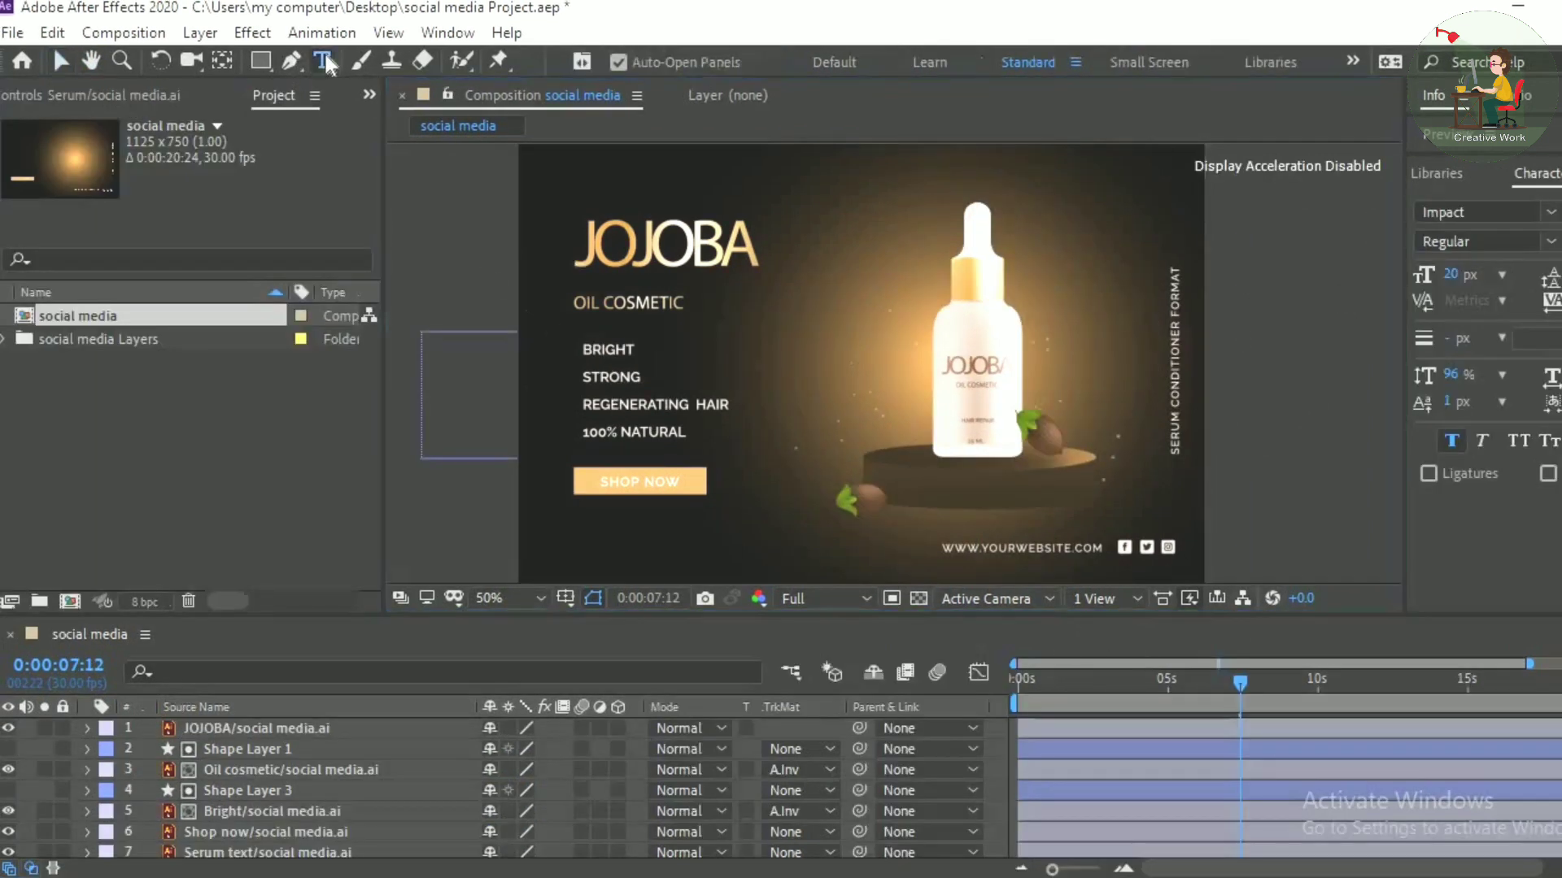
left_click(796, 217)
type("B")
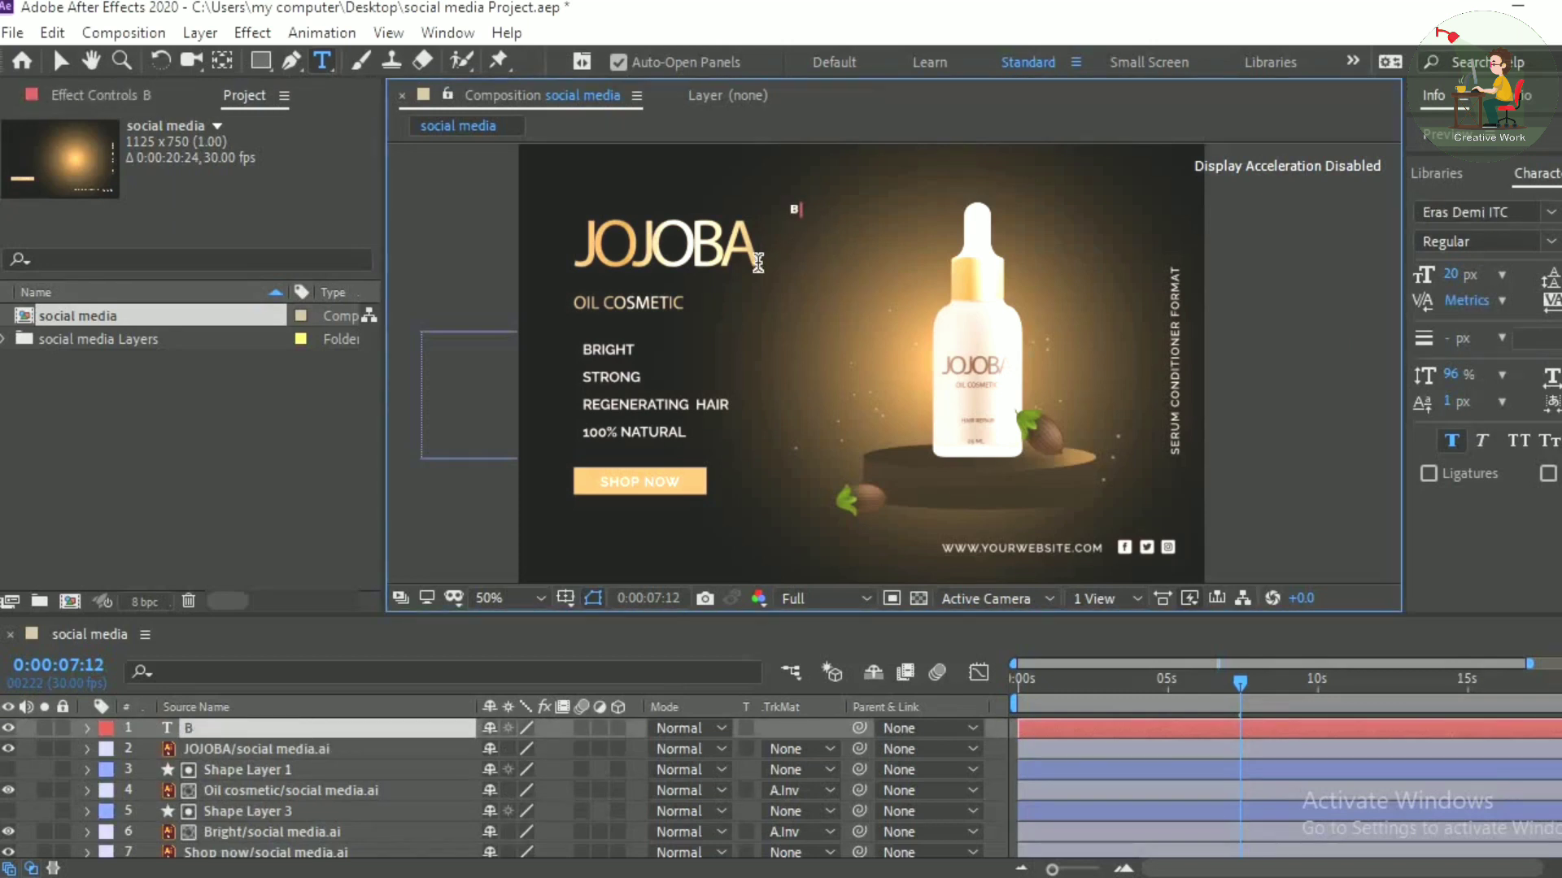
type("RIGHT")
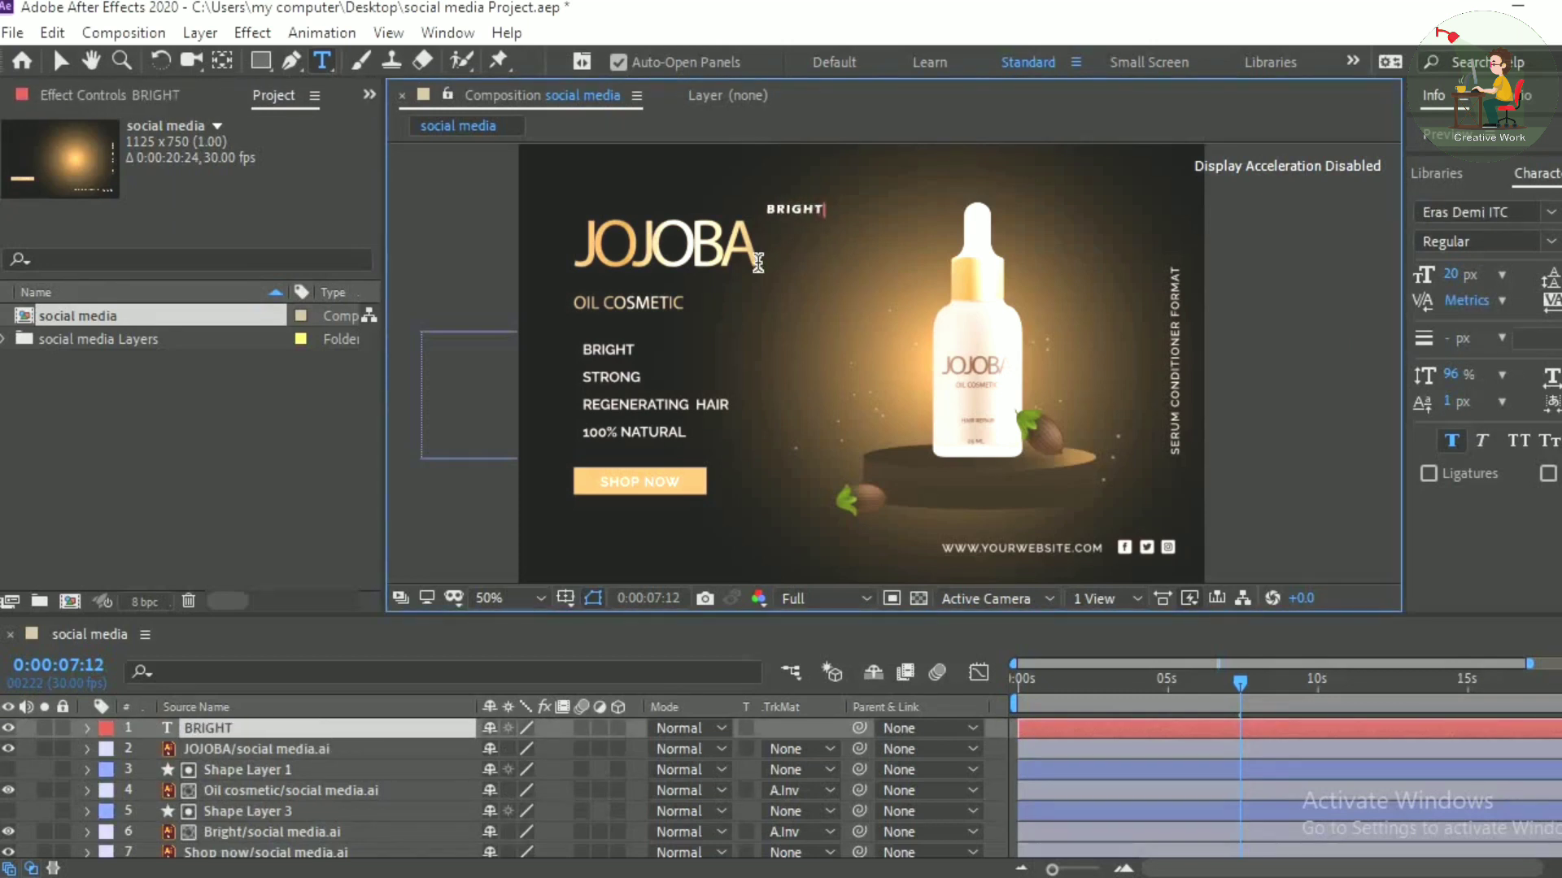
key("Return")
type("S")
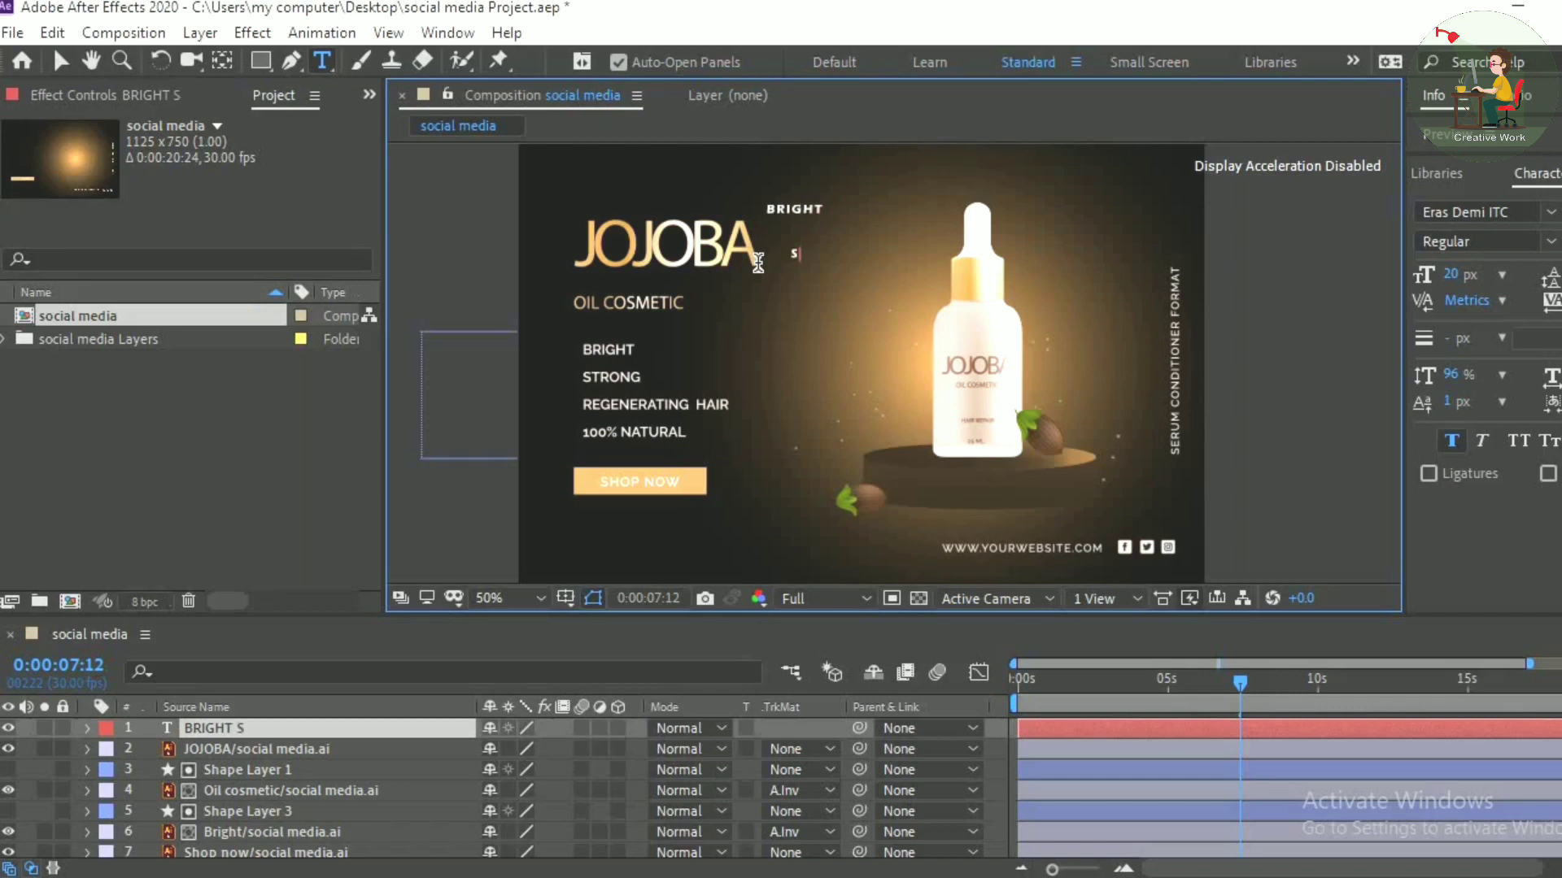
type("TRO")
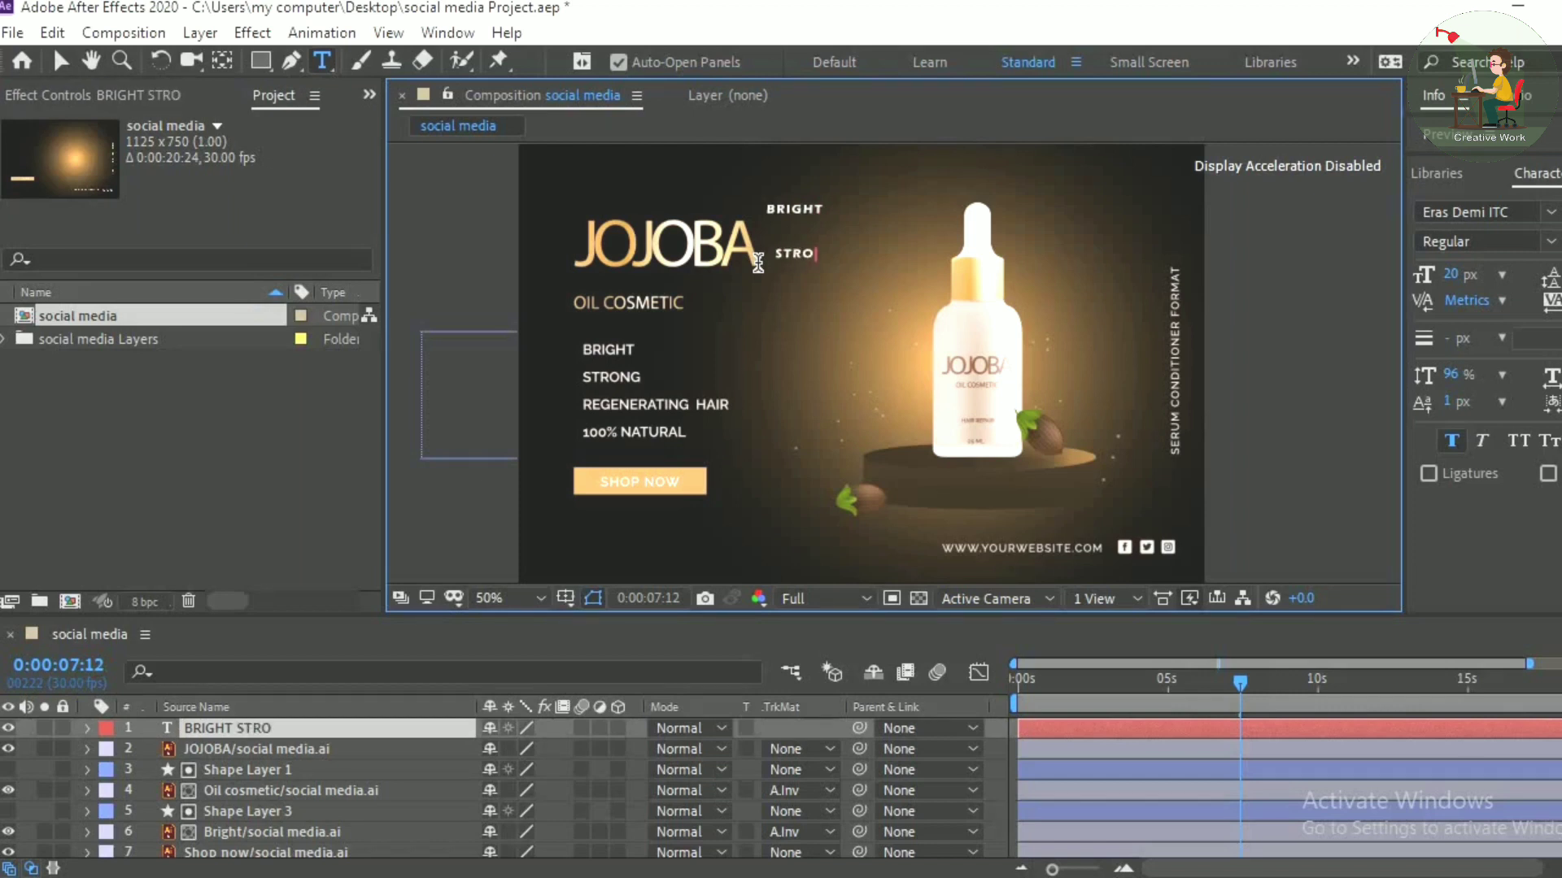
type("NG")
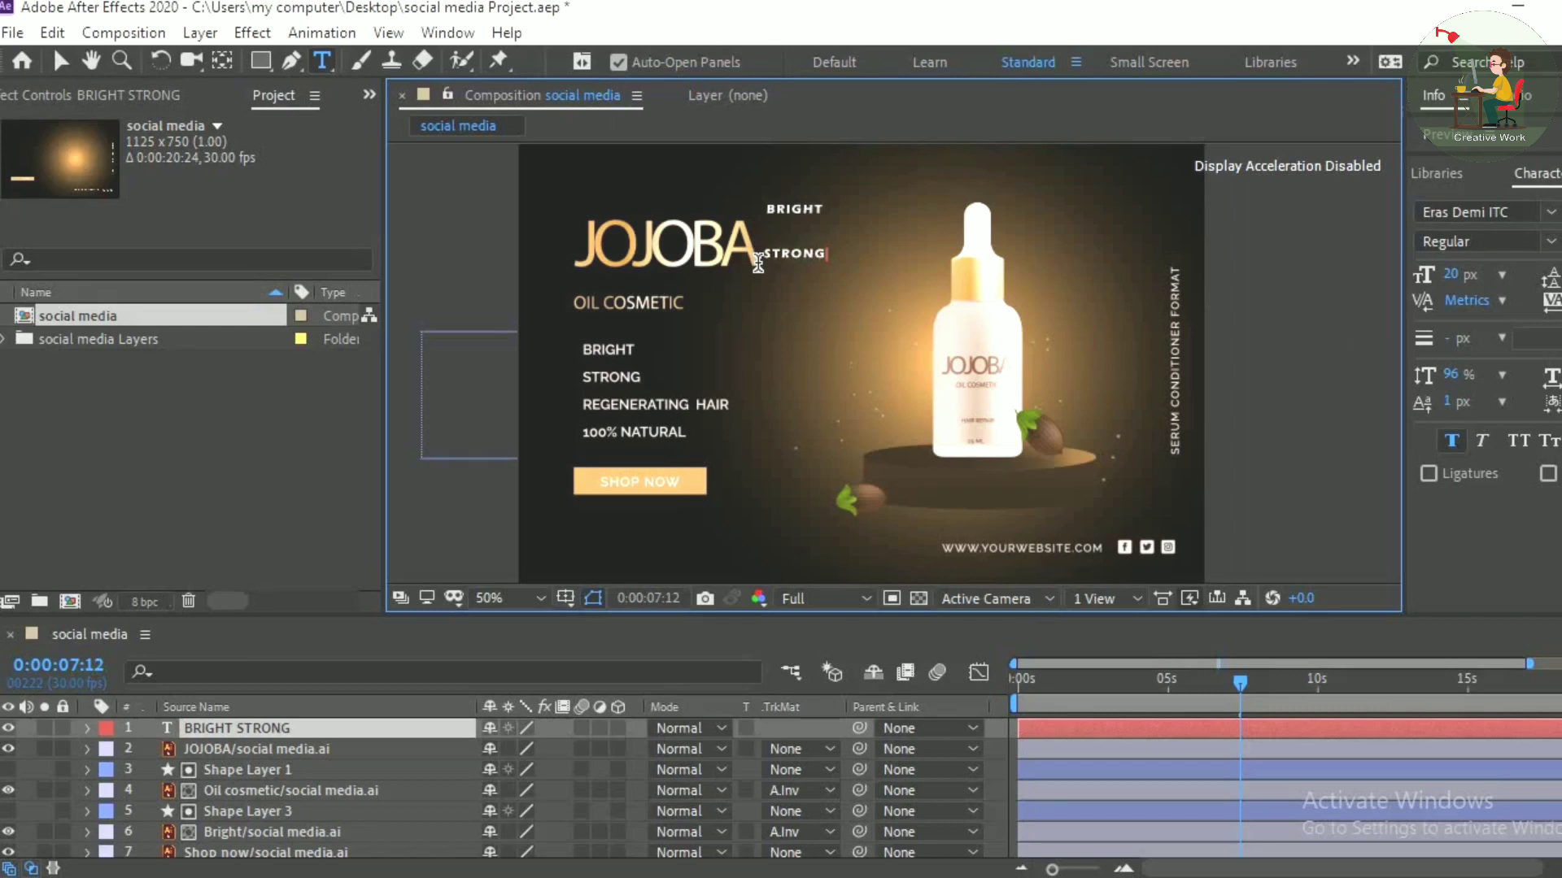
Step: Add the lines "REGENNERATING HAIR" and "100% NATURAL" below BRIGHT and STRONG in the new text layer
key("Return")
type("RE")
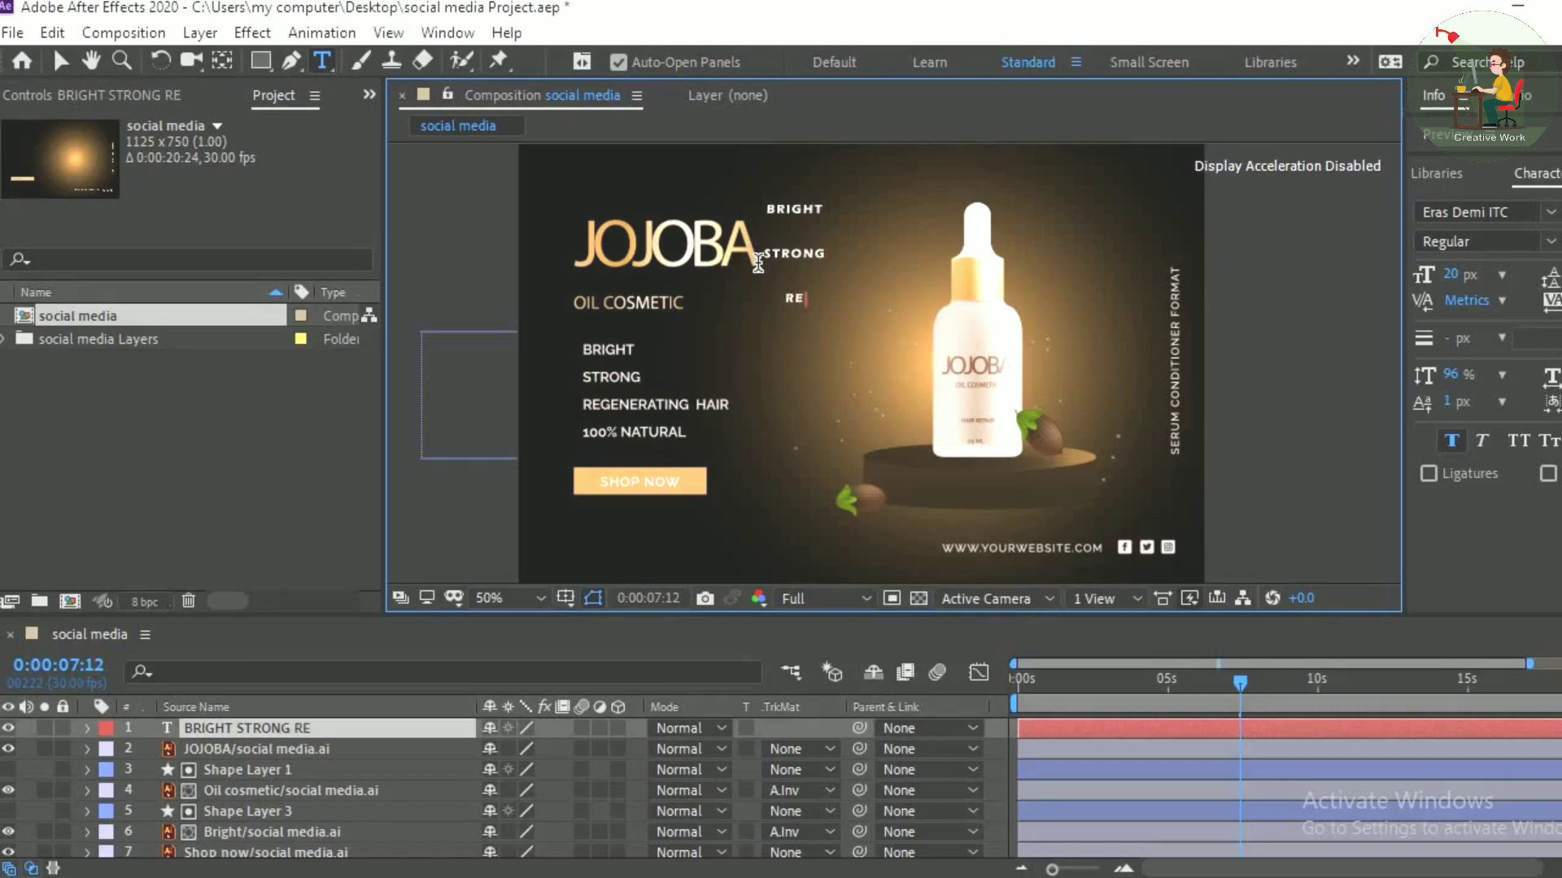
type("G")
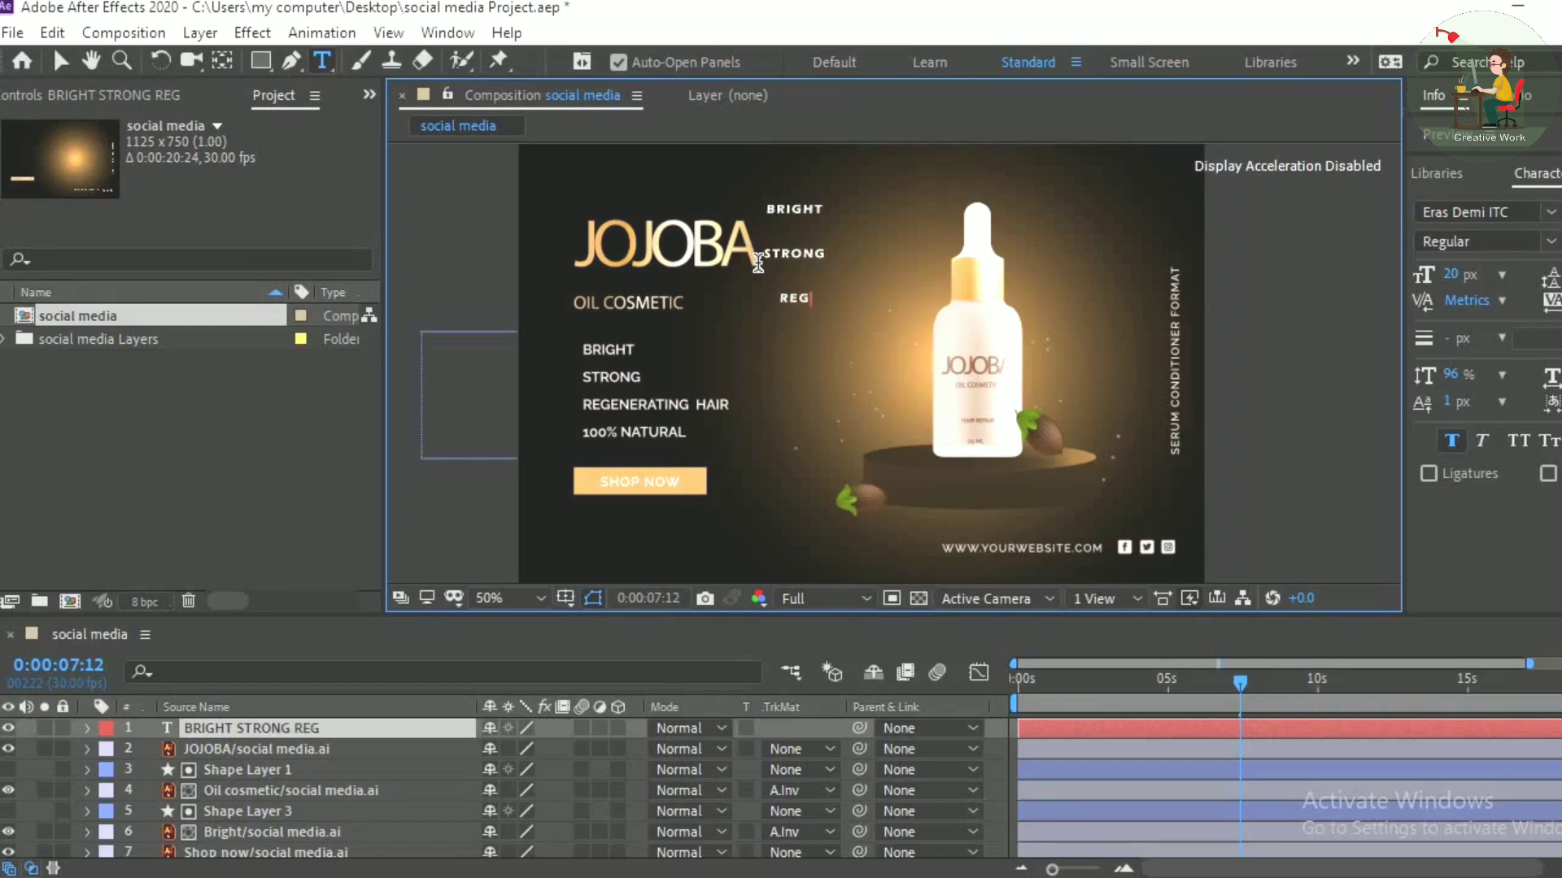
type("ENNE")
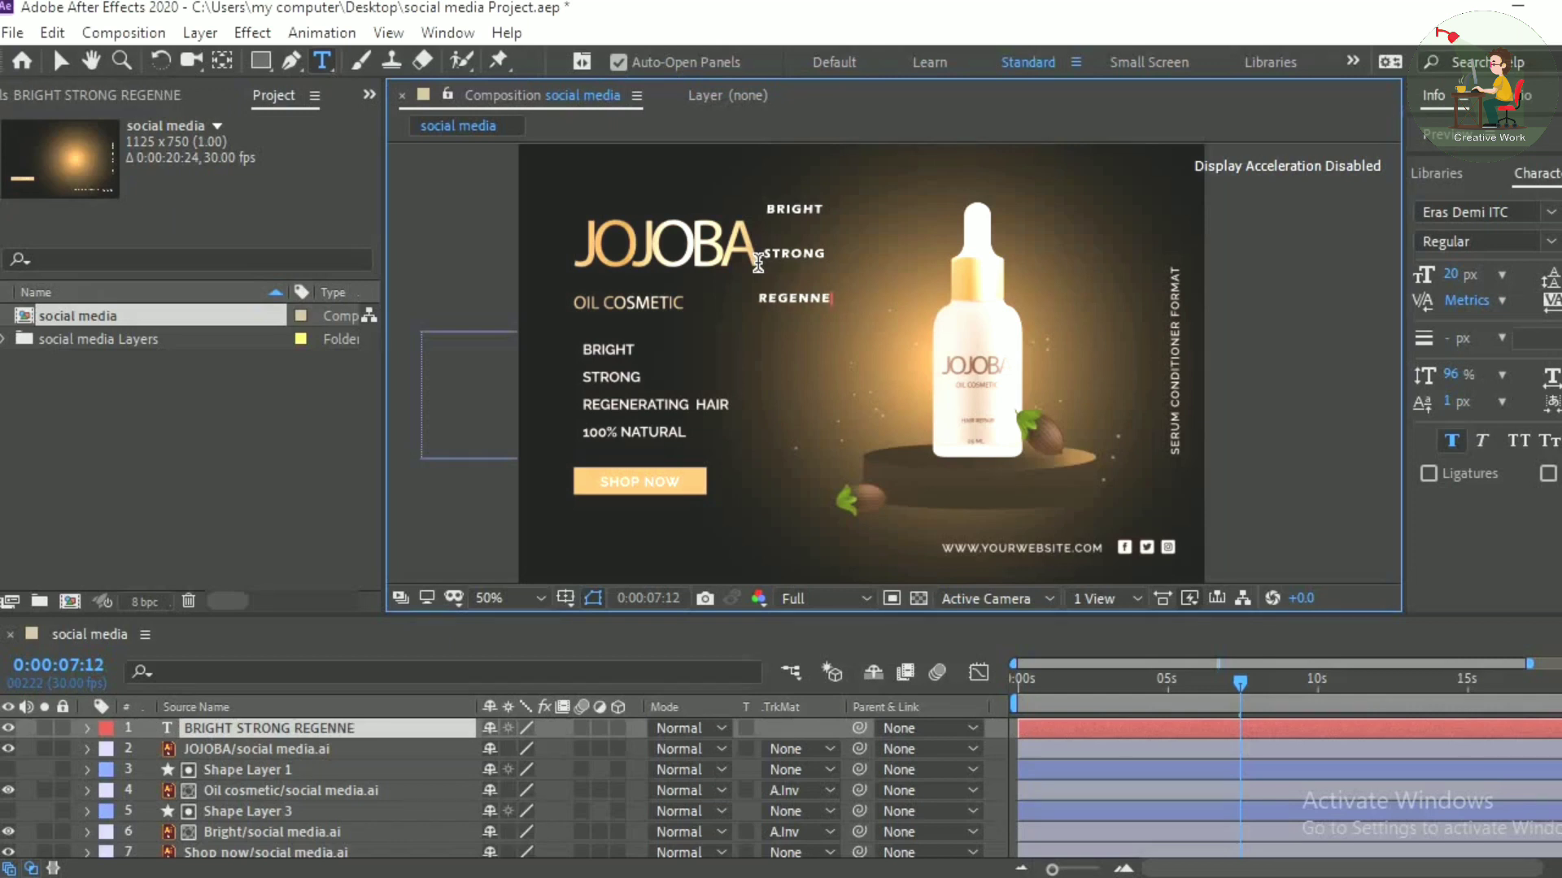
type("RATING")
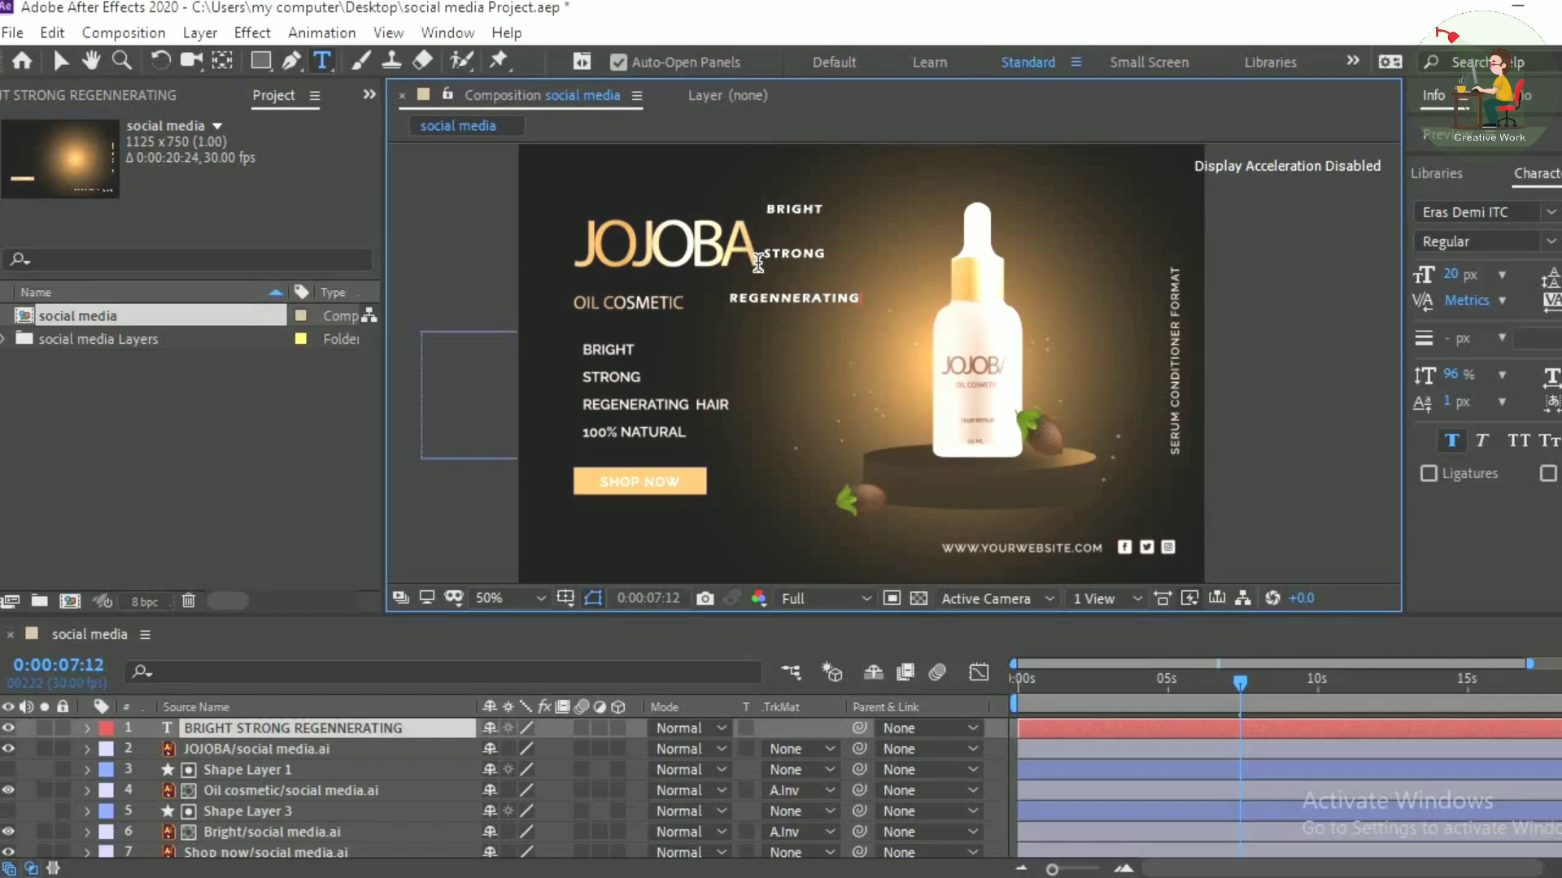
type(" HAIR")
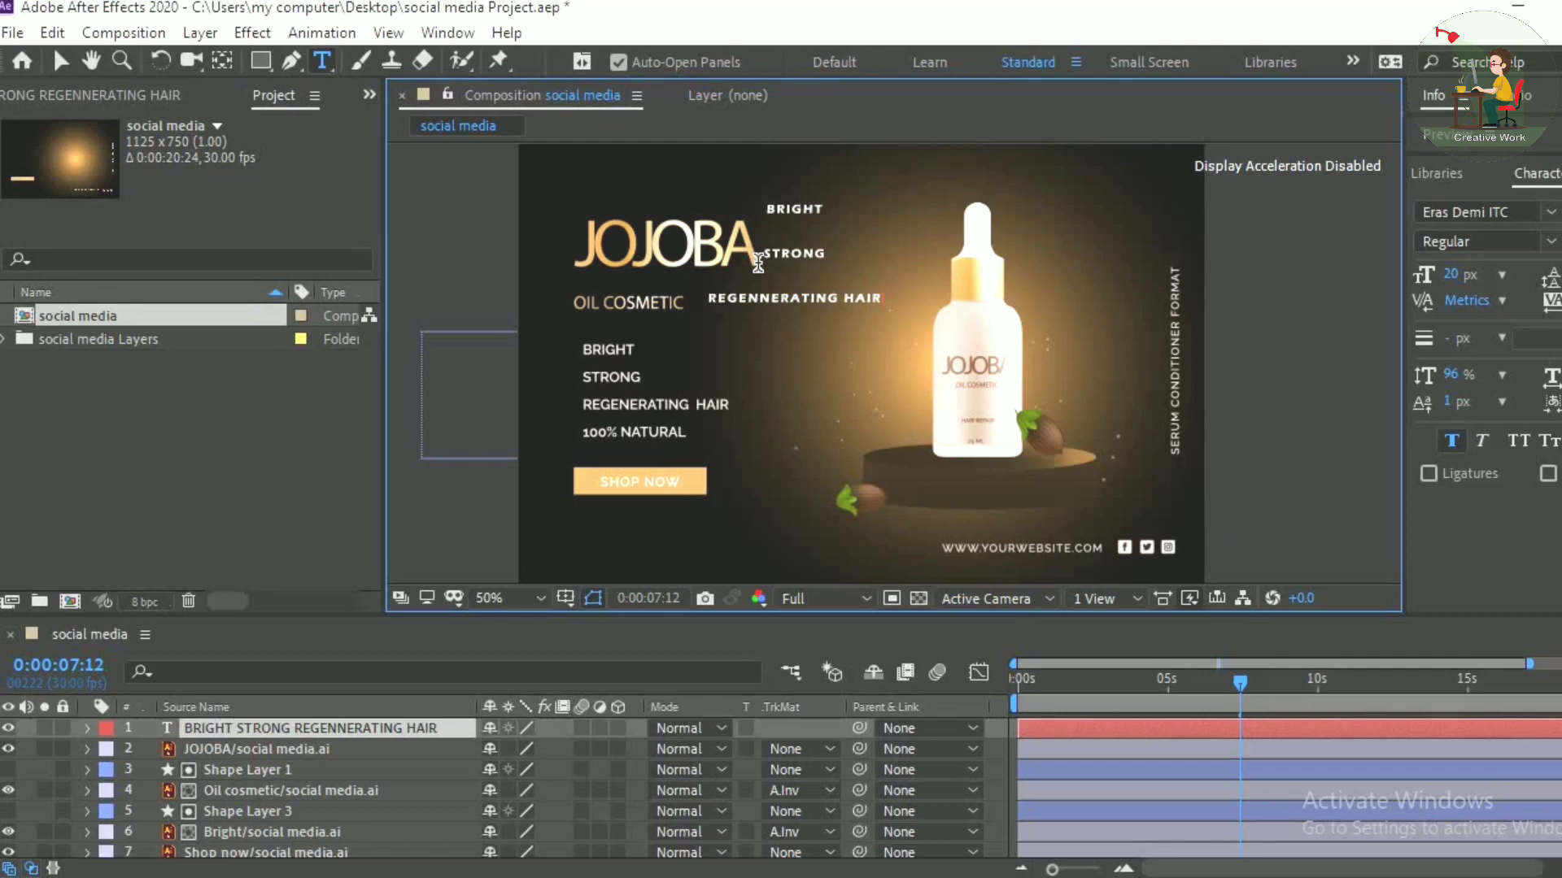
key("Return")
type("100")
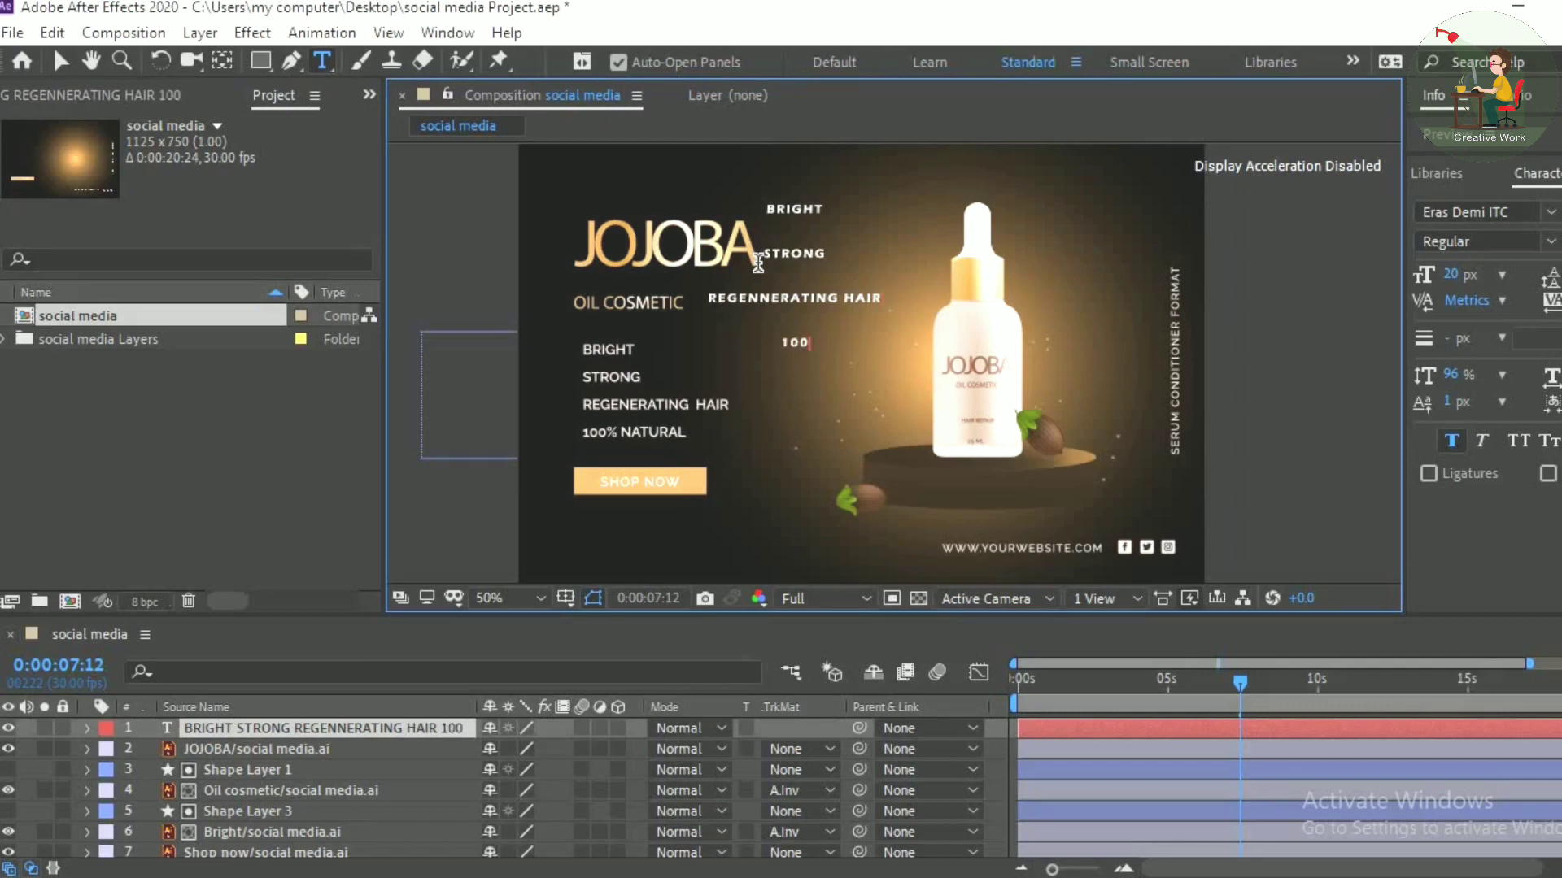
type("%")
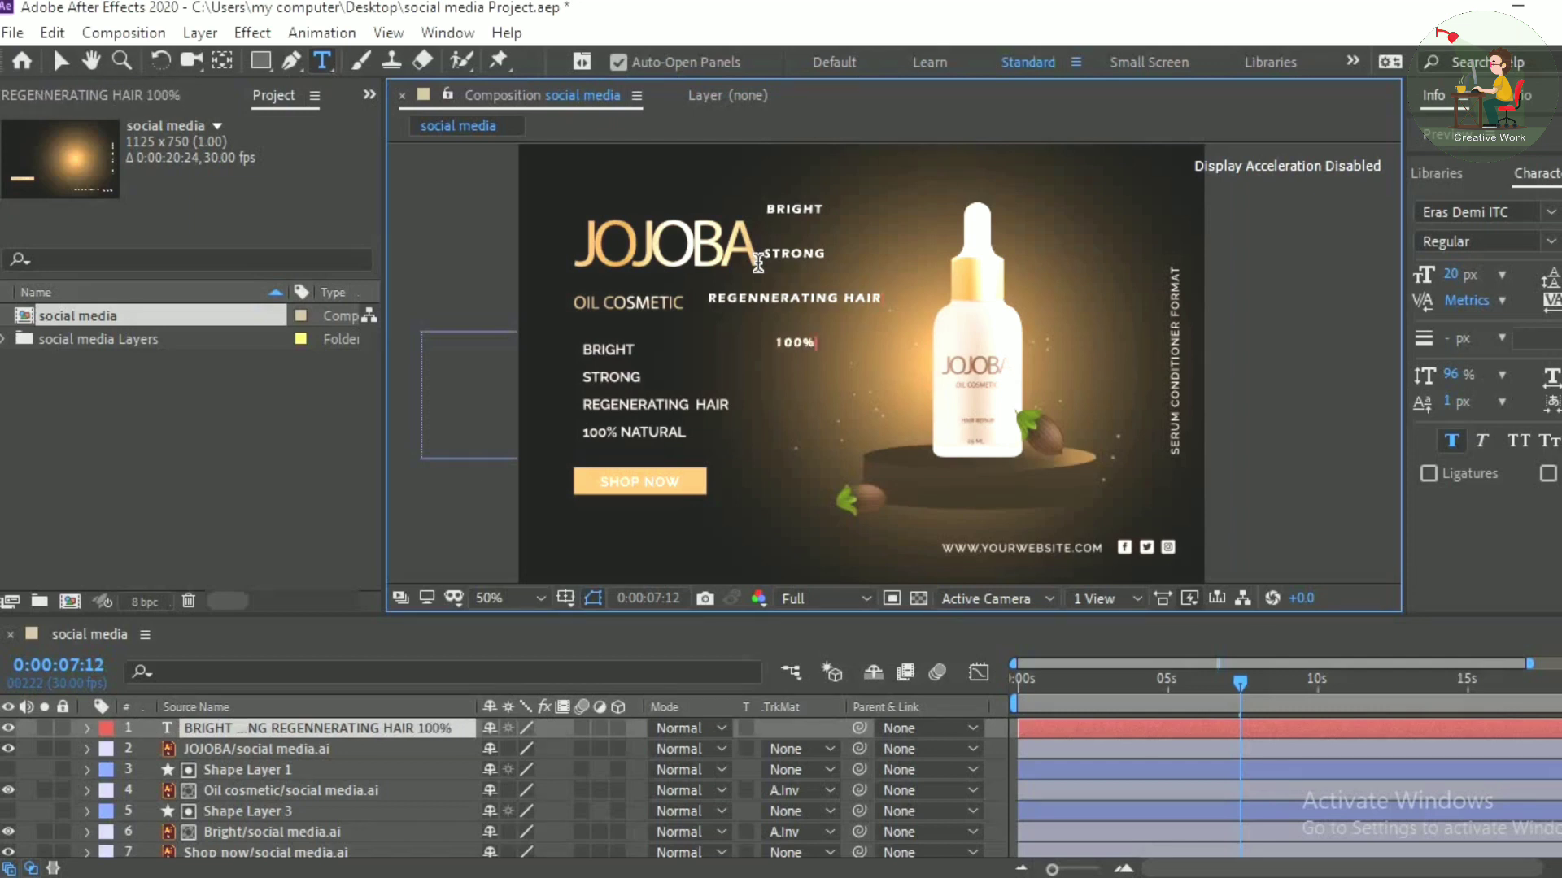
type(" N")
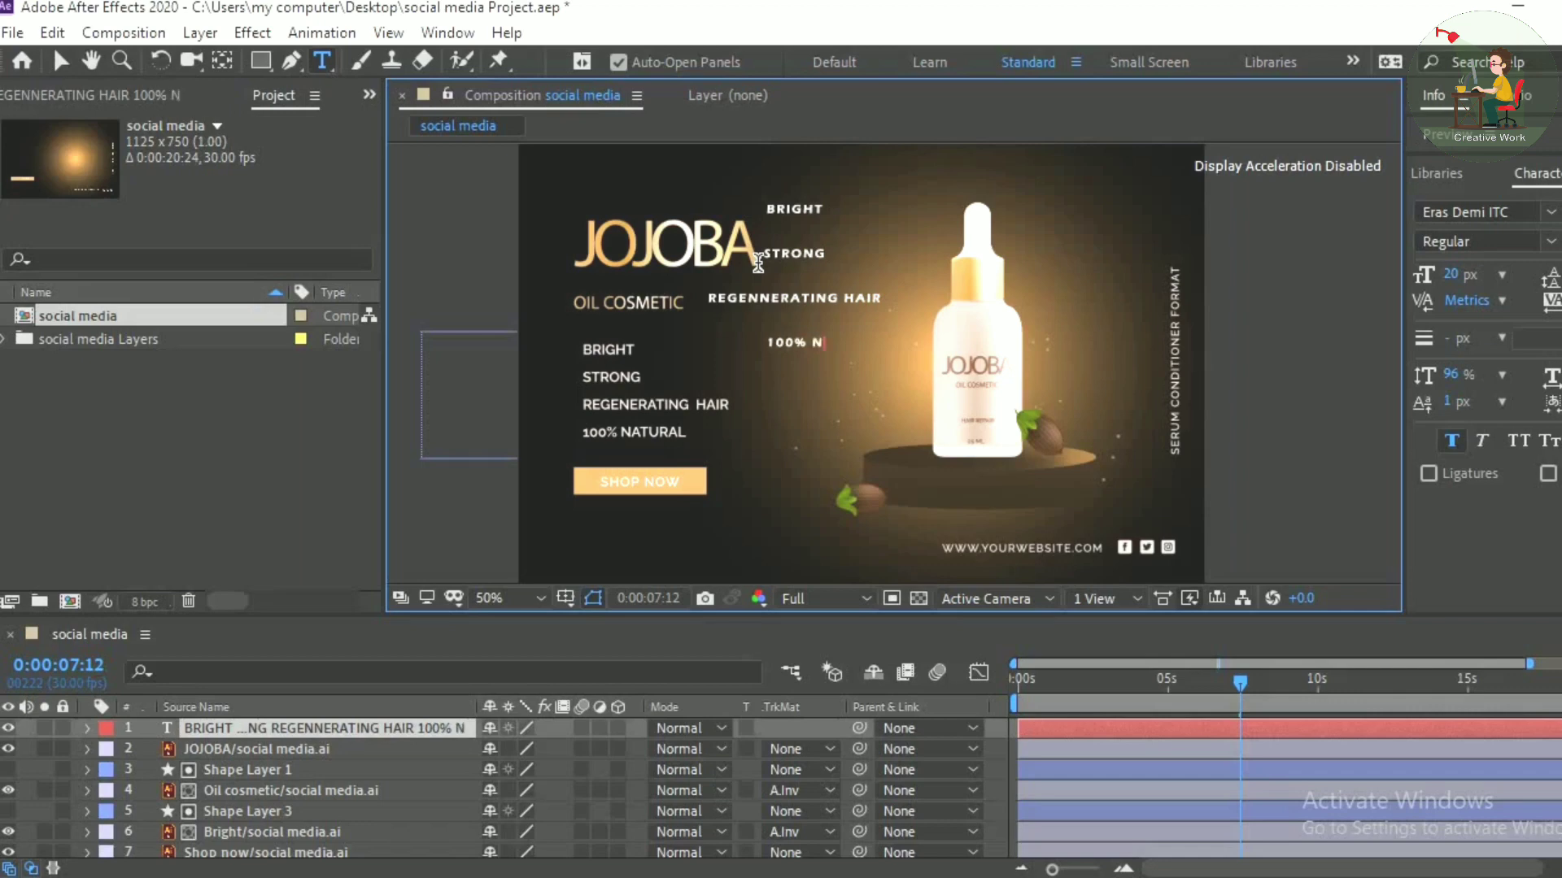
type("ATU")
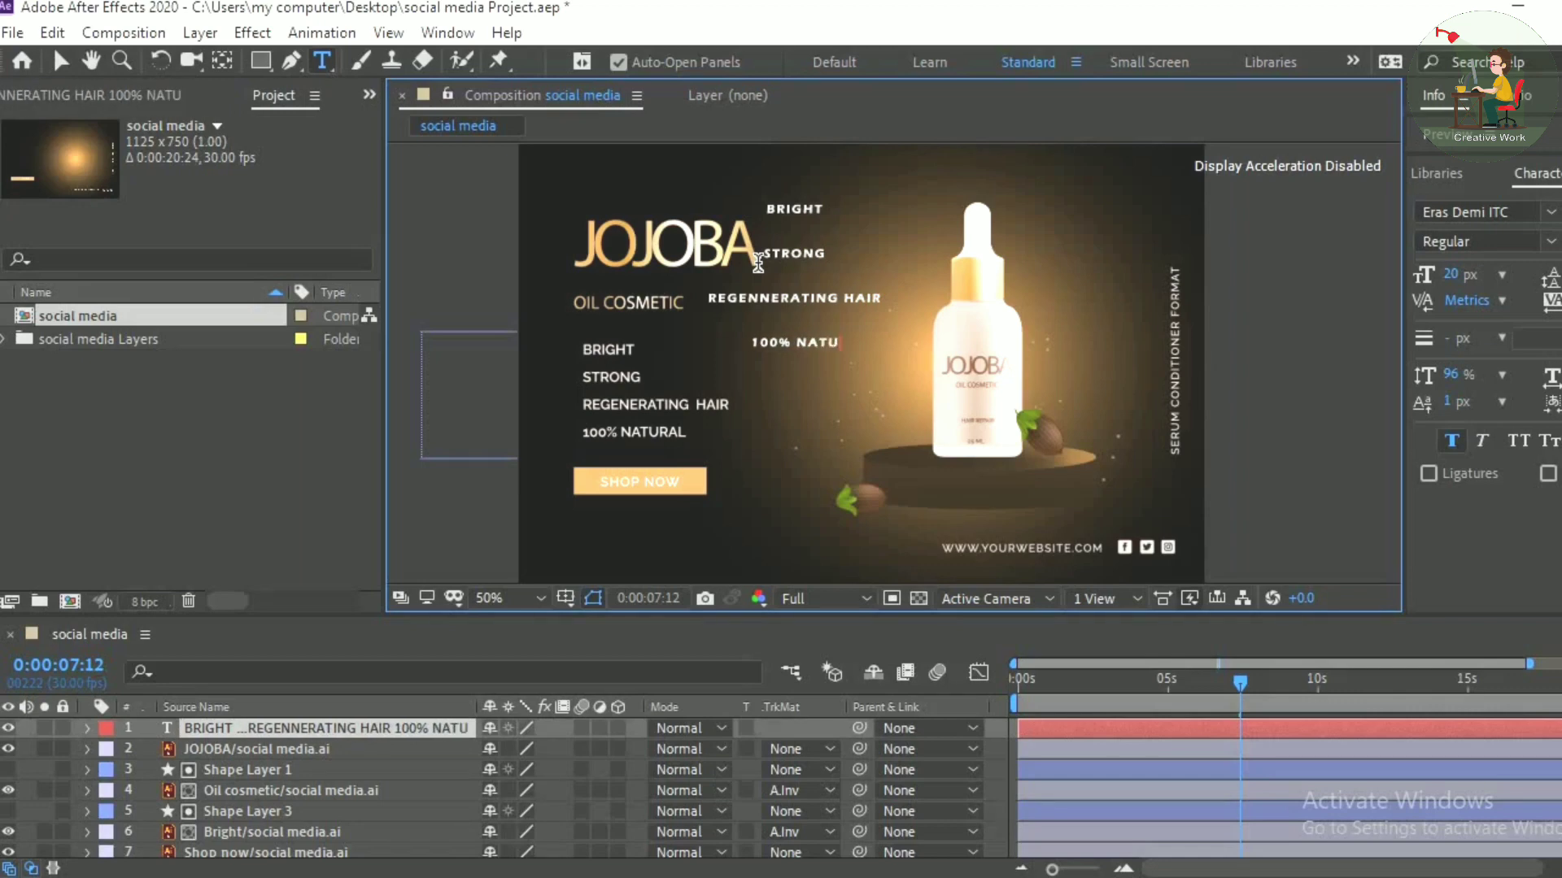
type("RAL")
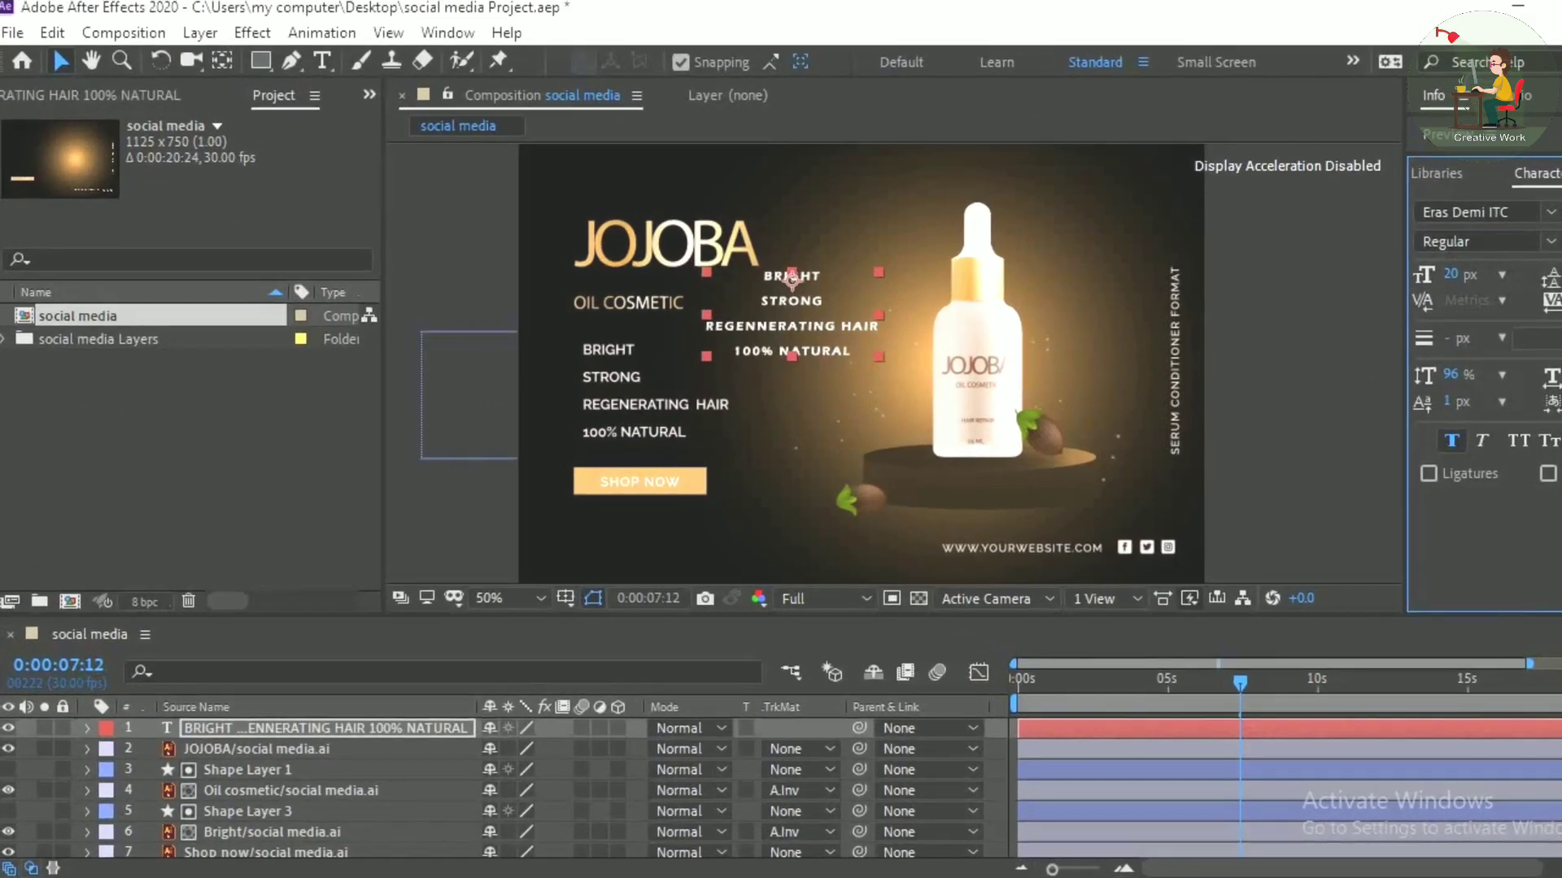
Step: Left-align the new feature text block and delete the original Bright list layer above the SHOP NOW button
left_click_drag(1559, 743, 1407, 742)
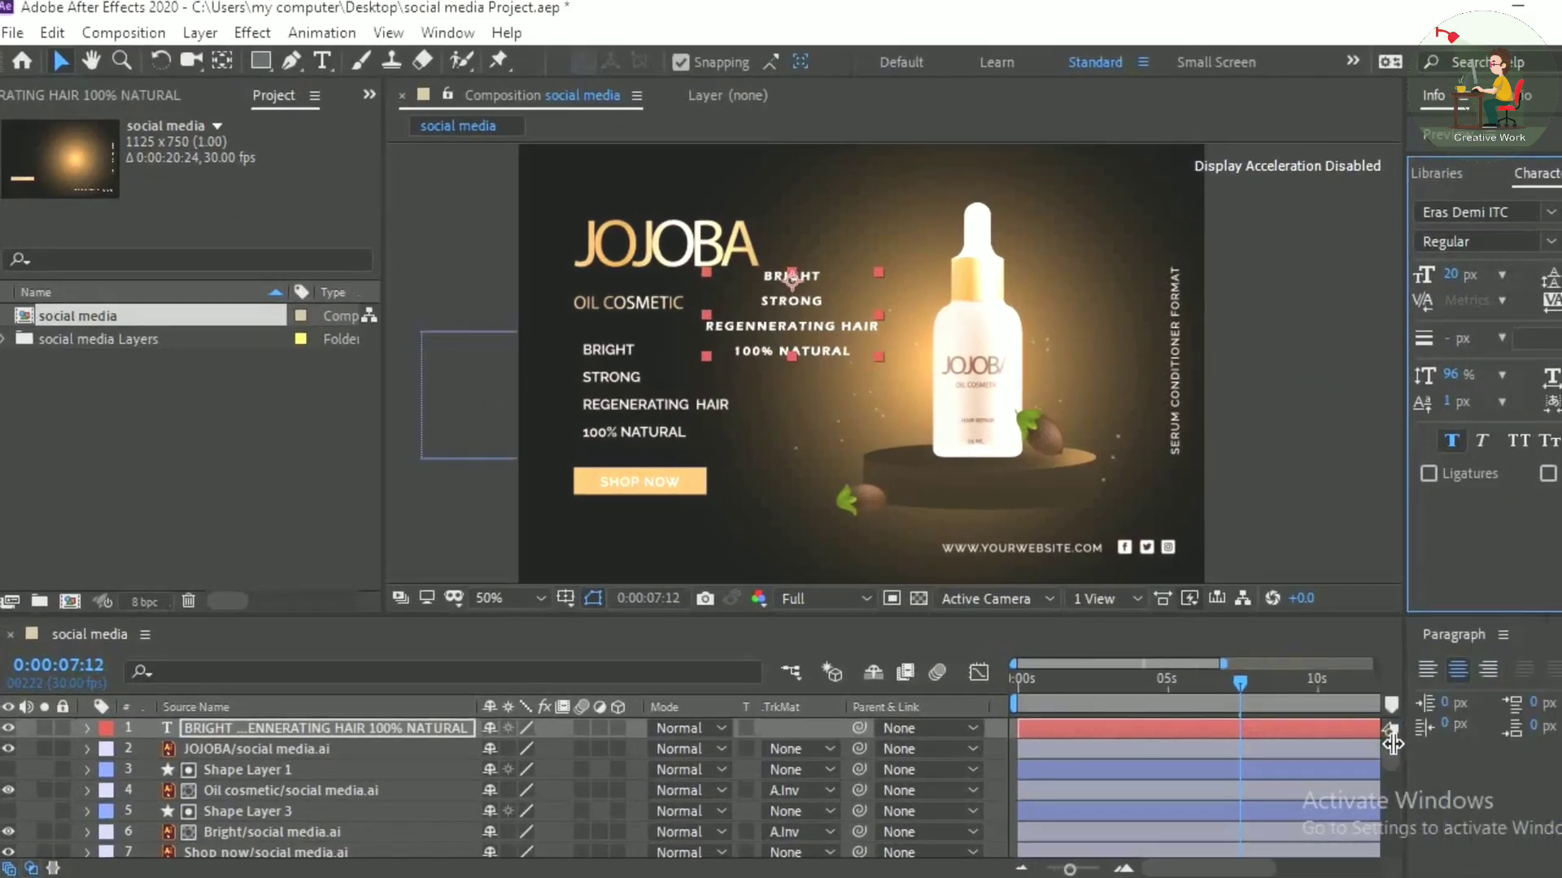
left_click(1427, 667)
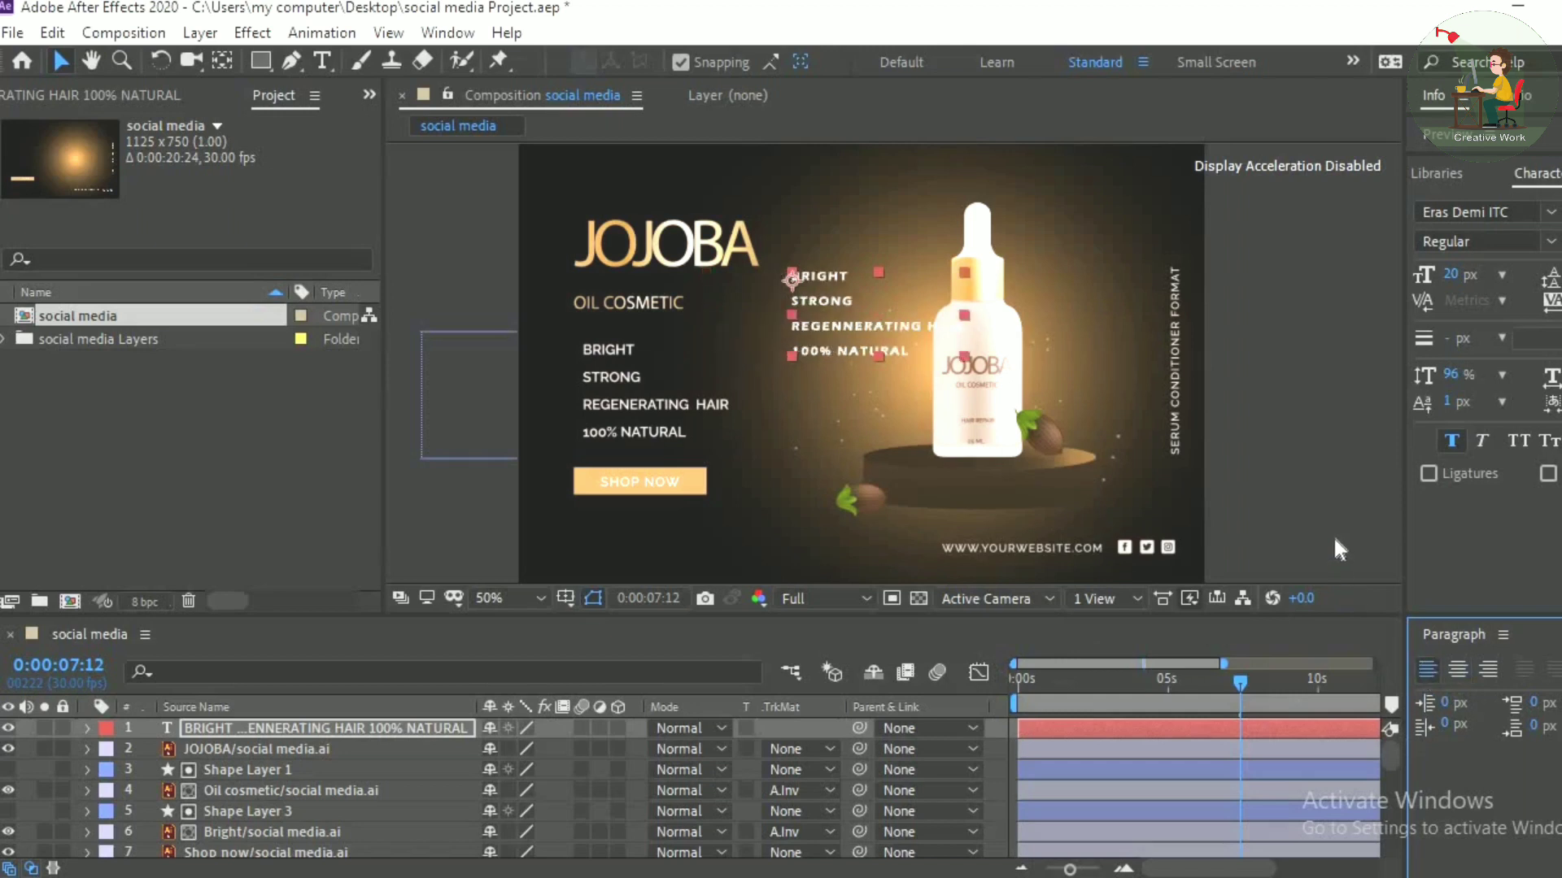
left_click(646, 432)
key("Delete")
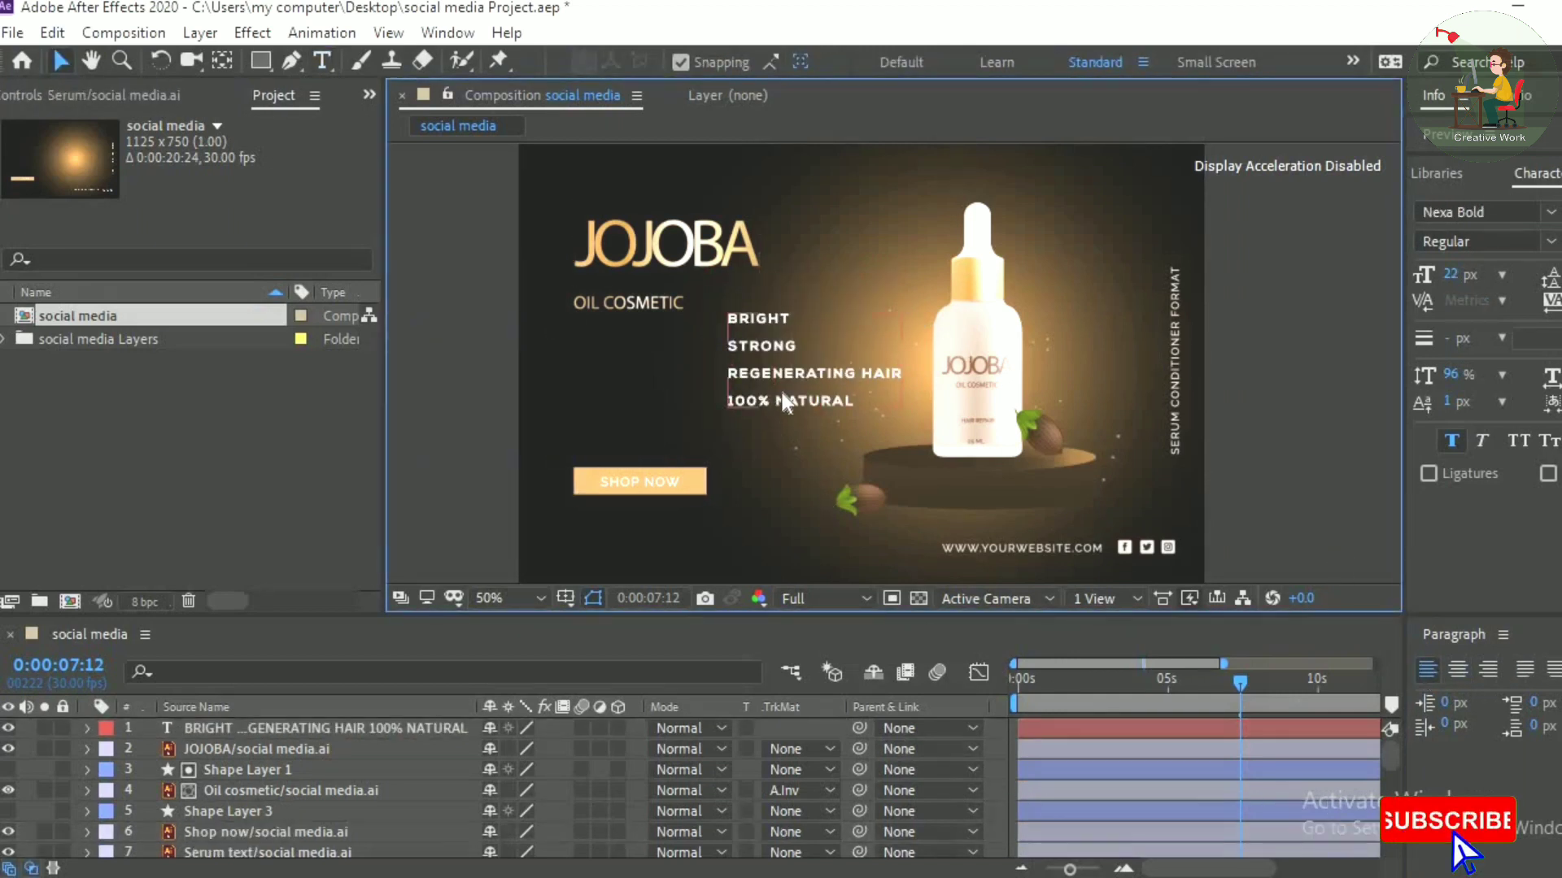
Step: Move the new feature text block into the space between OIL COSMETIC and the SHOP NOW button
left_click(785, 403)
left_click_drag(785, 403, 636, 431)
left_click(1275, 480)
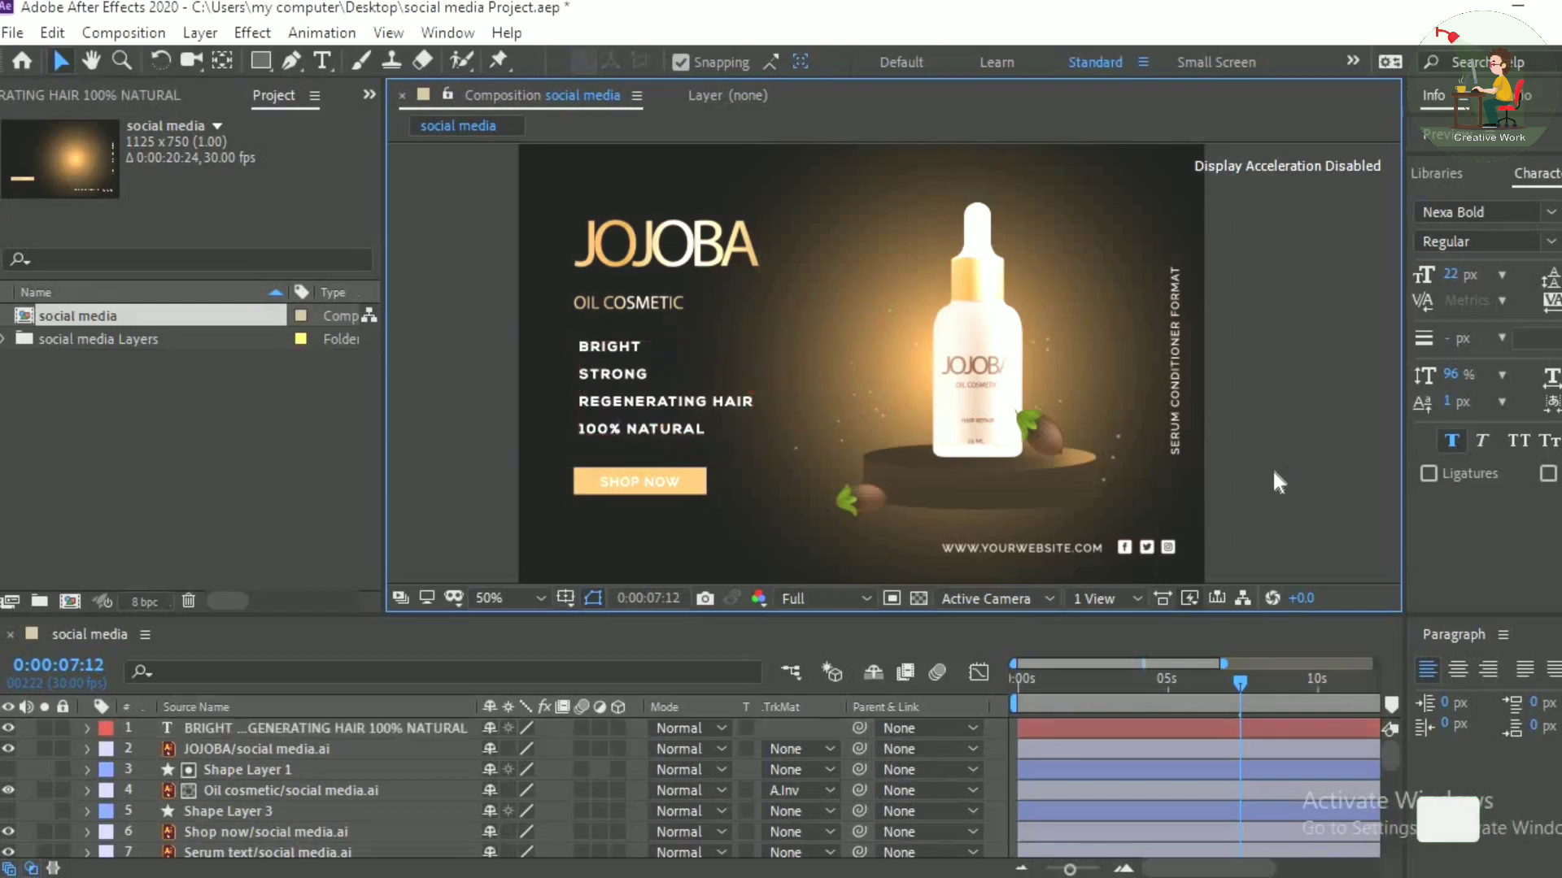
Step: Set the font of the BRIGHT to 100% NATURAL feature text to Open Sans
left_click(683, 429)
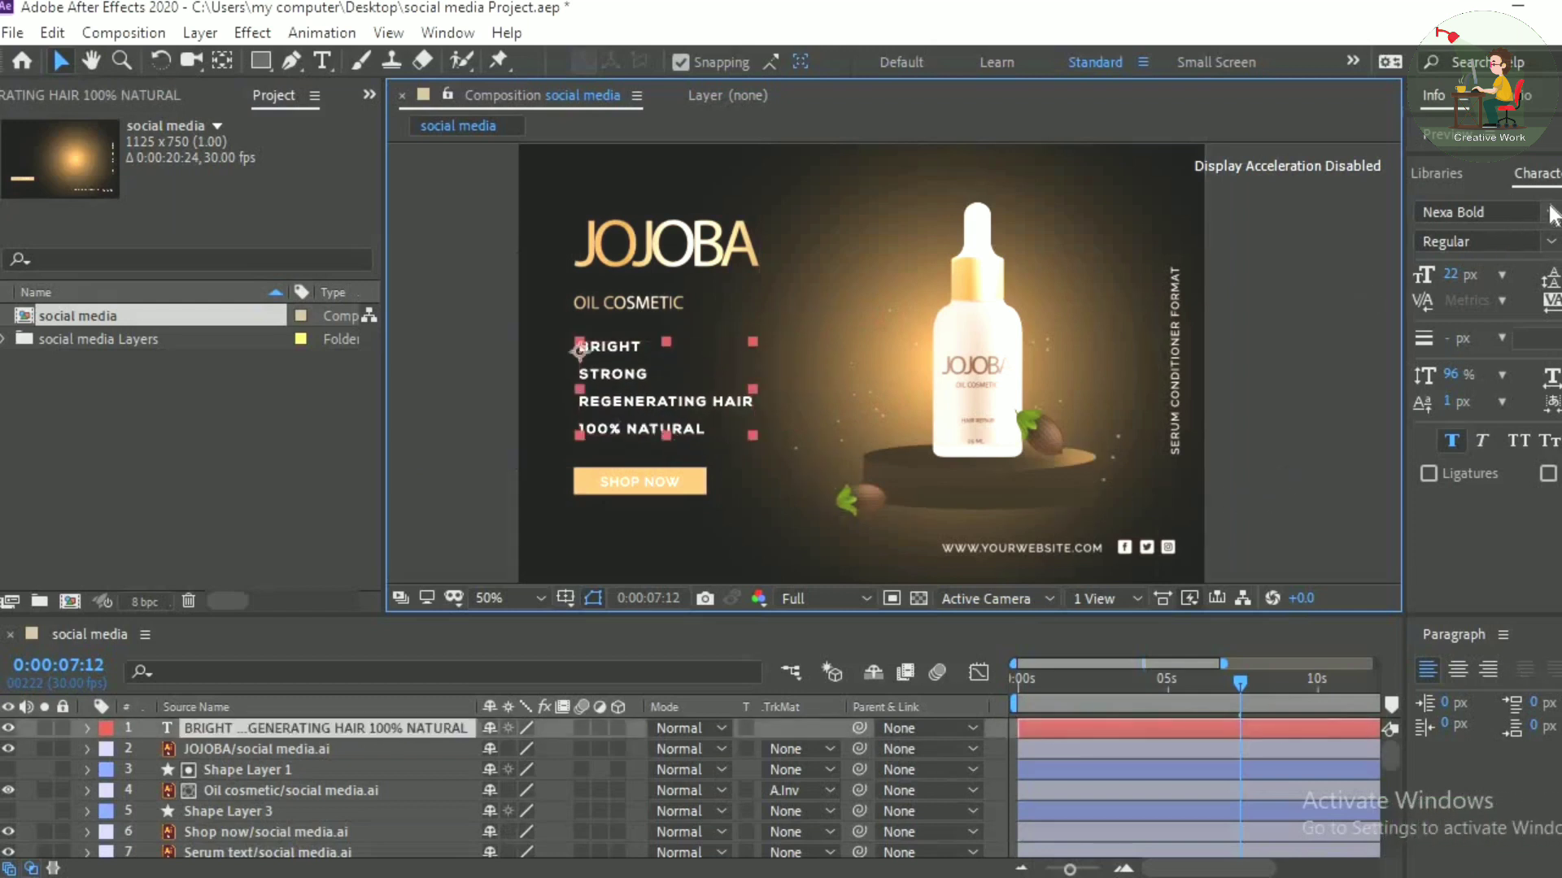
left_click(1551, 212)
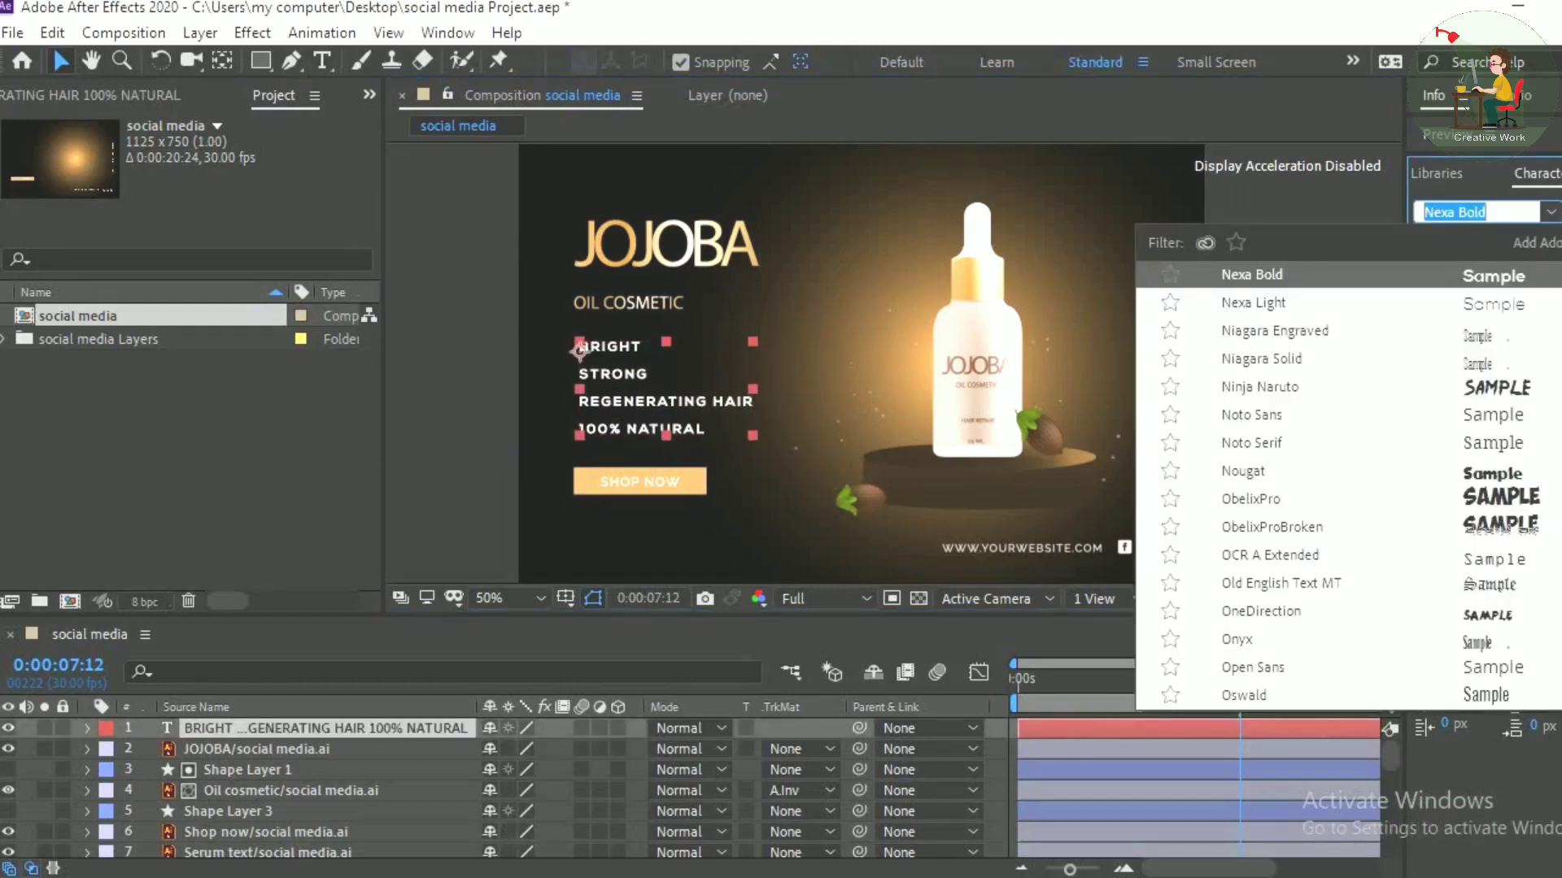
scroll(1342, 488, "down", 3)
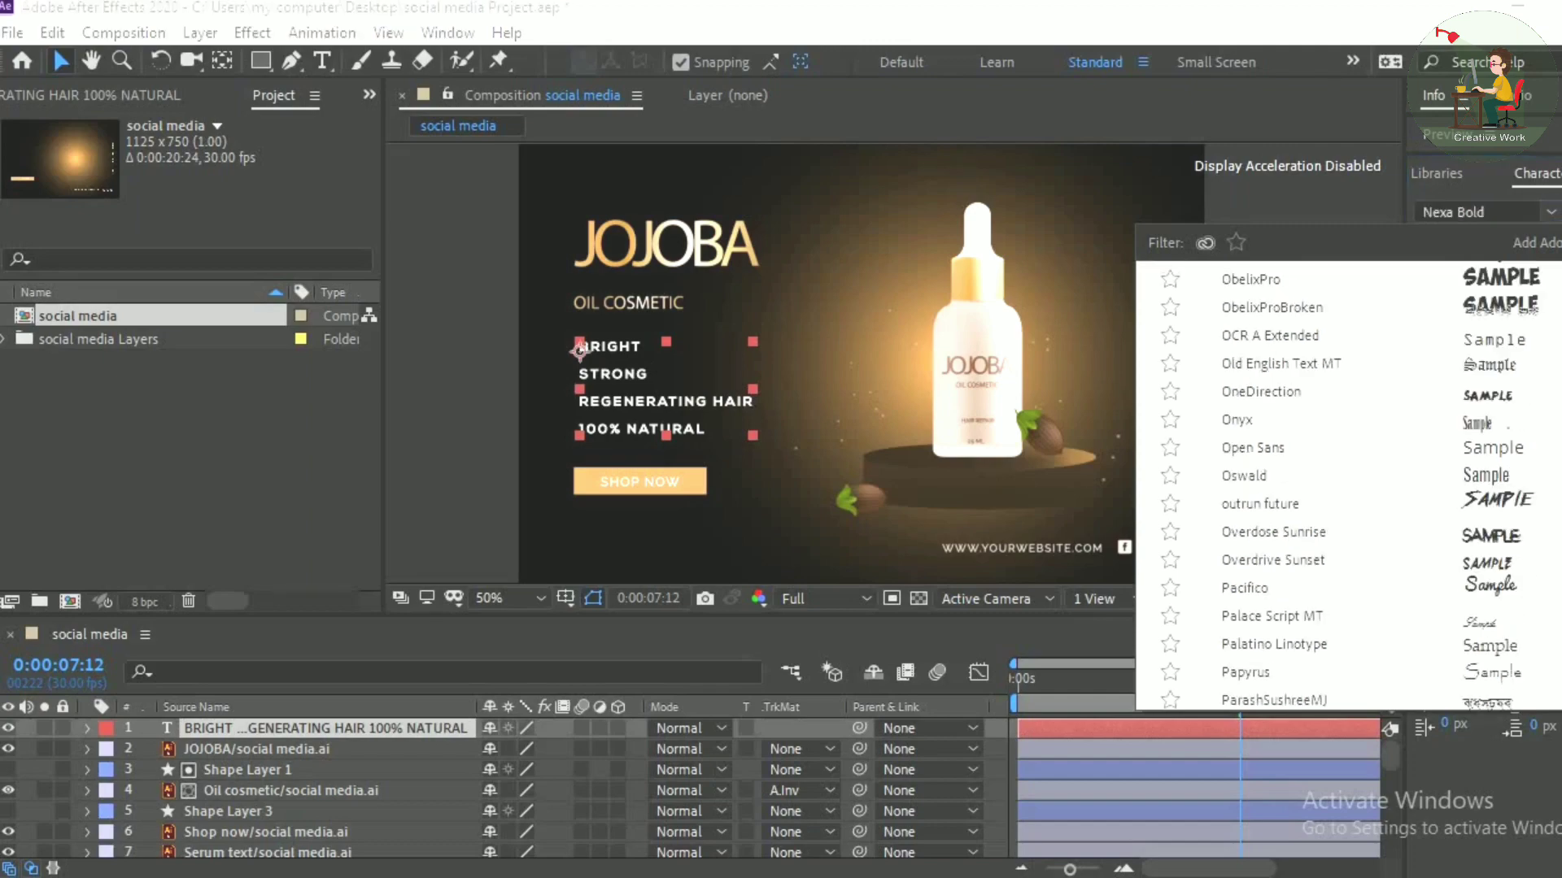
left_click(1510, 447)
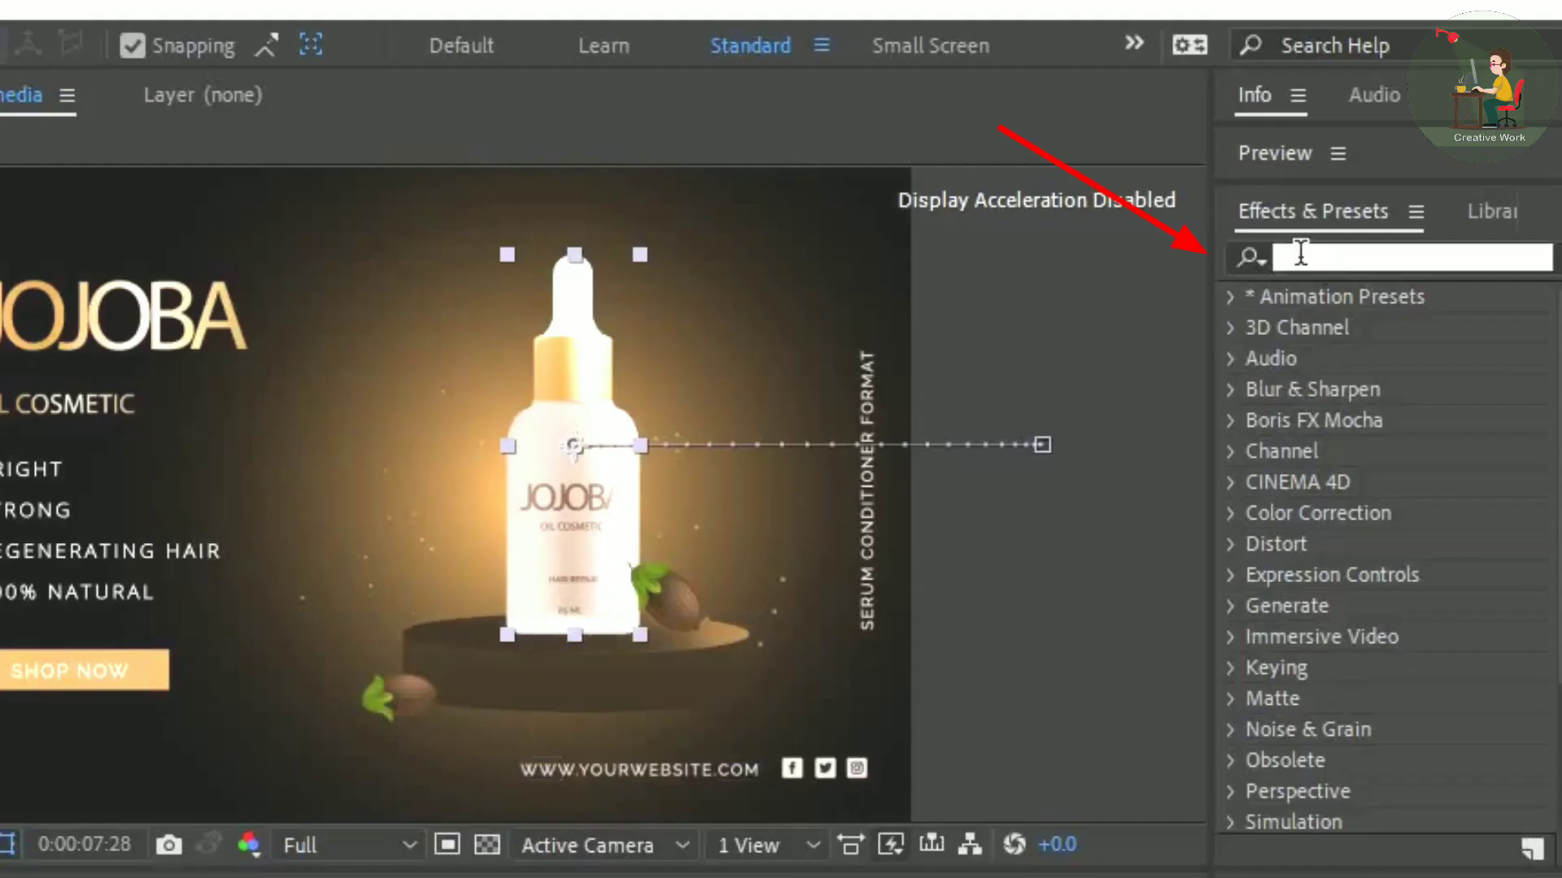
Step: Find the Fade Up Characters animation preset, apply it to the feature text at 0:00:07:28 and preview the effect
left_click(1289, 262)
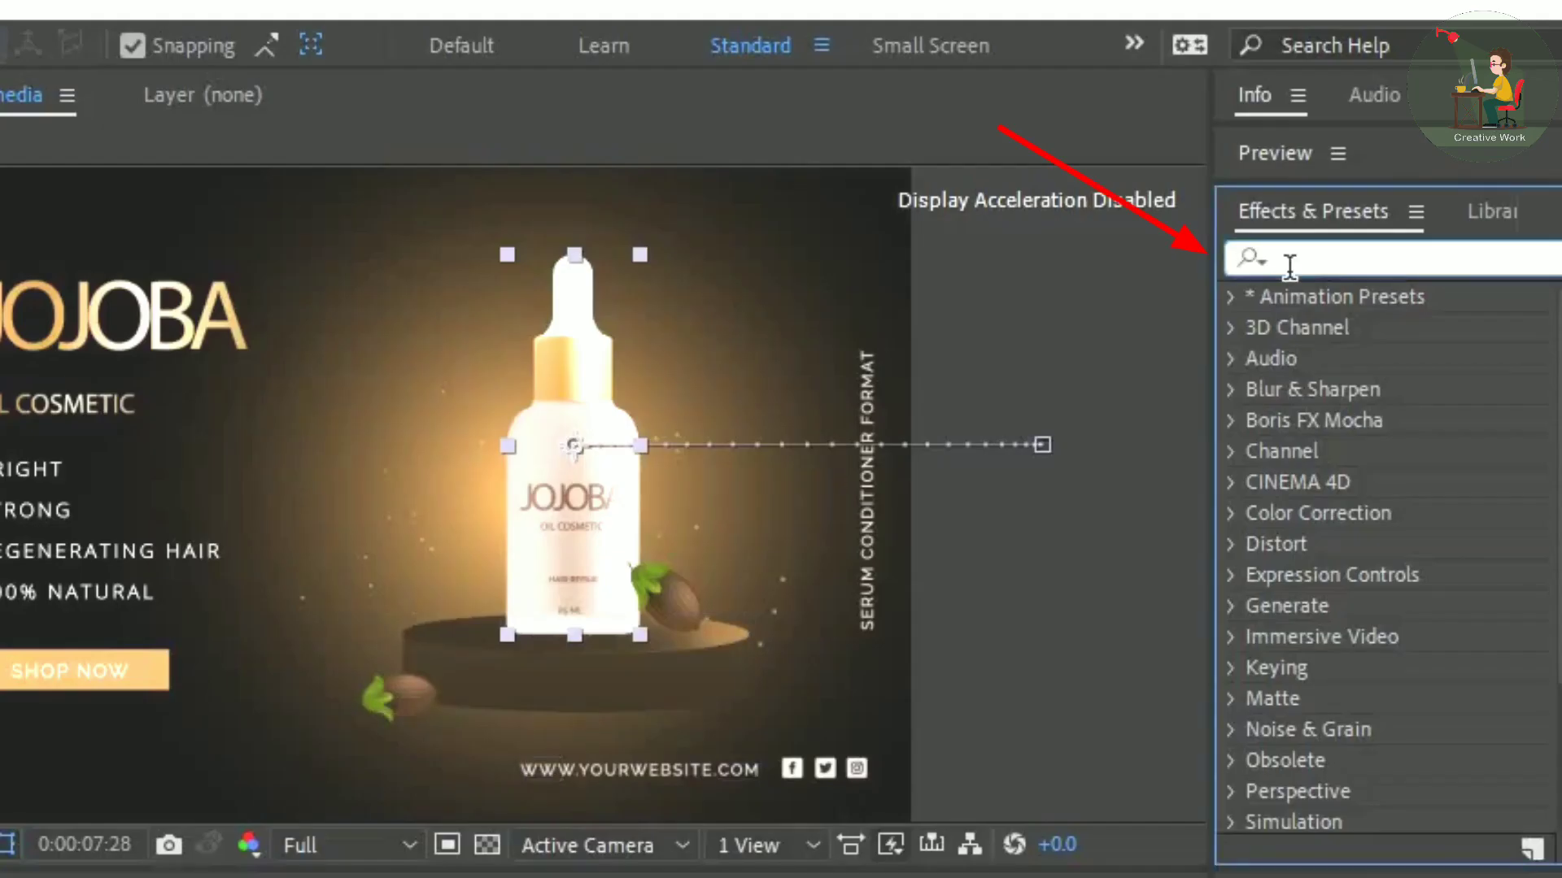
type("fade")
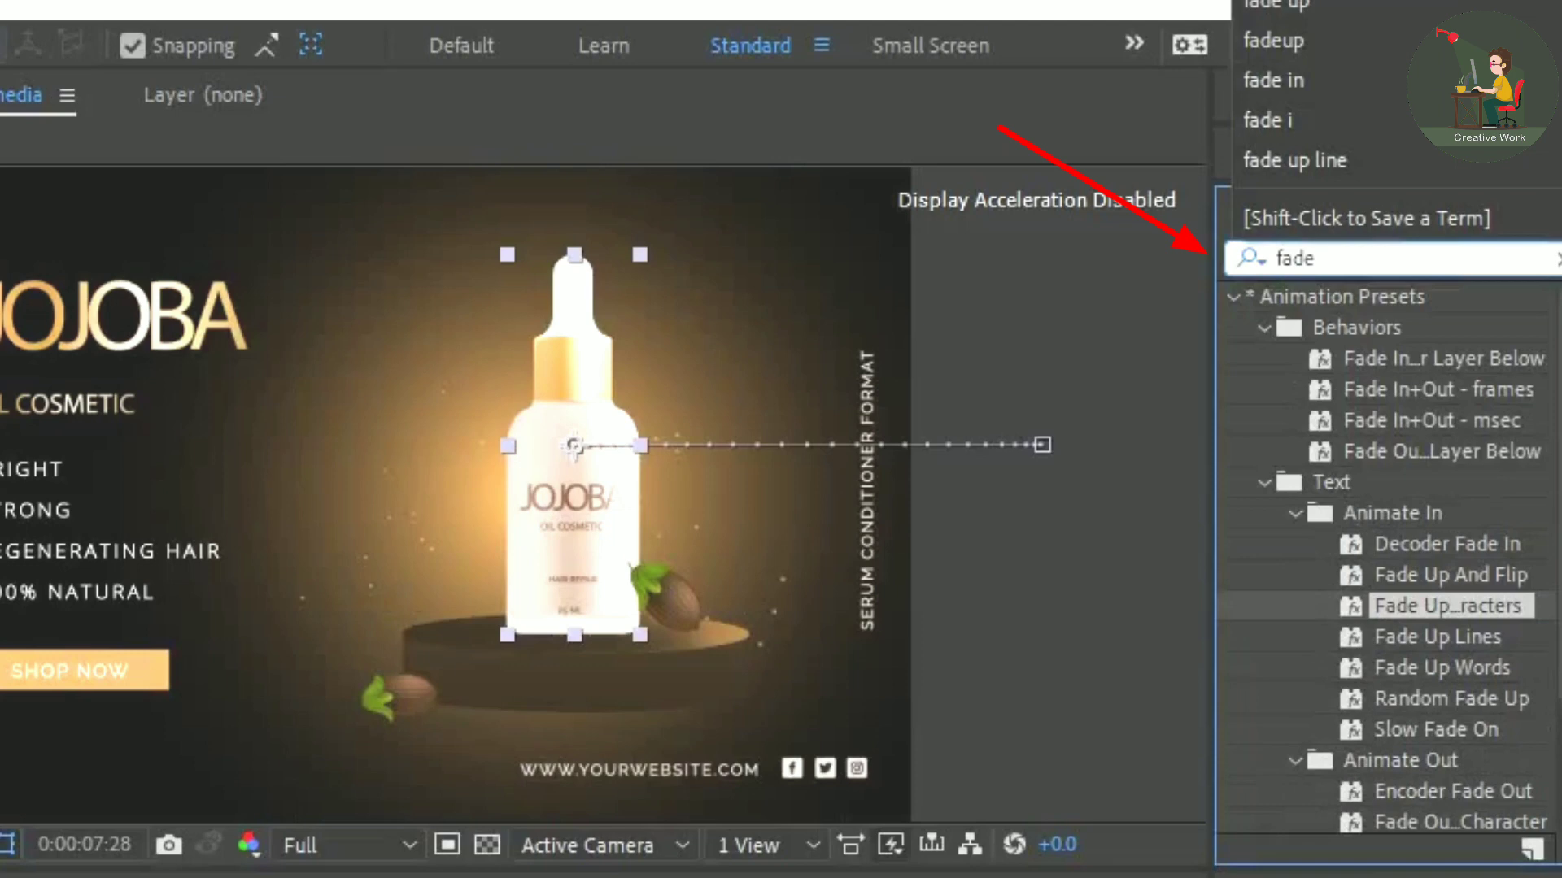
type(" up")
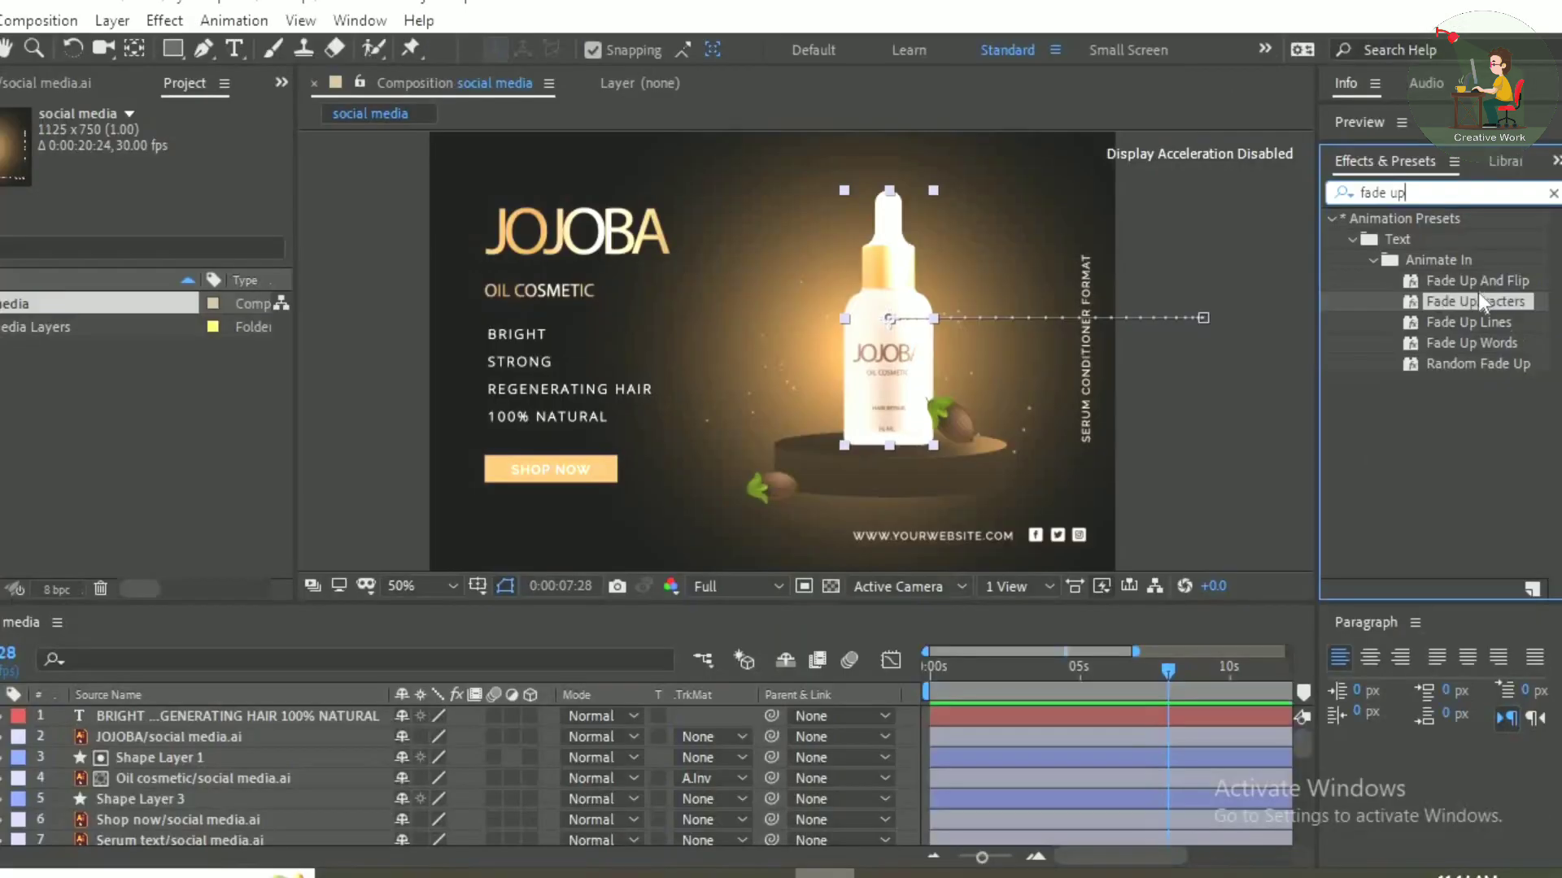
left_click_drag(1479, 299, 572, 397)
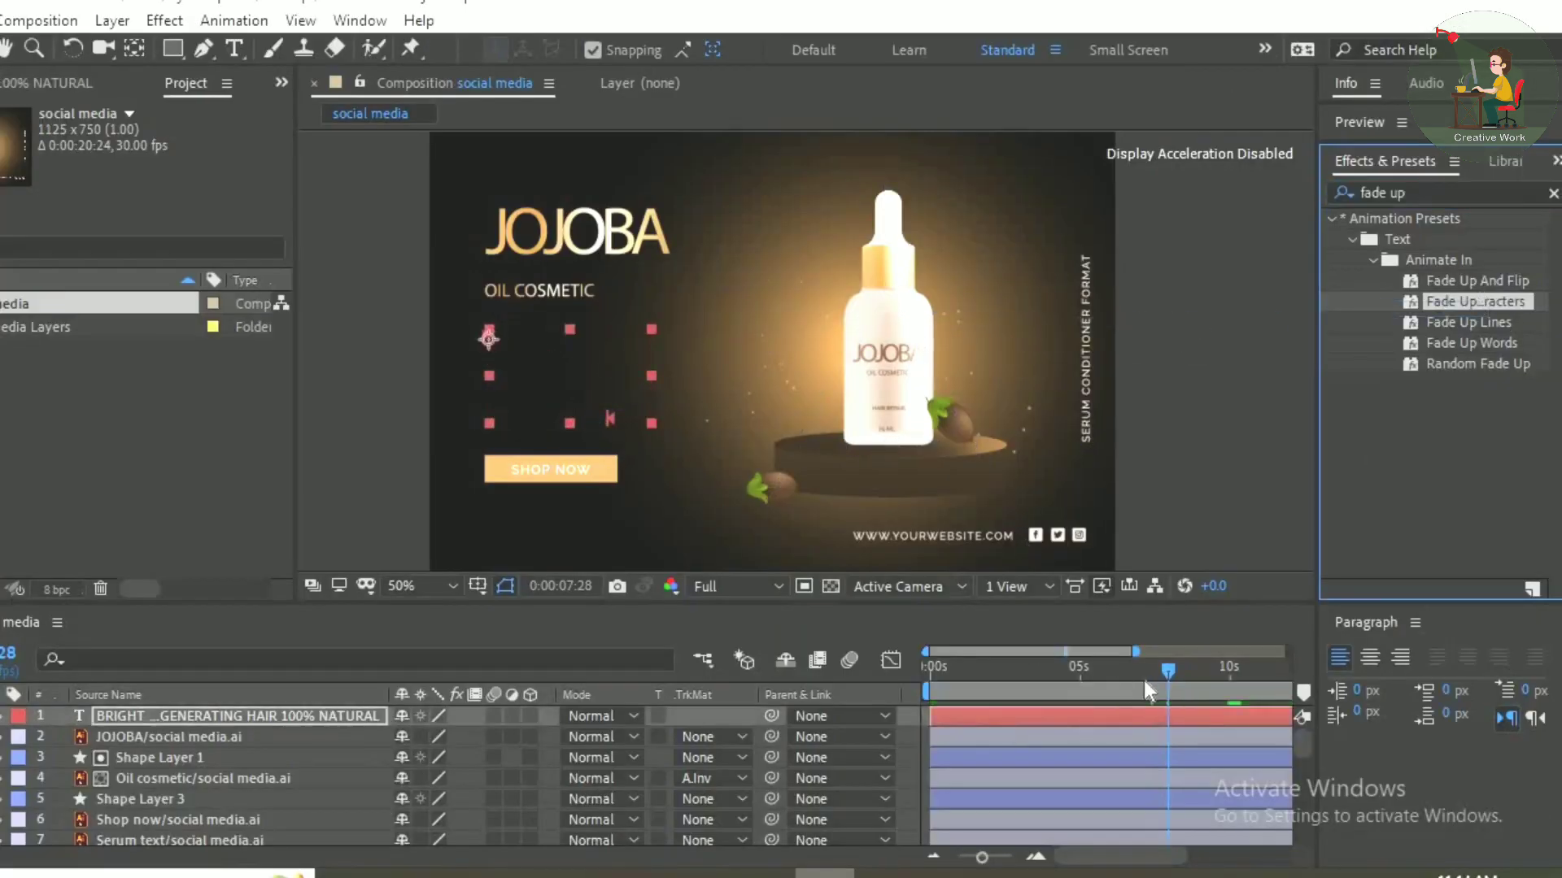
key("space")
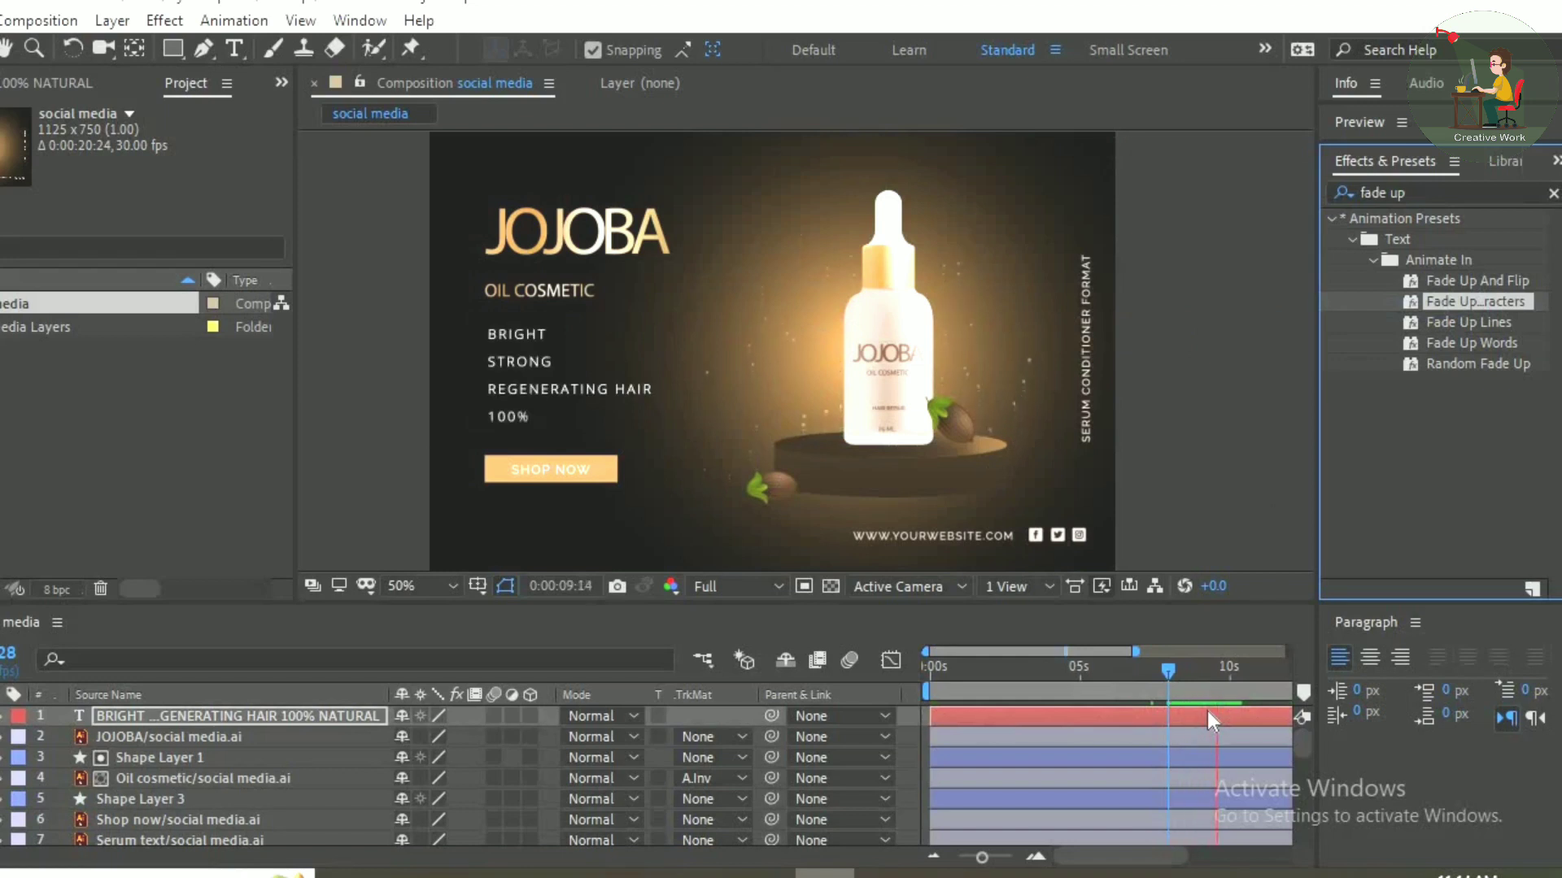
key("space")
Step: Shift the feature text's Range Selector Start keyframes earlier, to about 4 and 6 seconds, and preview the fade
key("u")
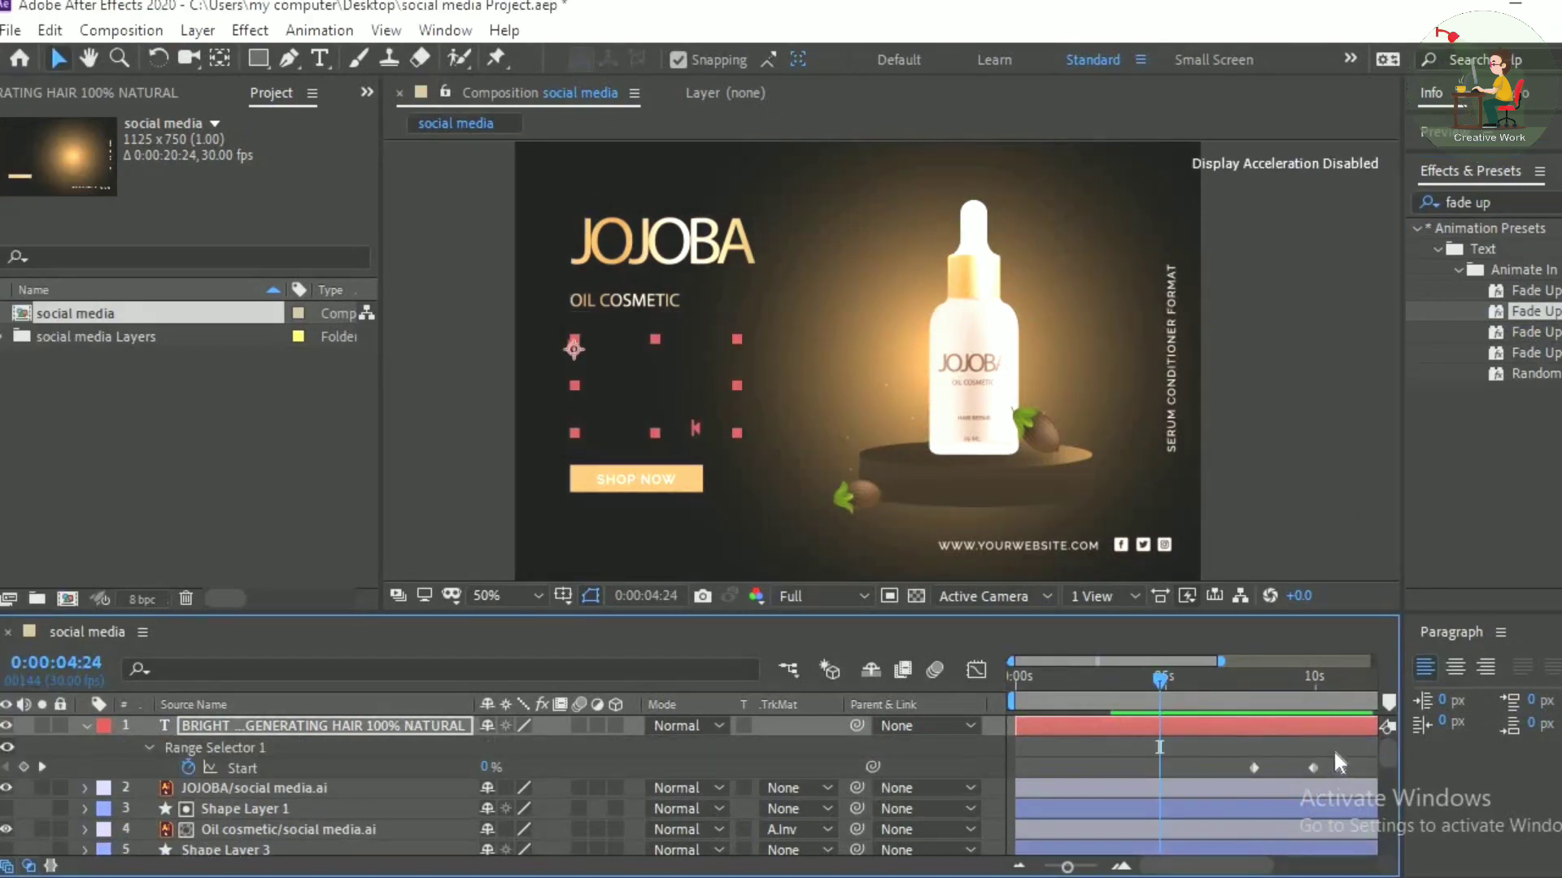
left_click_drag(1311, 768, 1217, 770)
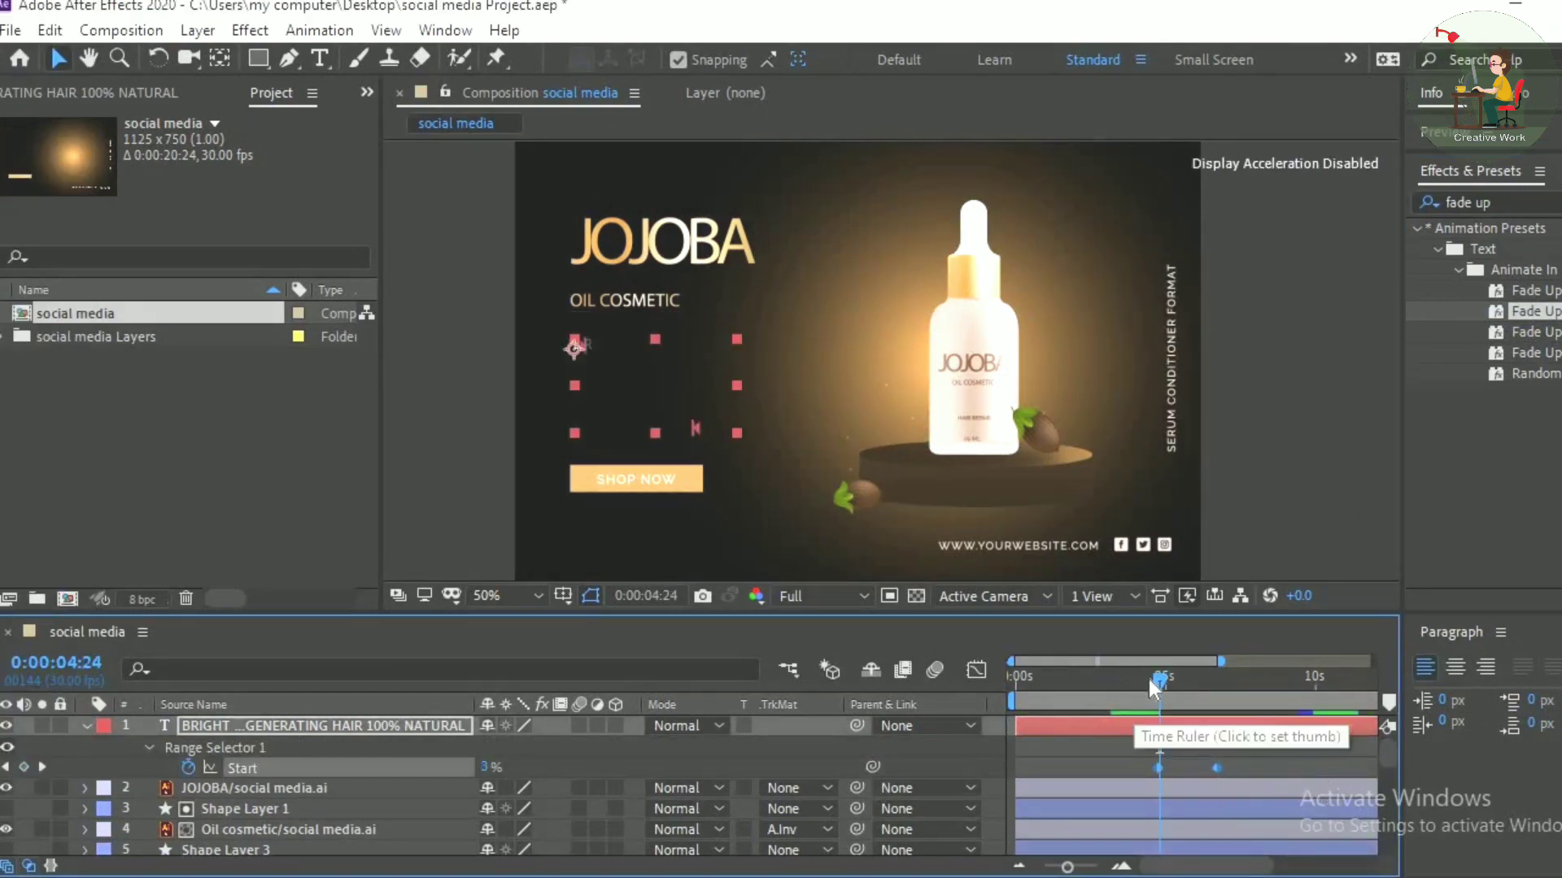
left_click_drag(1152, 680, 1110, 680)
key("space")
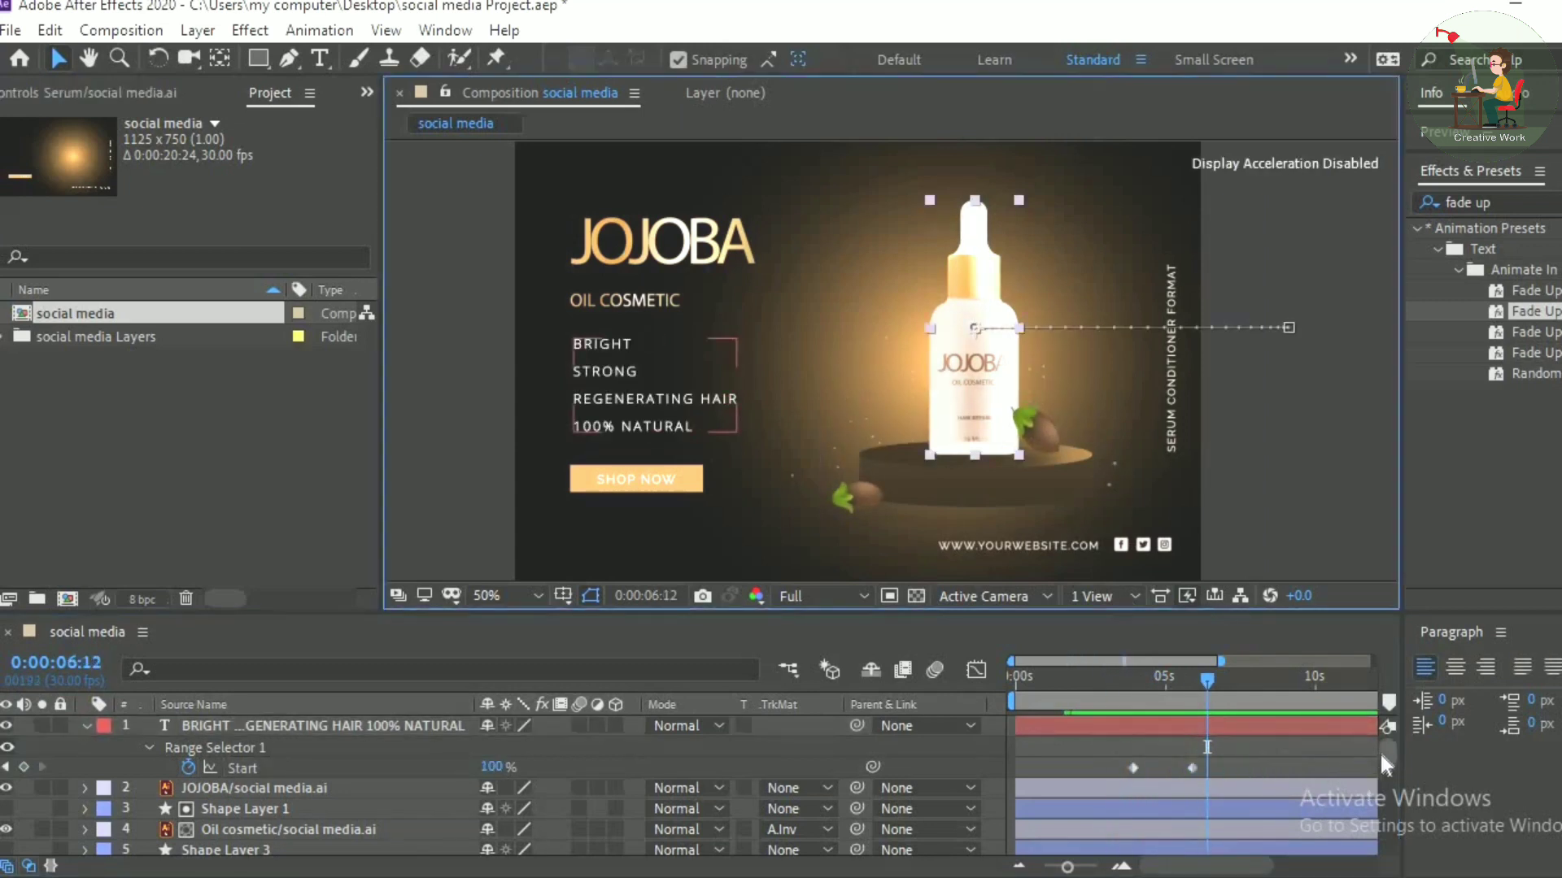
Step: Copy the Serum layer's first two CC Light Sweep Center keyframes and paste them at 0:00:06:04
left_click_drag(1383, 752, 1385, 795)
scroll(367, 732, "up", 3)
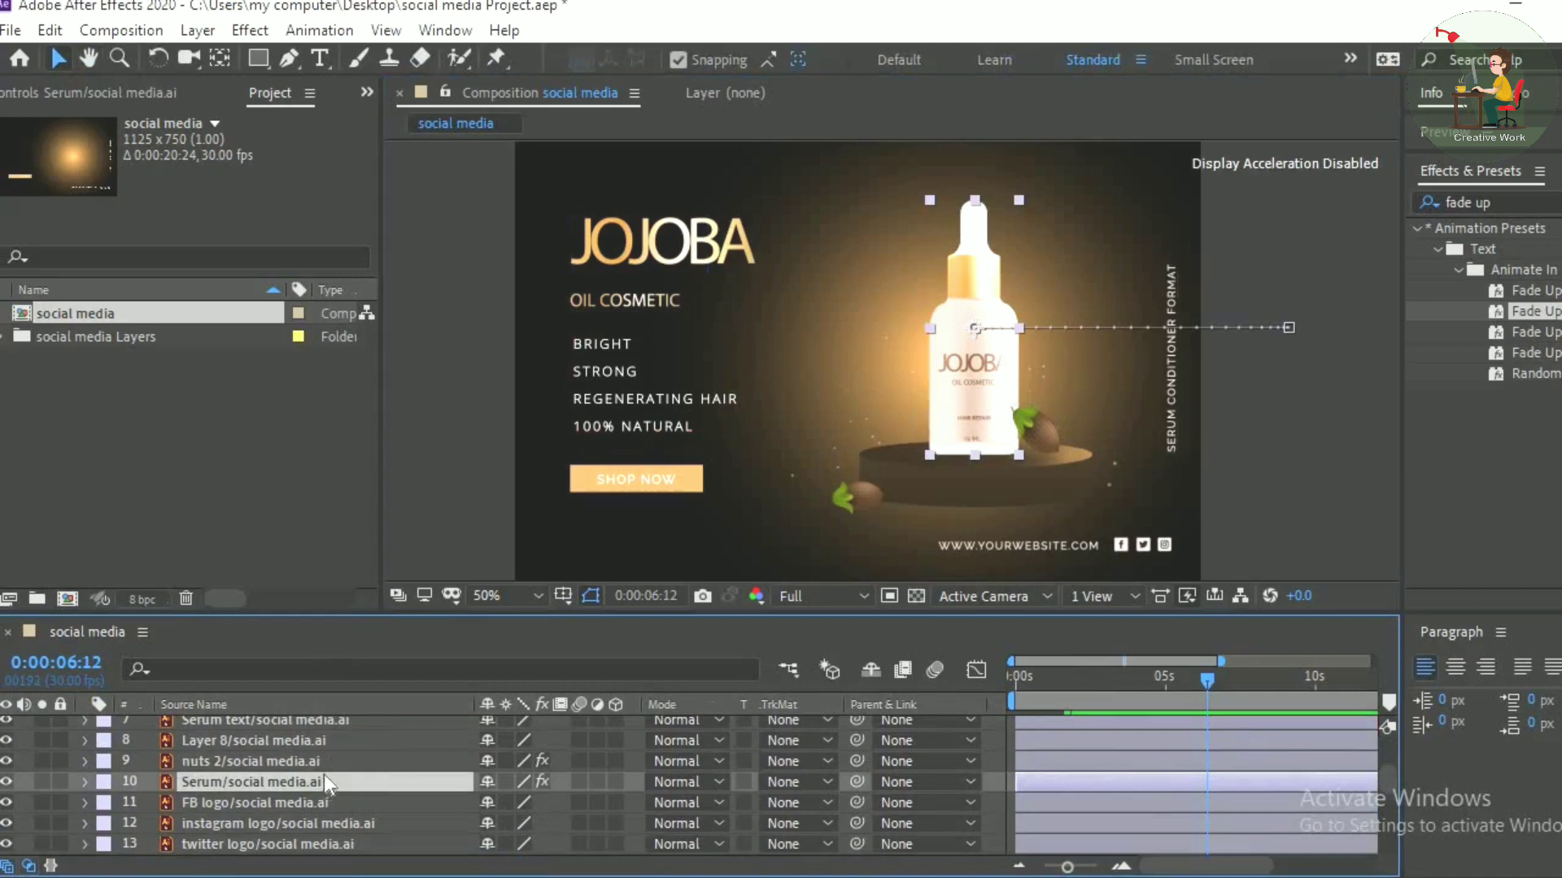
key("u")
left_click(23, 824)
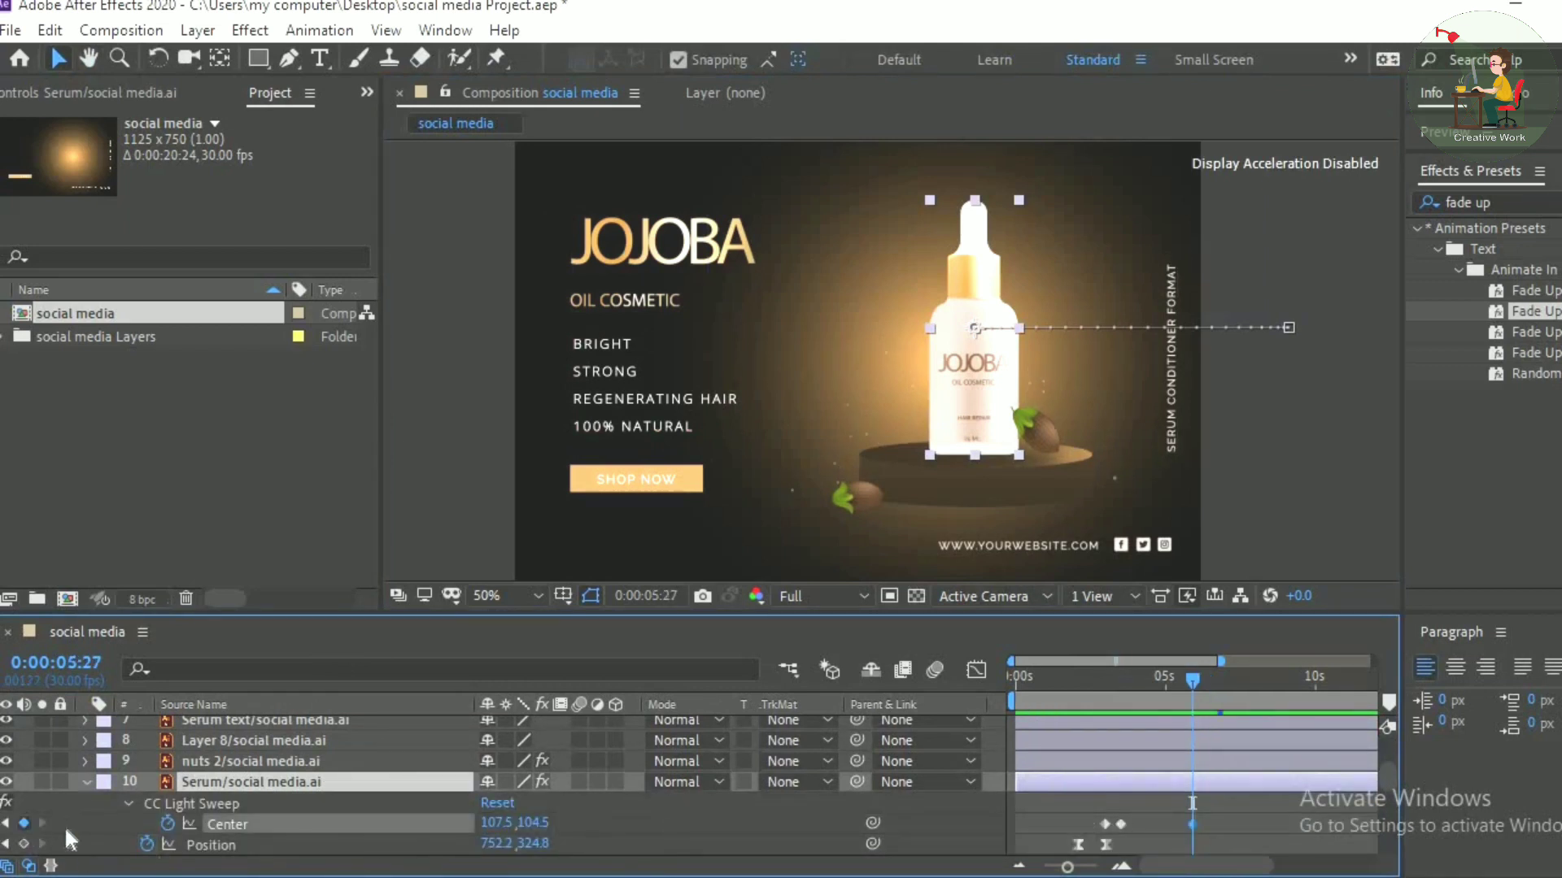
left_click(1204, 685)
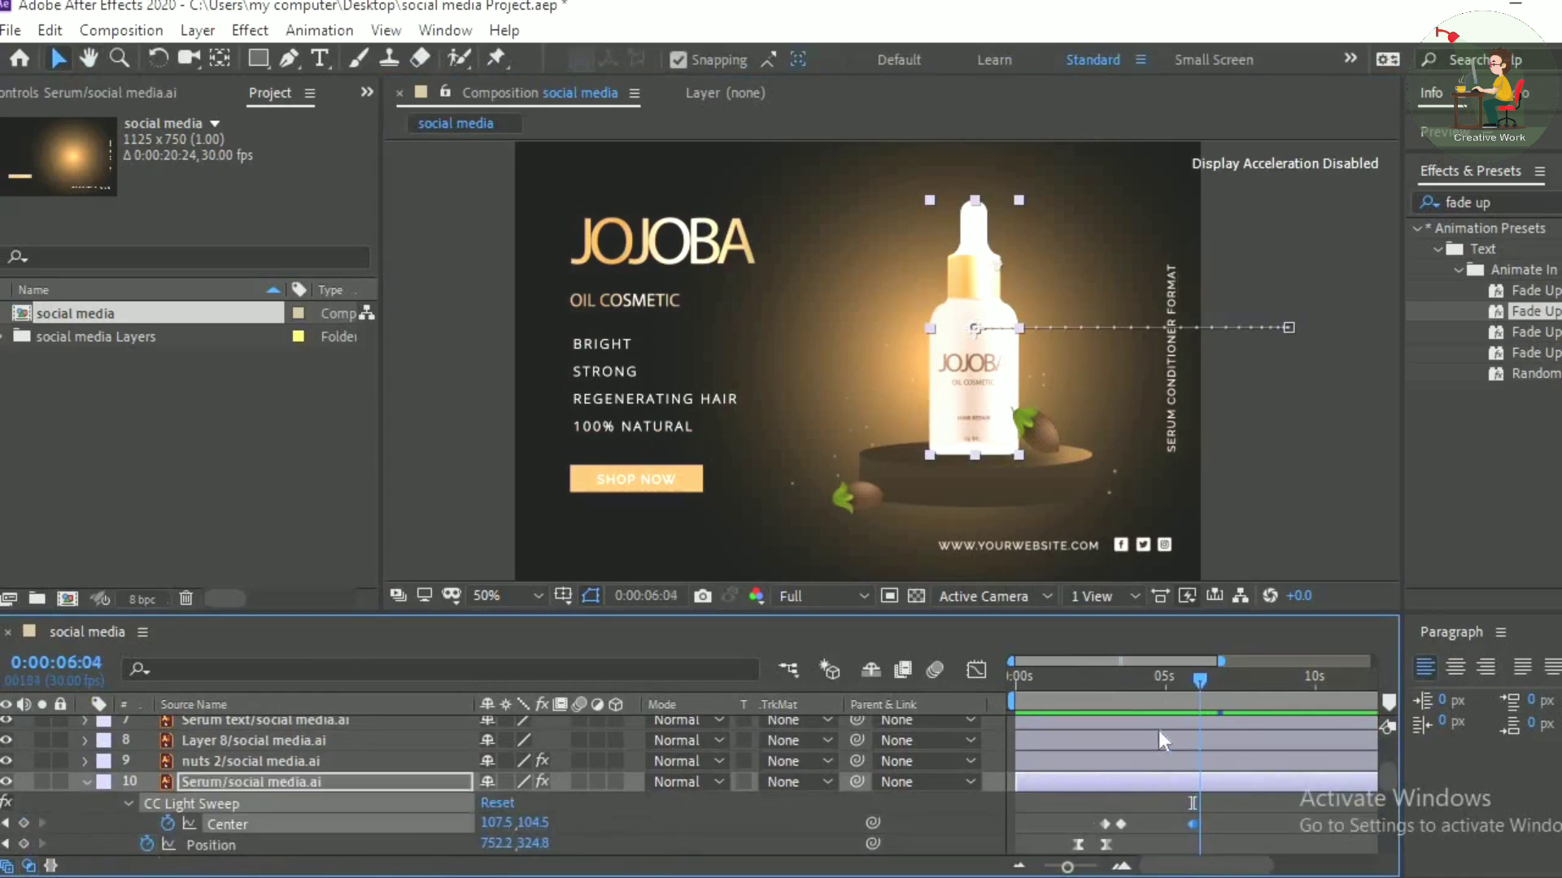
left_click_drag(1067, 805, 1136, 827)
key("ctrl+c")
key("ctrl+v")
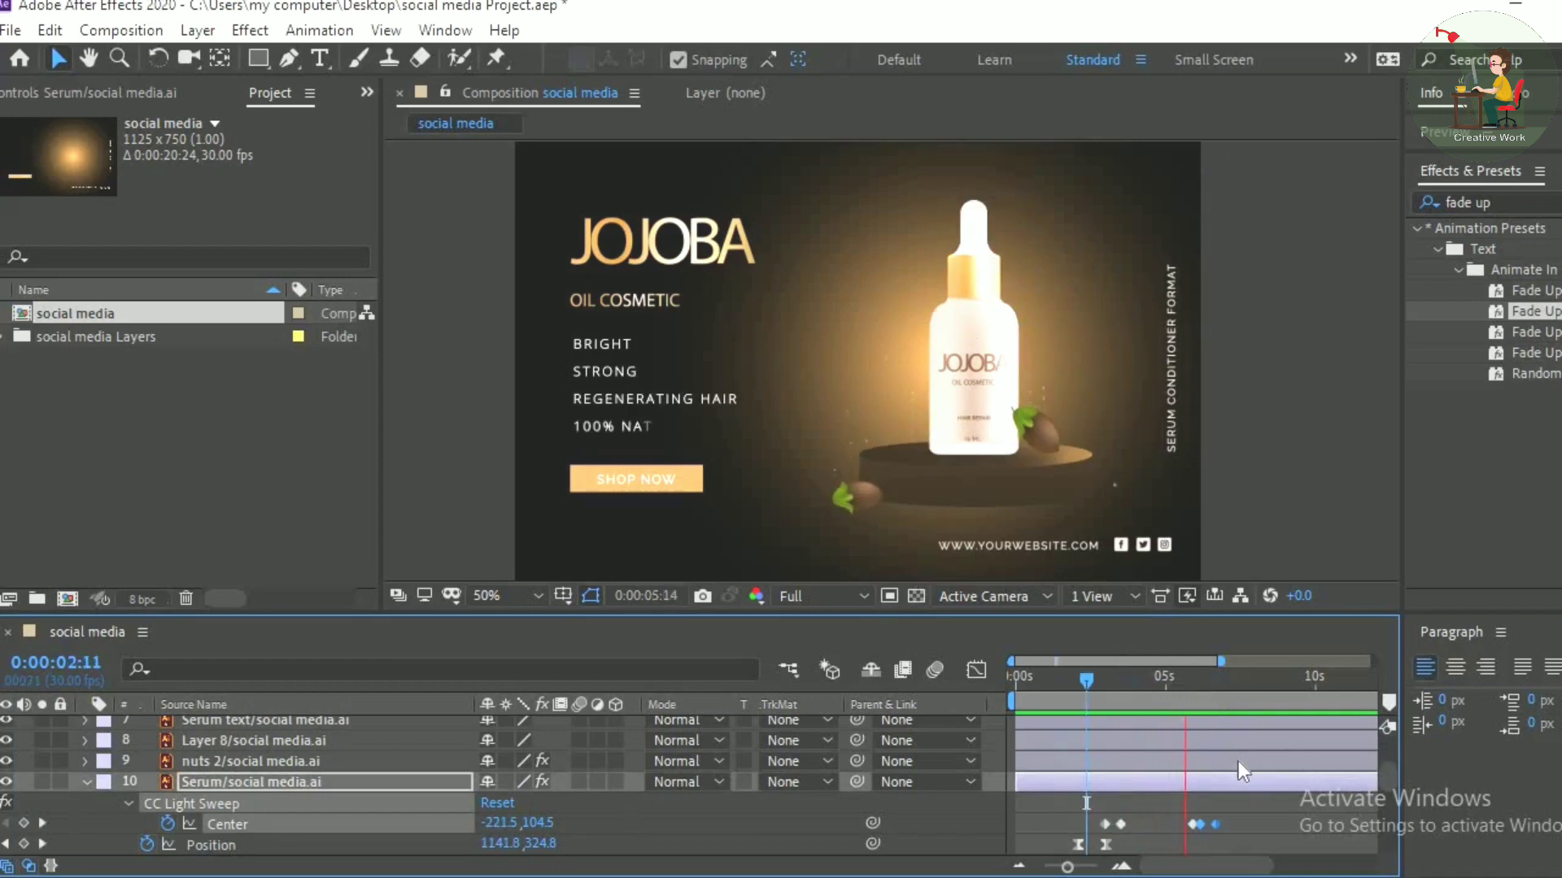
Step: Preview the repeated light sweep and shift its last three Center keyframes to between about 7 and 8 seconds
key("space")
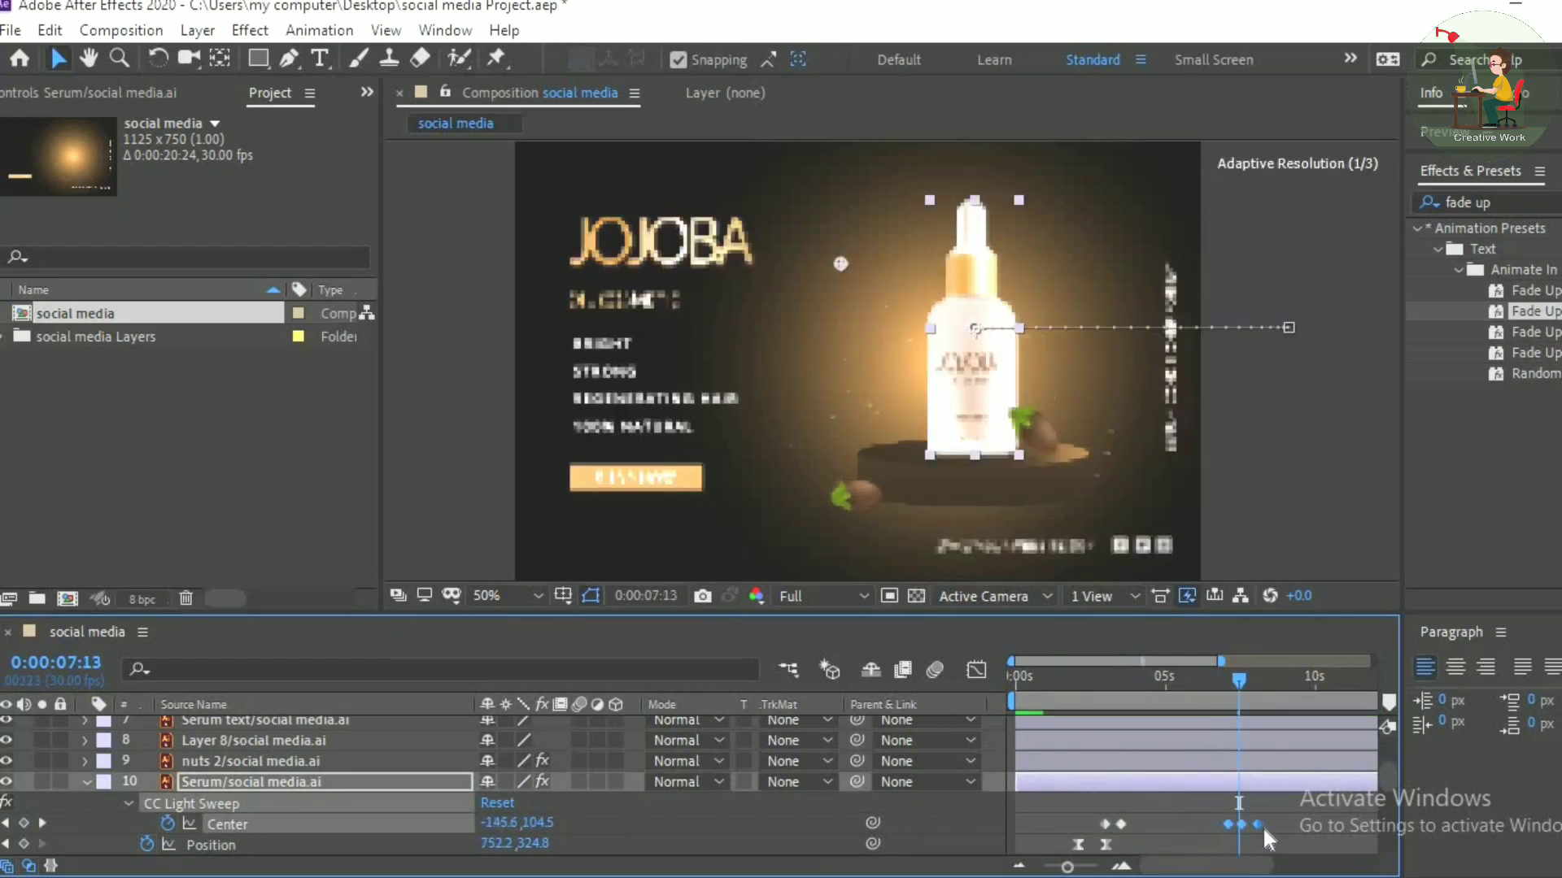
left_click(84, 782)
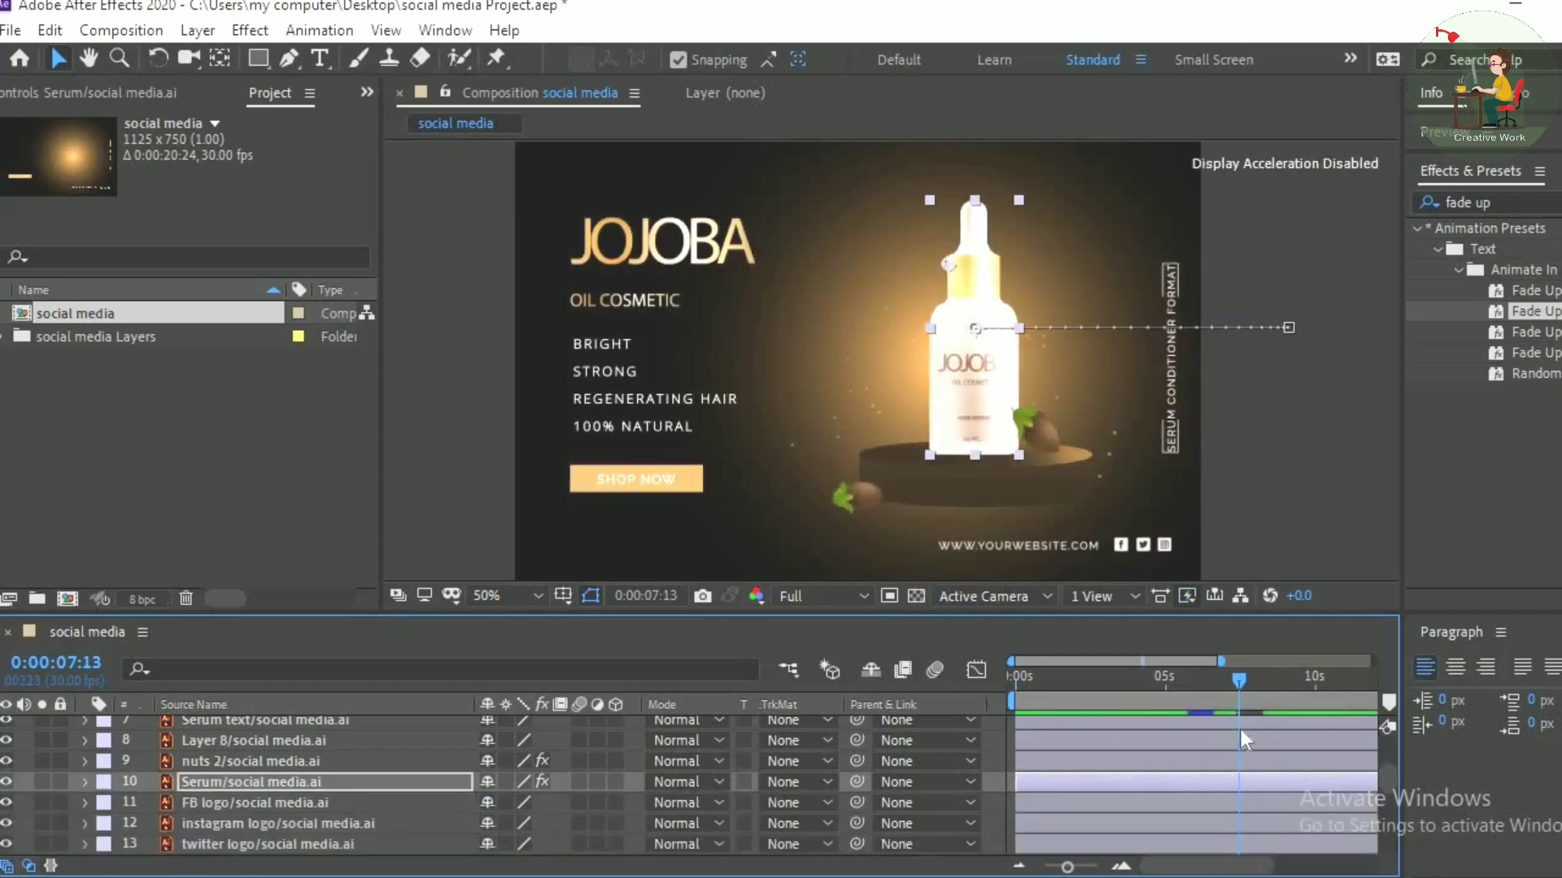
Step: Start keyframing the Shop now layer's Opacity at 0:00:06:05 with a value of 0%
scroll(1184, 769, "up", 2)
left_click(643, 475)
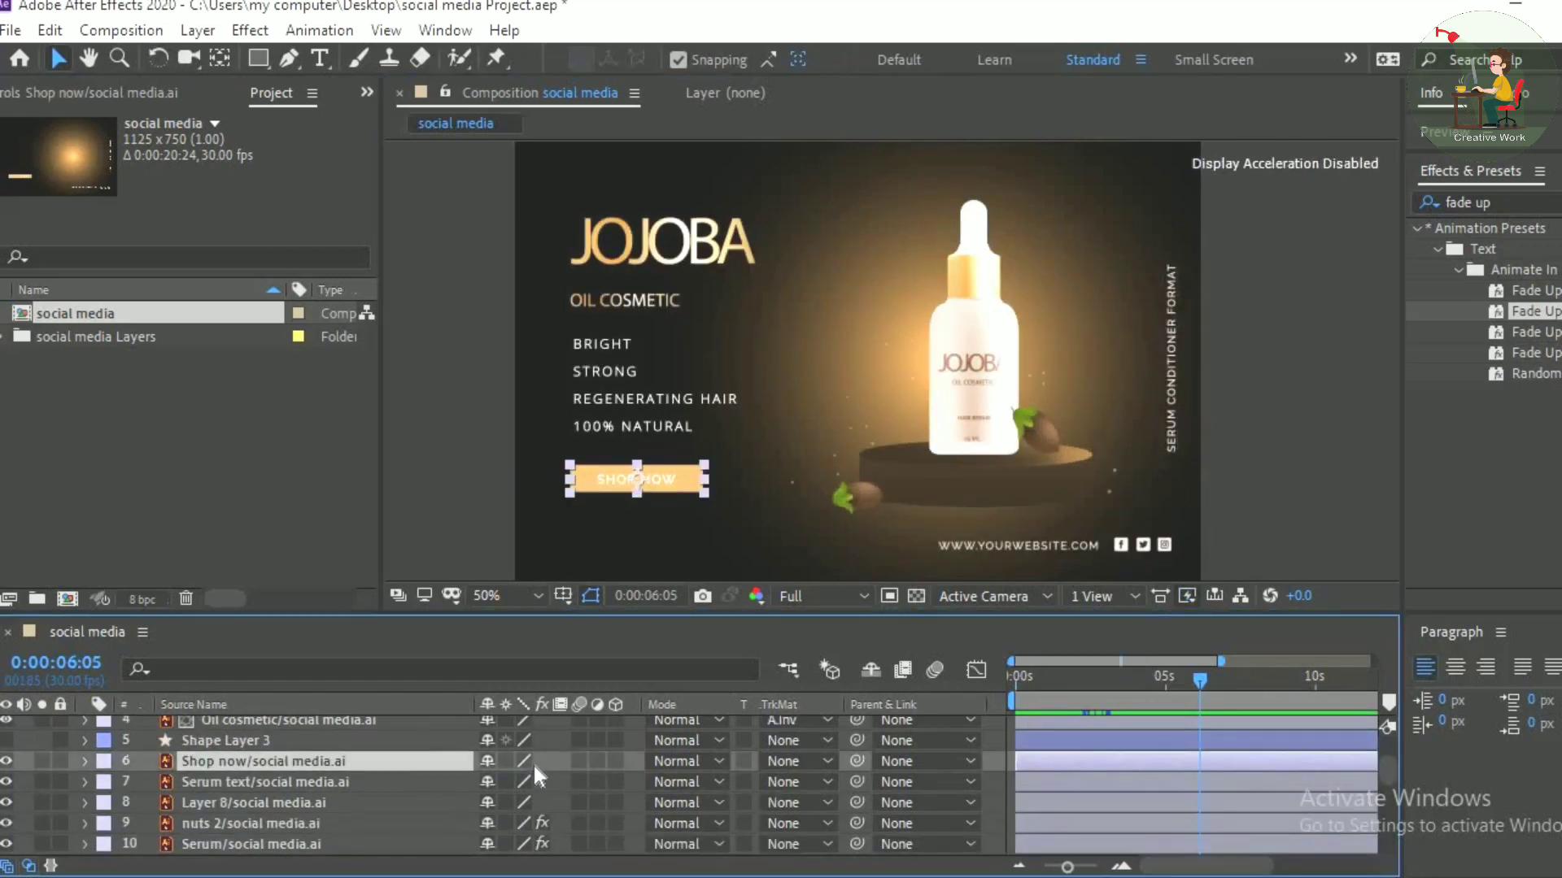
key("t")
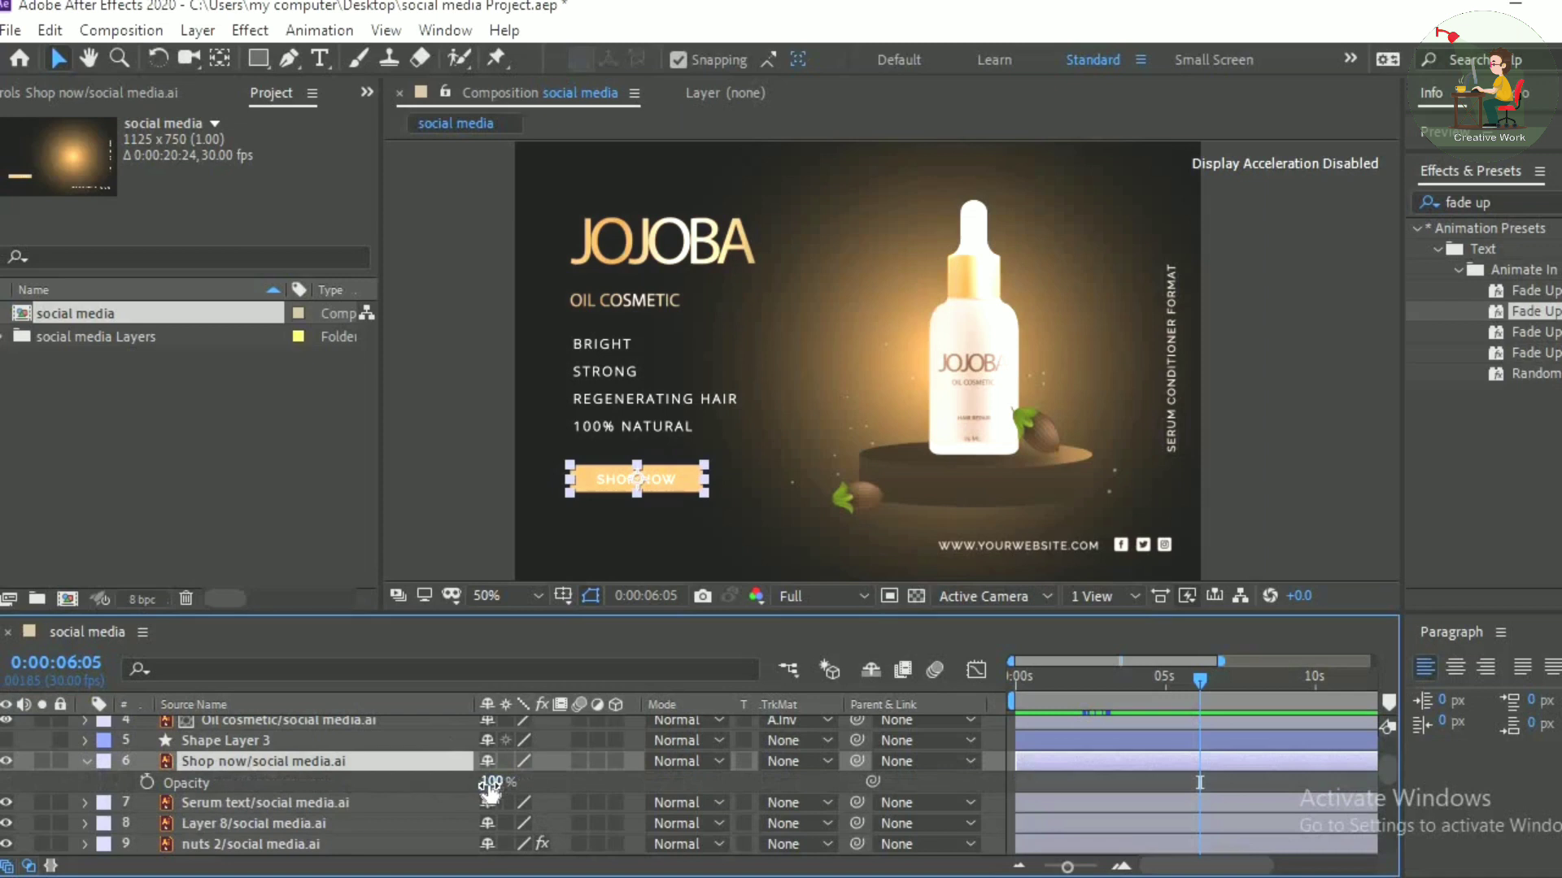
left_click(146, 782)
left_click_drag(493, 783, 265, 791)
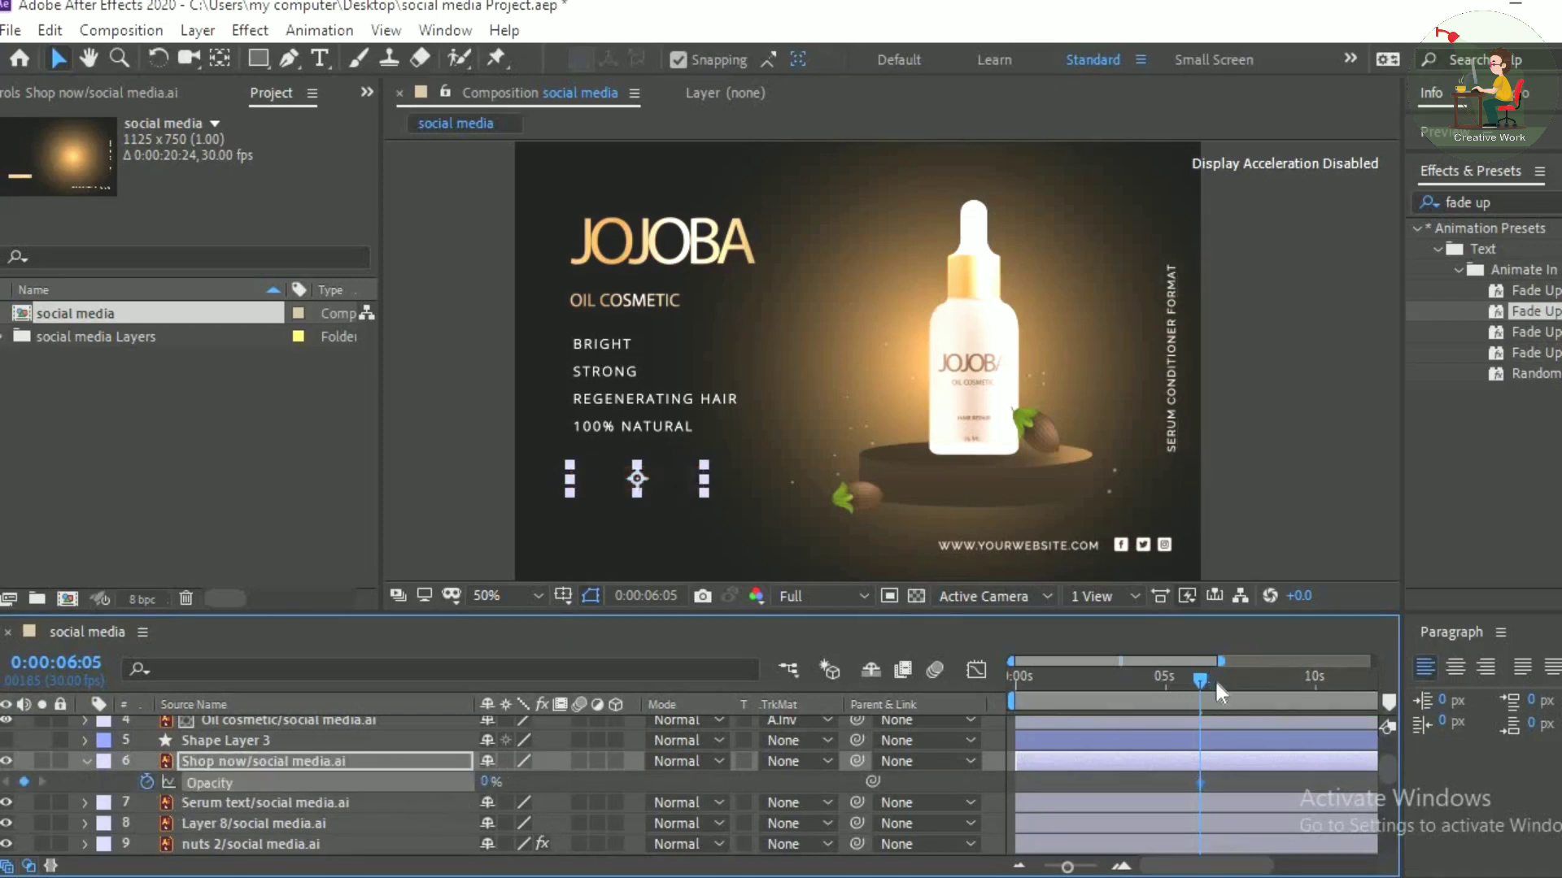
Step: At 0:00:06:15, set the Shop now layer's Opacity to 100% and start keyframing its Scale at 100%
left_click_drag(1217, 684, 1211, 682)
left_click_drag(490, 782, 823, 799)
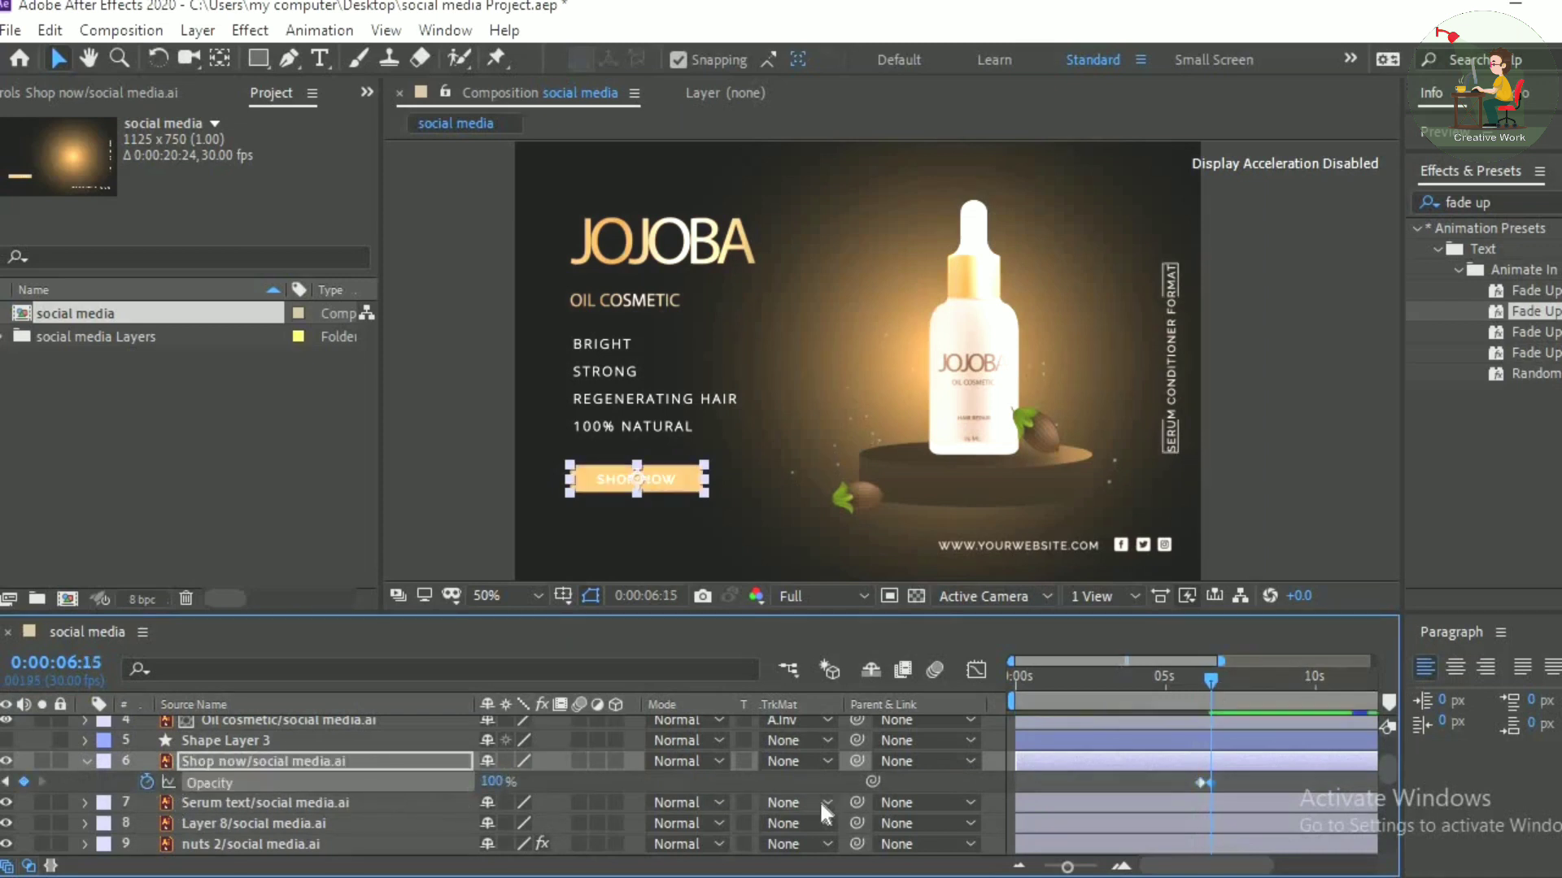
key("shift+s")
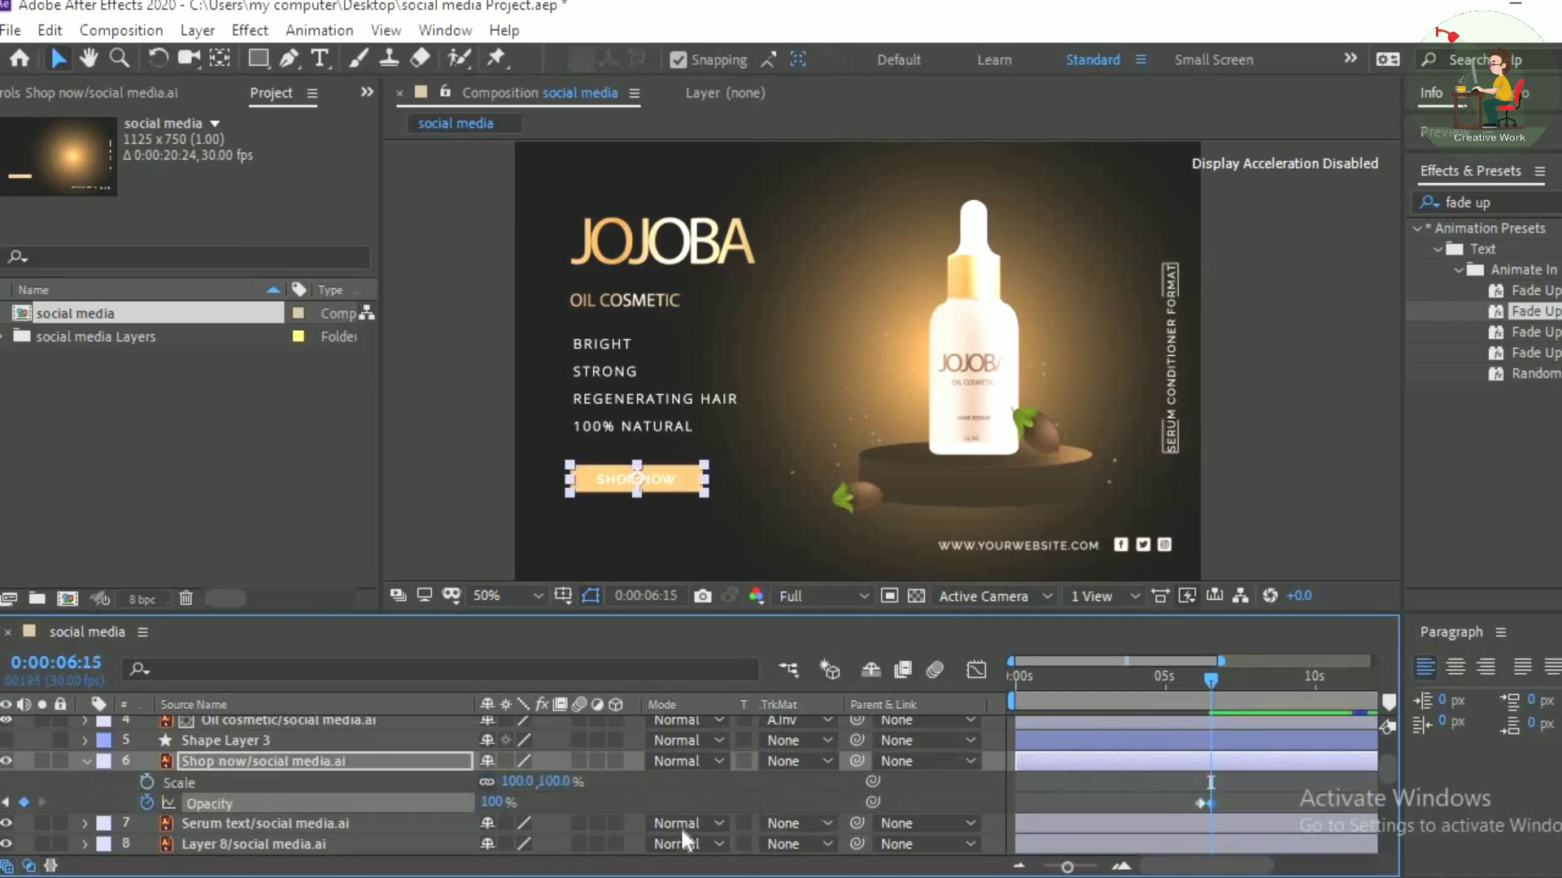
left_click(147, 782)
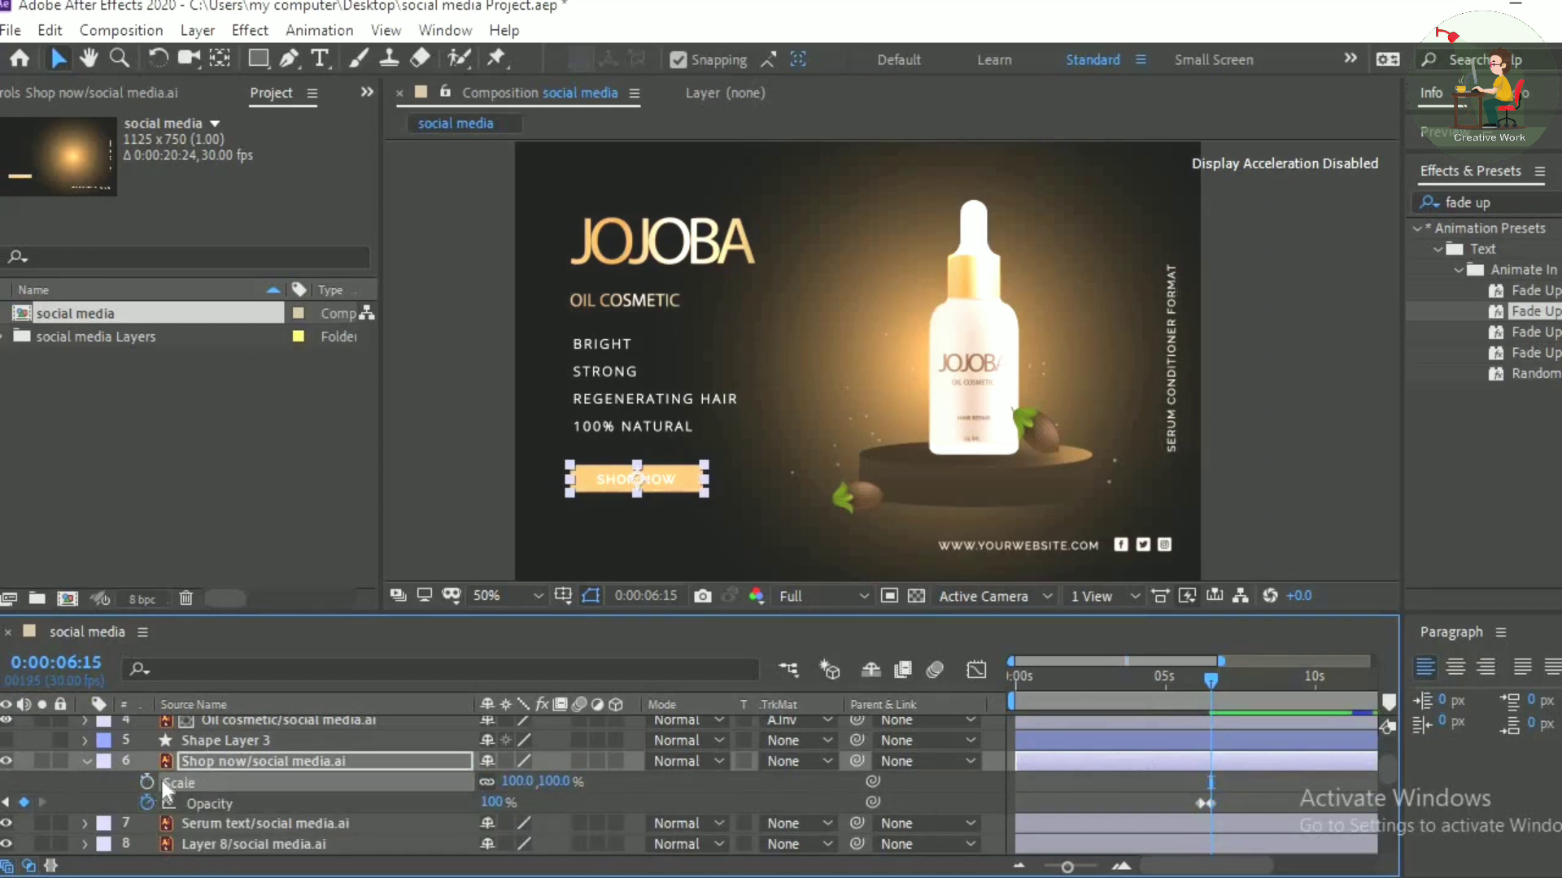
Step: Keyframe the Shop now layer's Scale to 70% at 0:00:06:26 and back to 100% at 0:00:07:07
left_click_drag(1217, 680, 1224, 680)
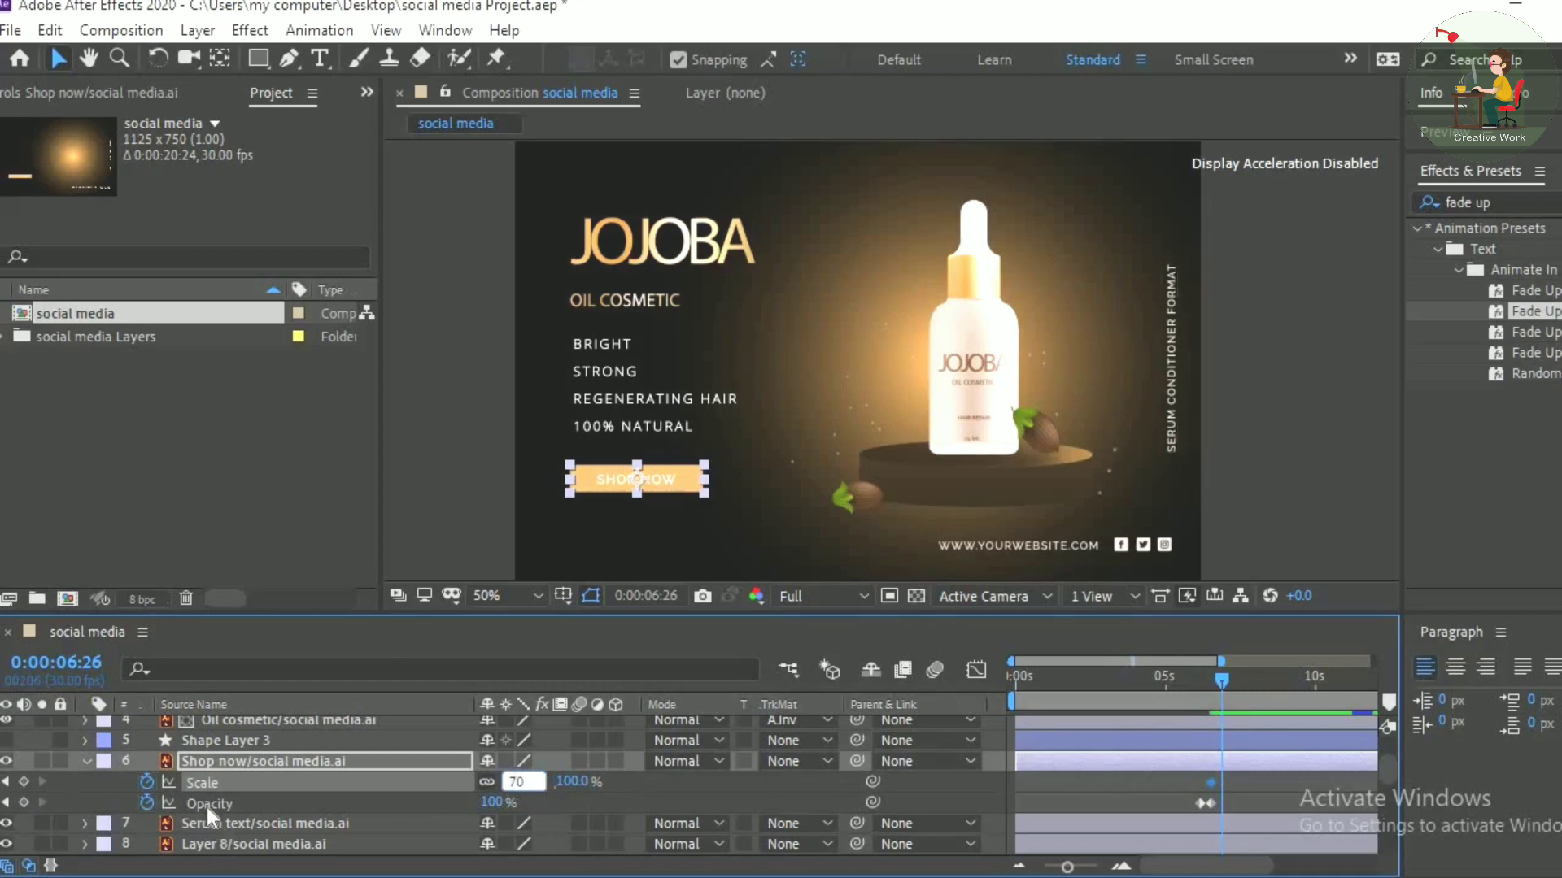
key("Return")
left_click_drag(1224, 678, 1233, 677)
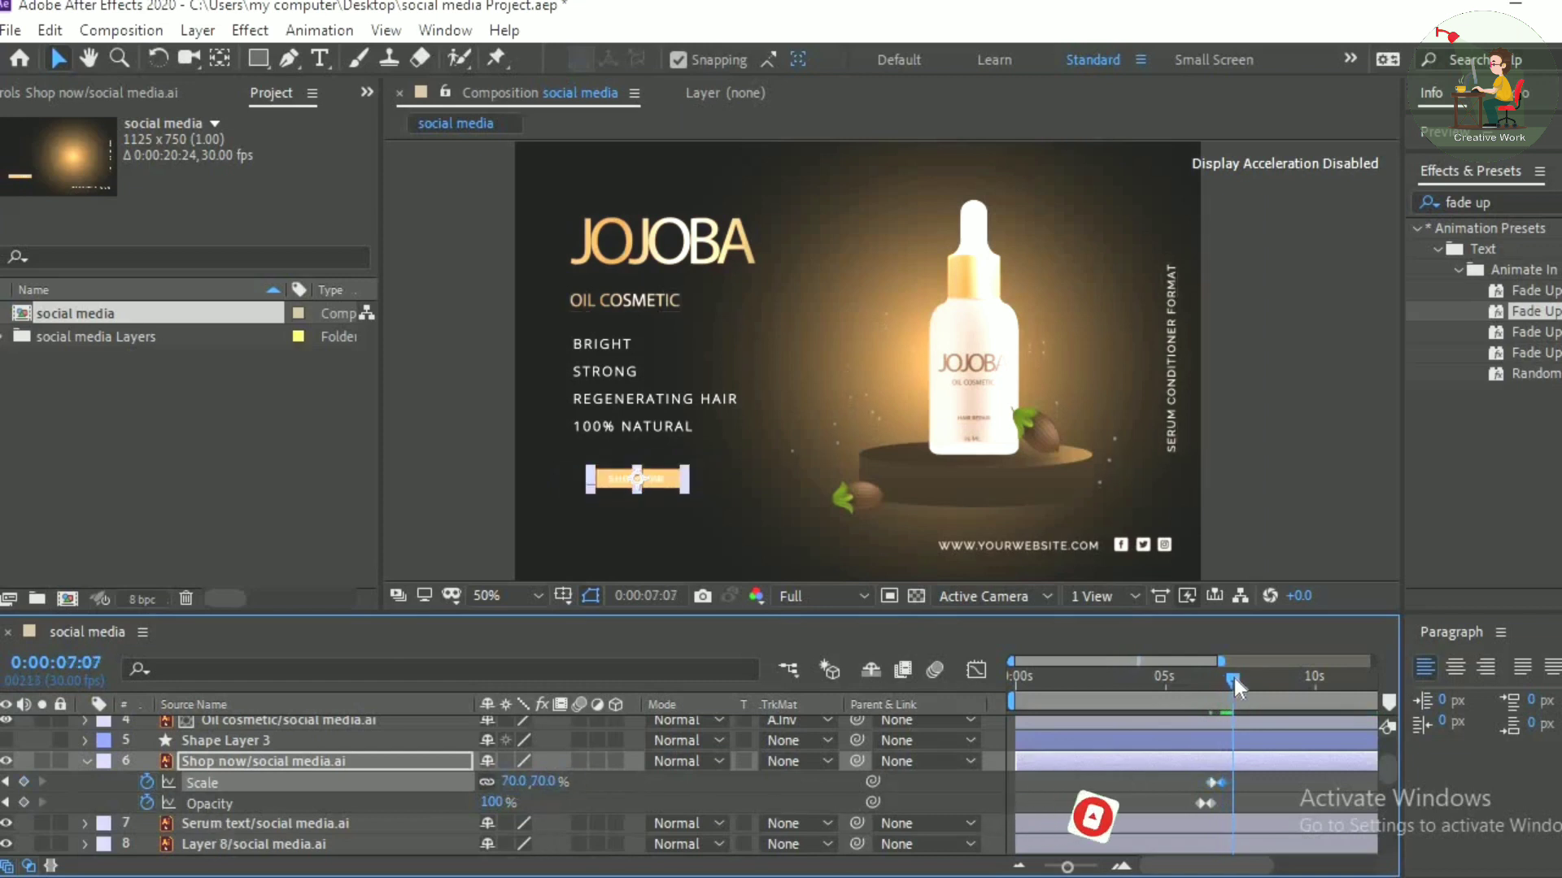
left_click(512, 781)
type("100")
key("Return")
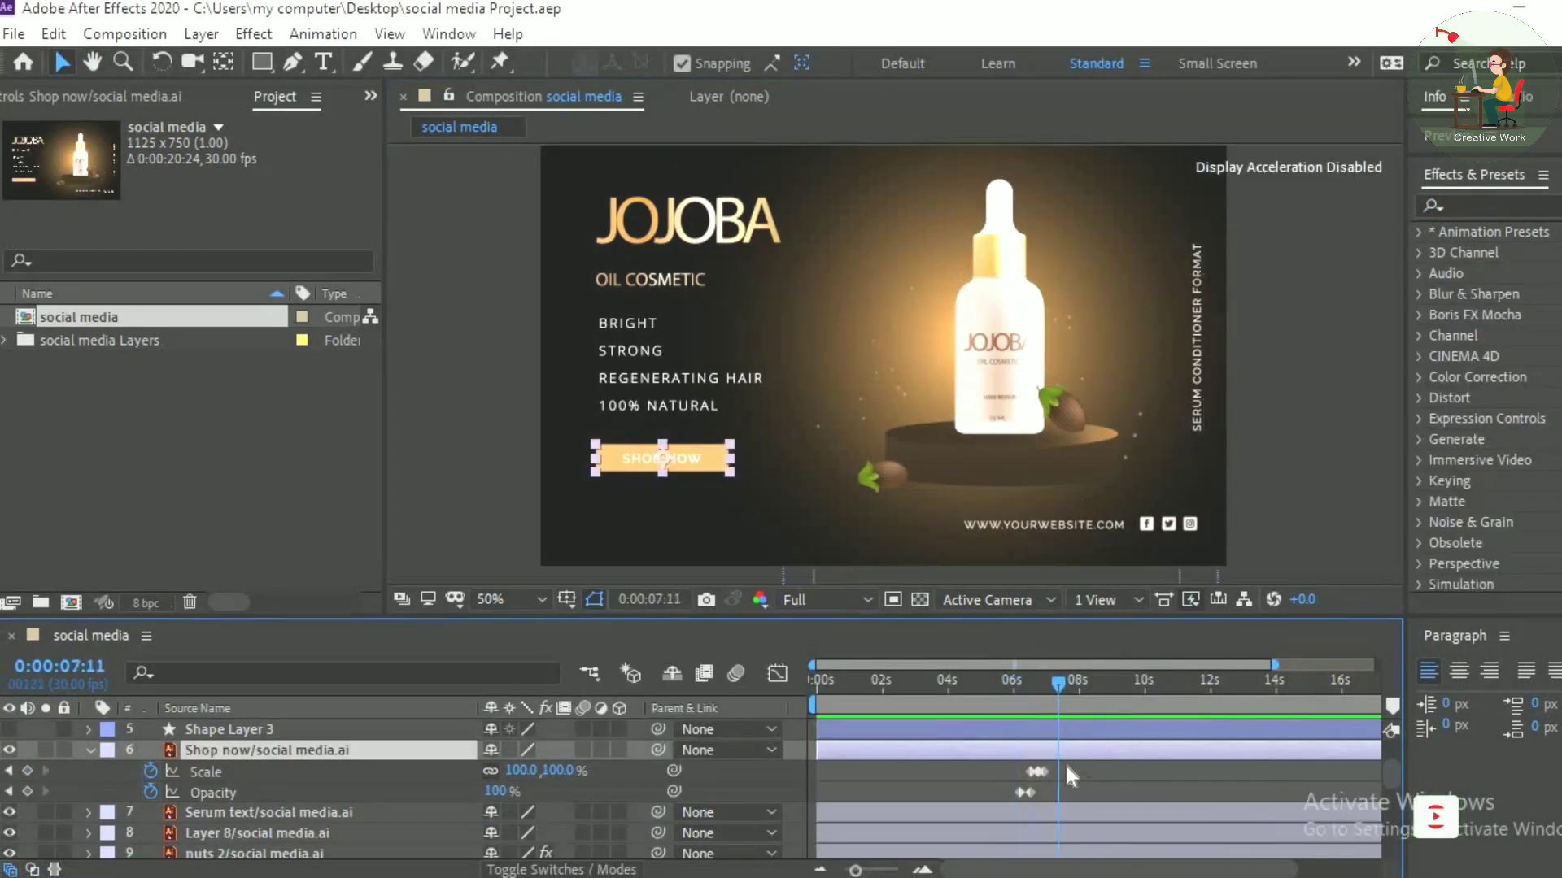
mouse_move(1065, 765)
left_mouse_down()
mouse_move(1017, 780)
mouse_move(1042, 776)
left_mouse_up()
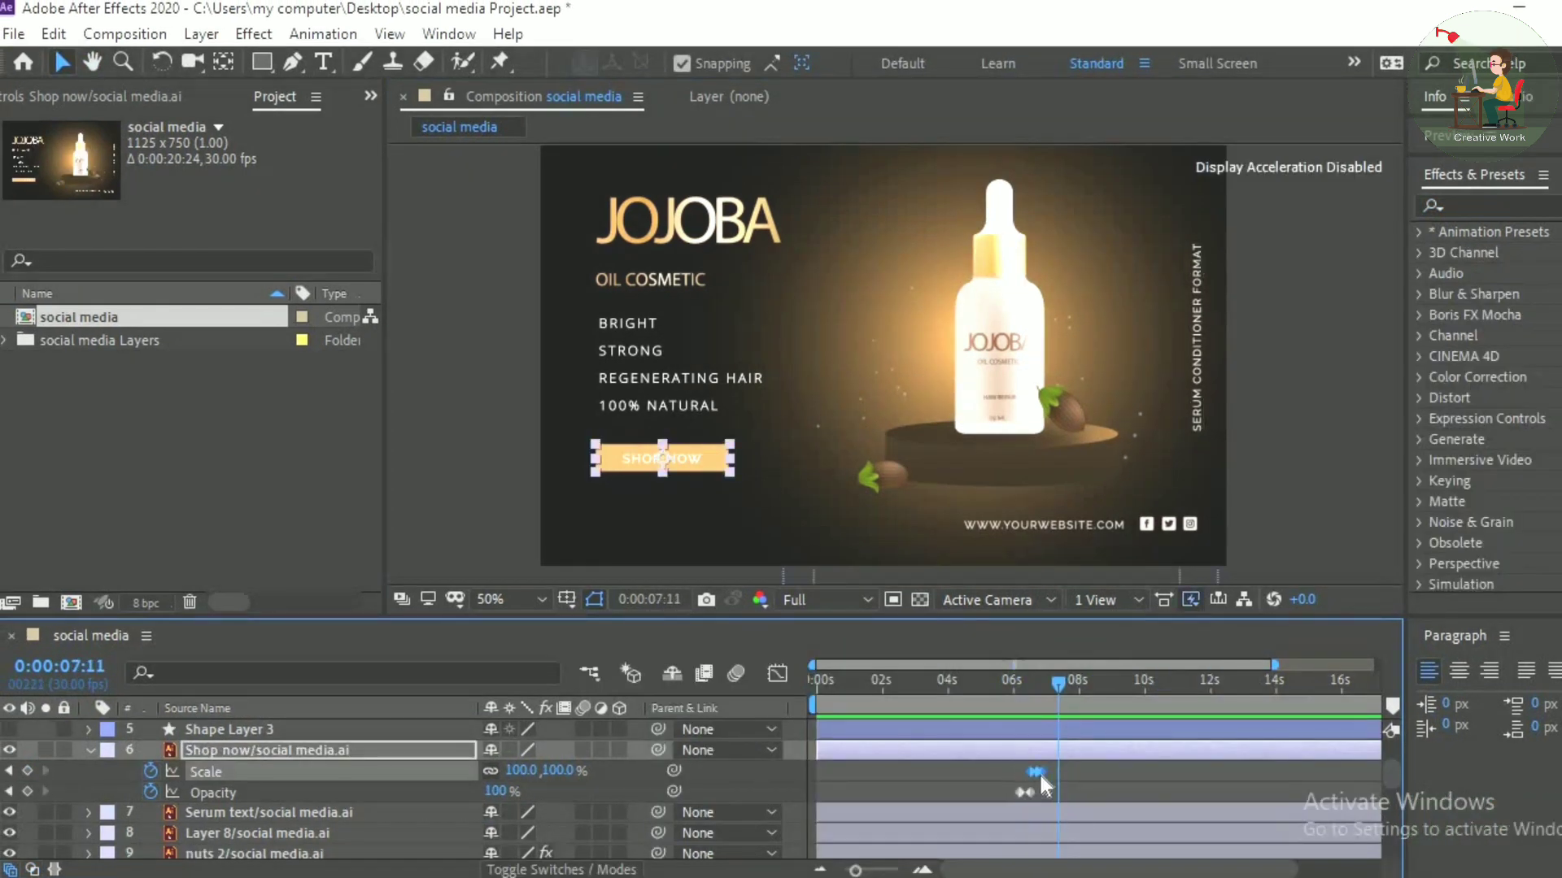
Step: Keyframe the Serum text layer's Position from X 1160.9 outside the frame at 0:00:08:04 to X 1071.9 at 0:00:08:19
key("ctrl+Down")
left_click_drag(1090, 688, 1084, 709)
key("p")
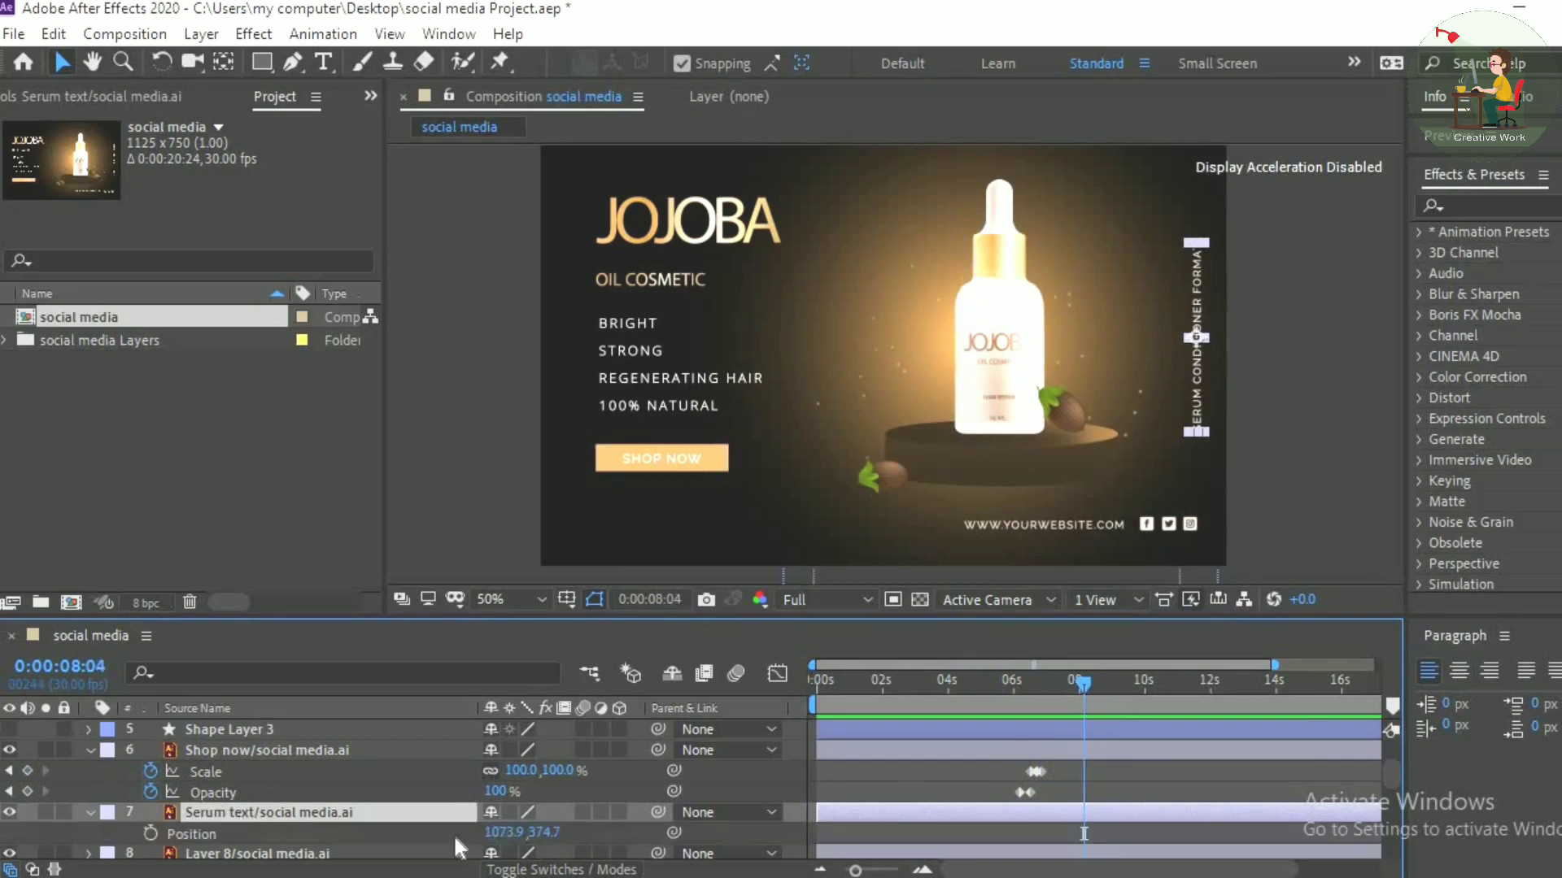
left_click_drag(500, 833, 620, 840)
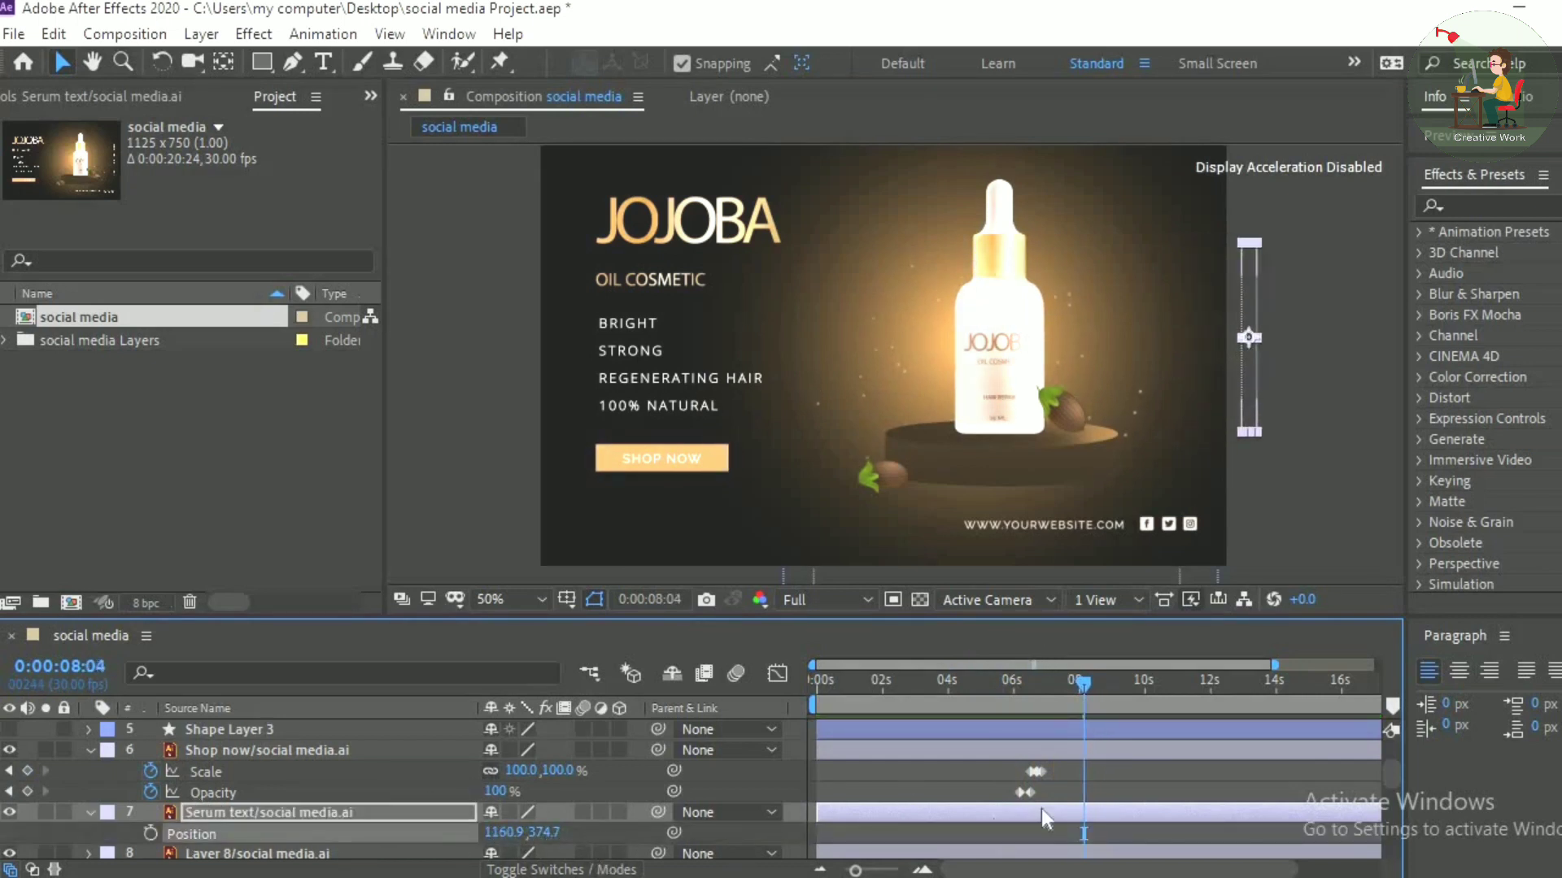
left_click(151, 833)
left_click_drag(1091, 683, 1100, 694)
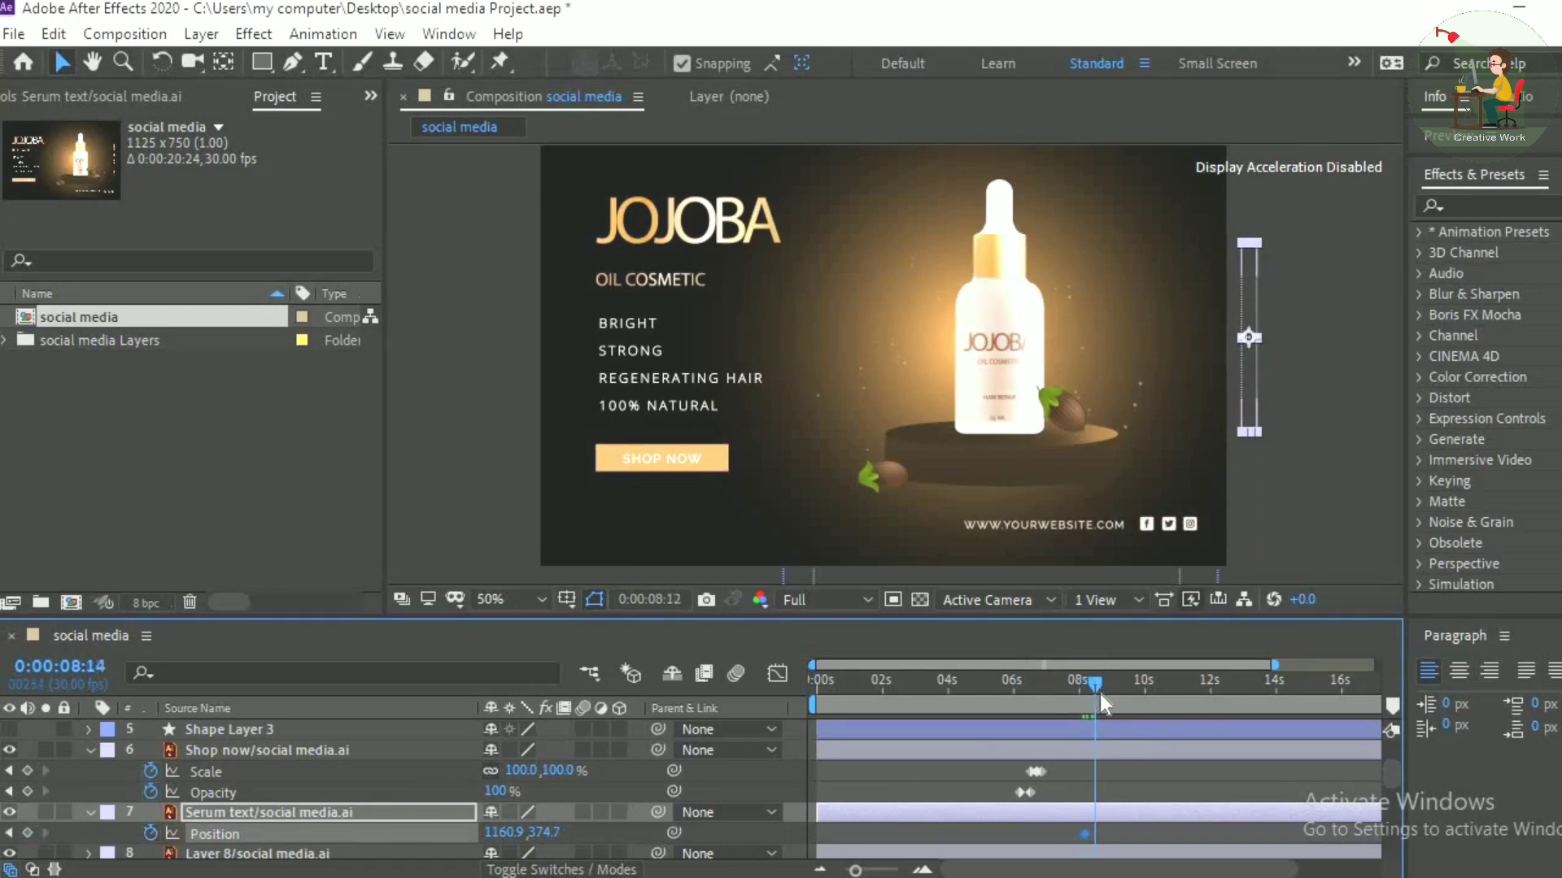
left_click_drag(488, 834, 401, 836)
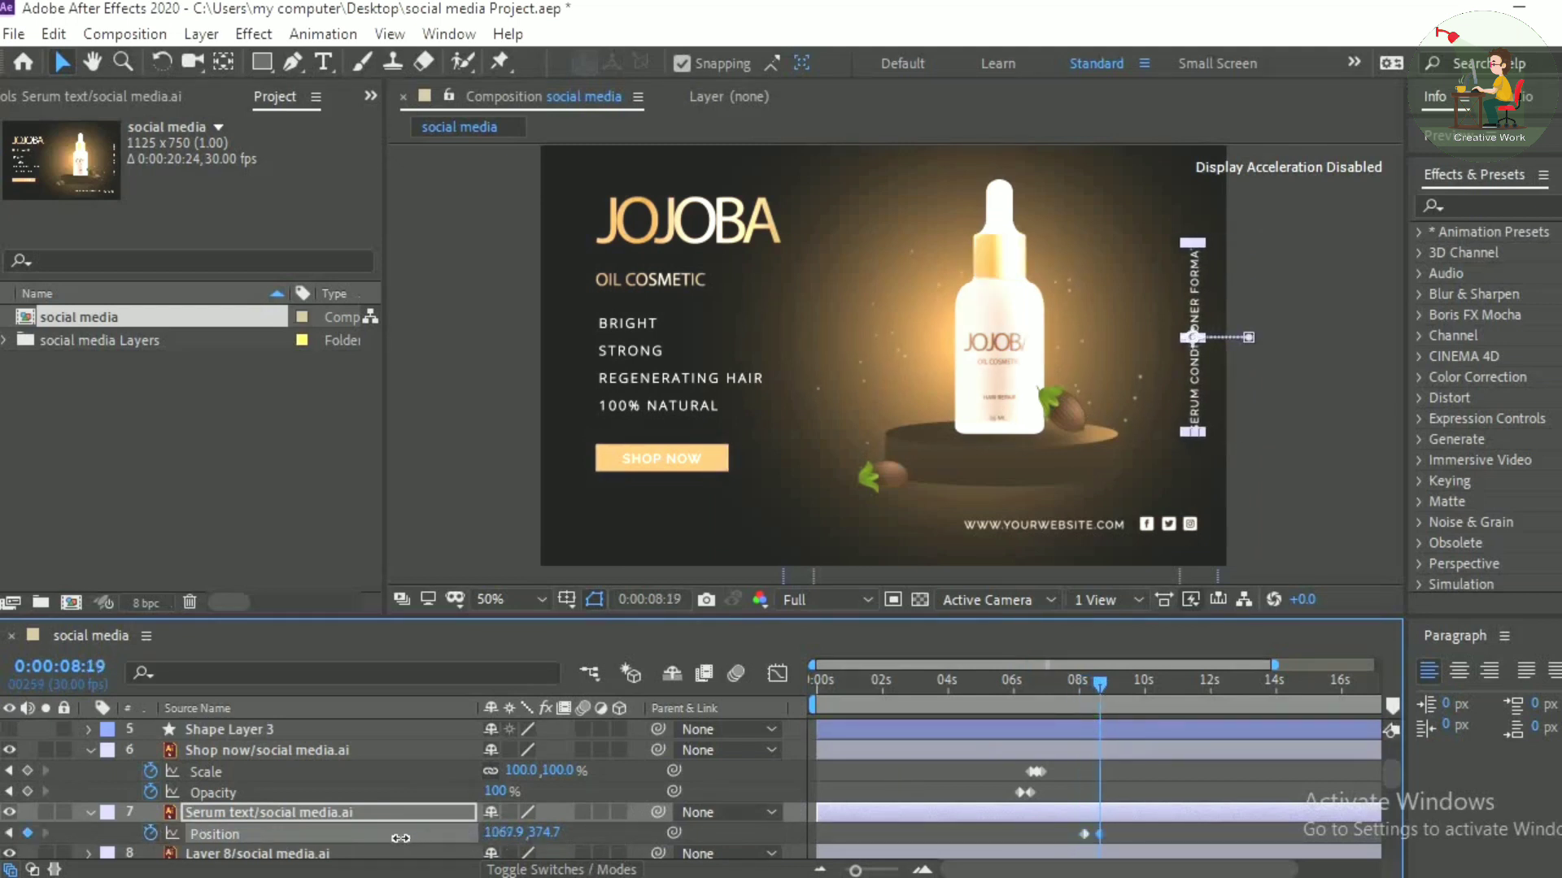
Step: Keyframe the Serum text layer's Scale at 79% at 0:00:08:19 and 100% at 0:00:09:06
key("shift+s")
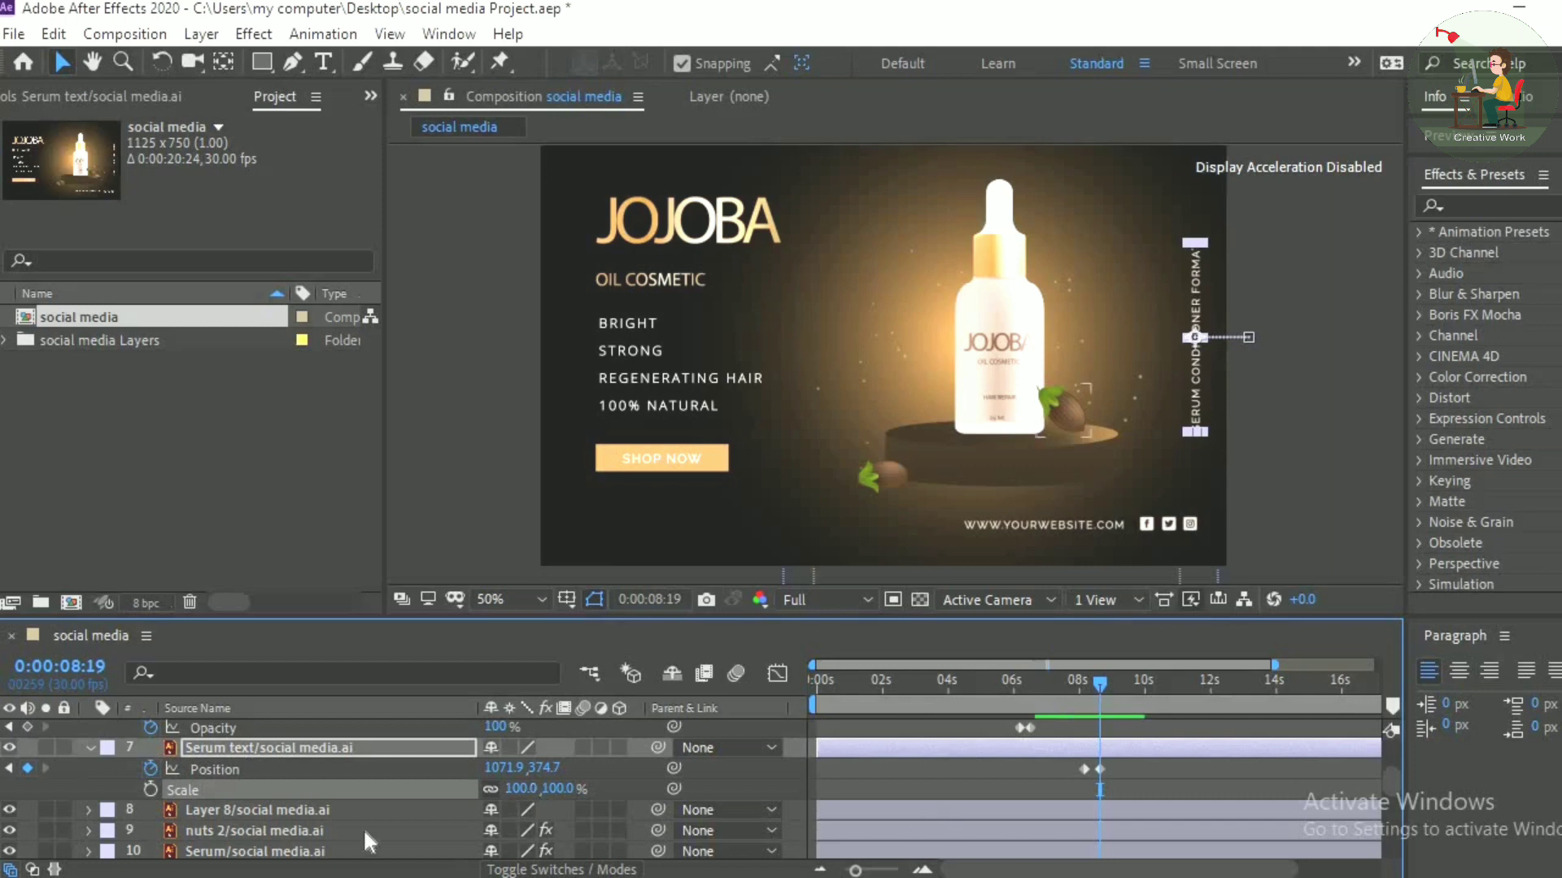
left_click_drag(554, 791, 536, 799)
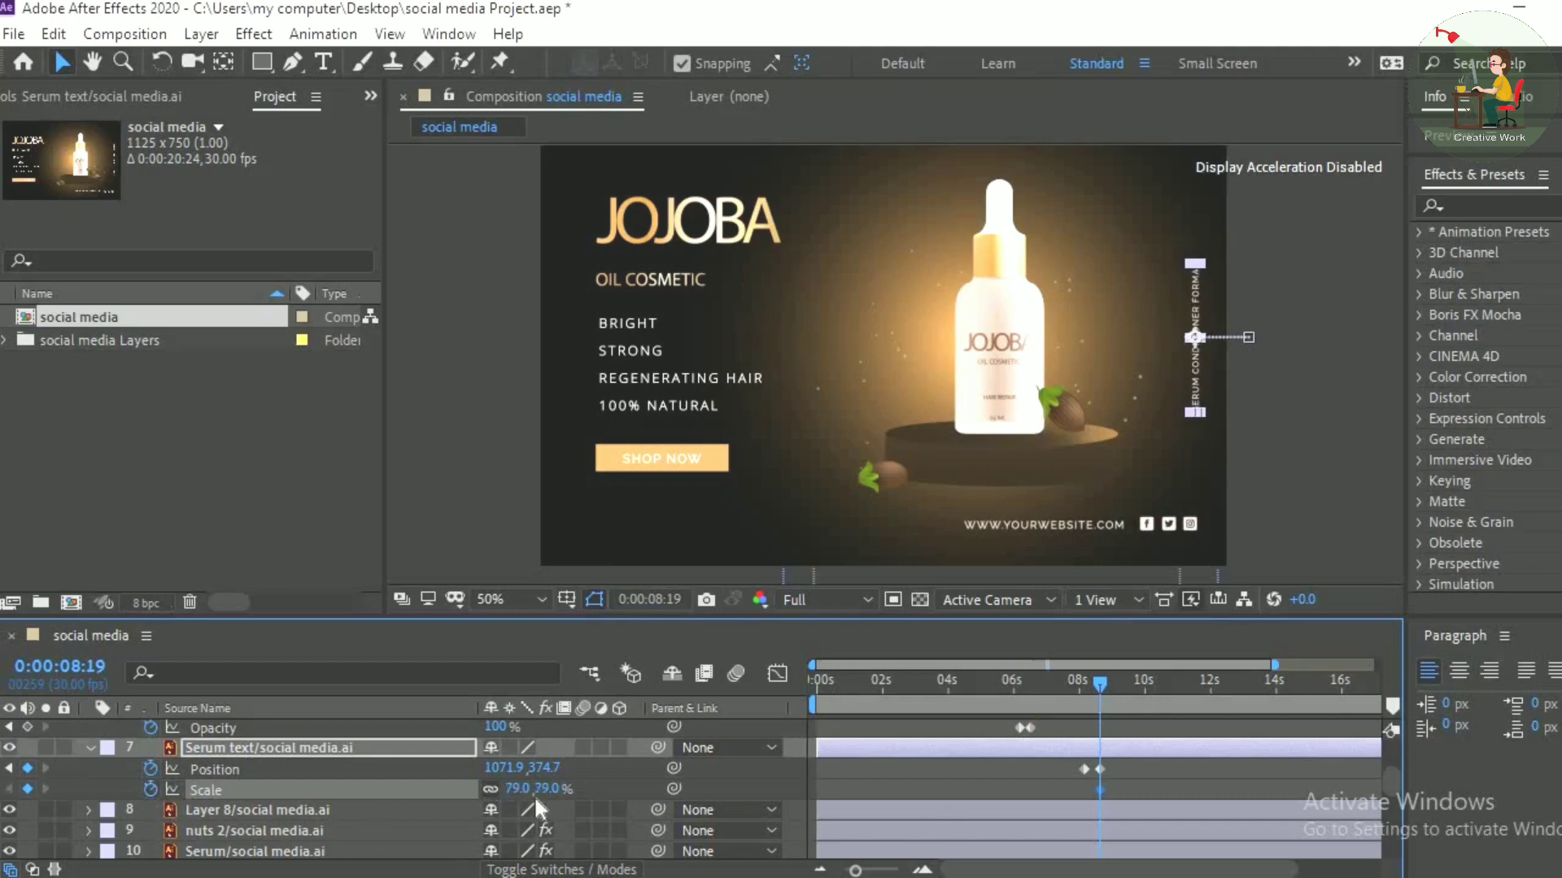
left_click_drag(1105, 683, 1121, 687)
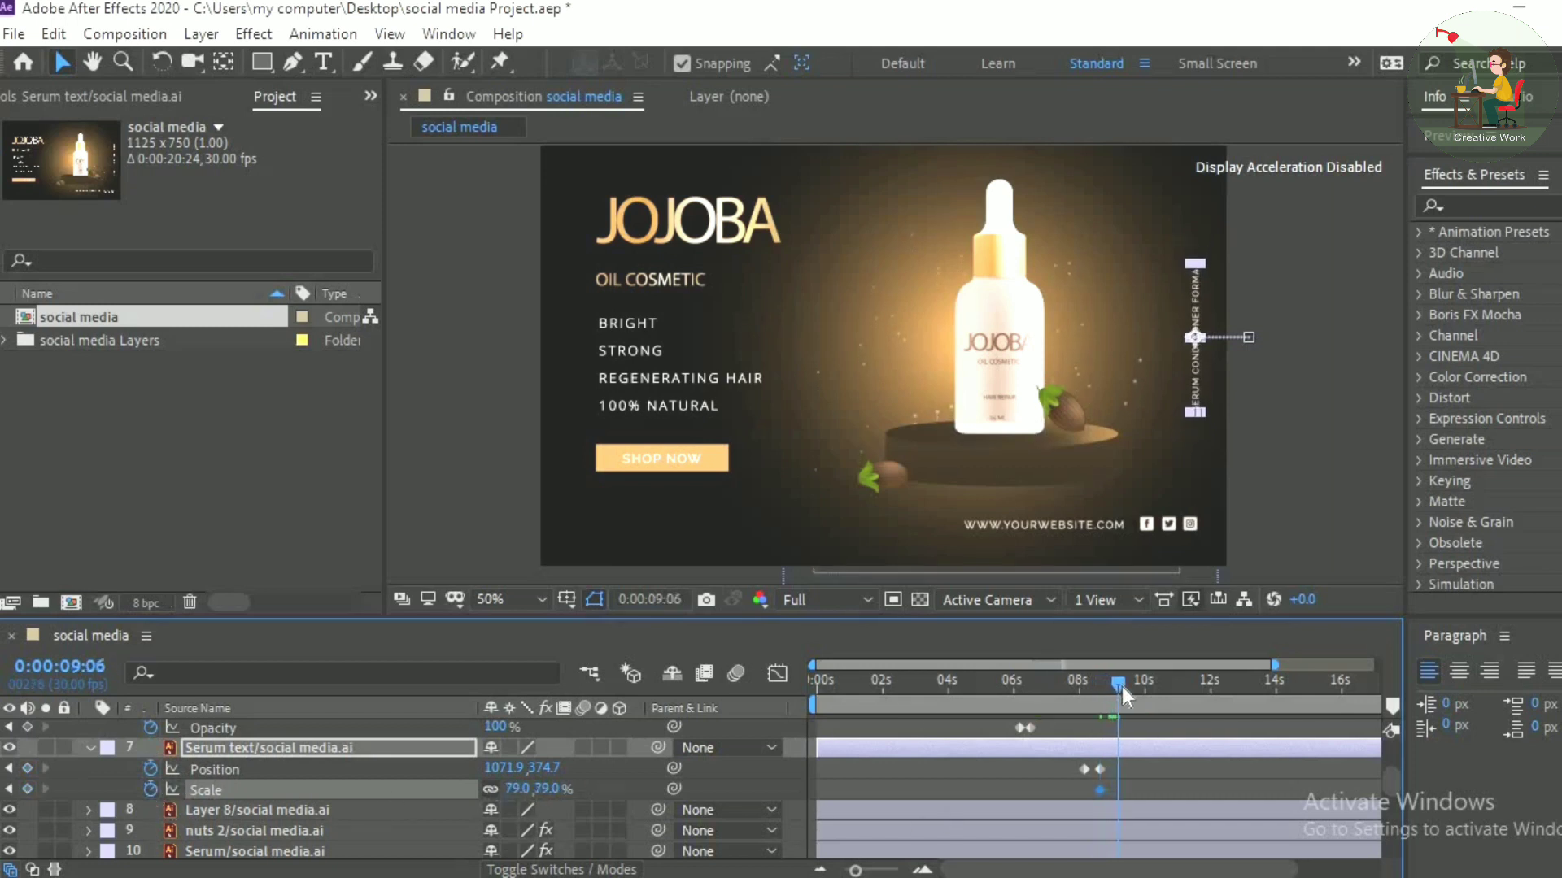
left_click(515, 788)
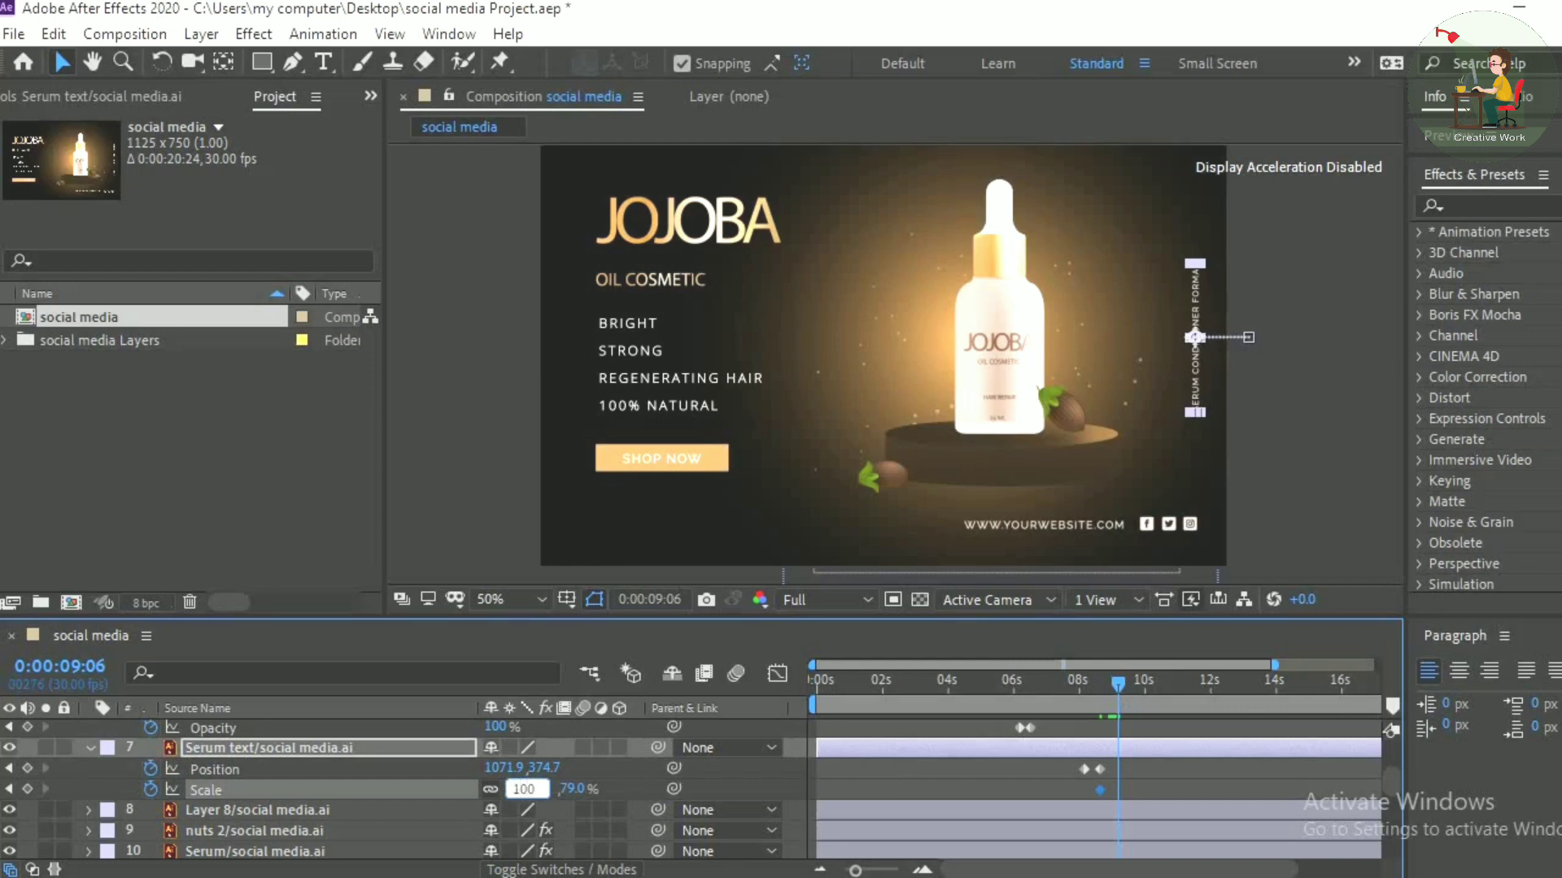
key("Return")
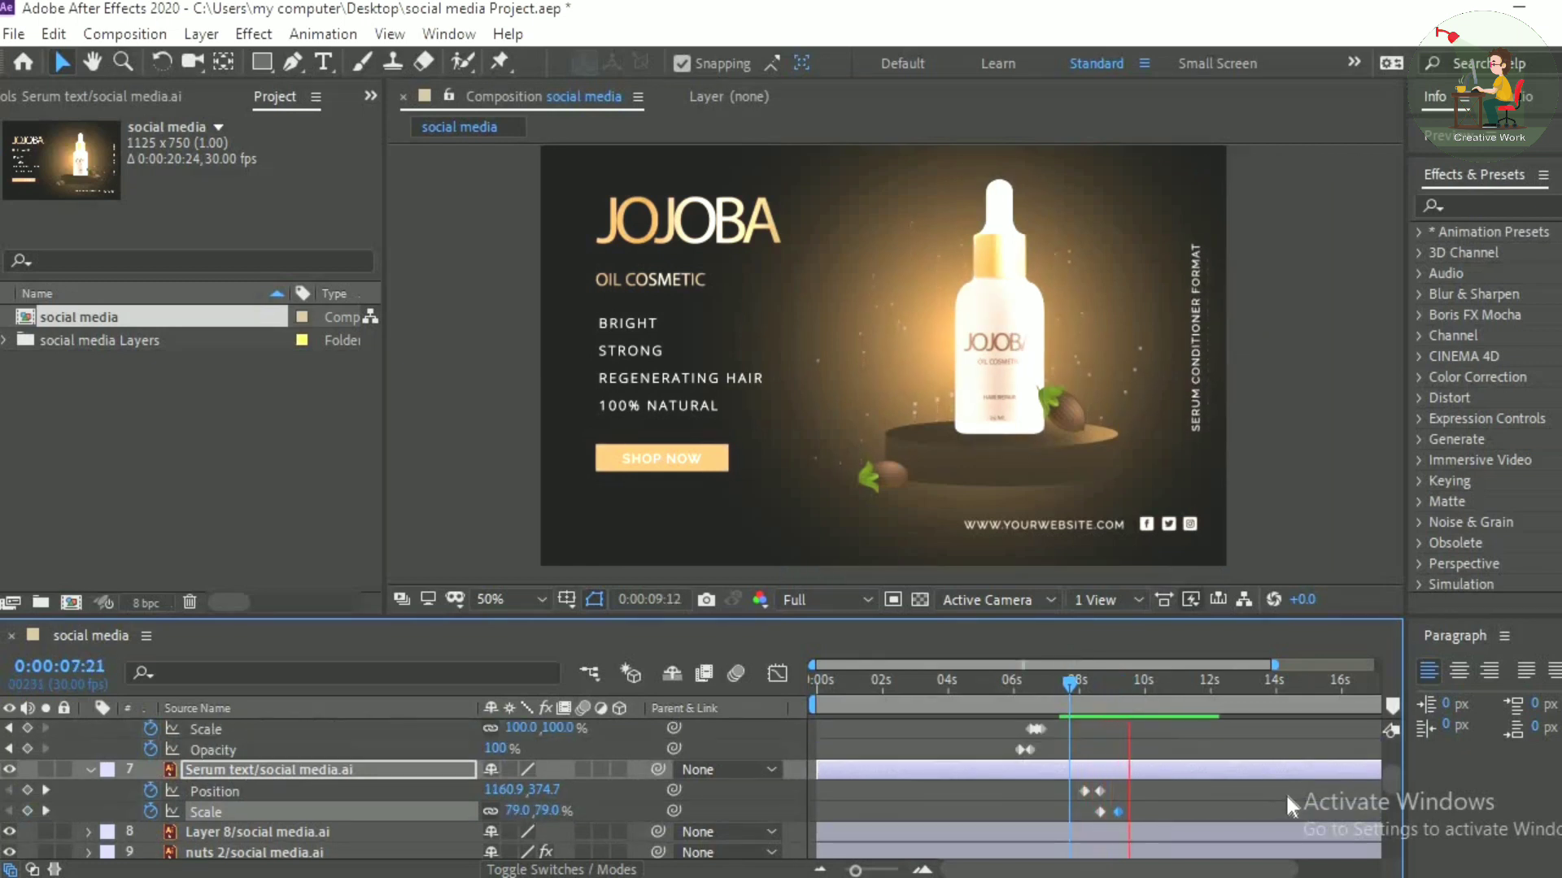
Step: Preview the Serum text animation and move its last Scale keyframe to 0:00:09:23
key("space")
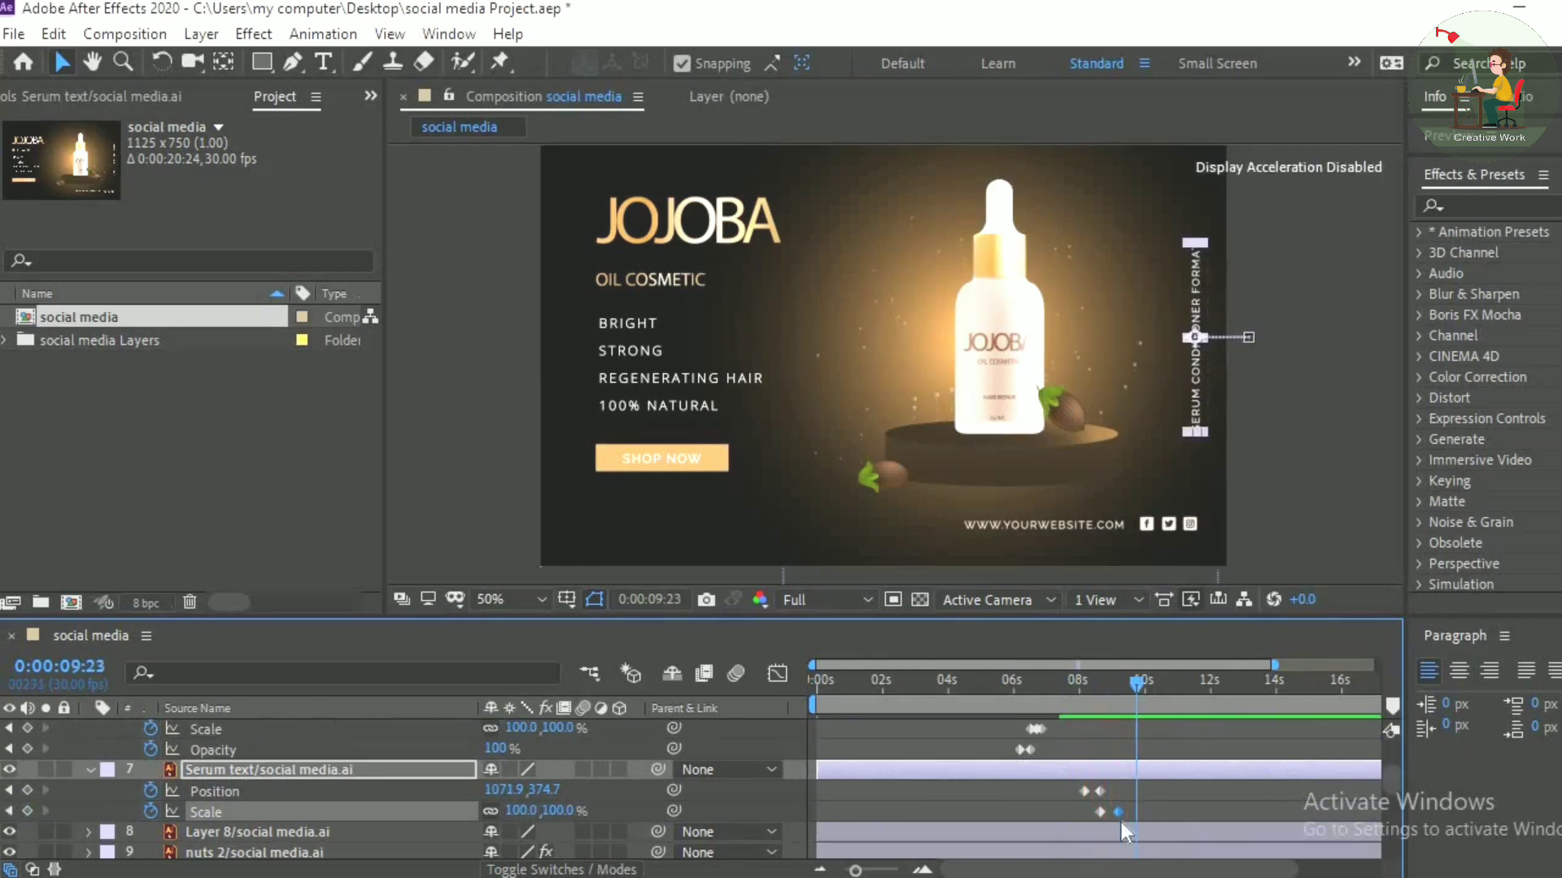
left_click_drag(1120, 812, 1136, 812)
left_click(1061, 691)
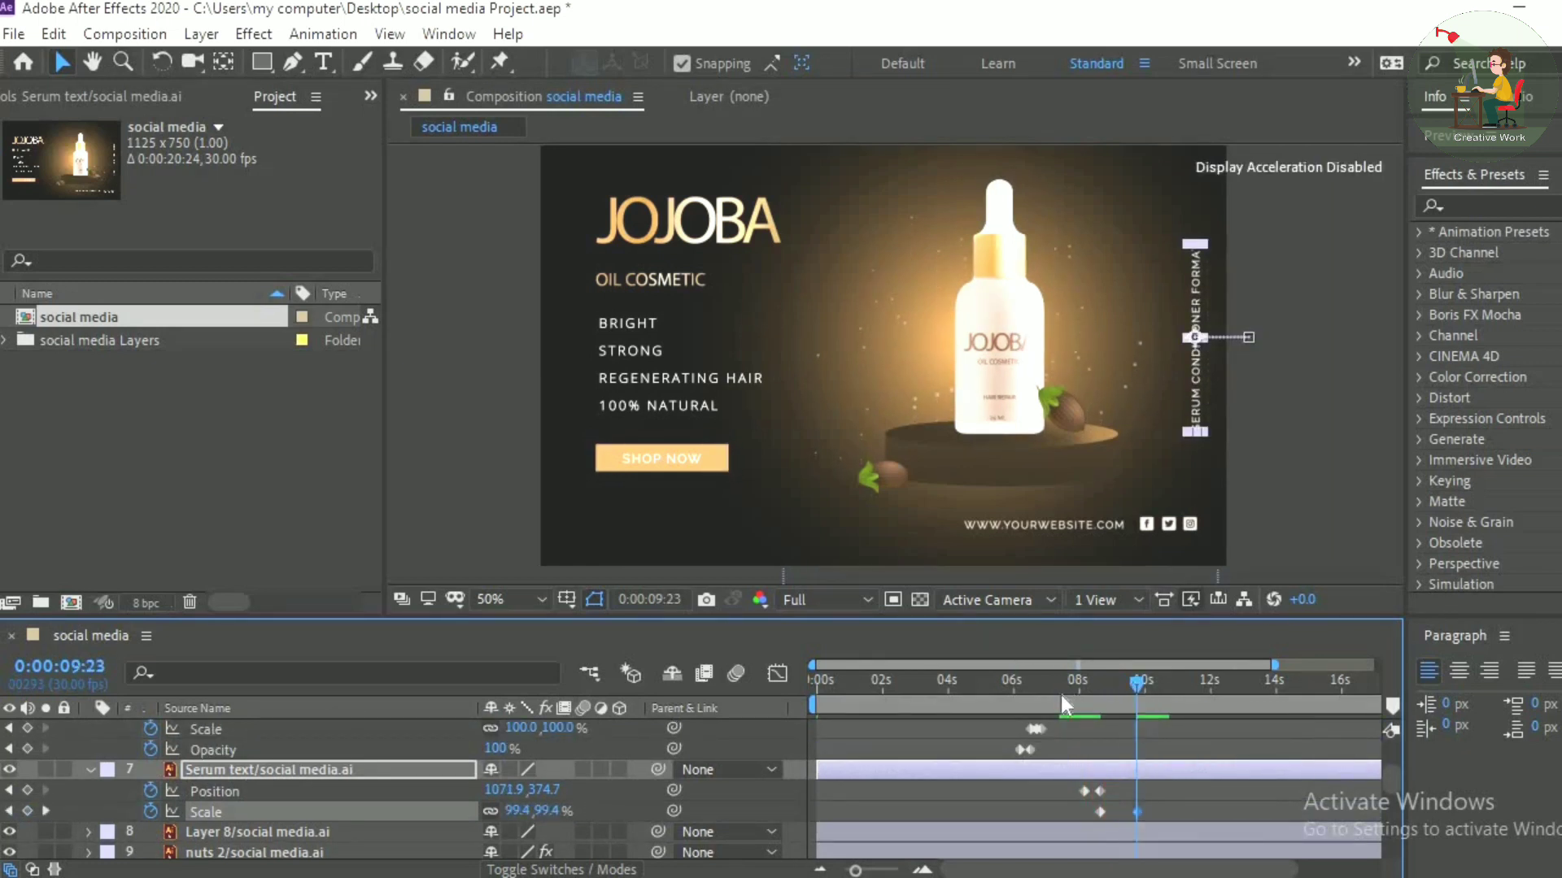
key("space")
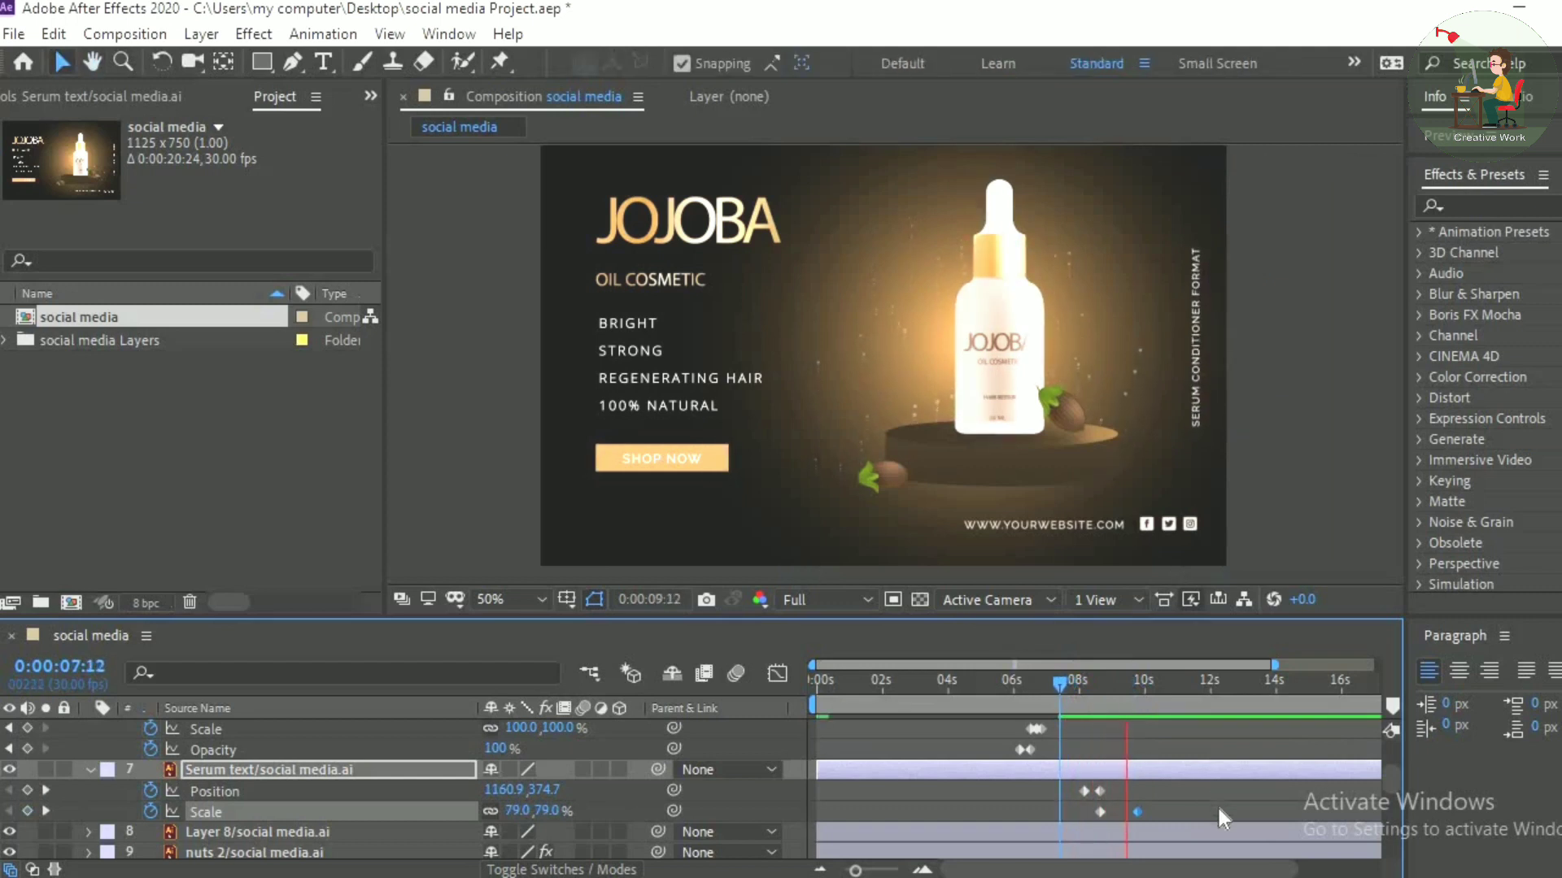
Step: Apply Easy Ease to all Scale, Opacity and Position keyframes of the Shop now and Serum text layers
scroll(1394, 780, "up", 3)
left_click_drag(1394, 779, 1394, 789)
left_click_drag(1002, 728, 1143, 833)
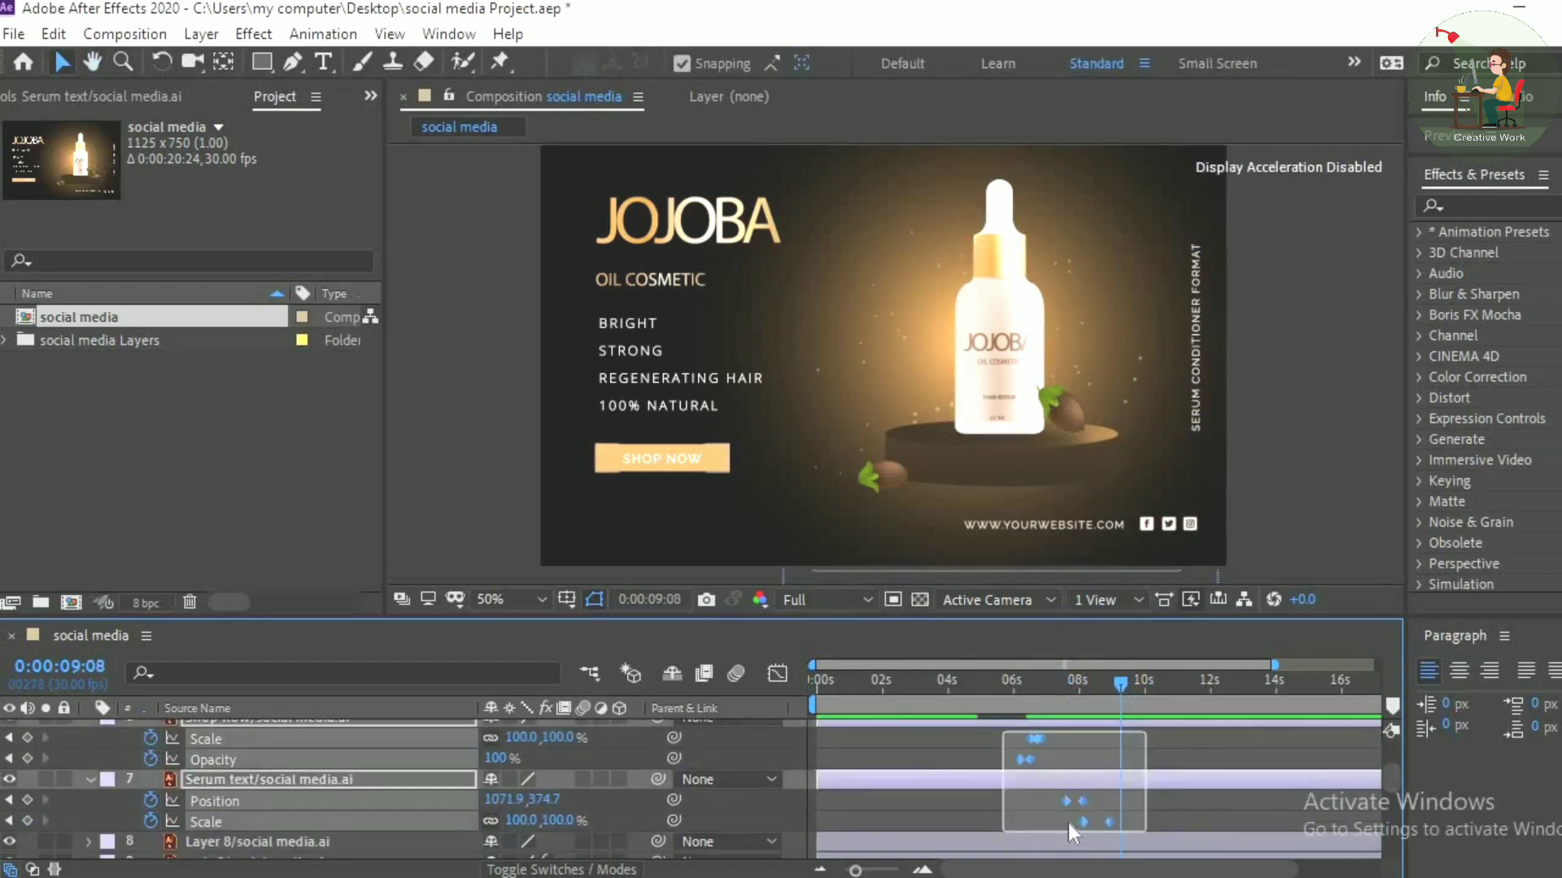
right_click(1085, 823)
mouse_move(1165, 813)
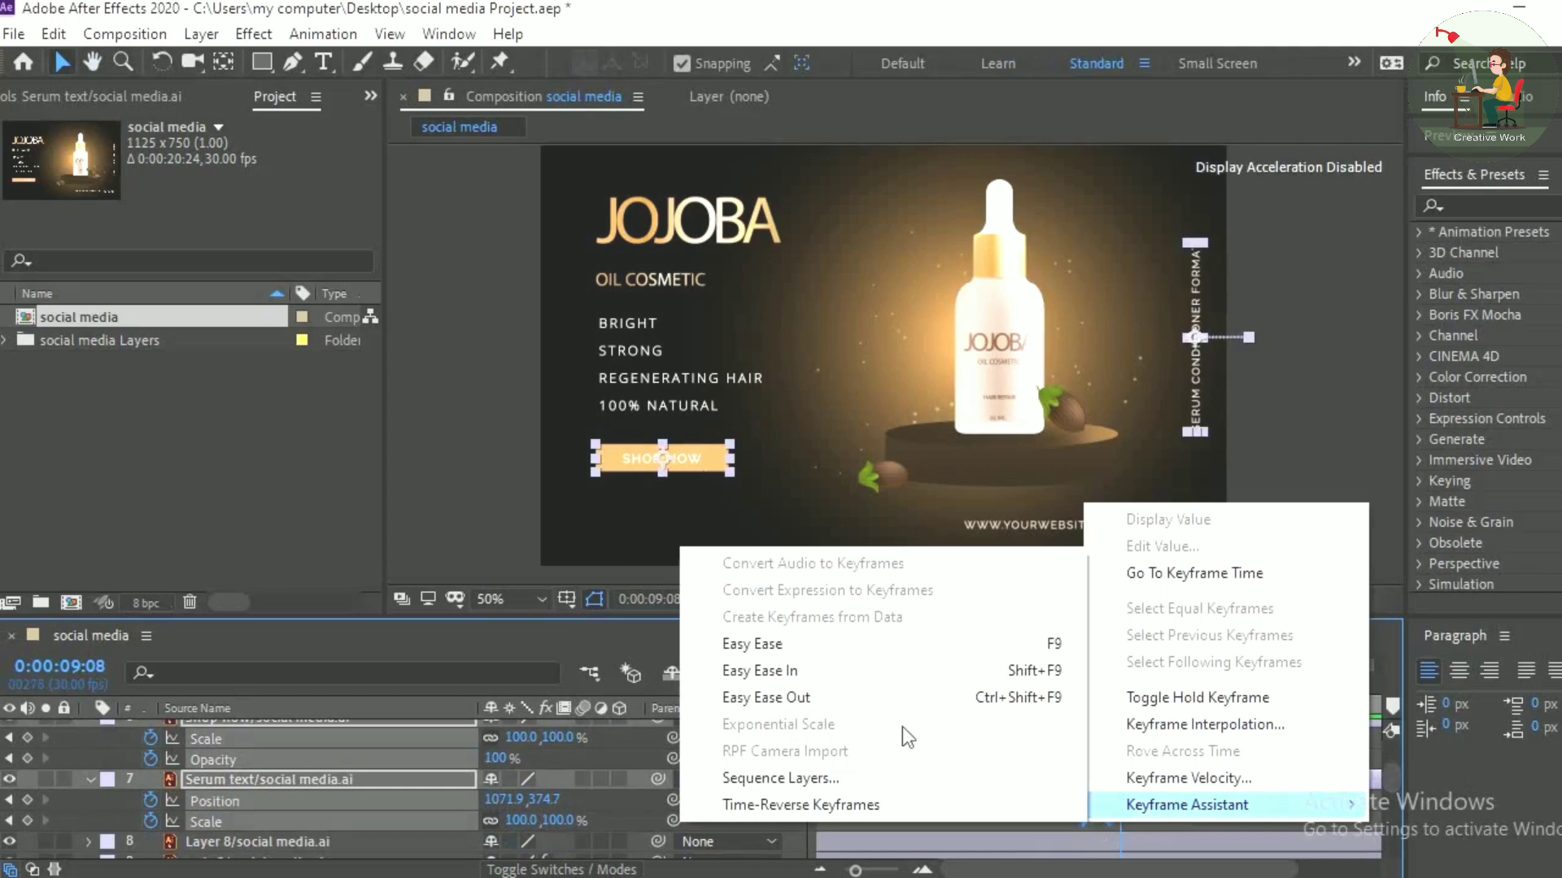
left_click(852, 638)
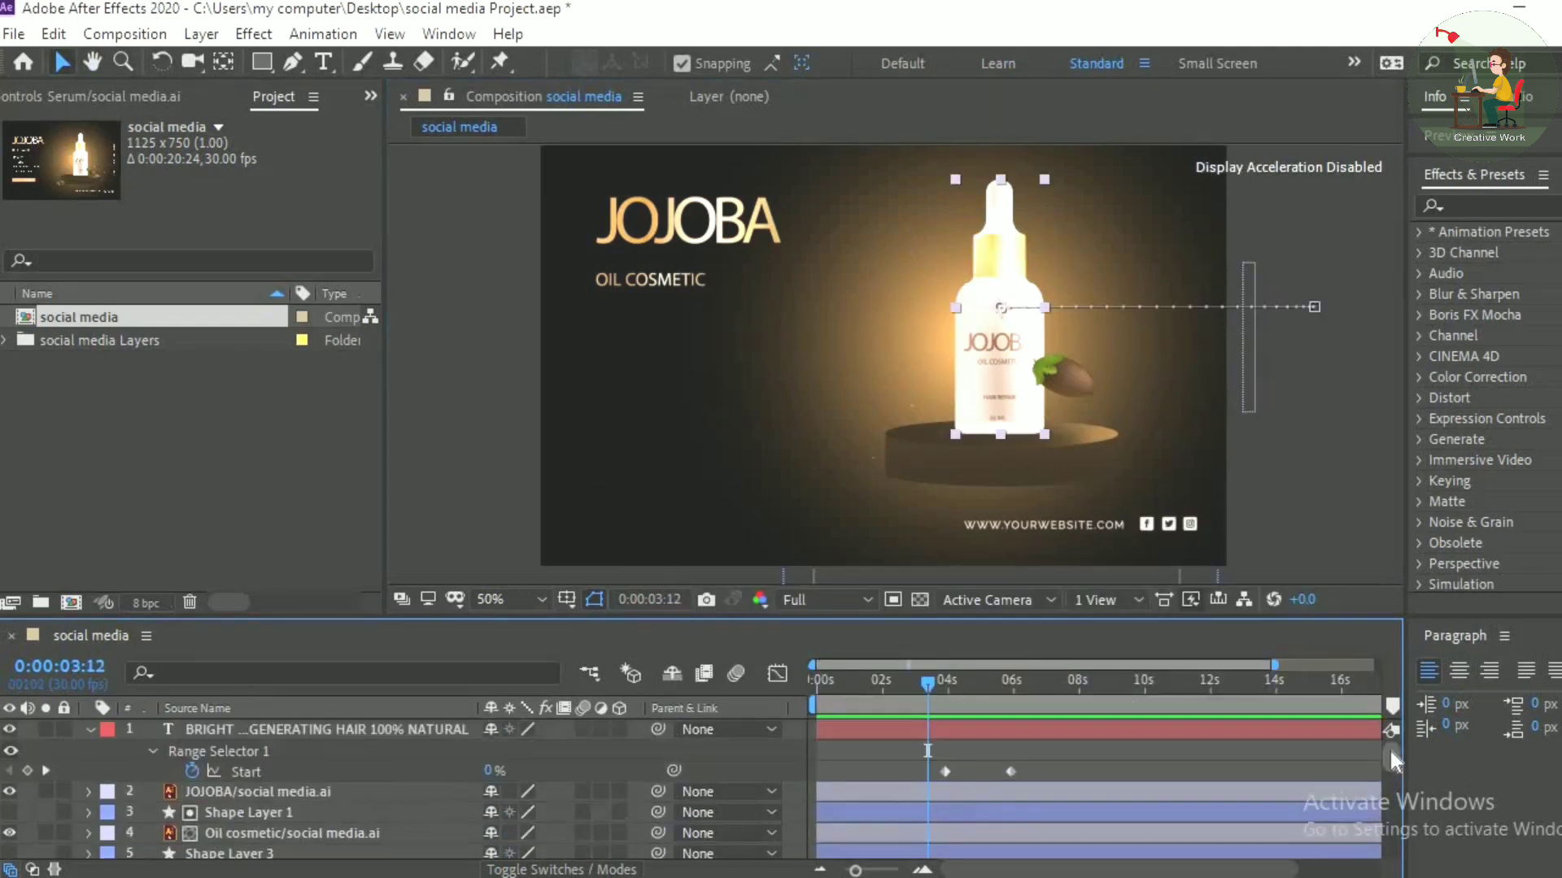
Step: Keyframe the Serum layer's Scale at 100% at 0:00:03:12 and about 89% at 0:00:03:21
scroll(1387, 787, "down", 6)
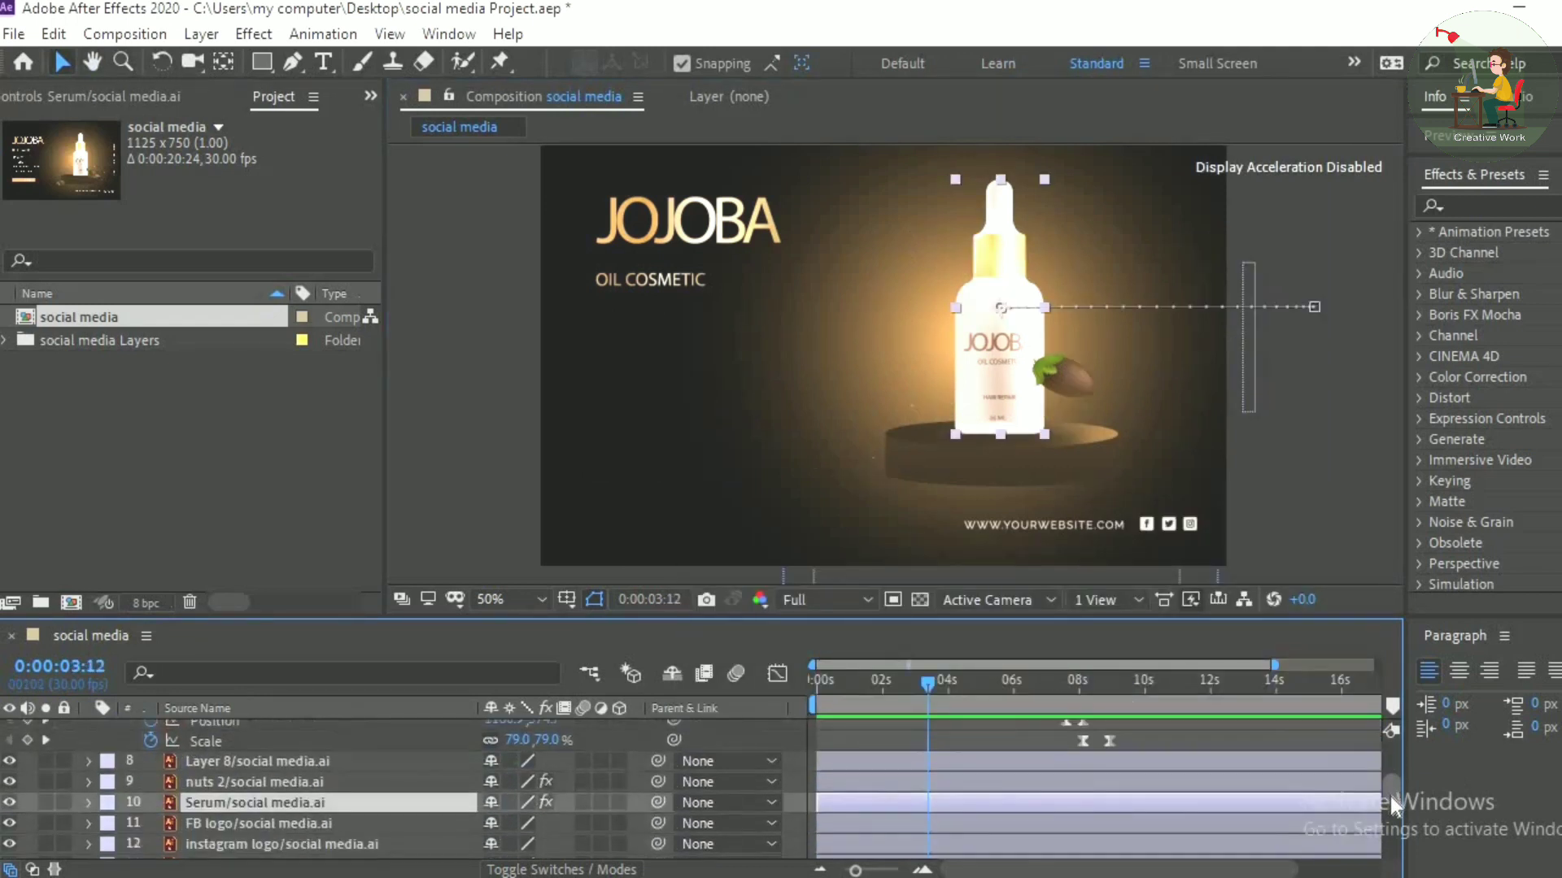
scroll(1389, 798, "up", 1)
key("s")
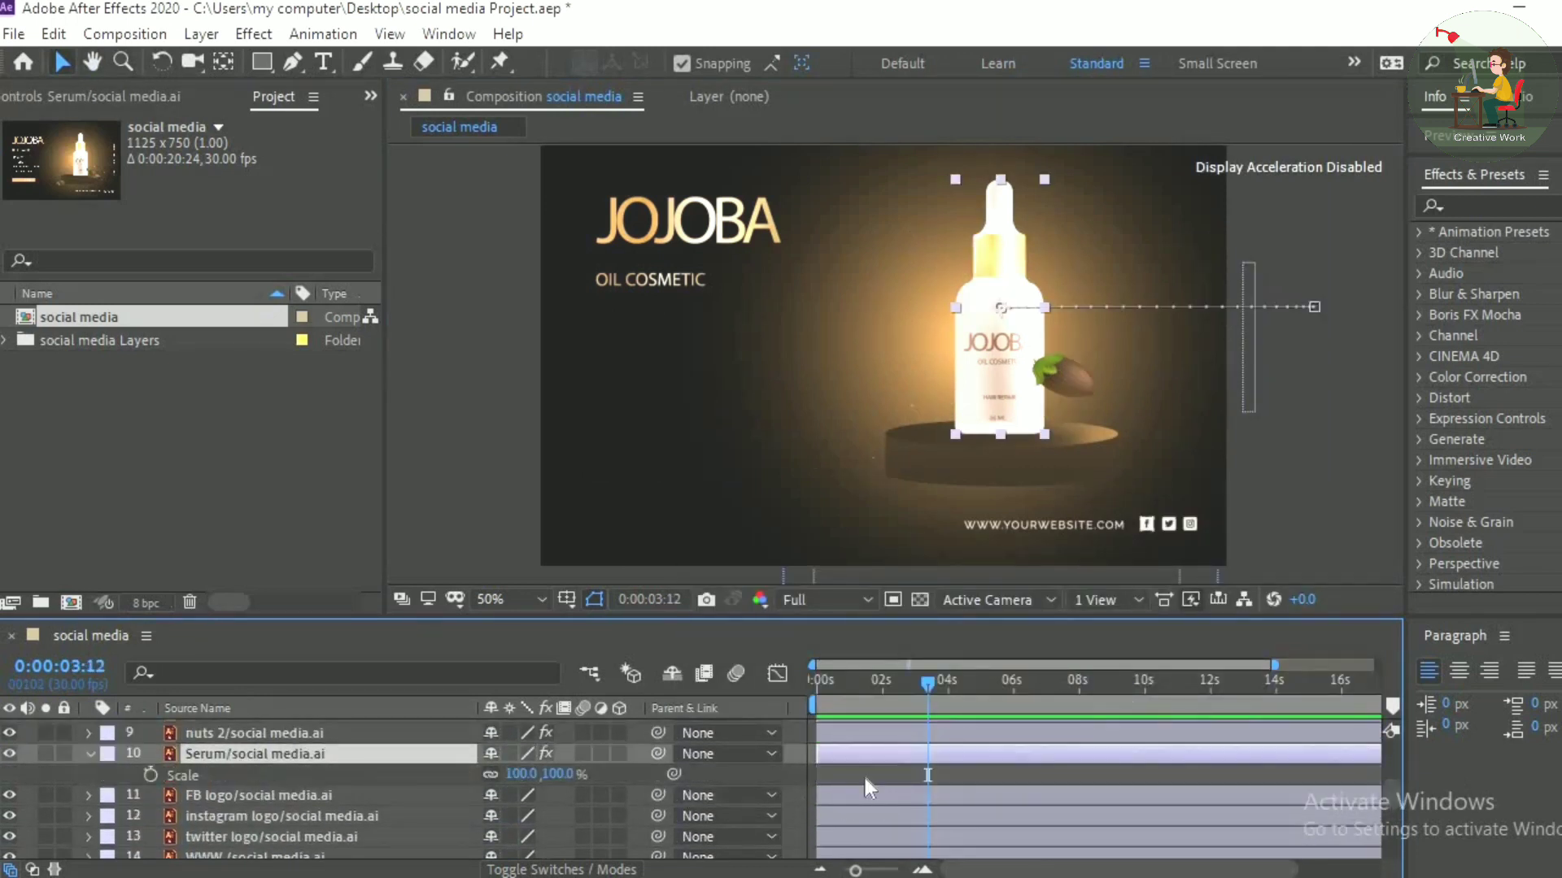
left_click(152, 775)
left_click(938, 685)
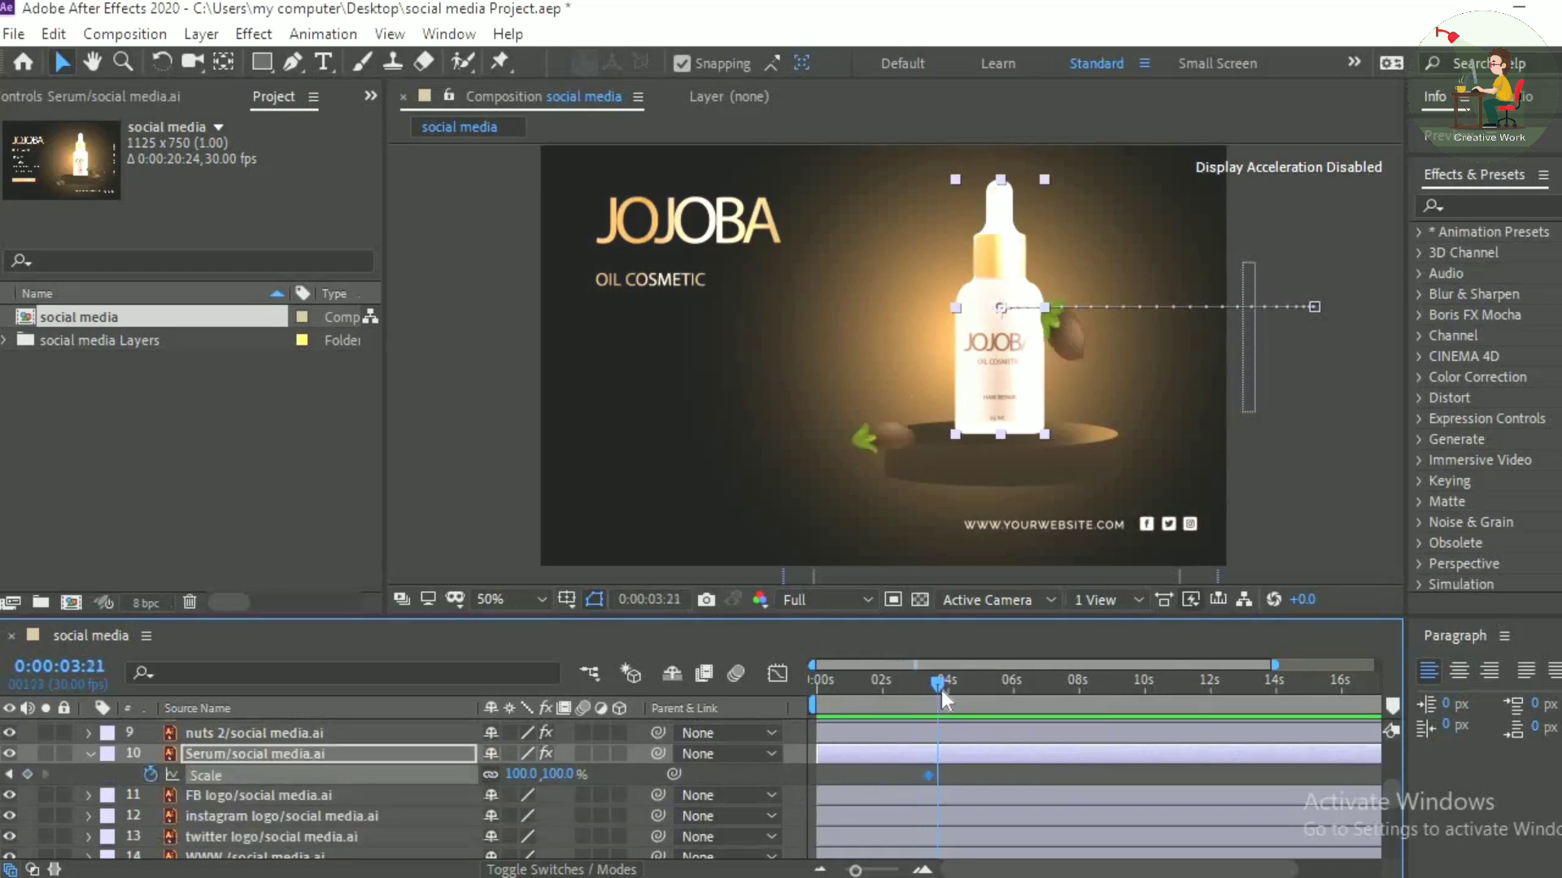
left_click(28, 775)
left_click_drag(521, 774, 495, 775)
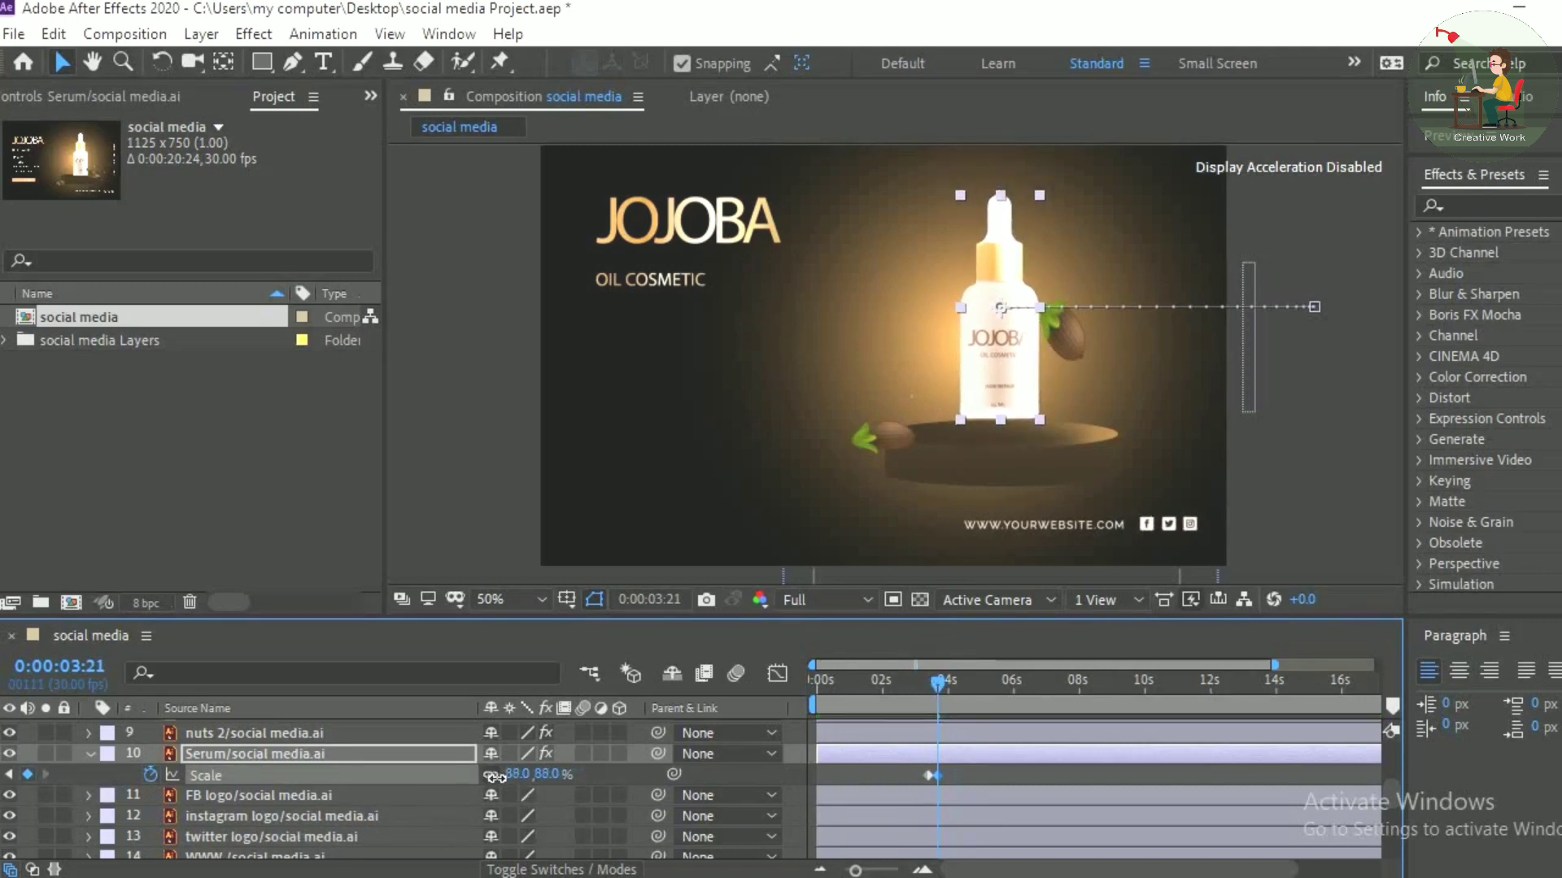
Step: Add a 100% Scale keyframe to the Serum layer at 0:00:04:07 and preview the bottle's pulse
left_click_drag(948, 685, 956, 685)
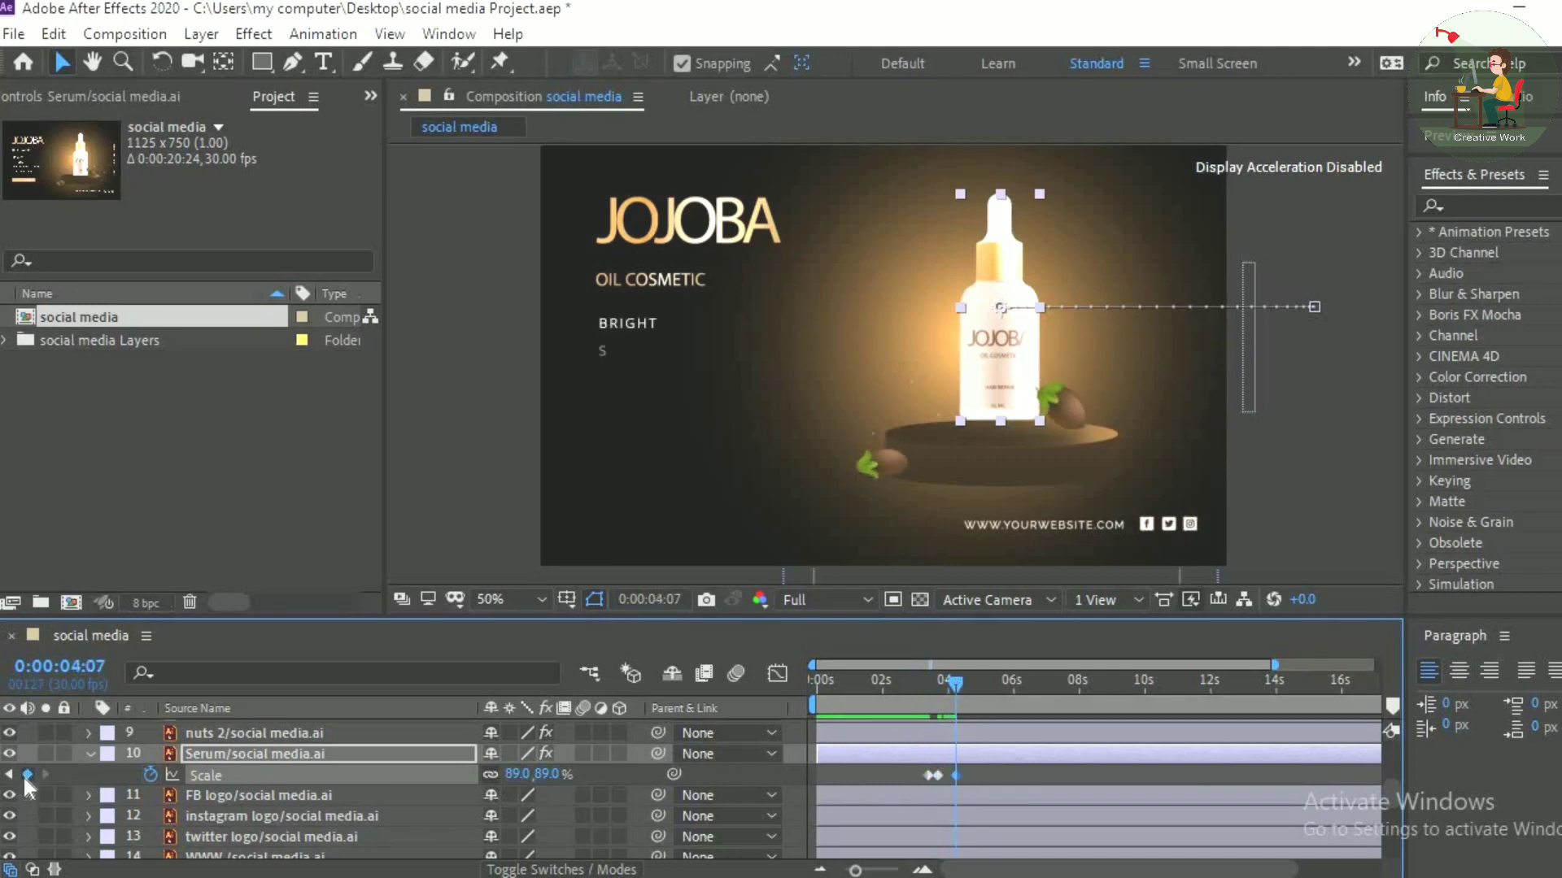
left_click_drag(510, 773, 655, 822)
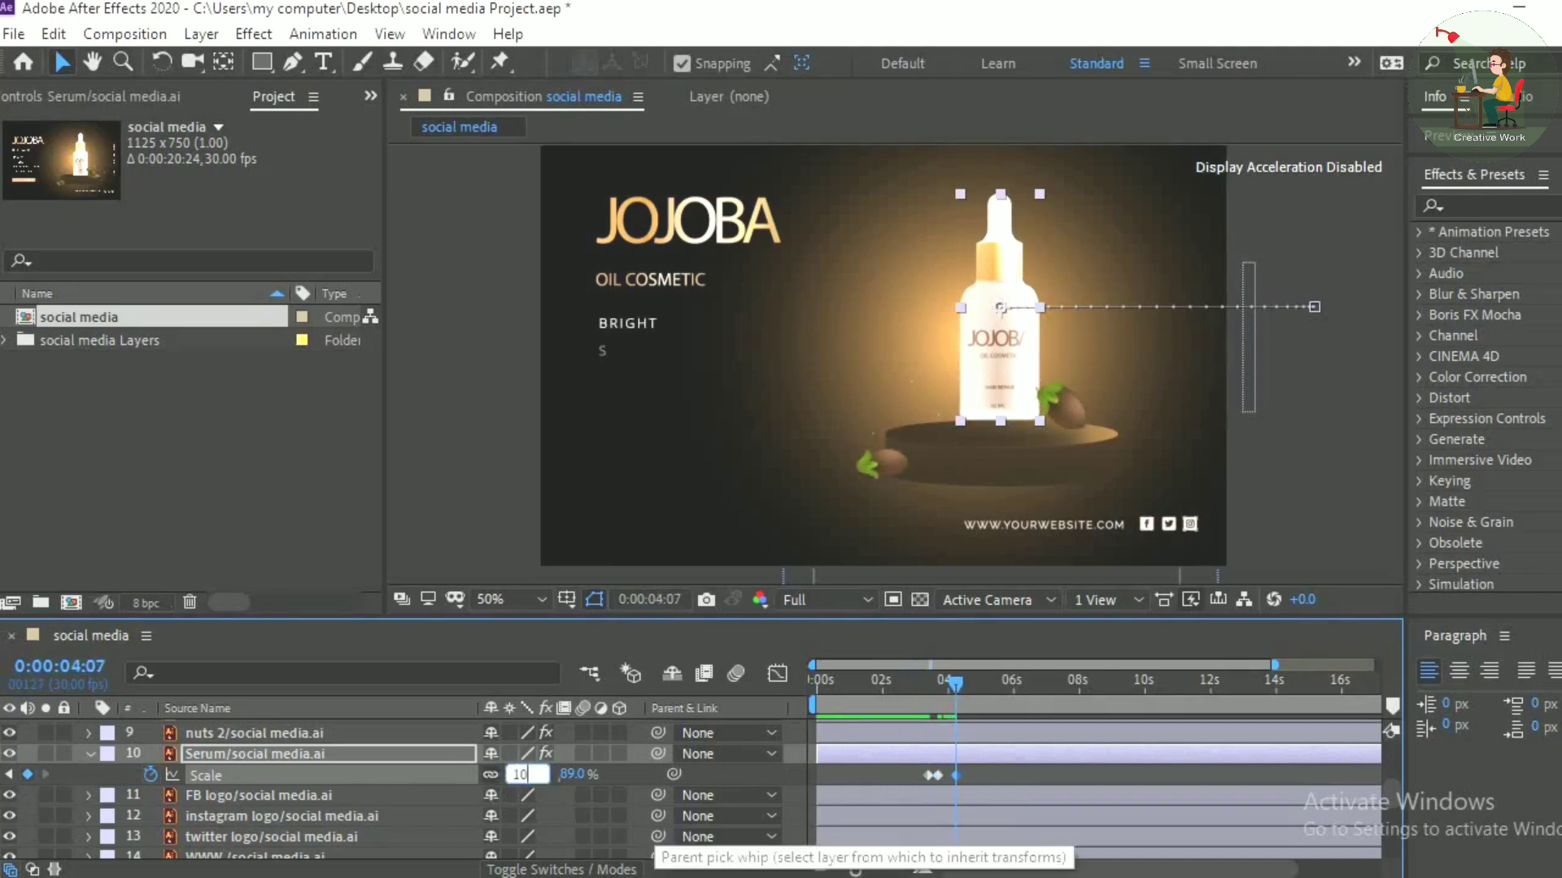
left_click(900, 690)
key("space")
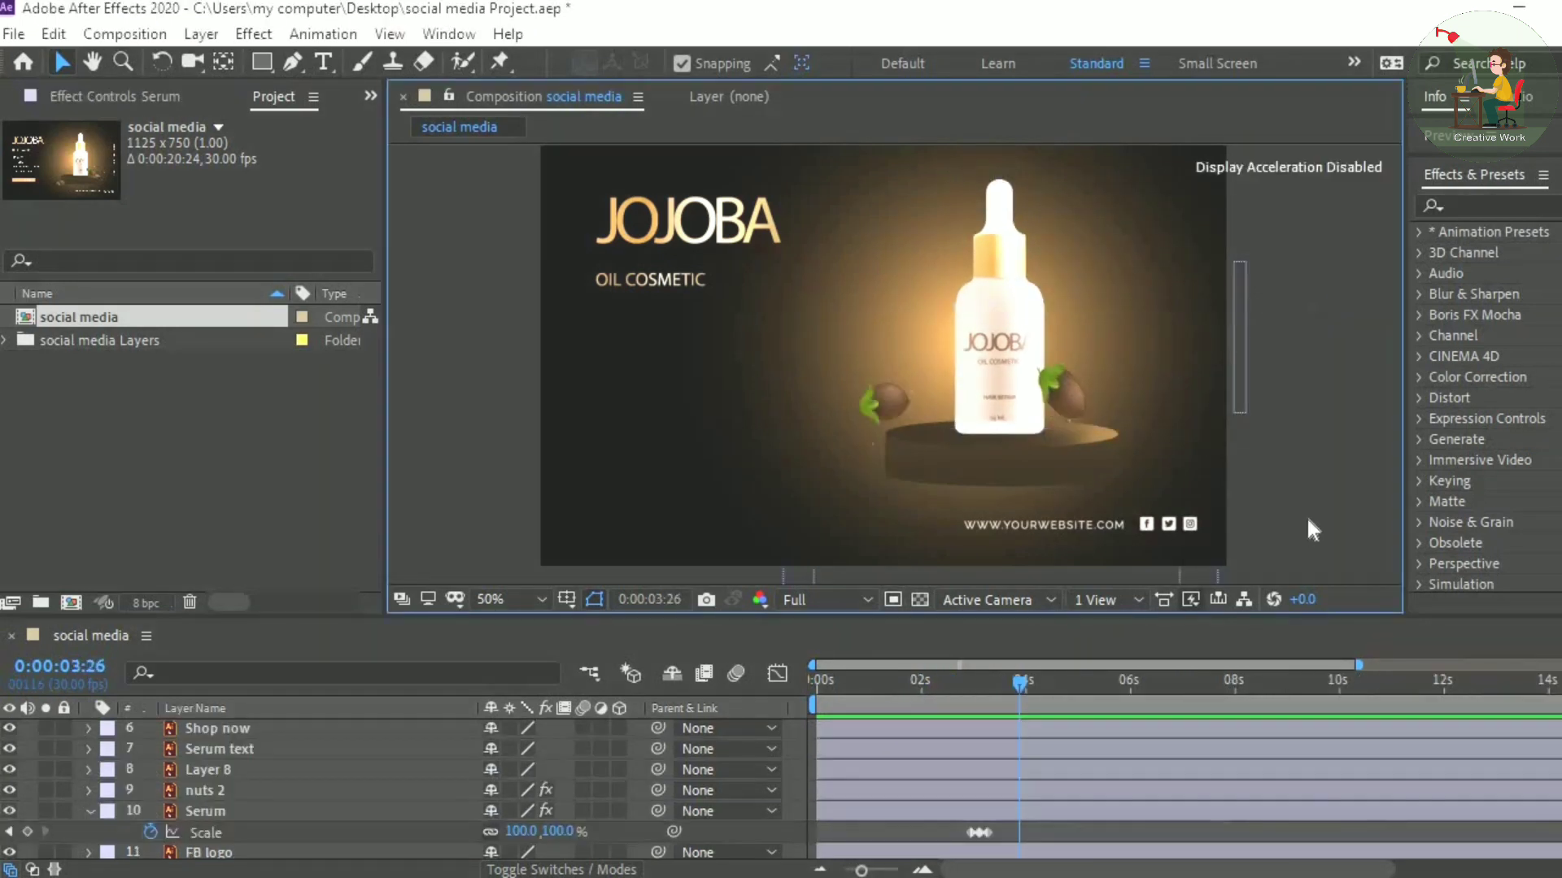
left_click(323, 62)
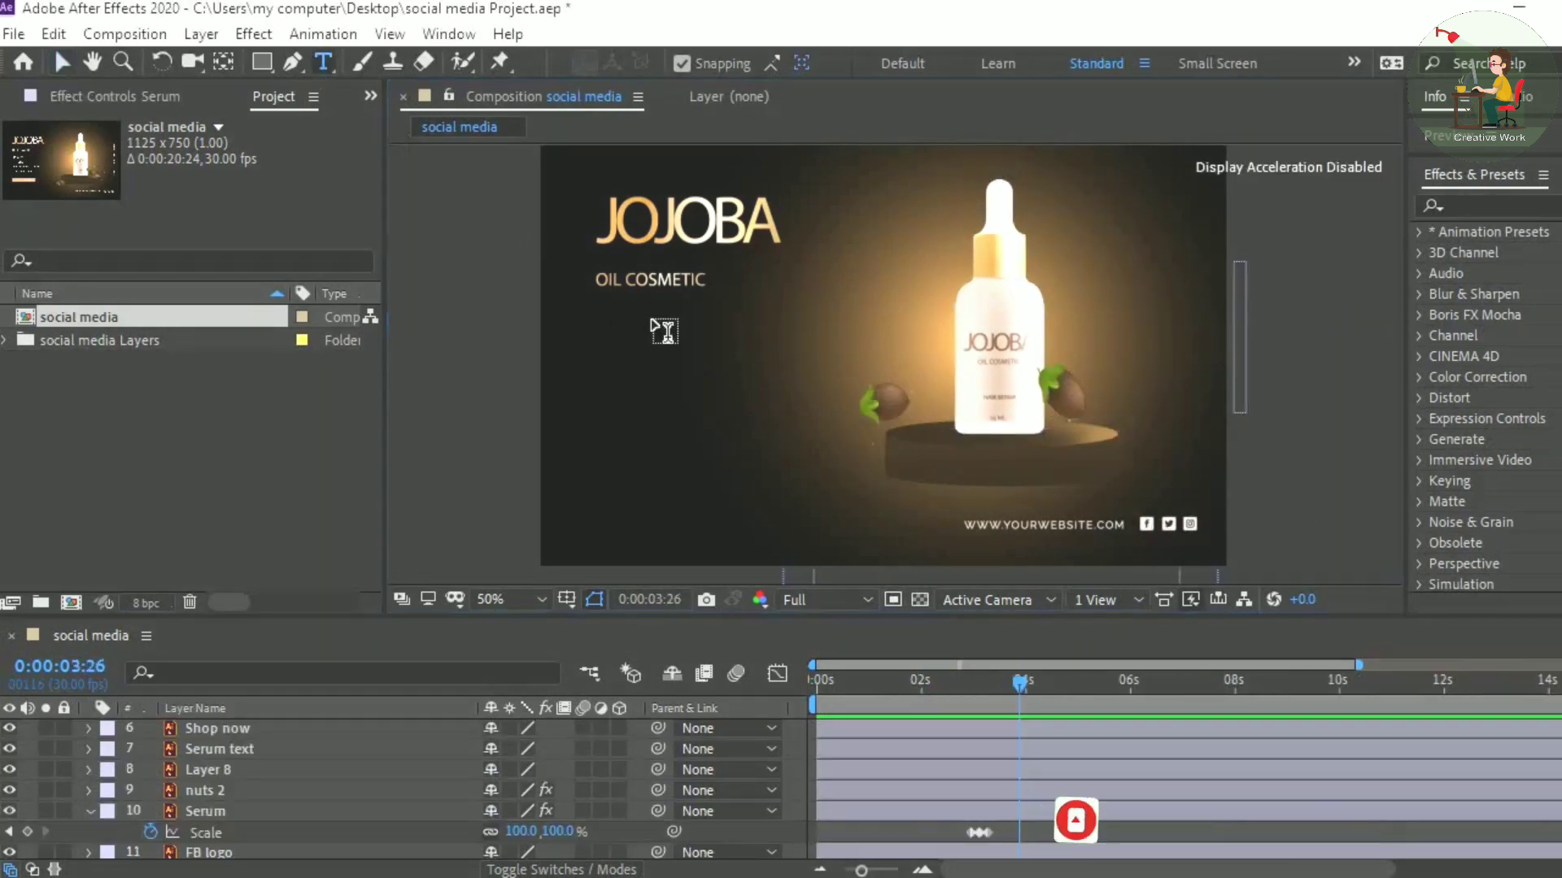
left_click(694, 474)
type("W")
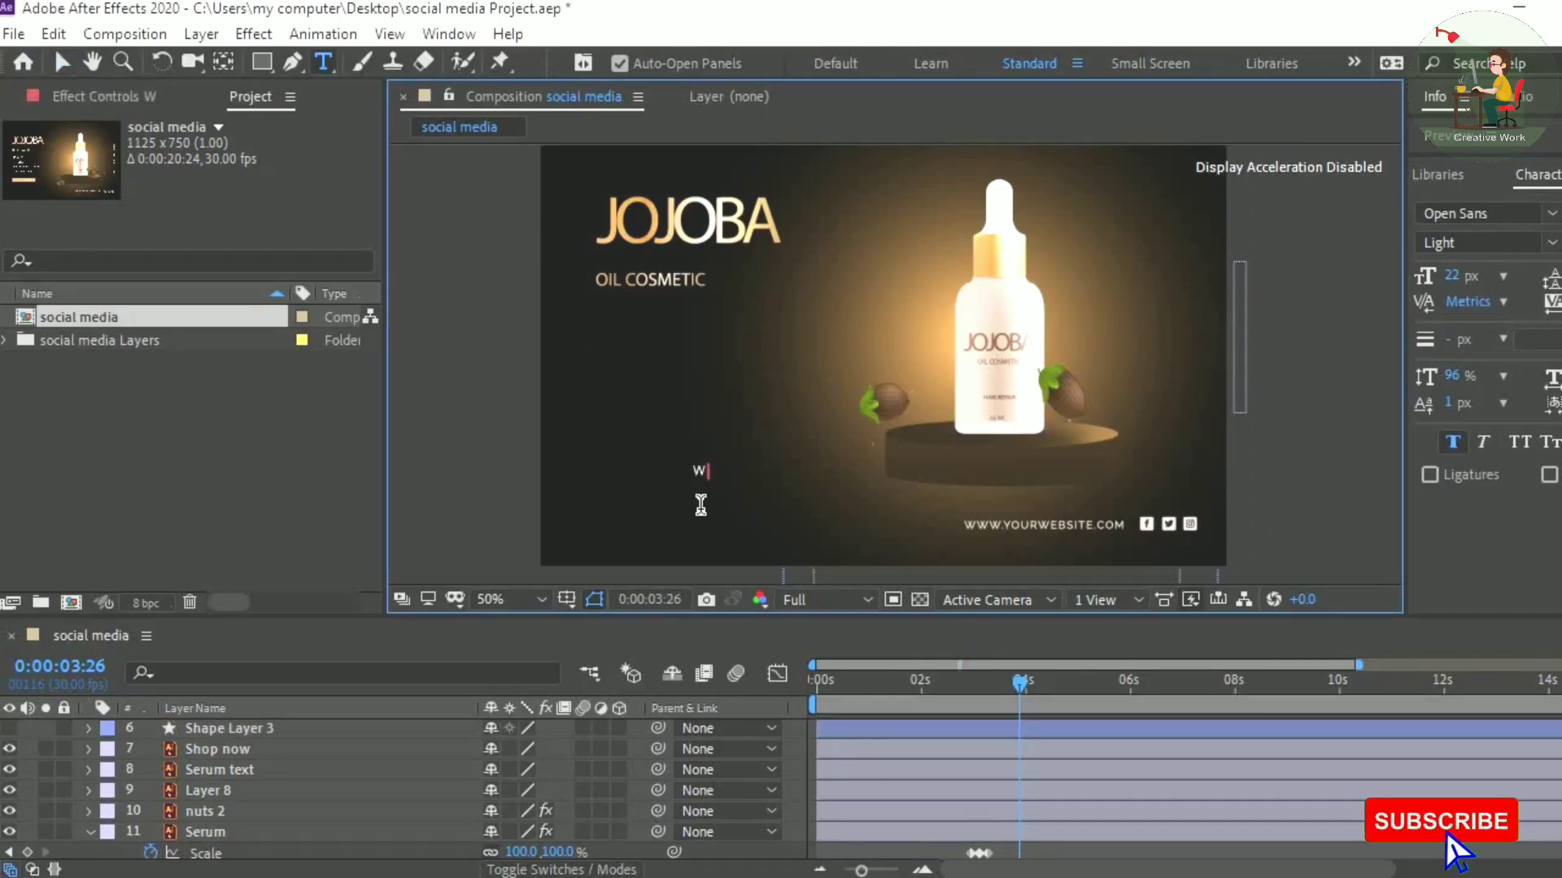
type("WW.")
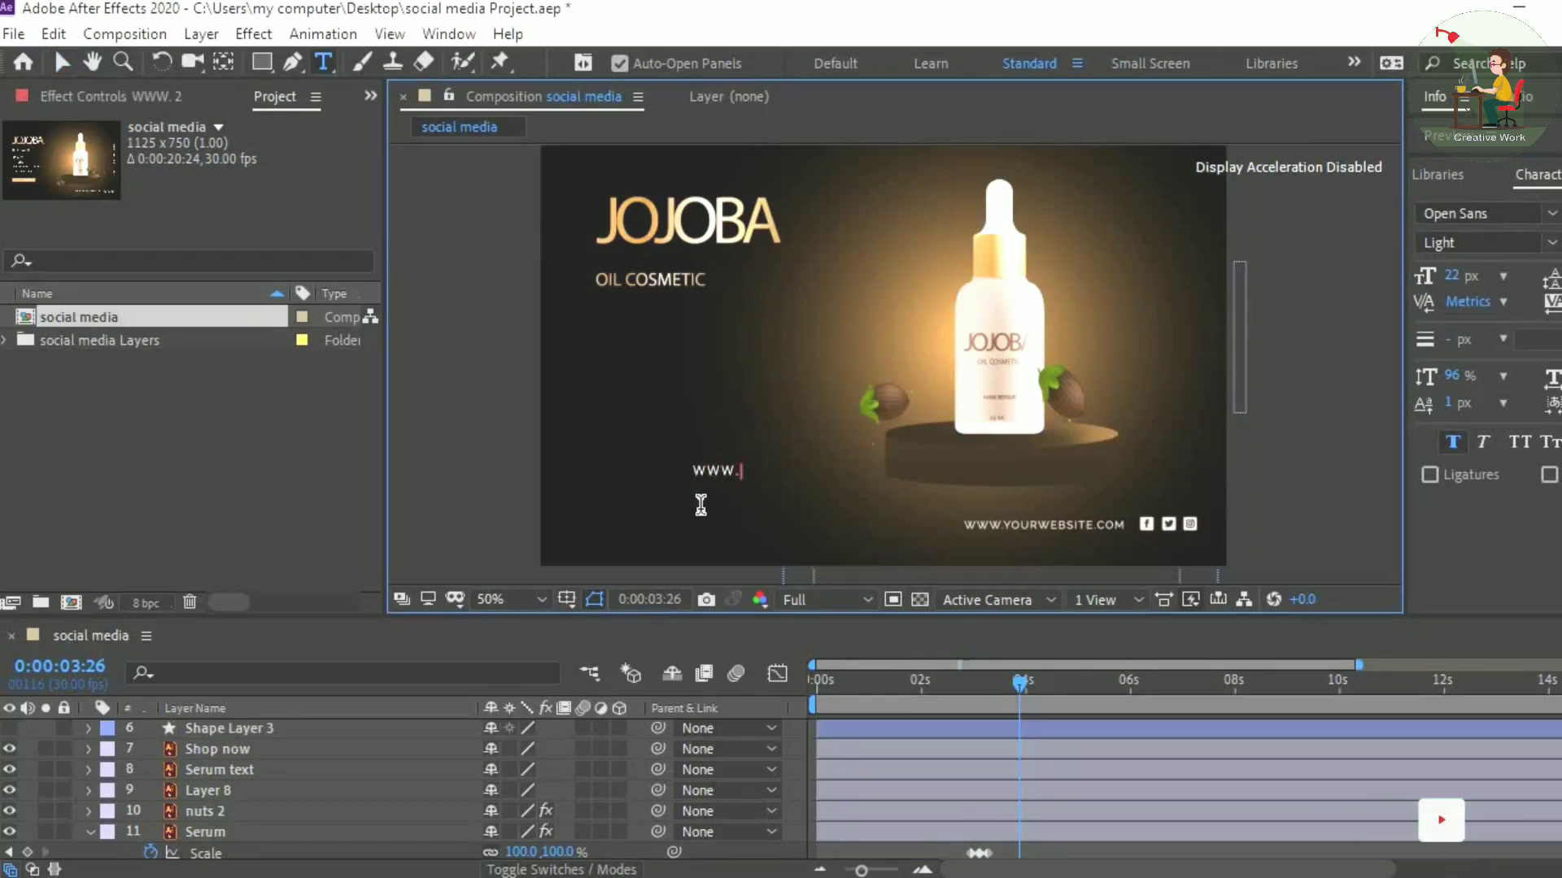
type("YOUR")
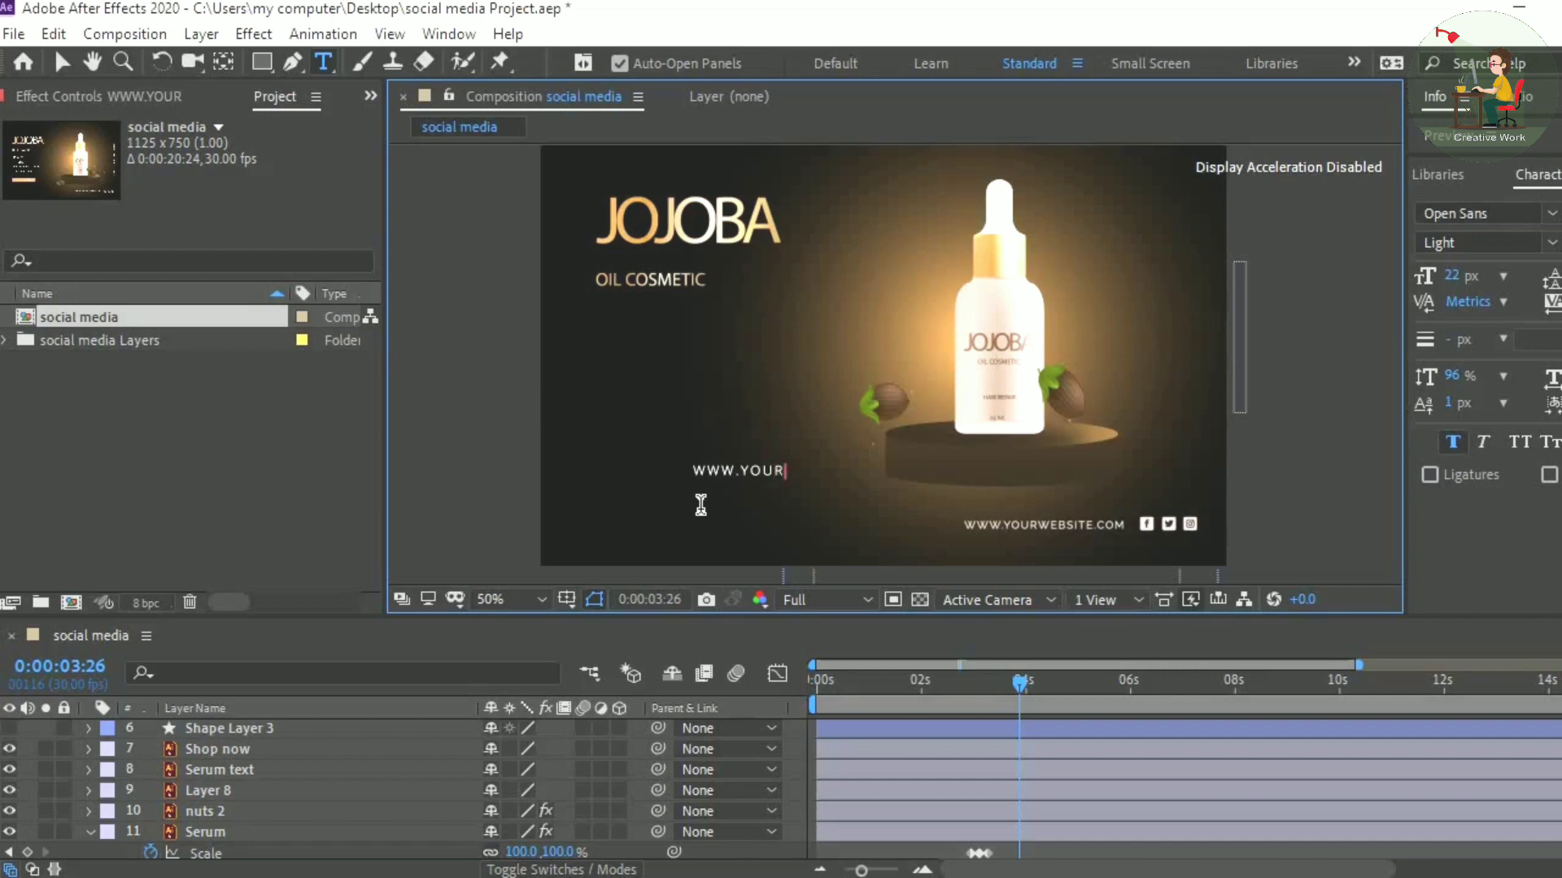
type("WEB")
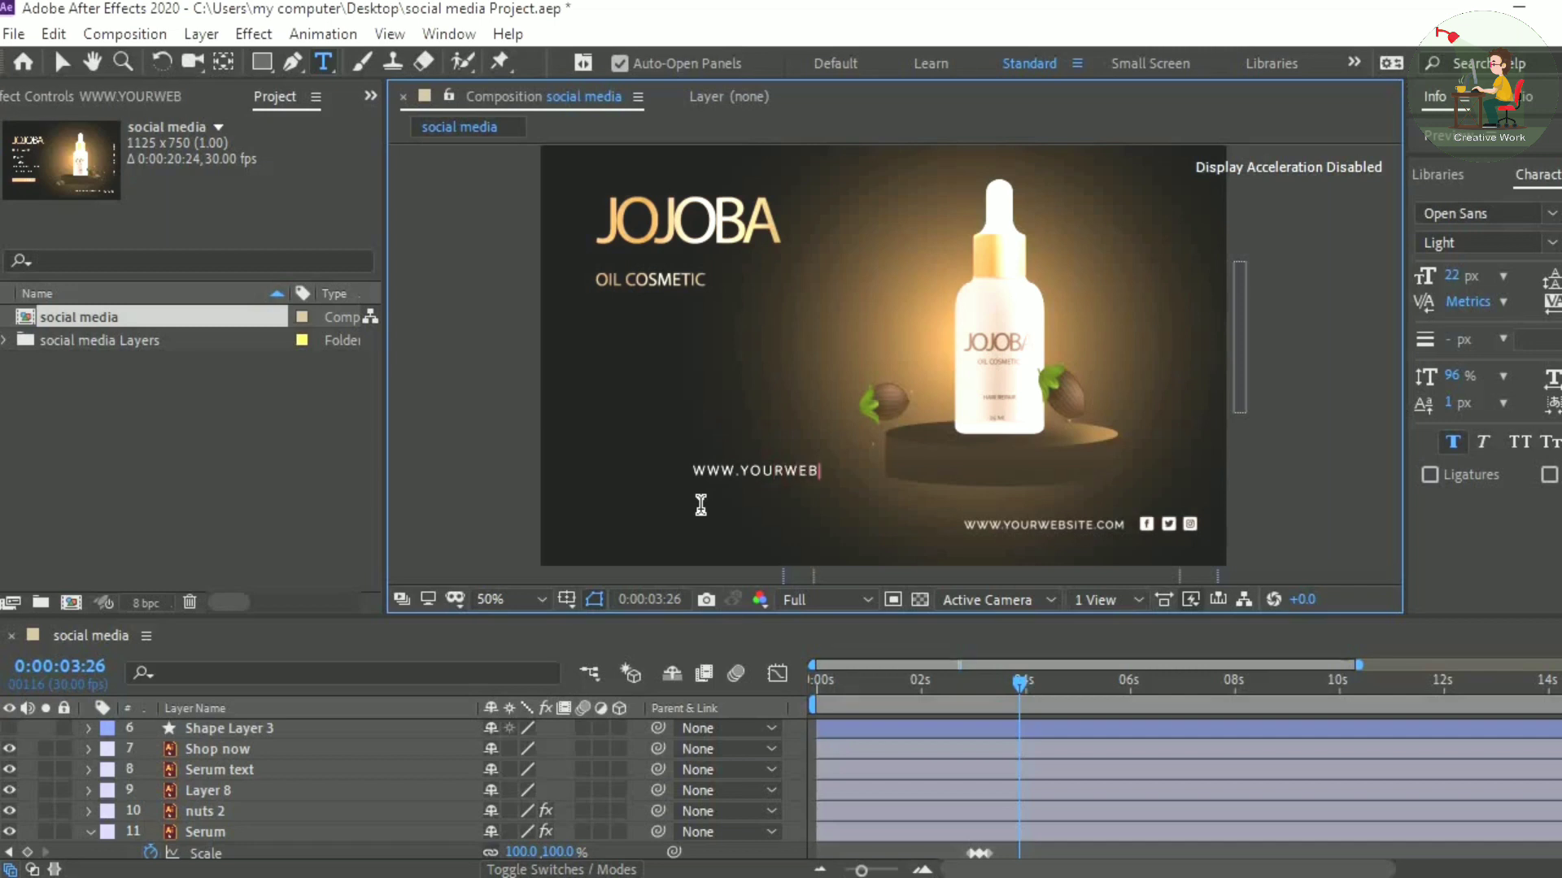
type("SITE")
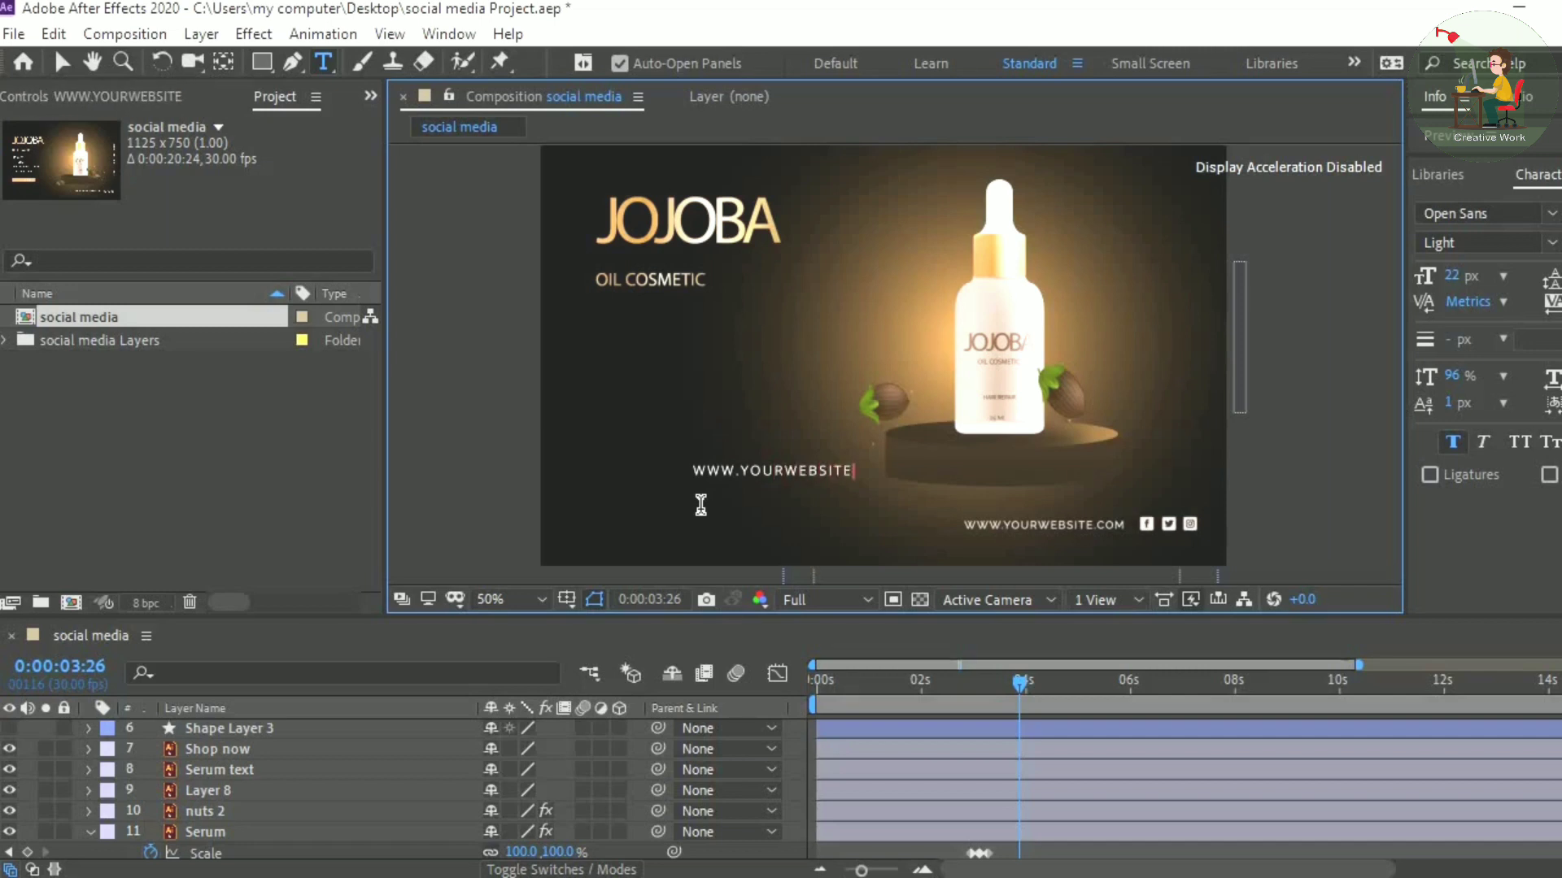
type(".COM")
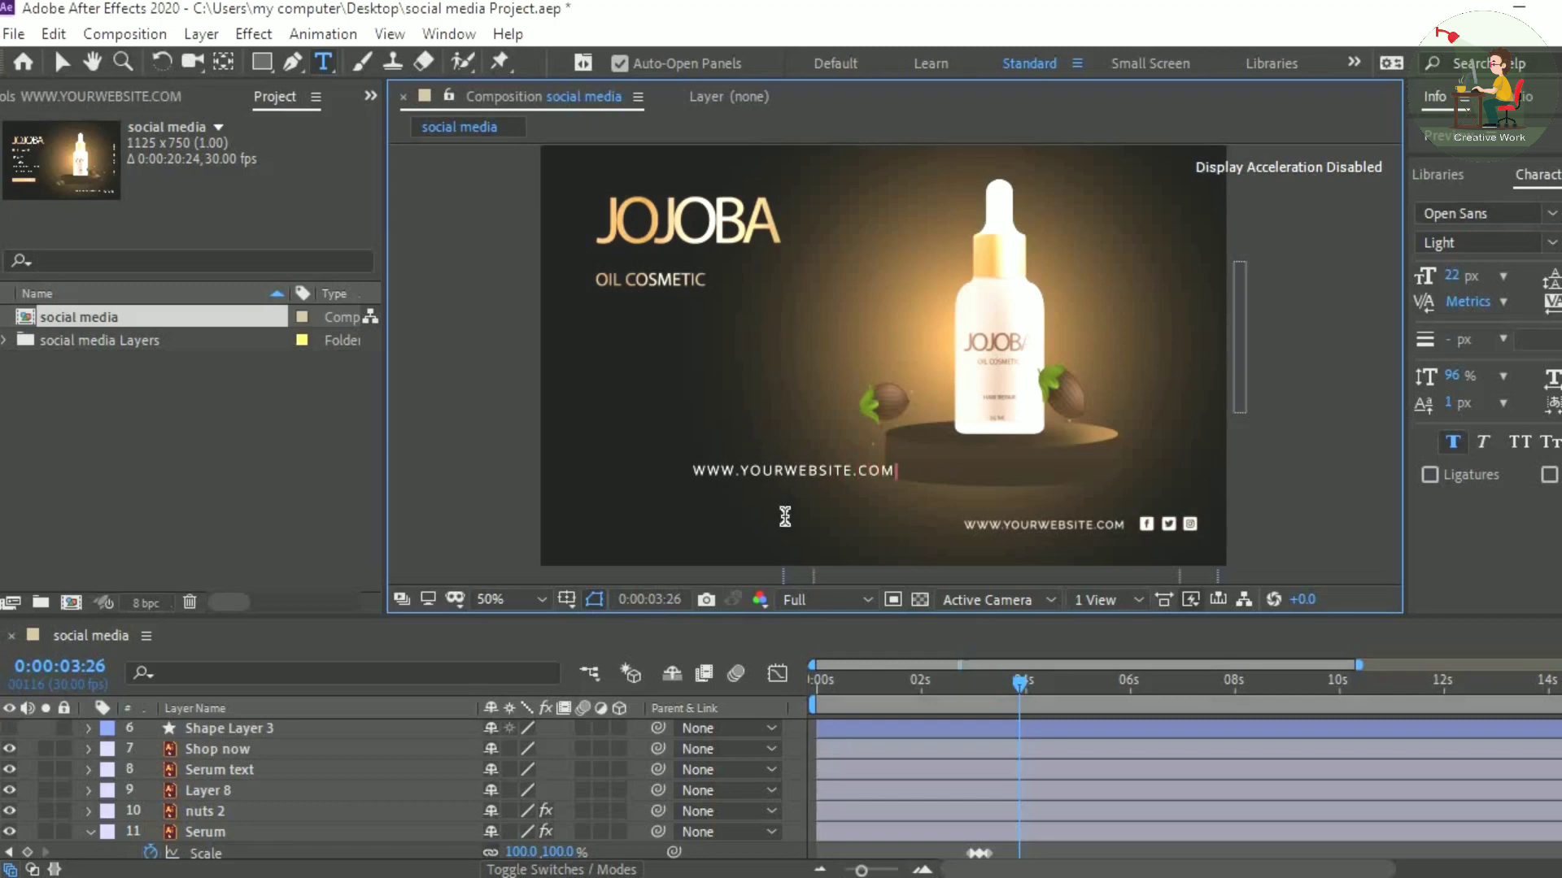
key("KP_Enter")
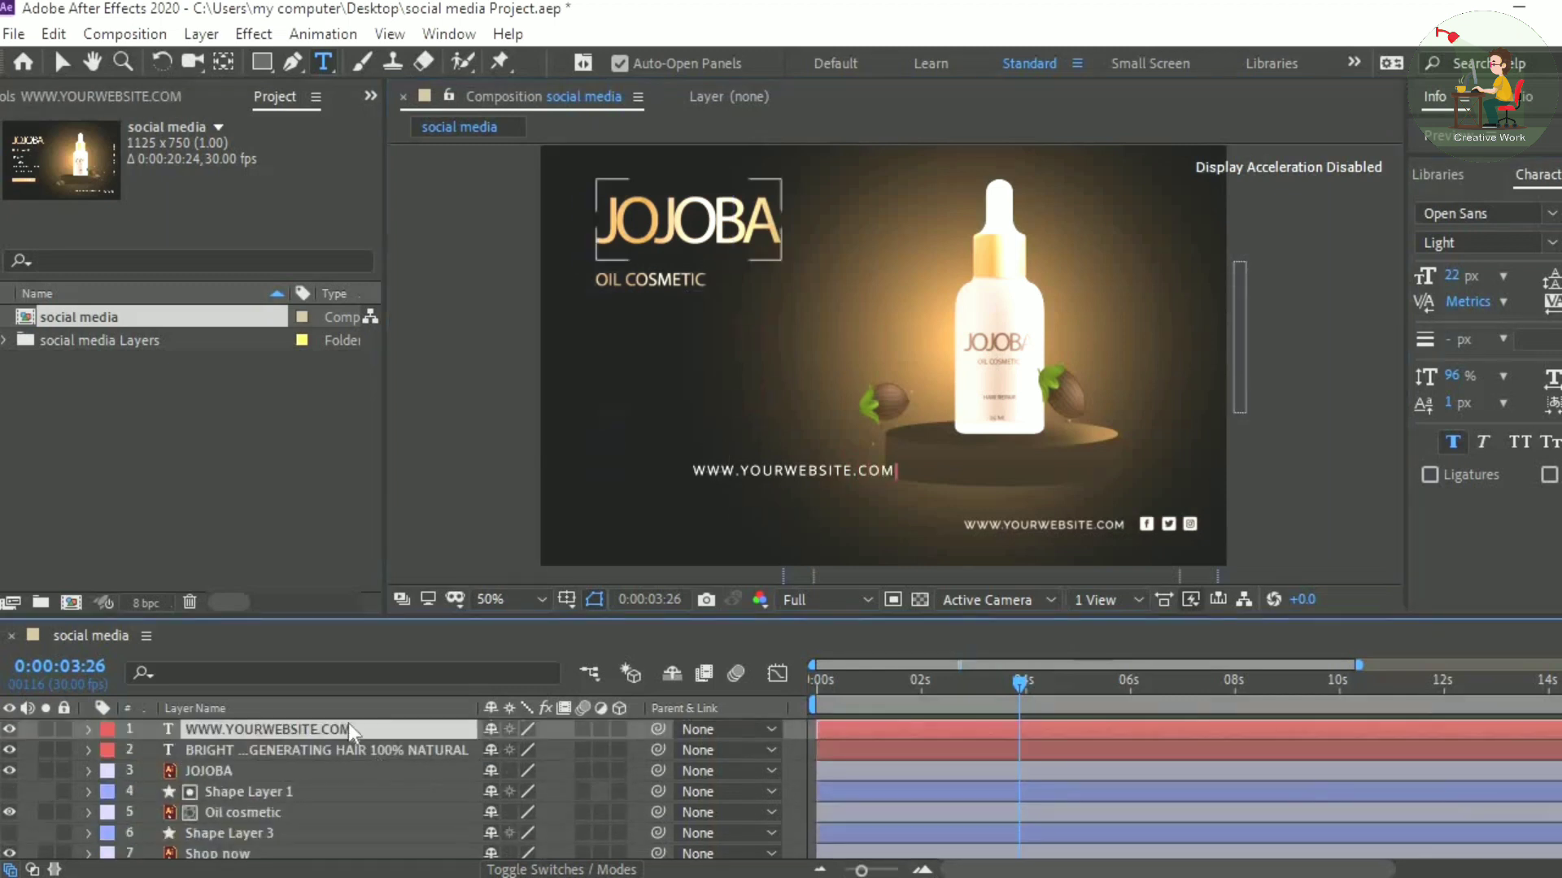
Step: Reduce the font size of the new website text layer to 18 px
left_click(1452, 275)
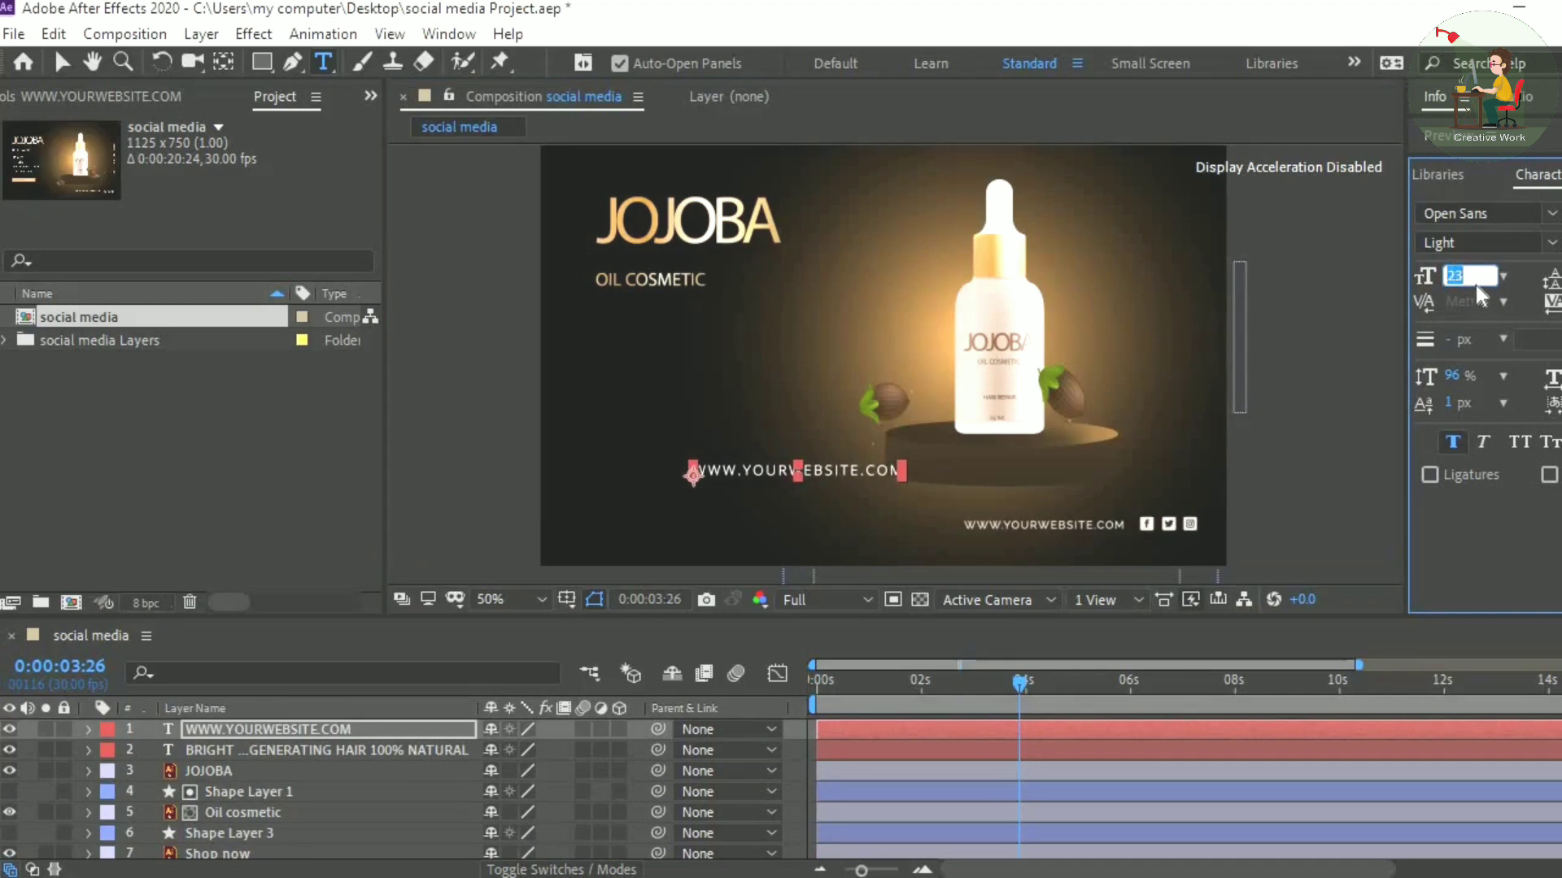
key("Down")
key("Down")
key("Down")
key("Down")
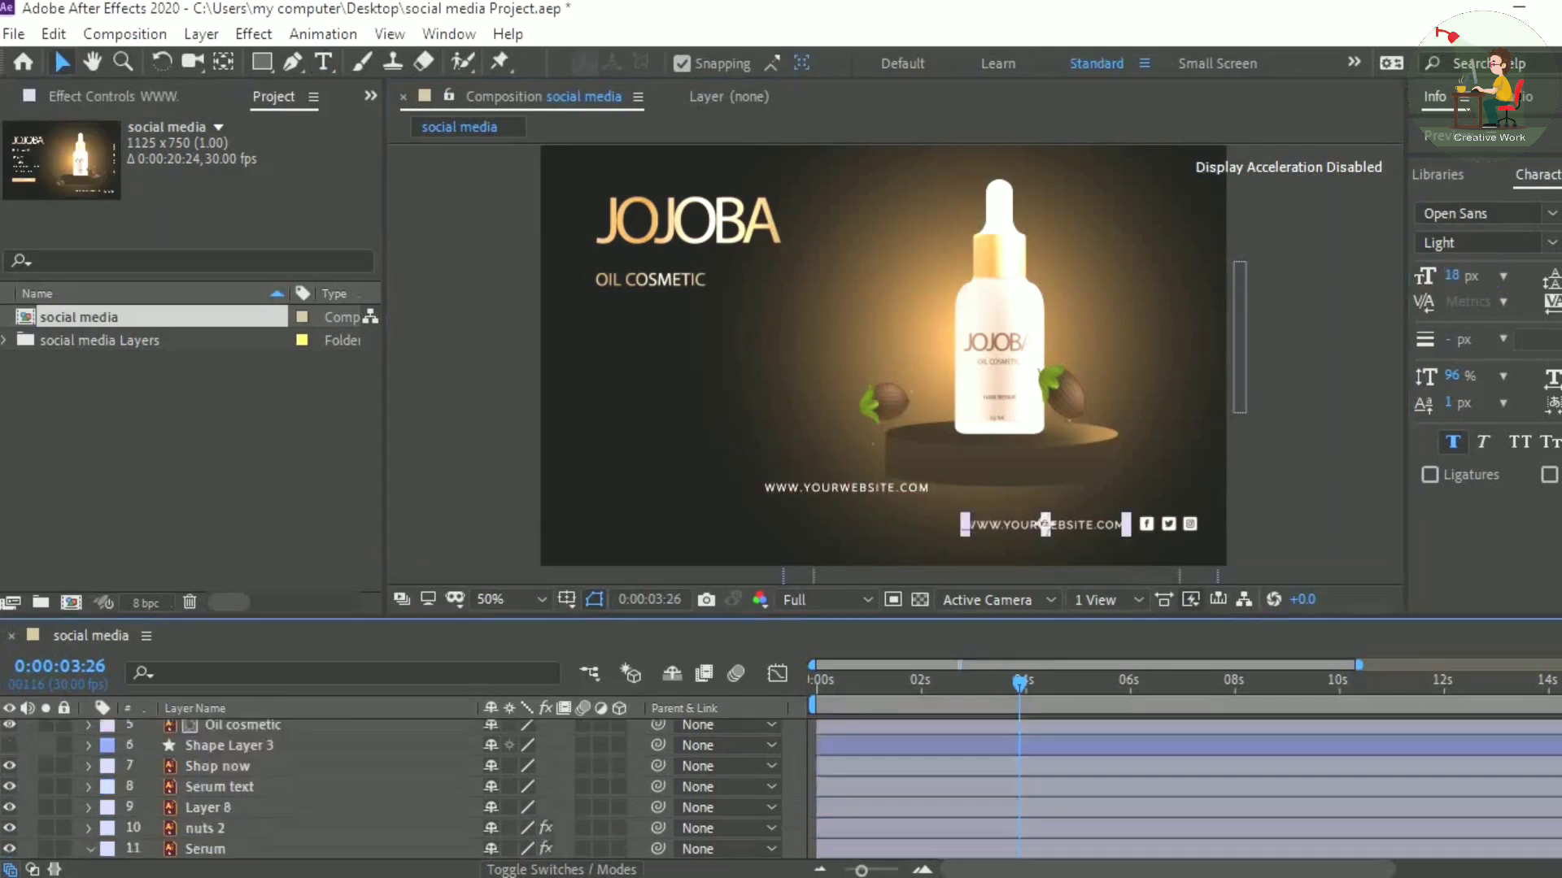
scroll(391, 788, "down", 3)
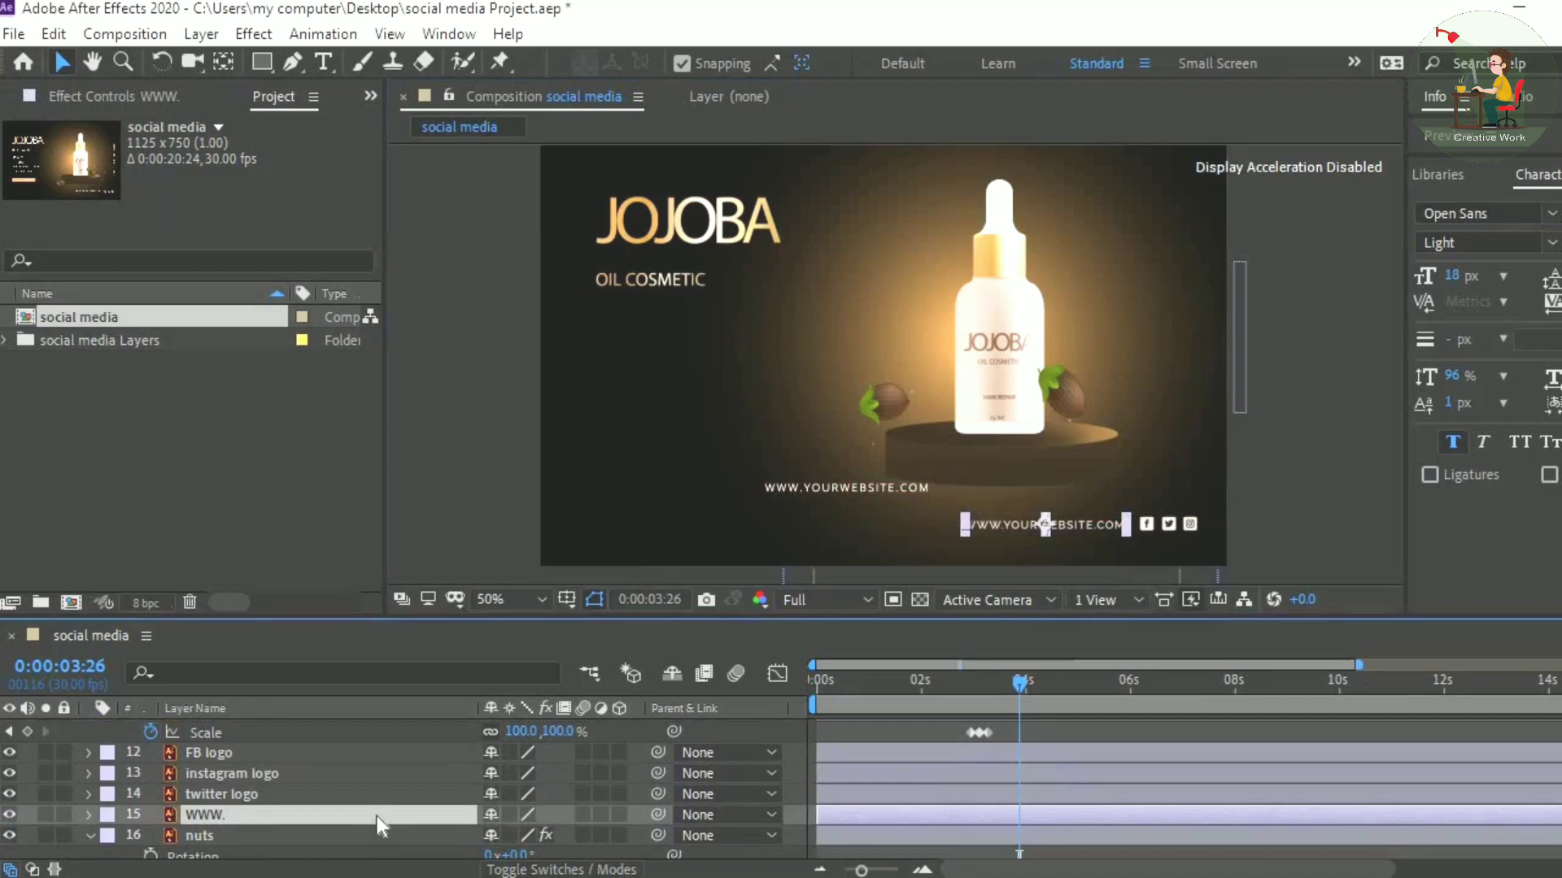
key("Delete")
left_click_drag(814, 492, 1033, 535)
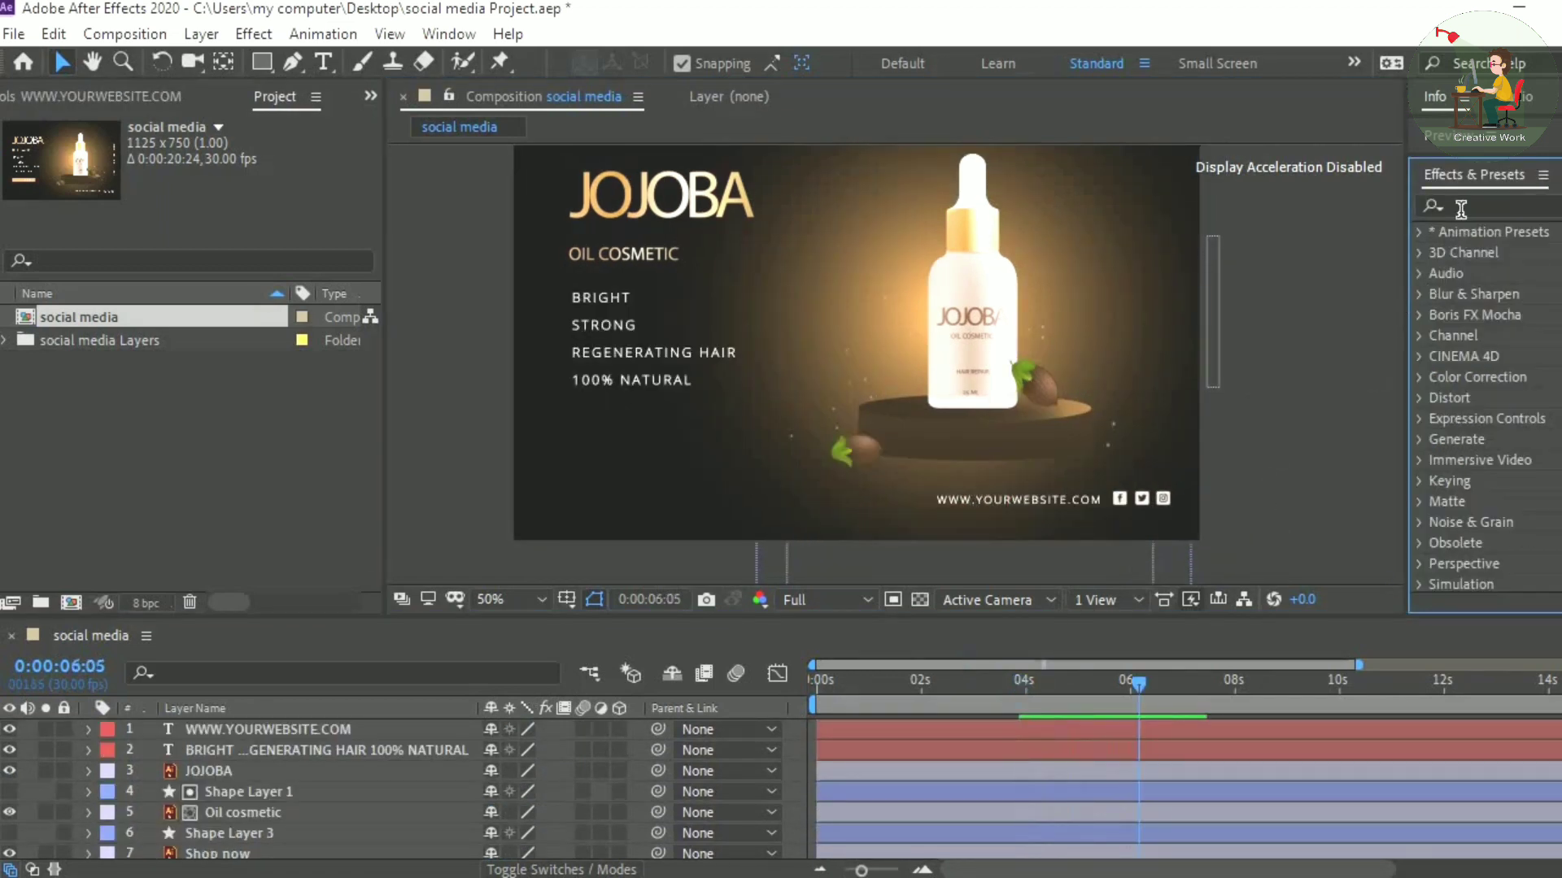
left_click(1461, 209)
type("fade ")
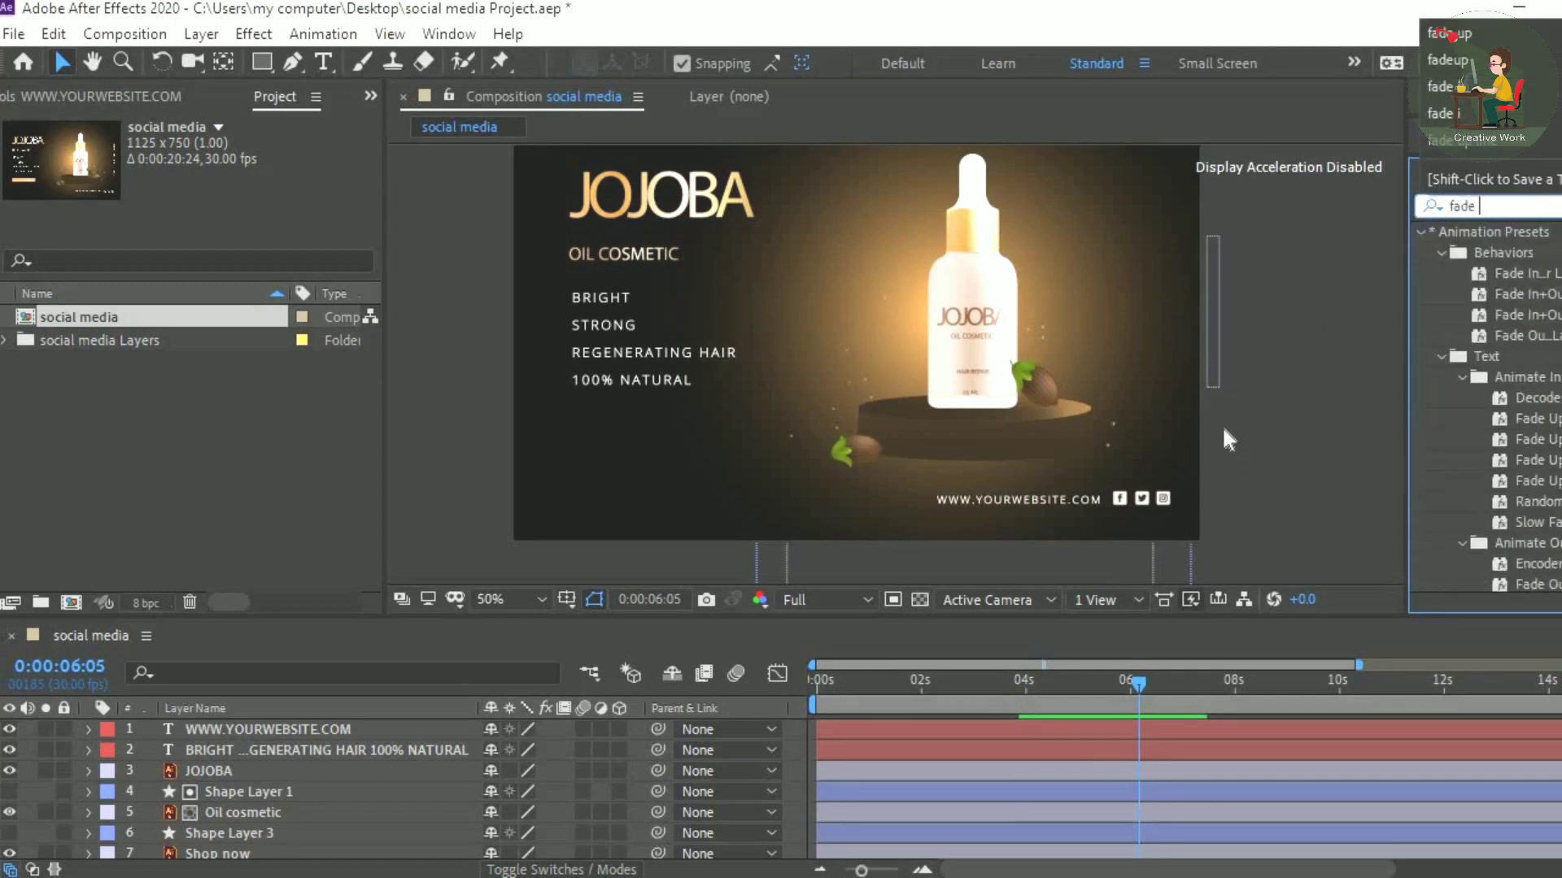
type("up")
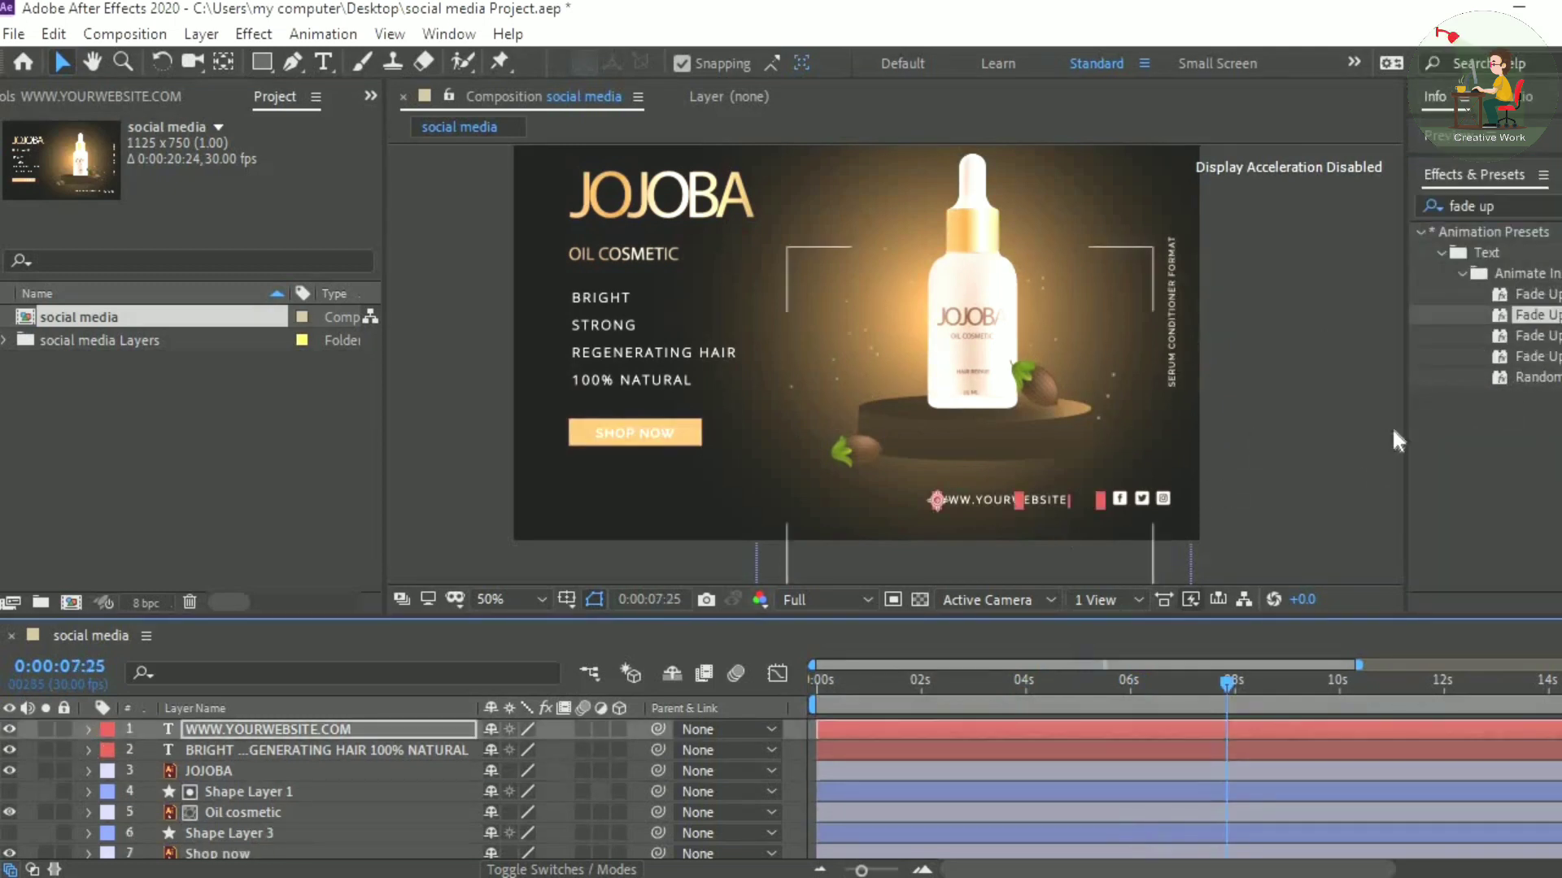
left_click_drag(1528, 385, 979, 499)
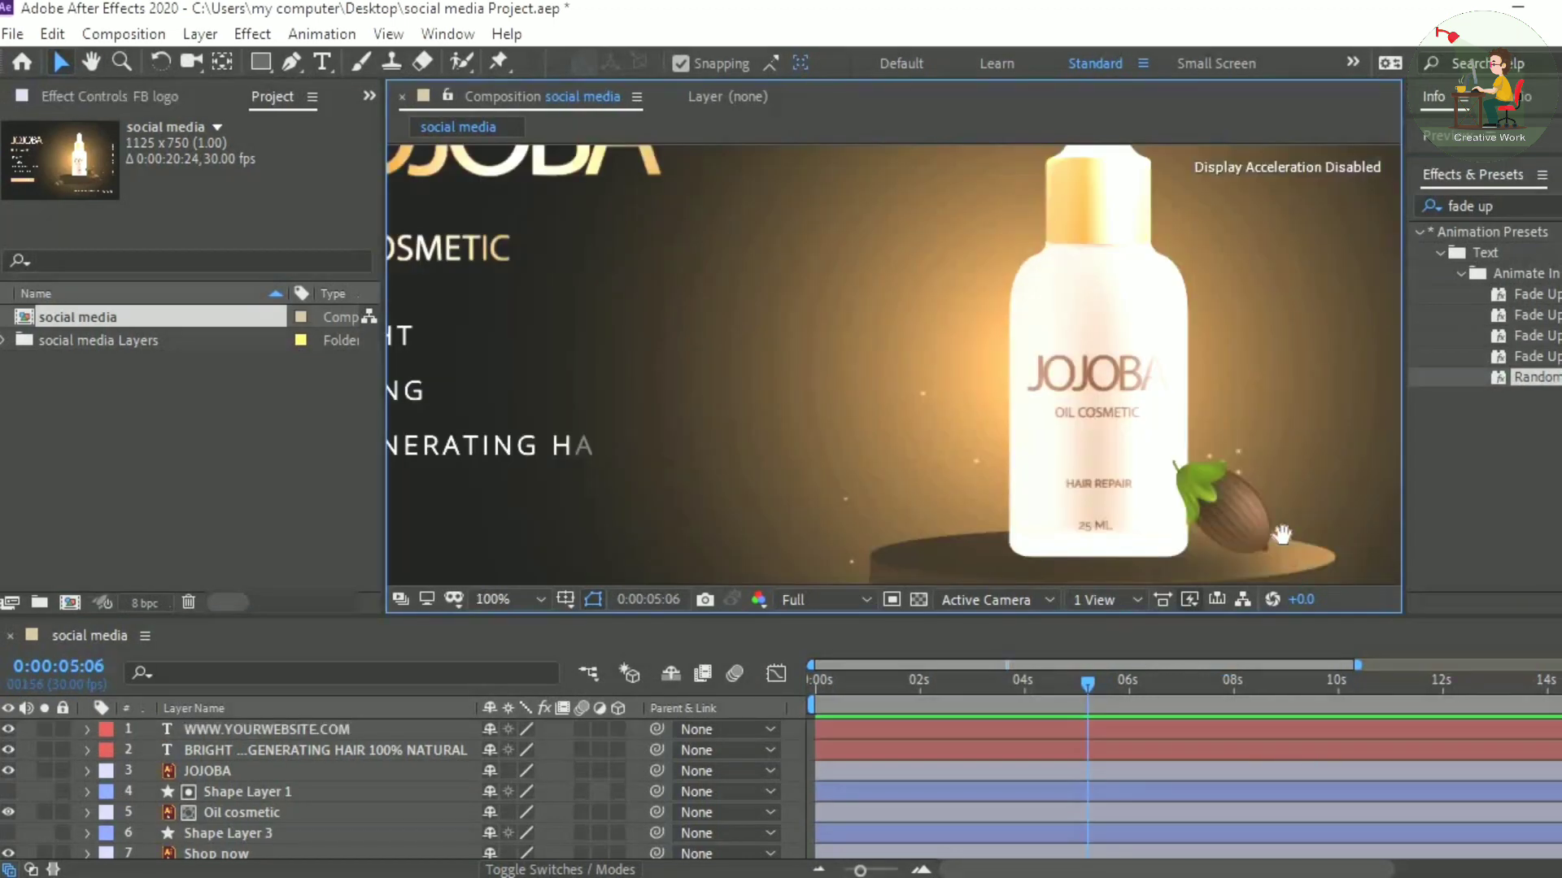
Step: Reveal the website text's animation keyframes and move the current time to its last Start keyframe at 0:00:09:12
left_click_drag(1263, 548, 807, 143)
key("v")
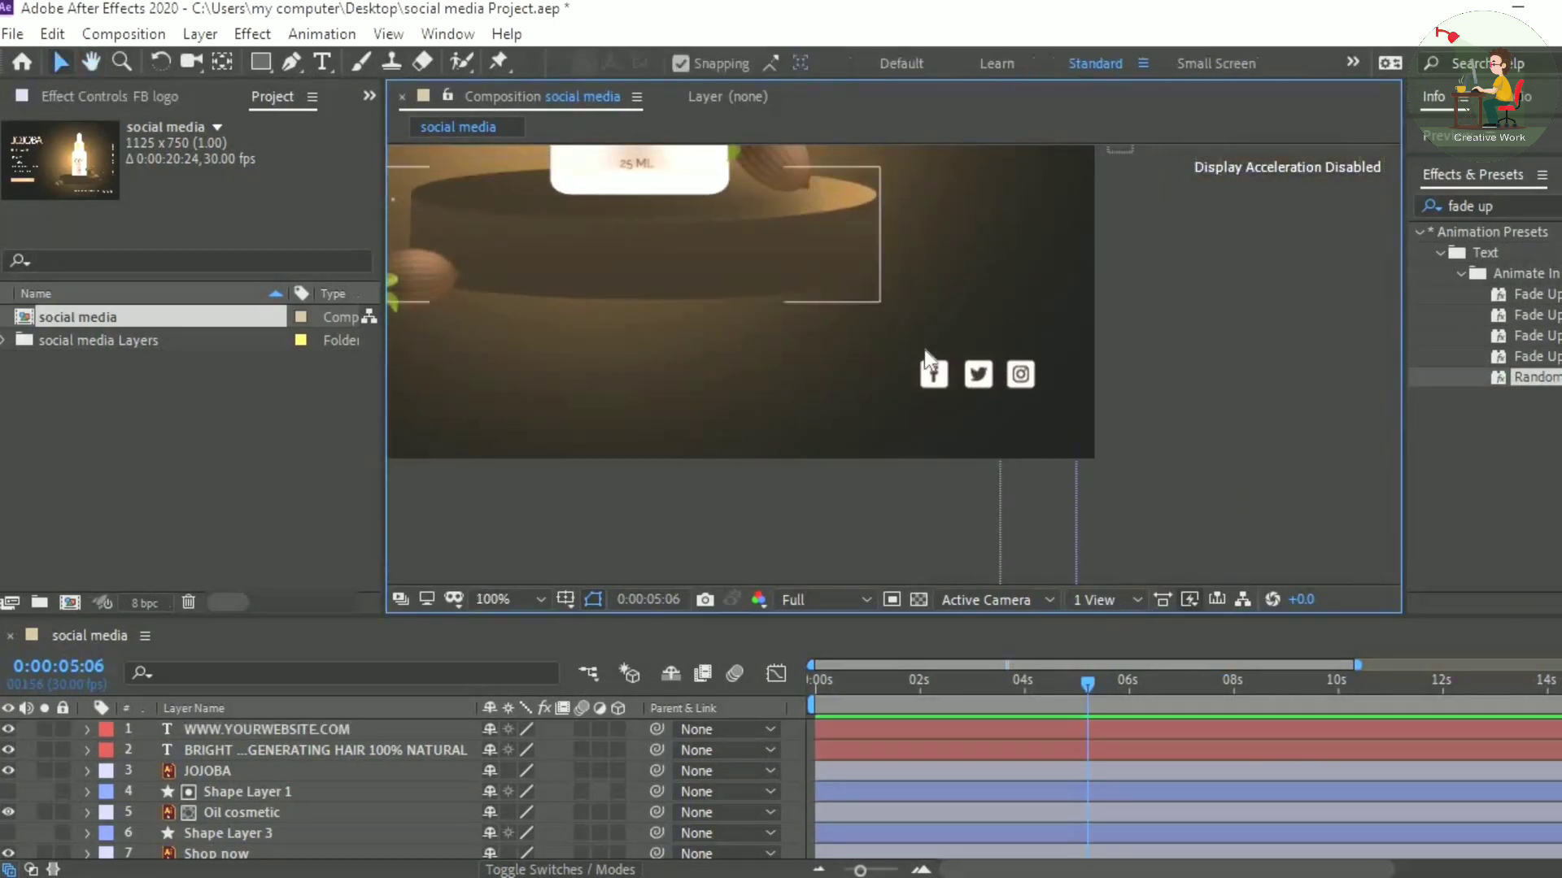
left_click(932, 389)
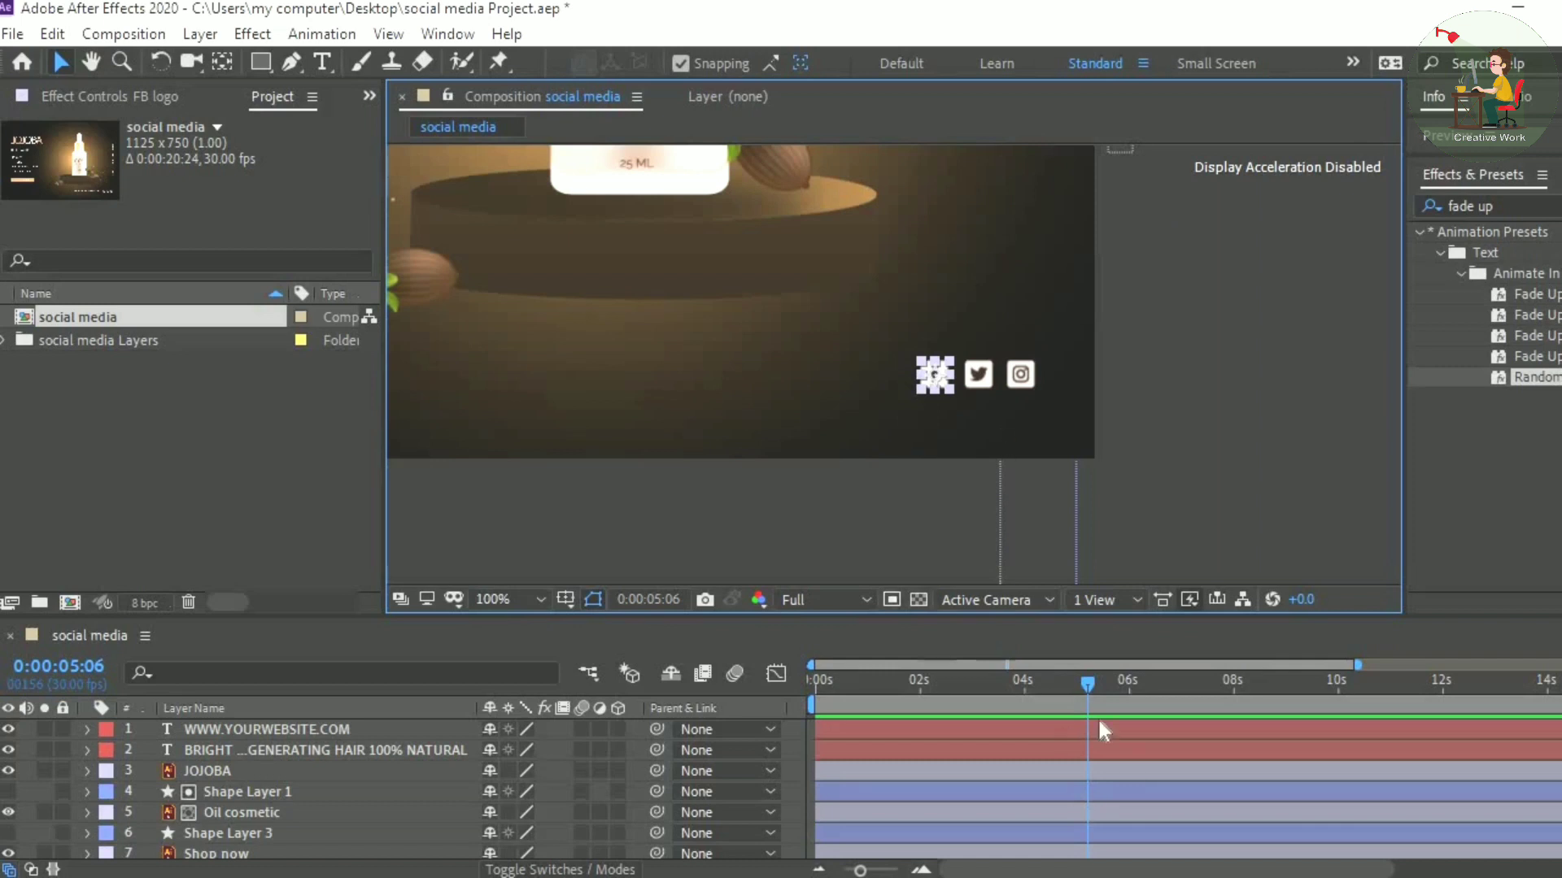
left_click_drag(1096, 716, 1300, 729)
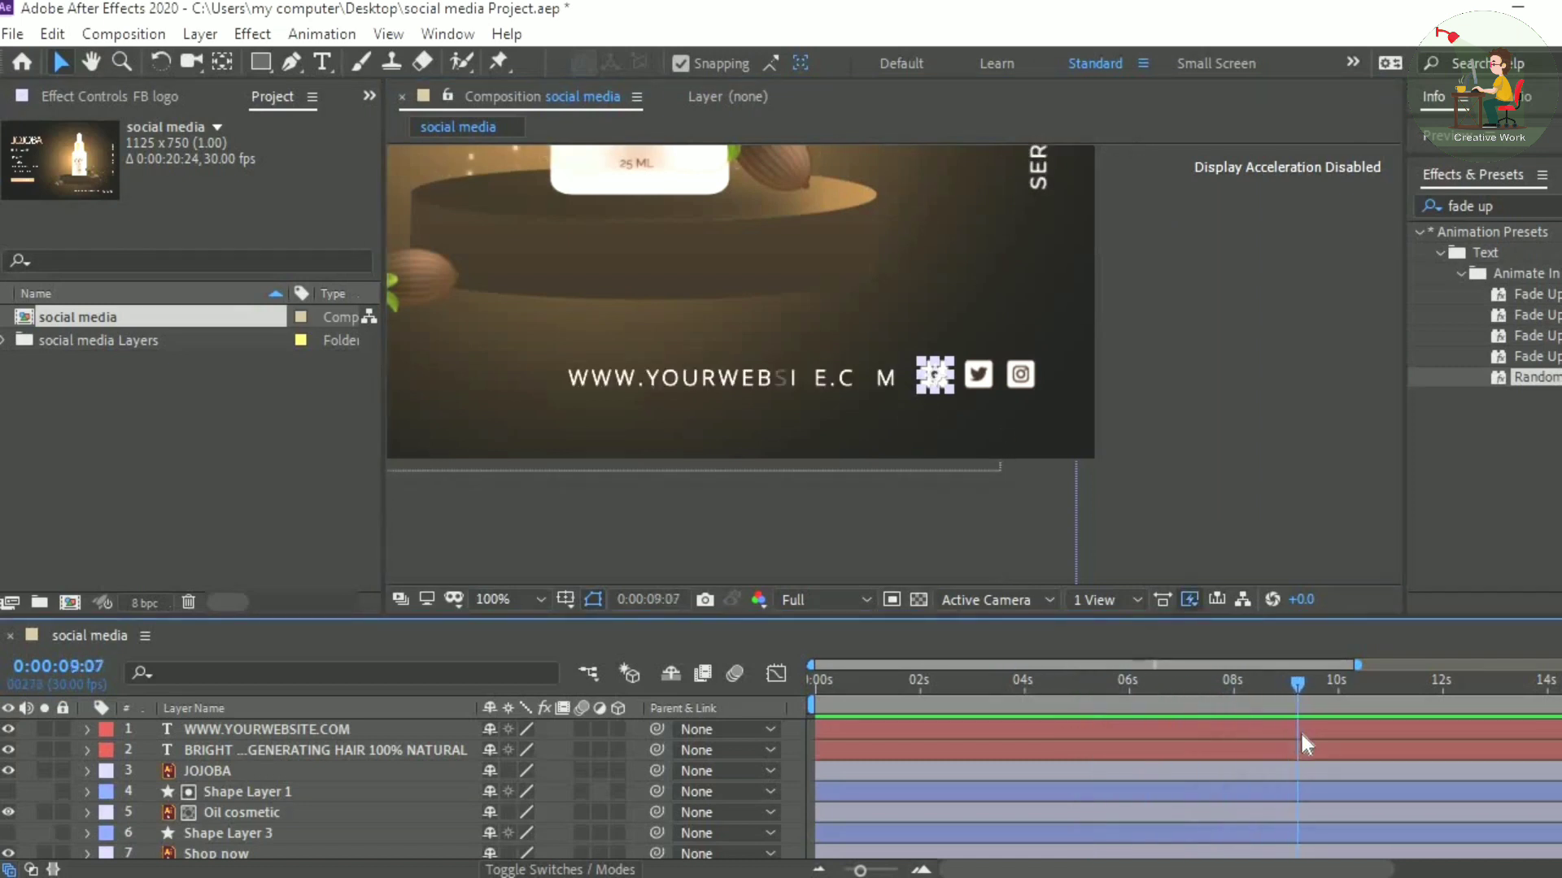
left_click(628, 368)
key("u")
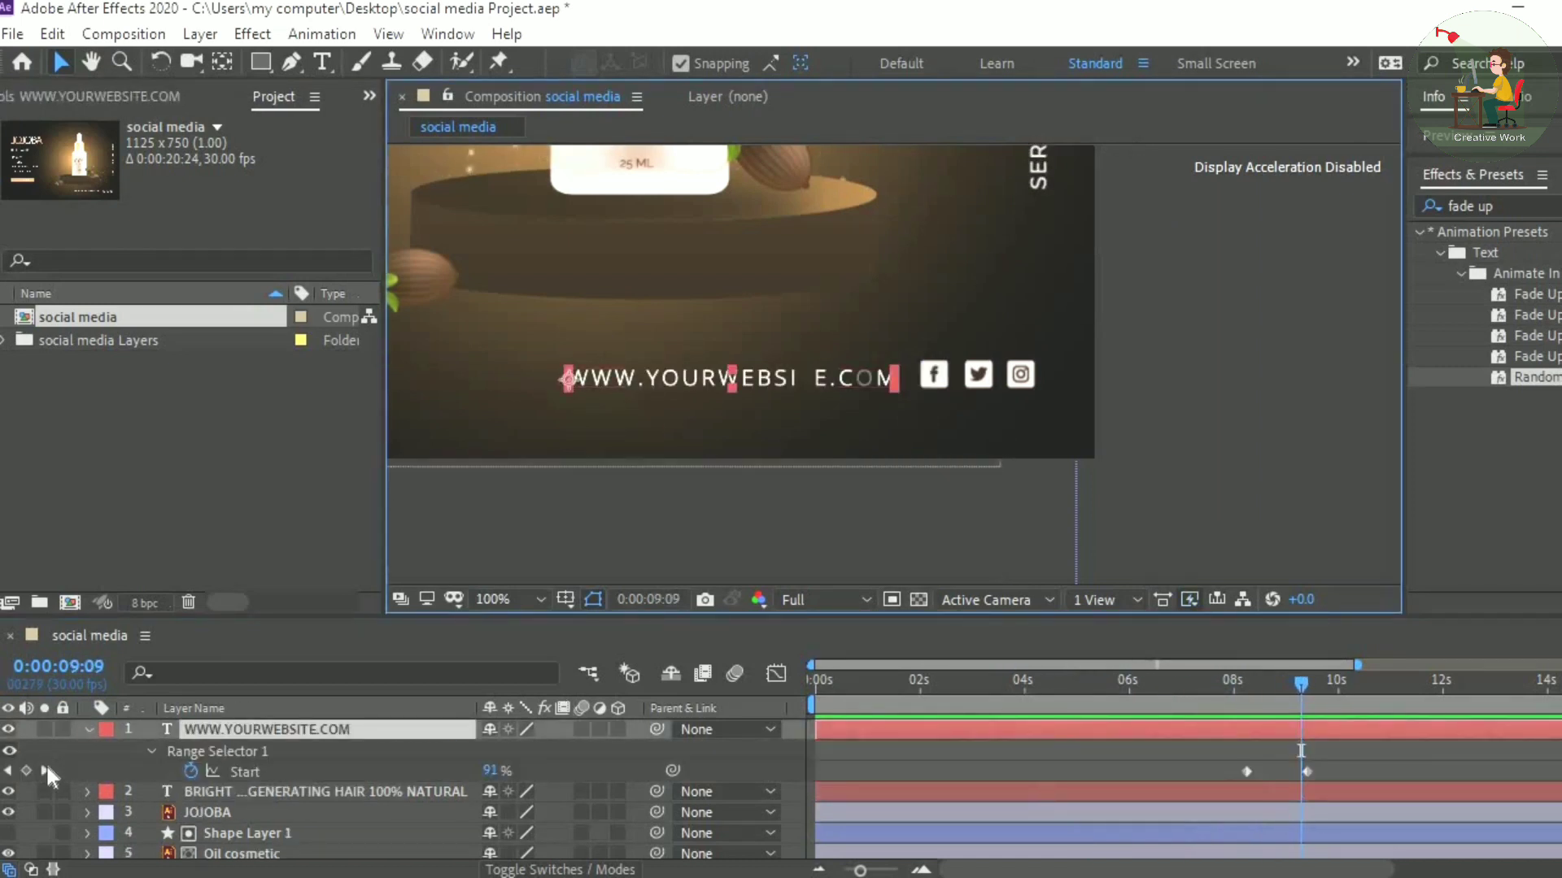
left_click(45, 771)
Step: Start Scale keyframing on the FB logo layer with 0% at 0:00:09:12
left_click(931, 378)
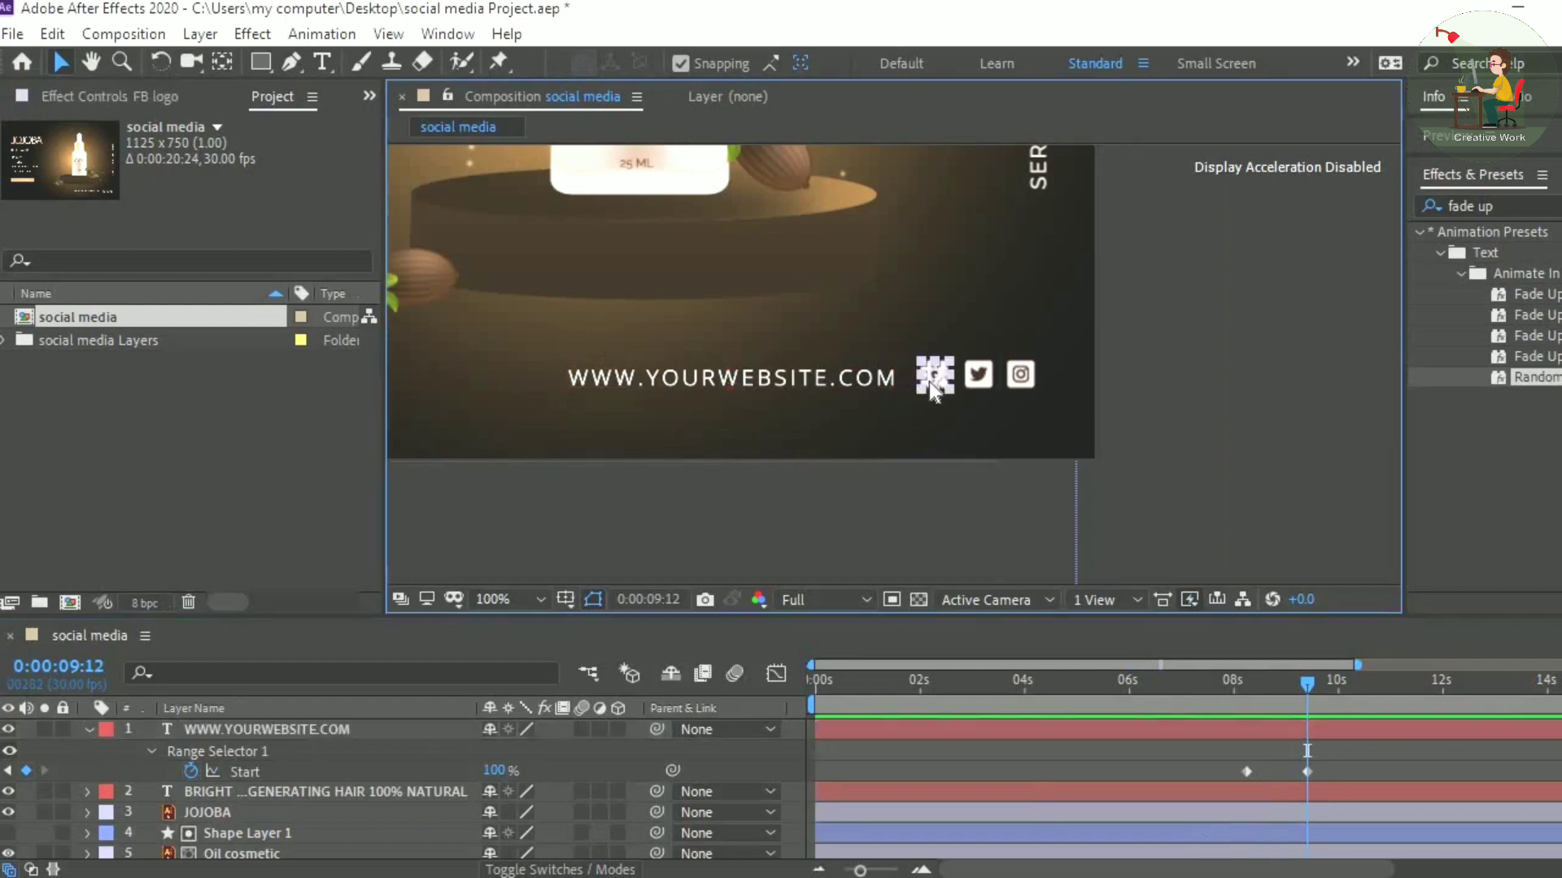
scroll(1077, 783, "down", 5)
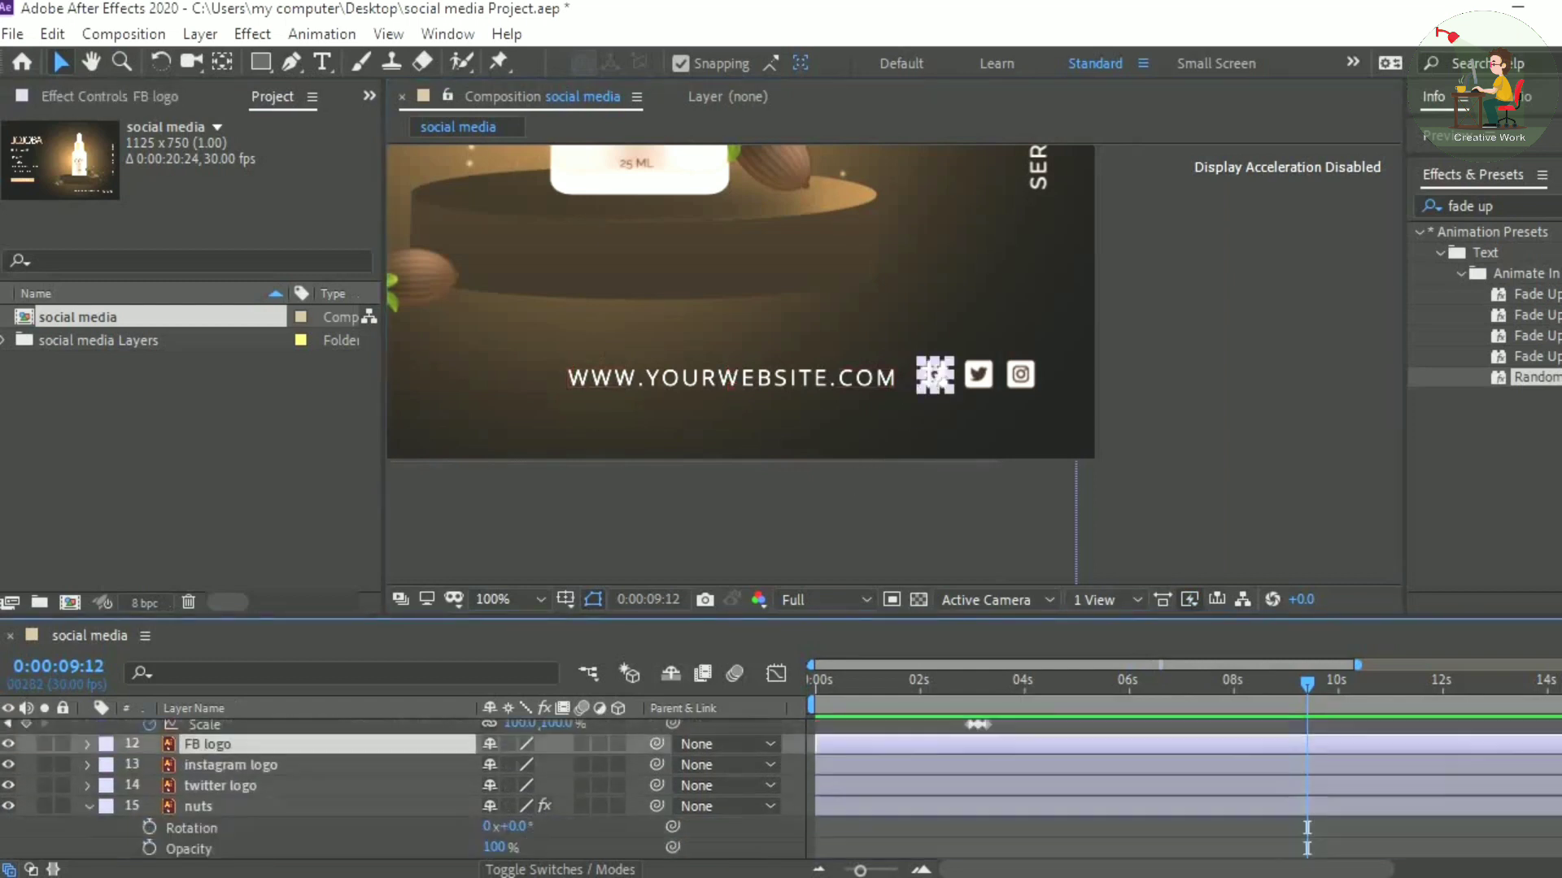
key("s")
key("equal")
key("equal")
left_click(149, 769)
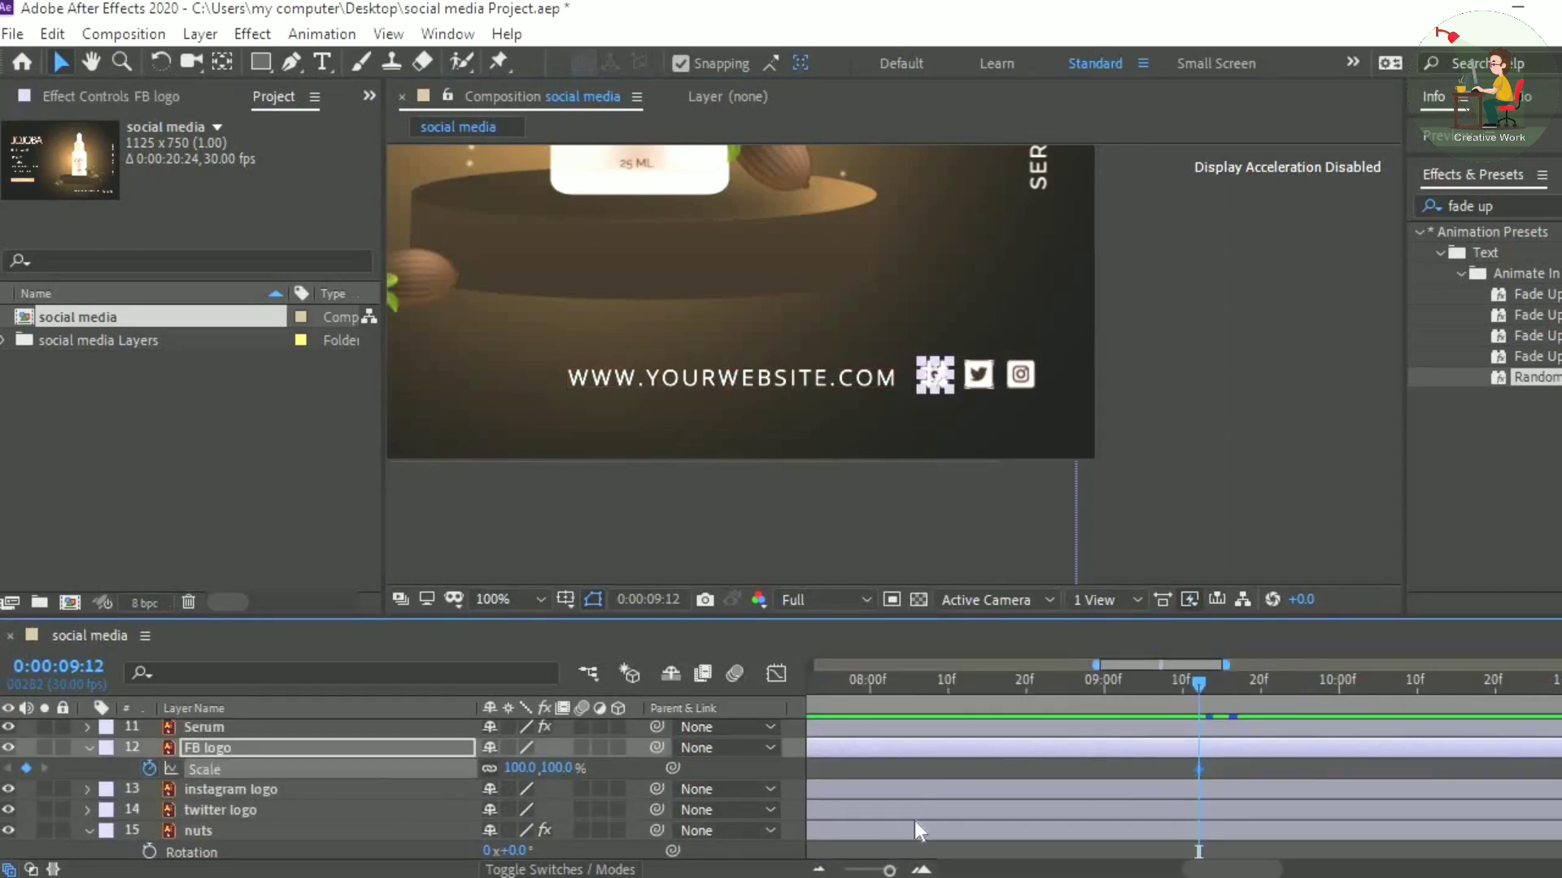
left_click(519, 768)
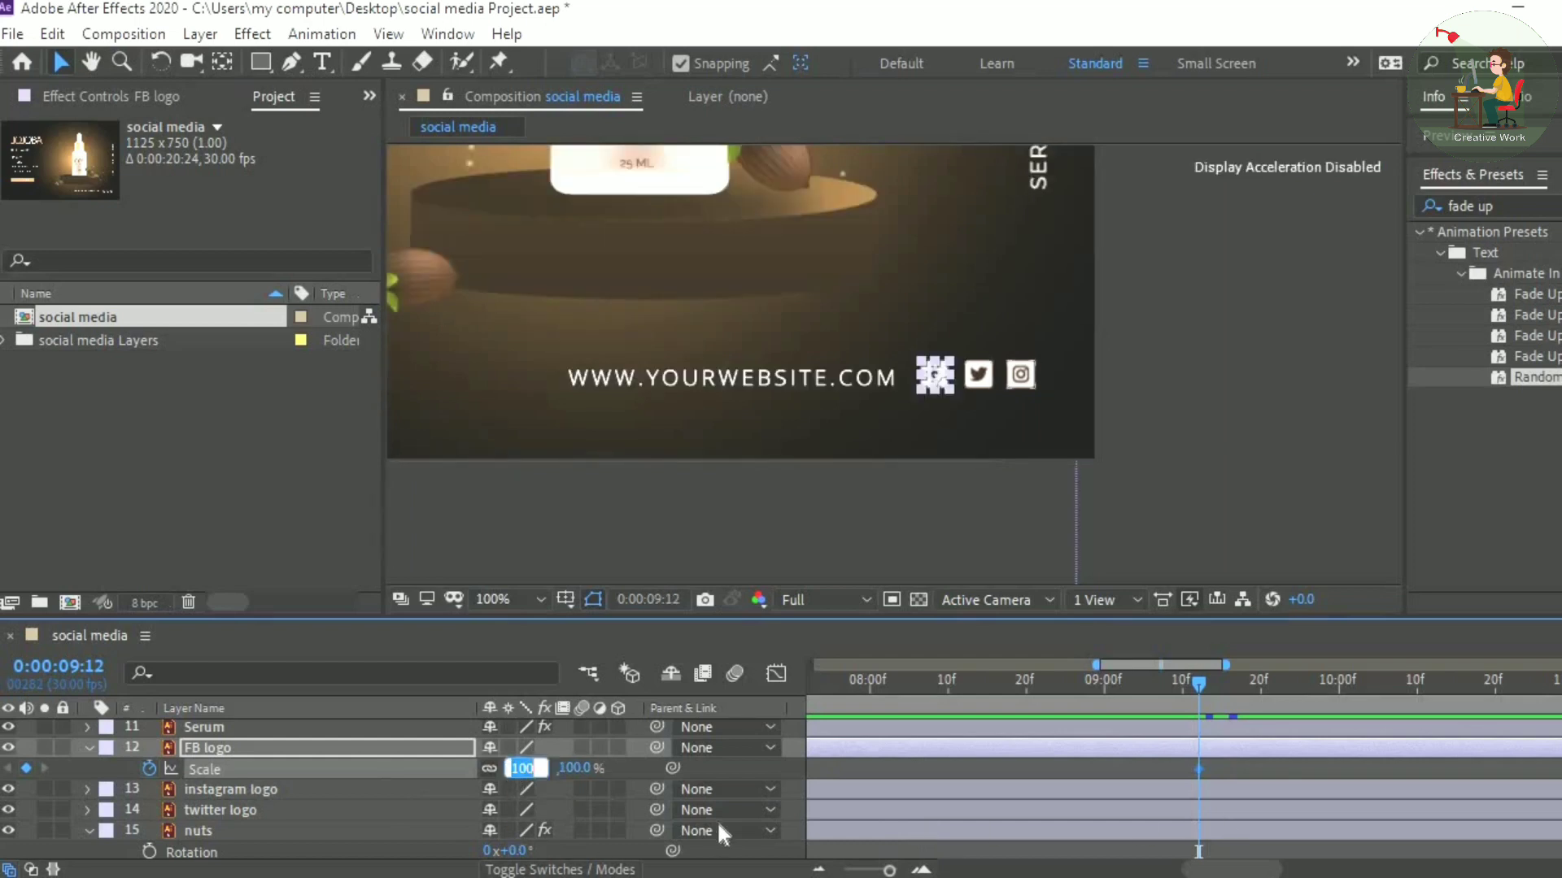
type("0")
key("Return")
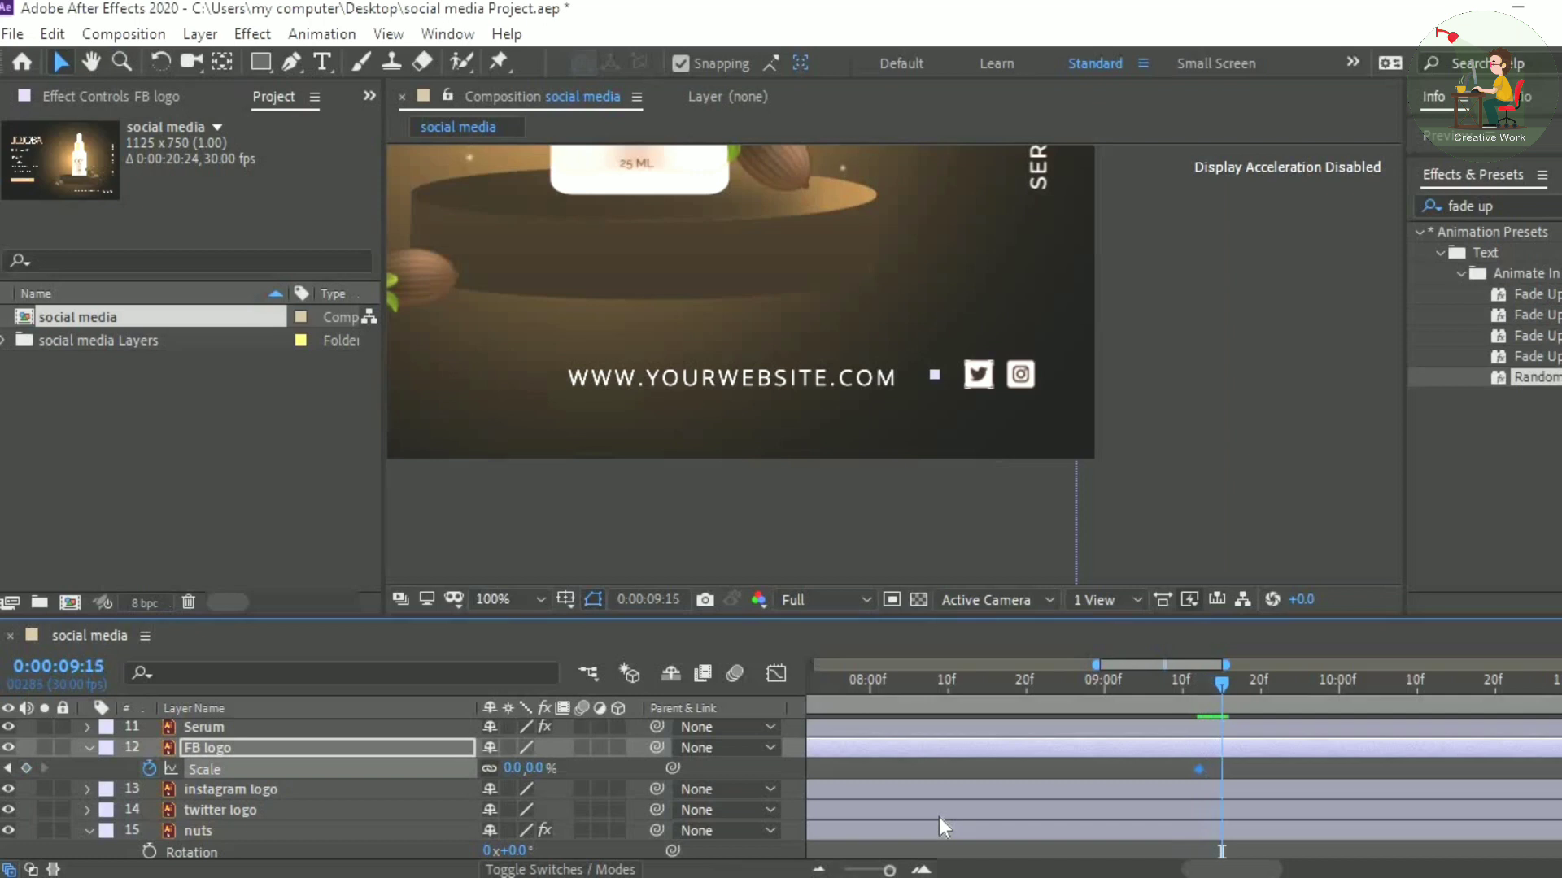
Step: Add Scale keyframes to the FB logo of 100% at 0:00:09:15 and 90% at 0:00:09:18
left_click(513, 768)
type("1")
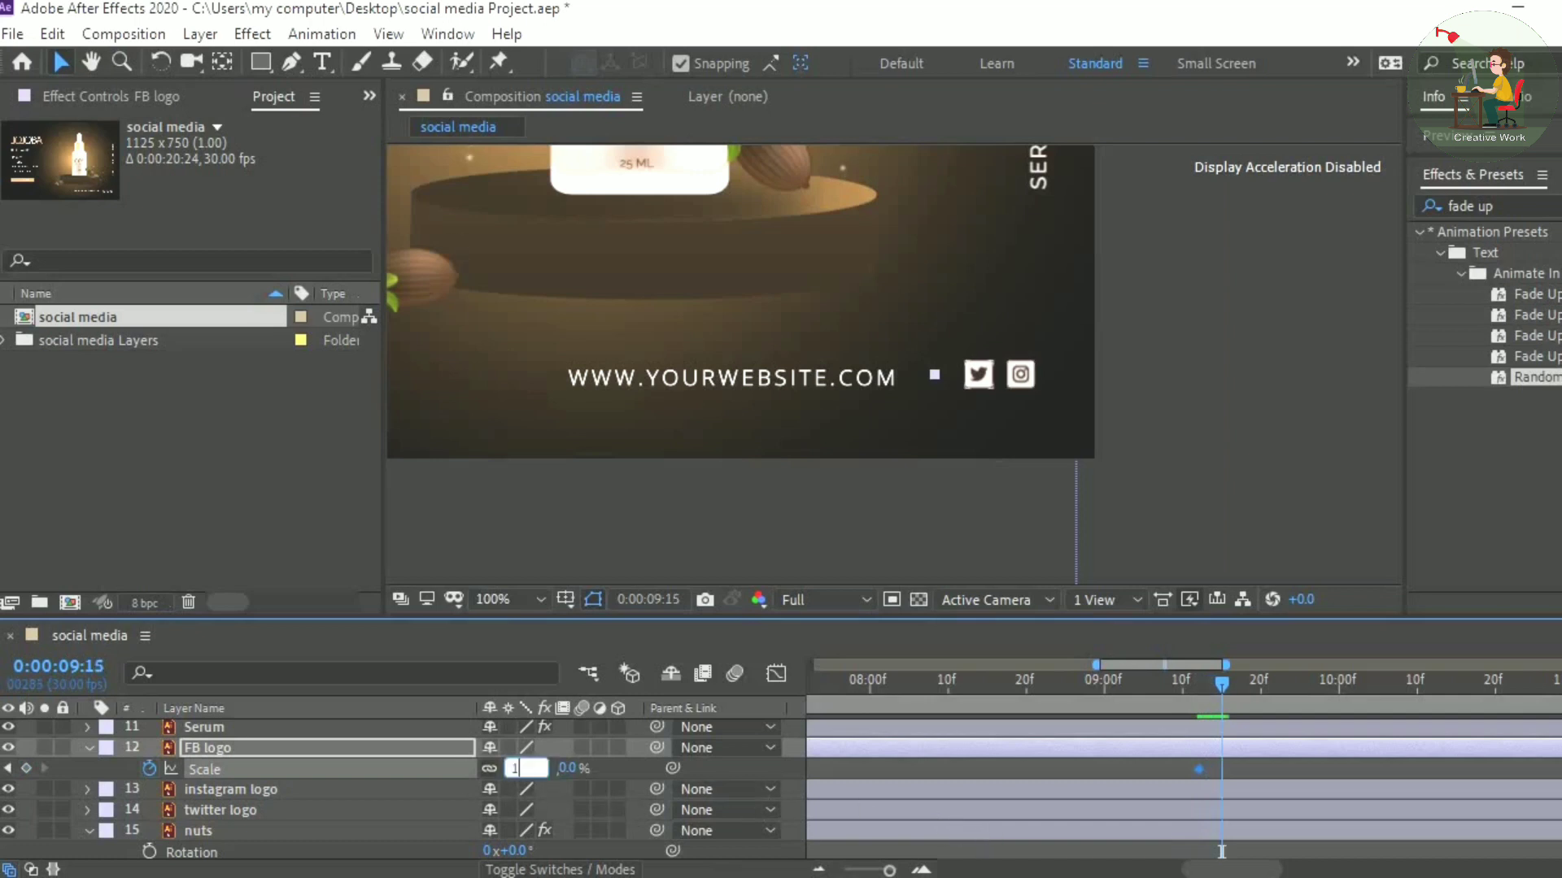
type("00")
key("Return")
key("Page_Down")
key("Page_Down")
key("Page_Down")
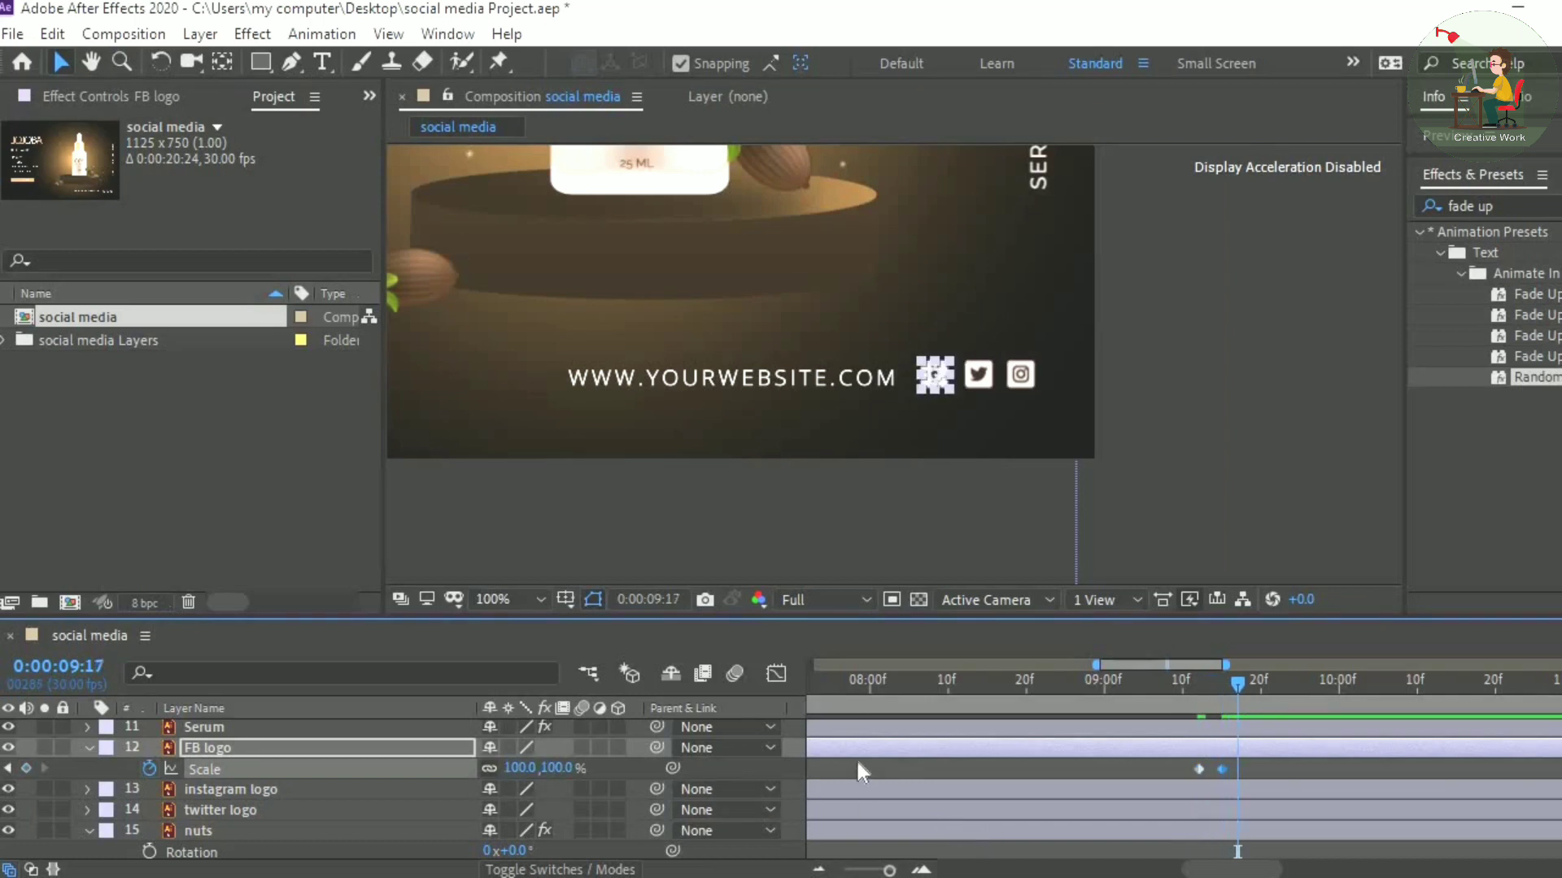
left_click(519, 768)
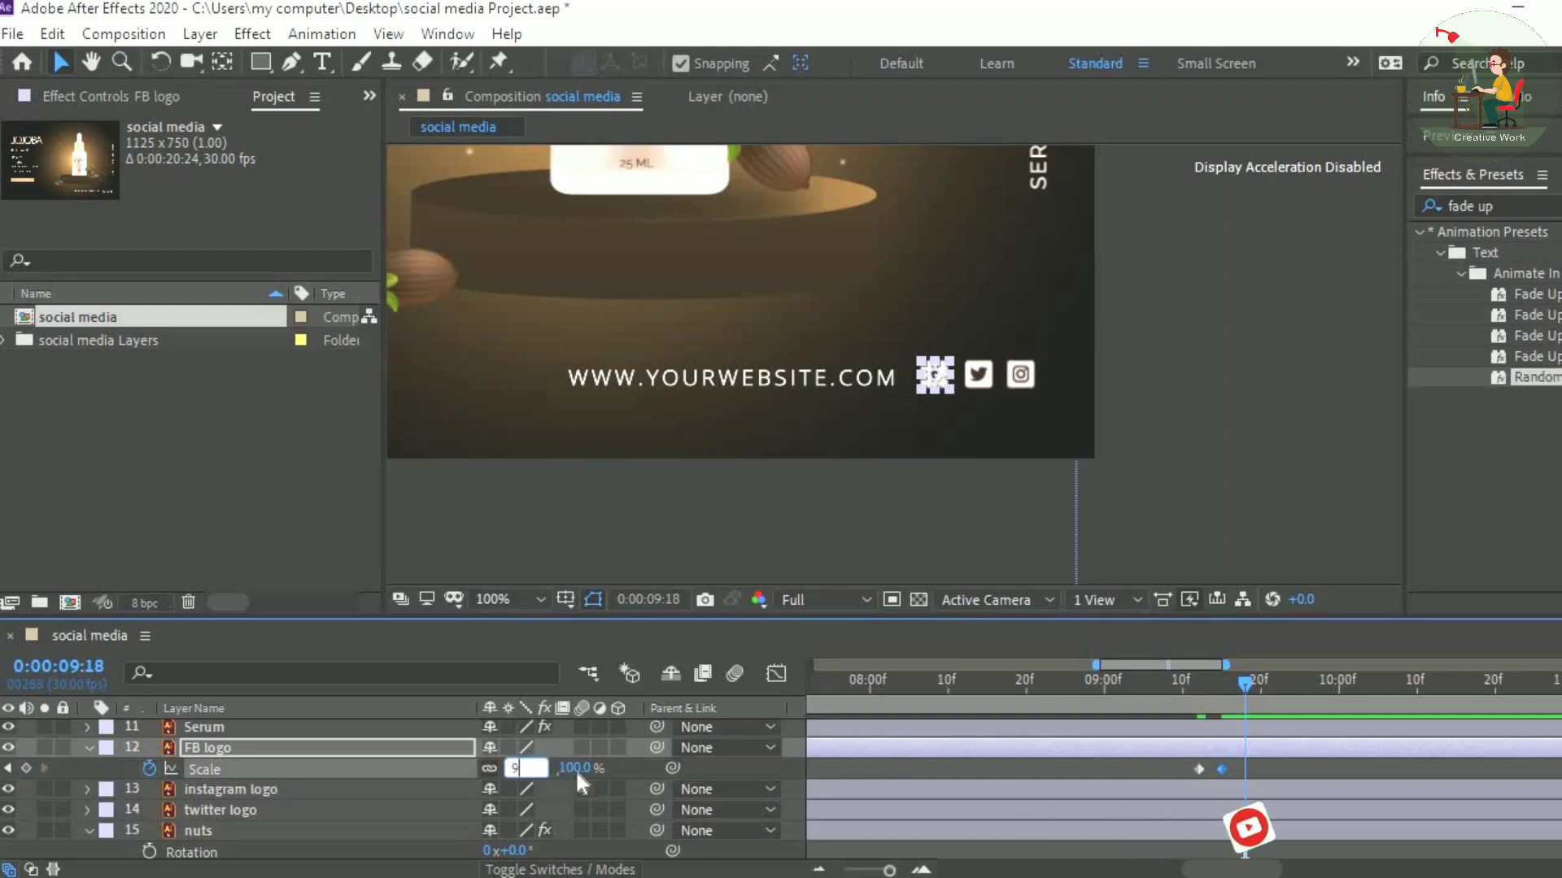
type("90")
key("Return")
Step: Add a closing 100% Scale keyframe to the FB logo at 0:00:09:21
key("Page_Down")
key("Page_Down")
key("Page_Down")
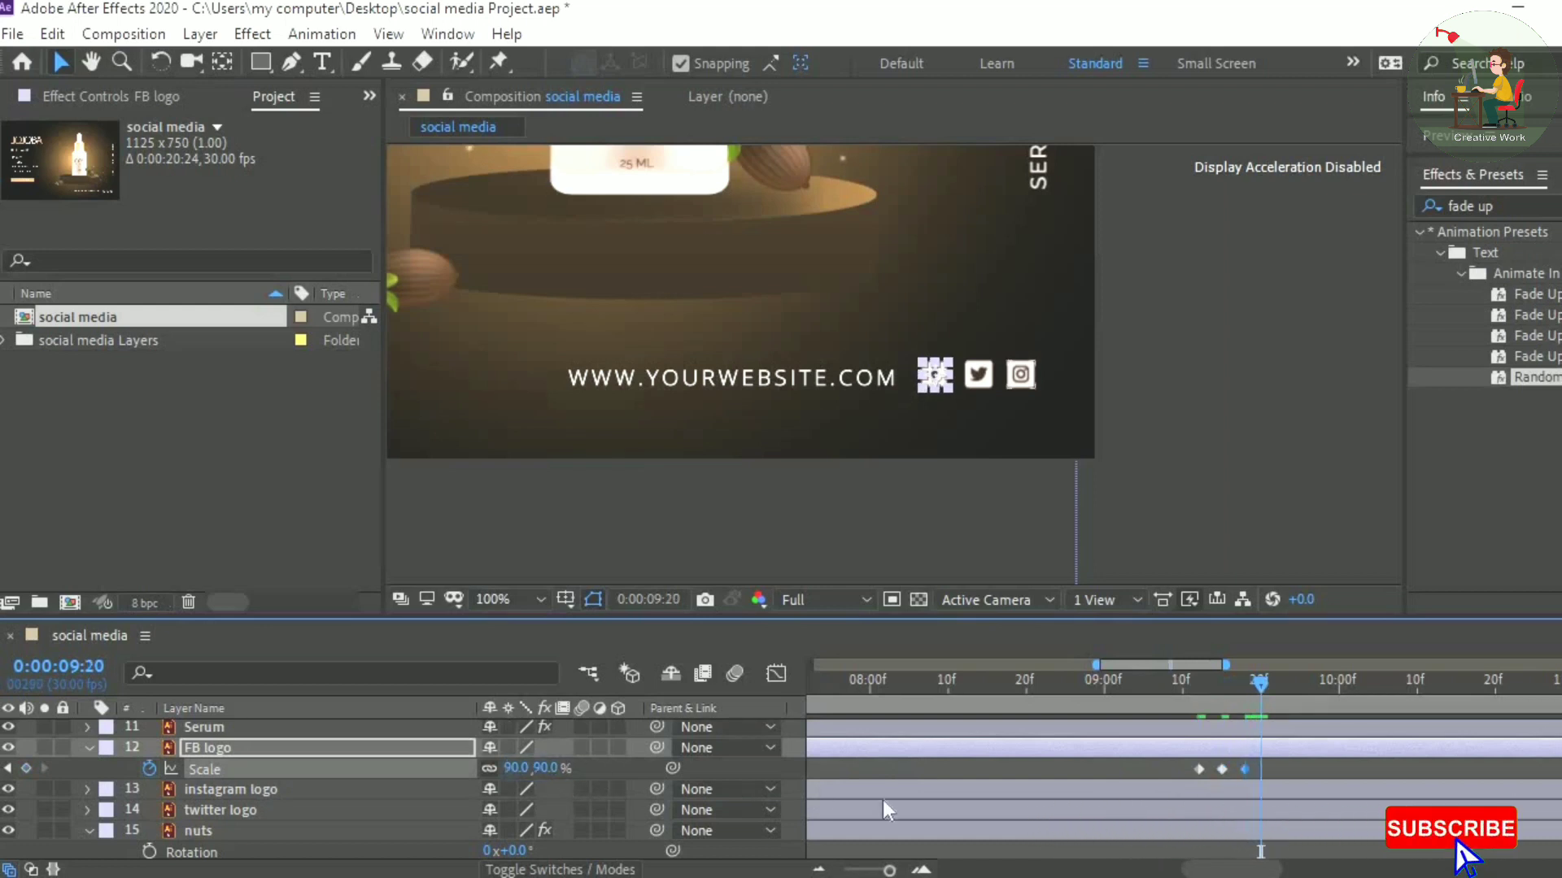
left_click(519, 768)
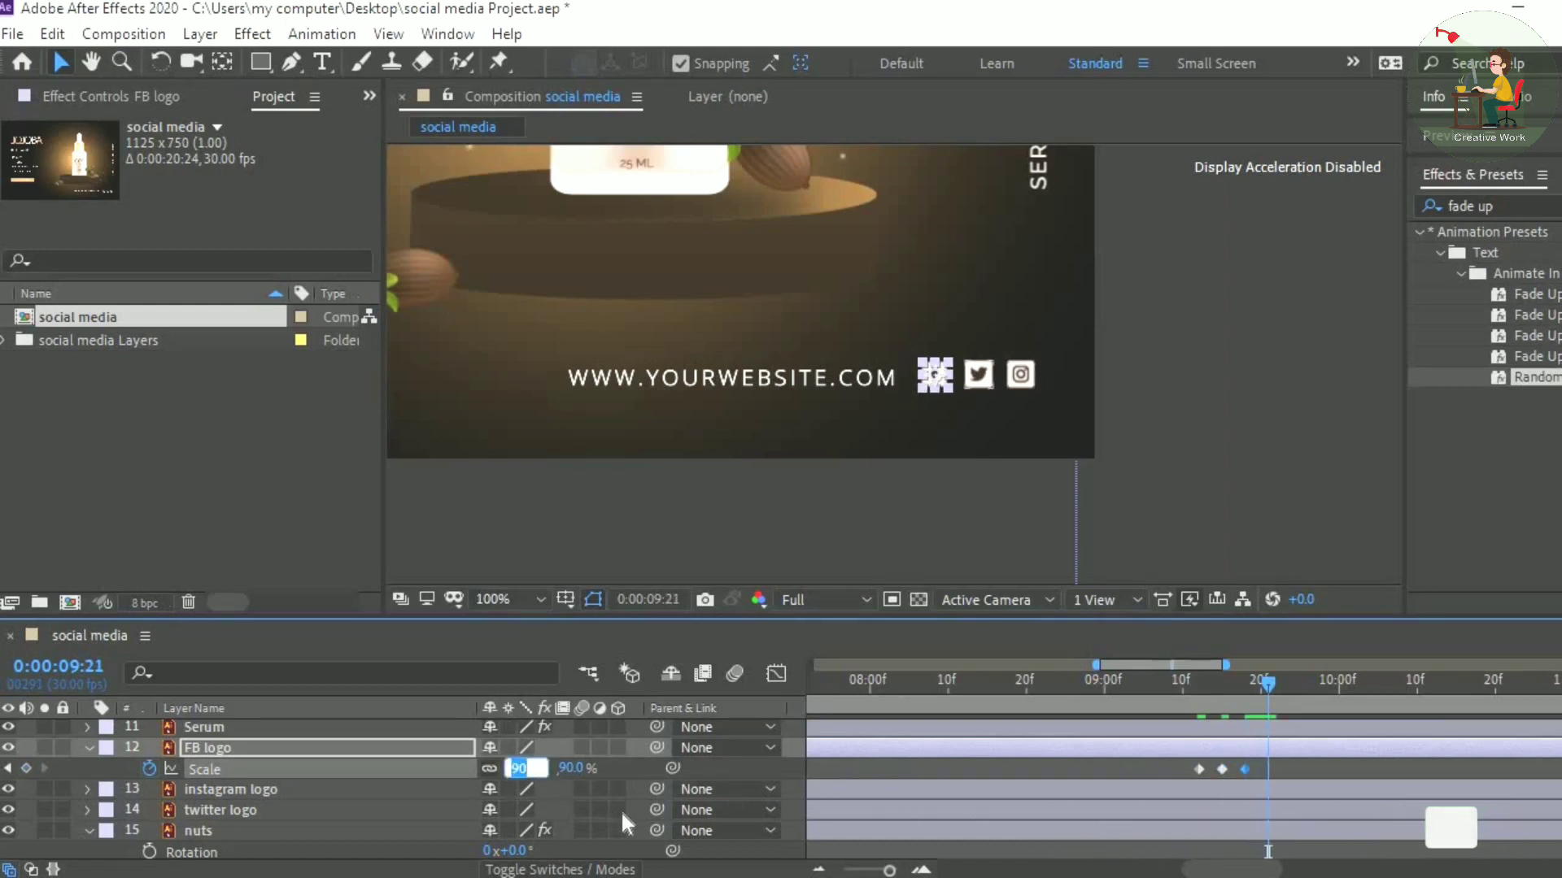
type("100")
key("Return")
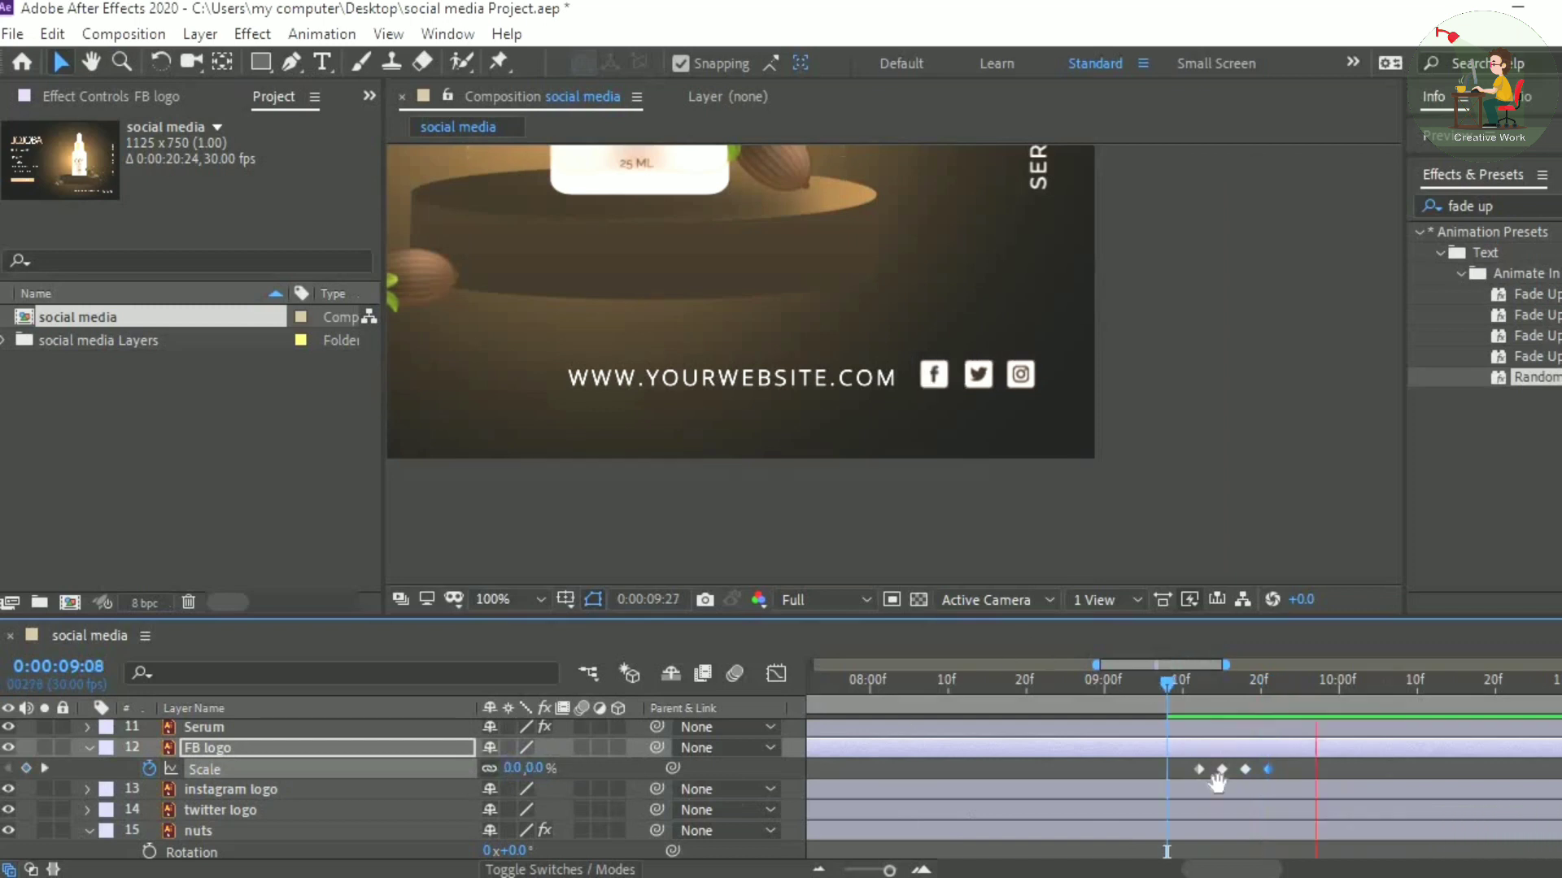
Step: Spread out the FB logo's Scale keyframes so the last one falls at about 0:00:09:27, and preview the pop-in
key("space")
left_click_drag(1194, 781, 1315, 773)
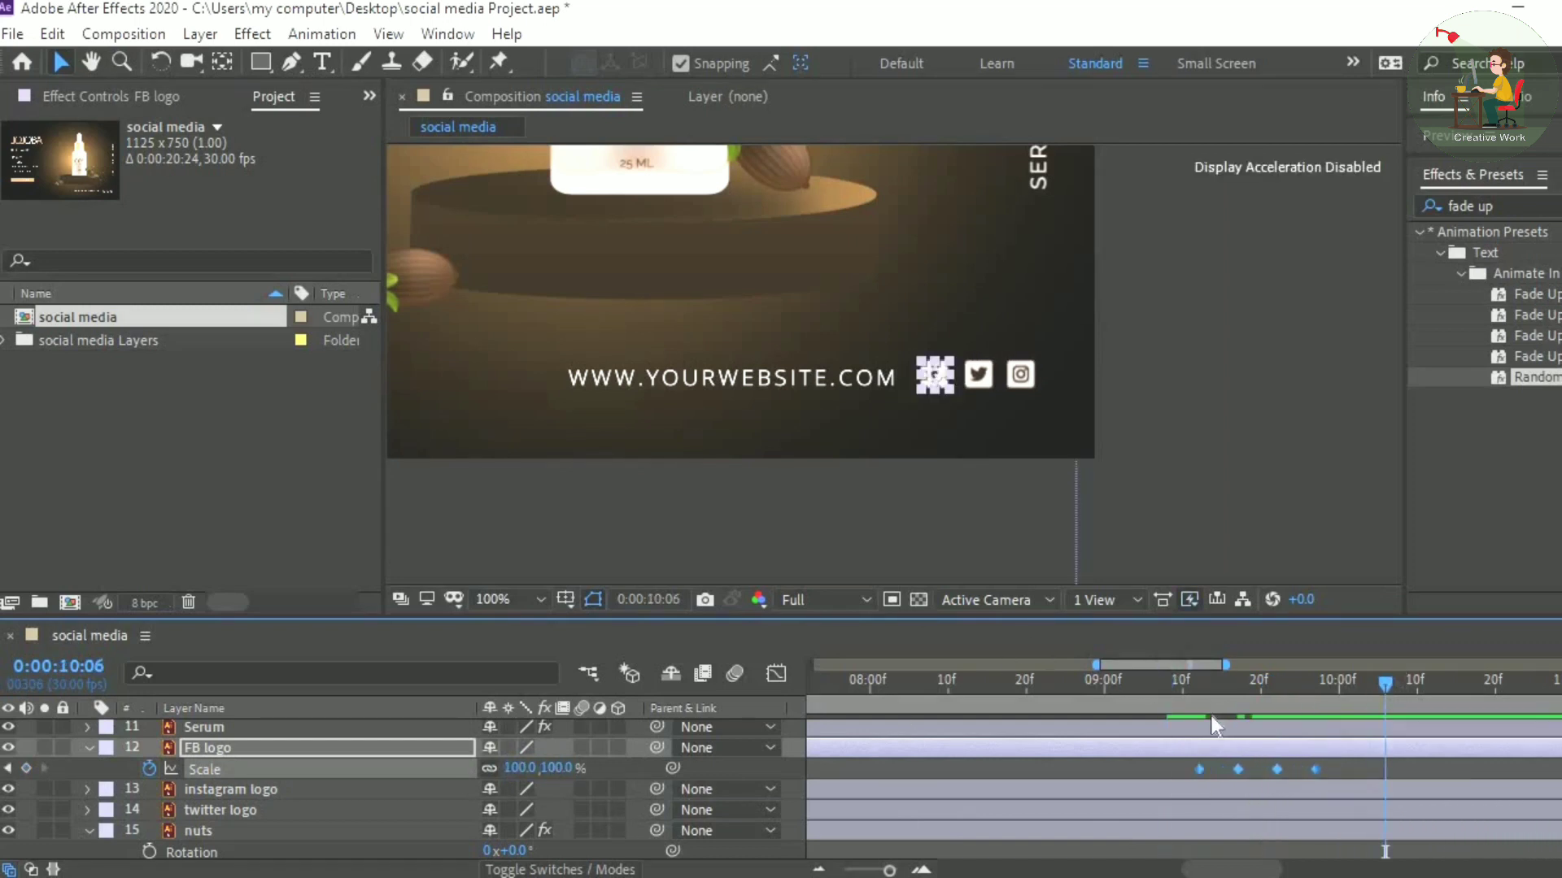
left_click_drag(1212, 716, 1189, 719)
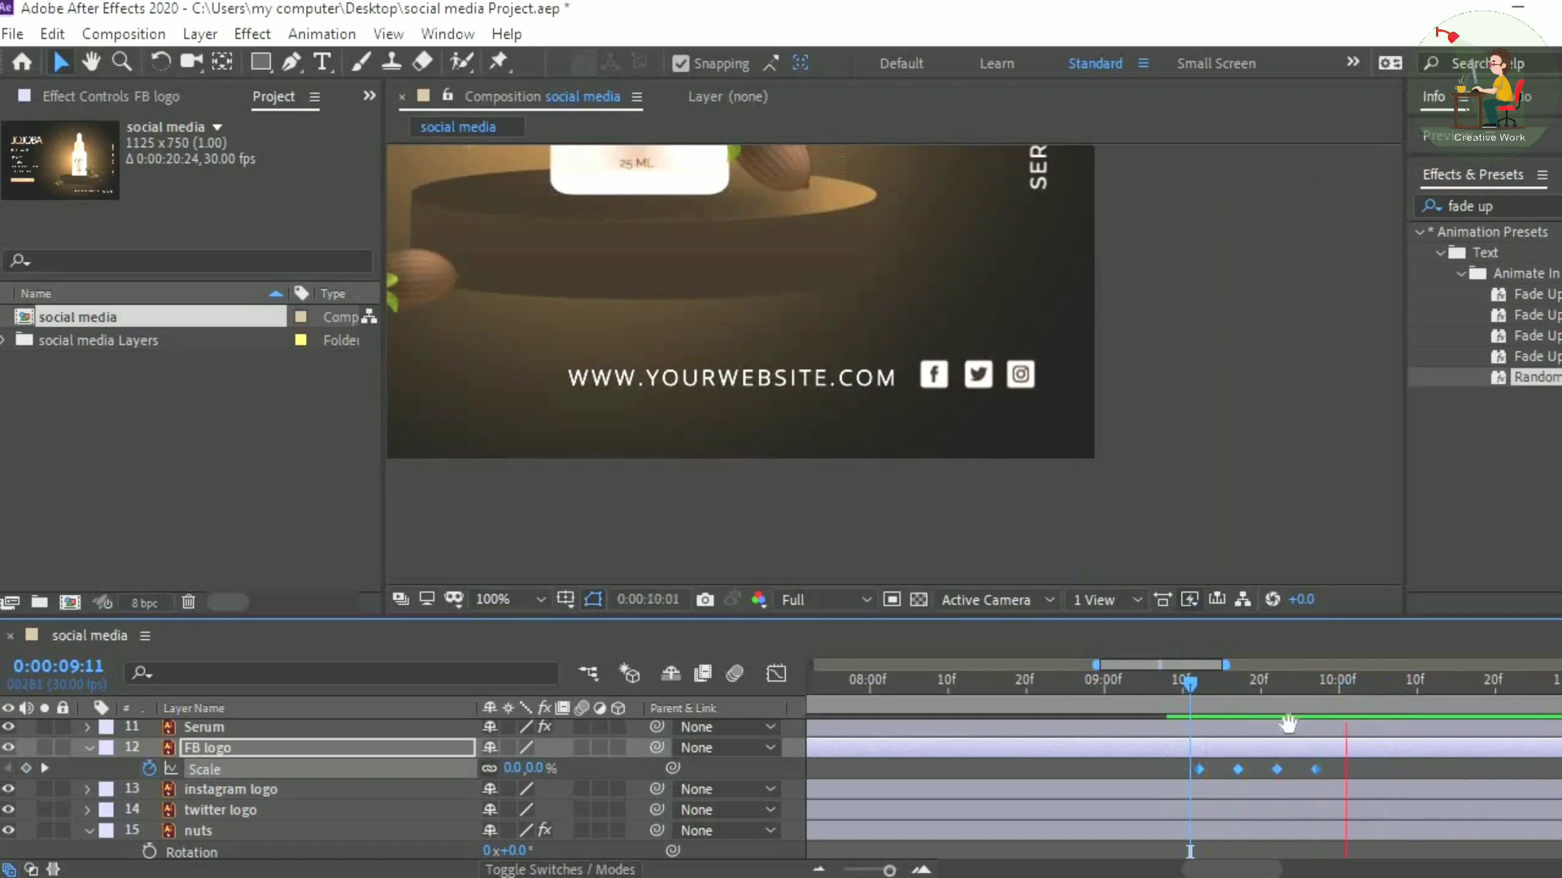
Step: Start Scale keyframing on the twitter logo layer with 0% at 0:00:09:12, level with the FB logo's first keyframe
left_click(259, 816)
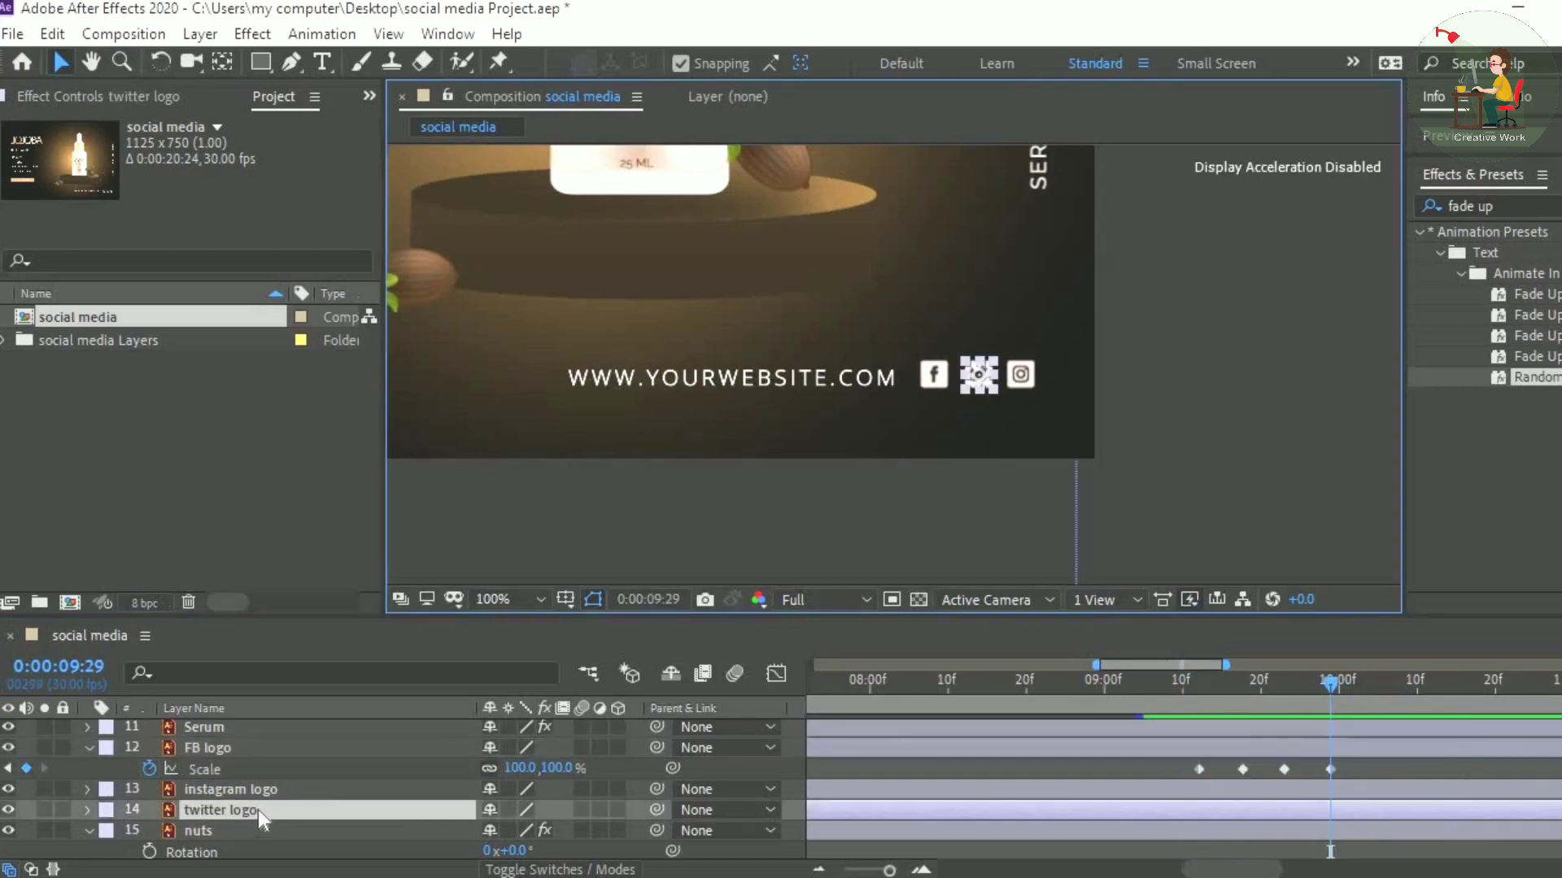
key("s")
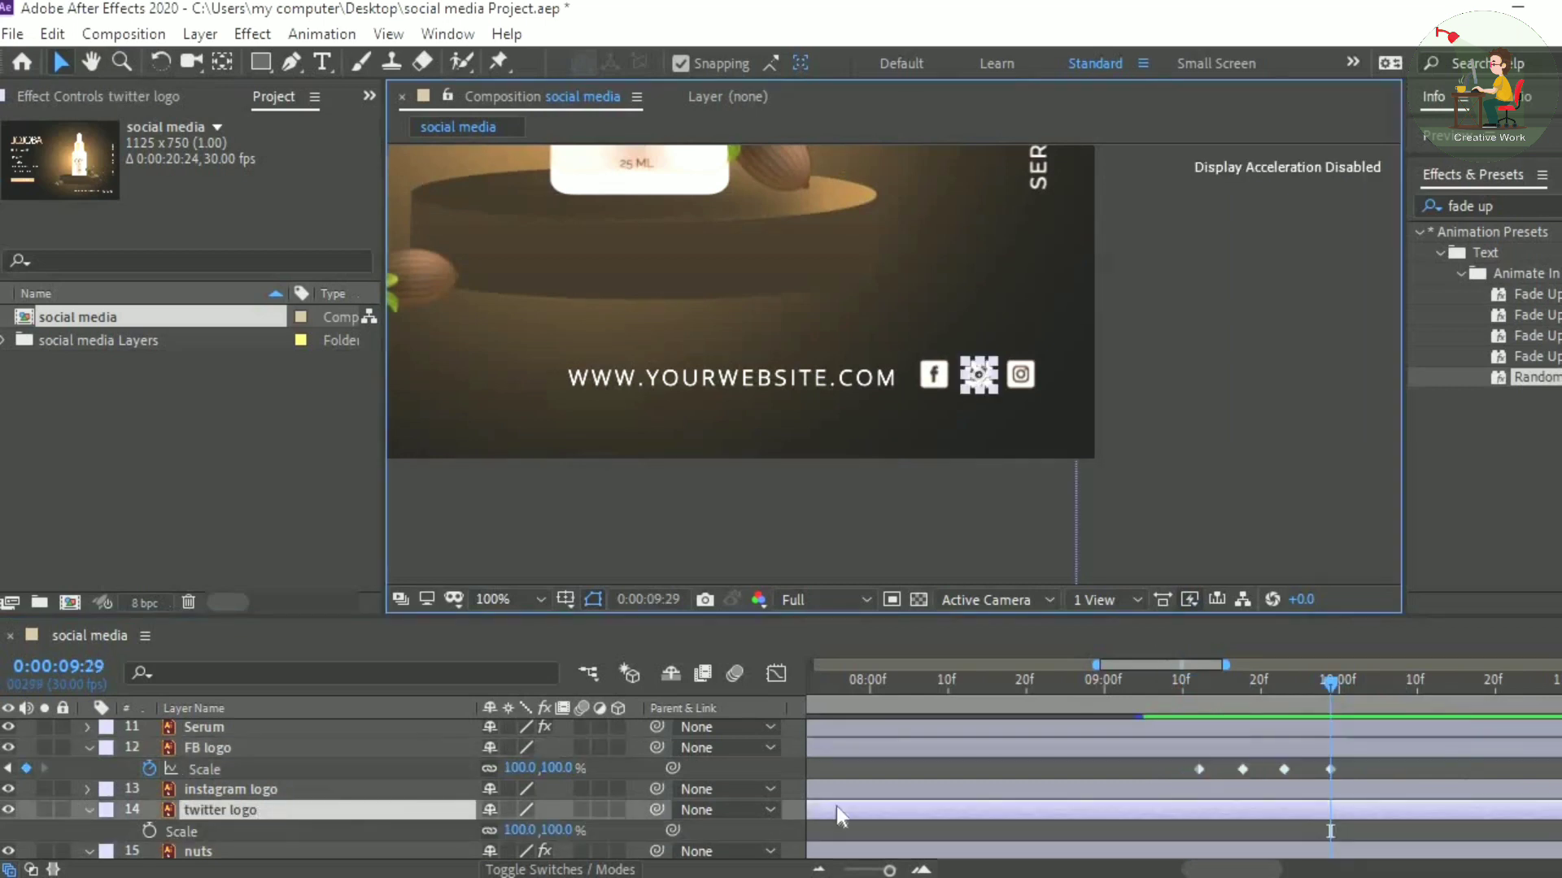
left_click(6, 768)
left_click(7, 769)
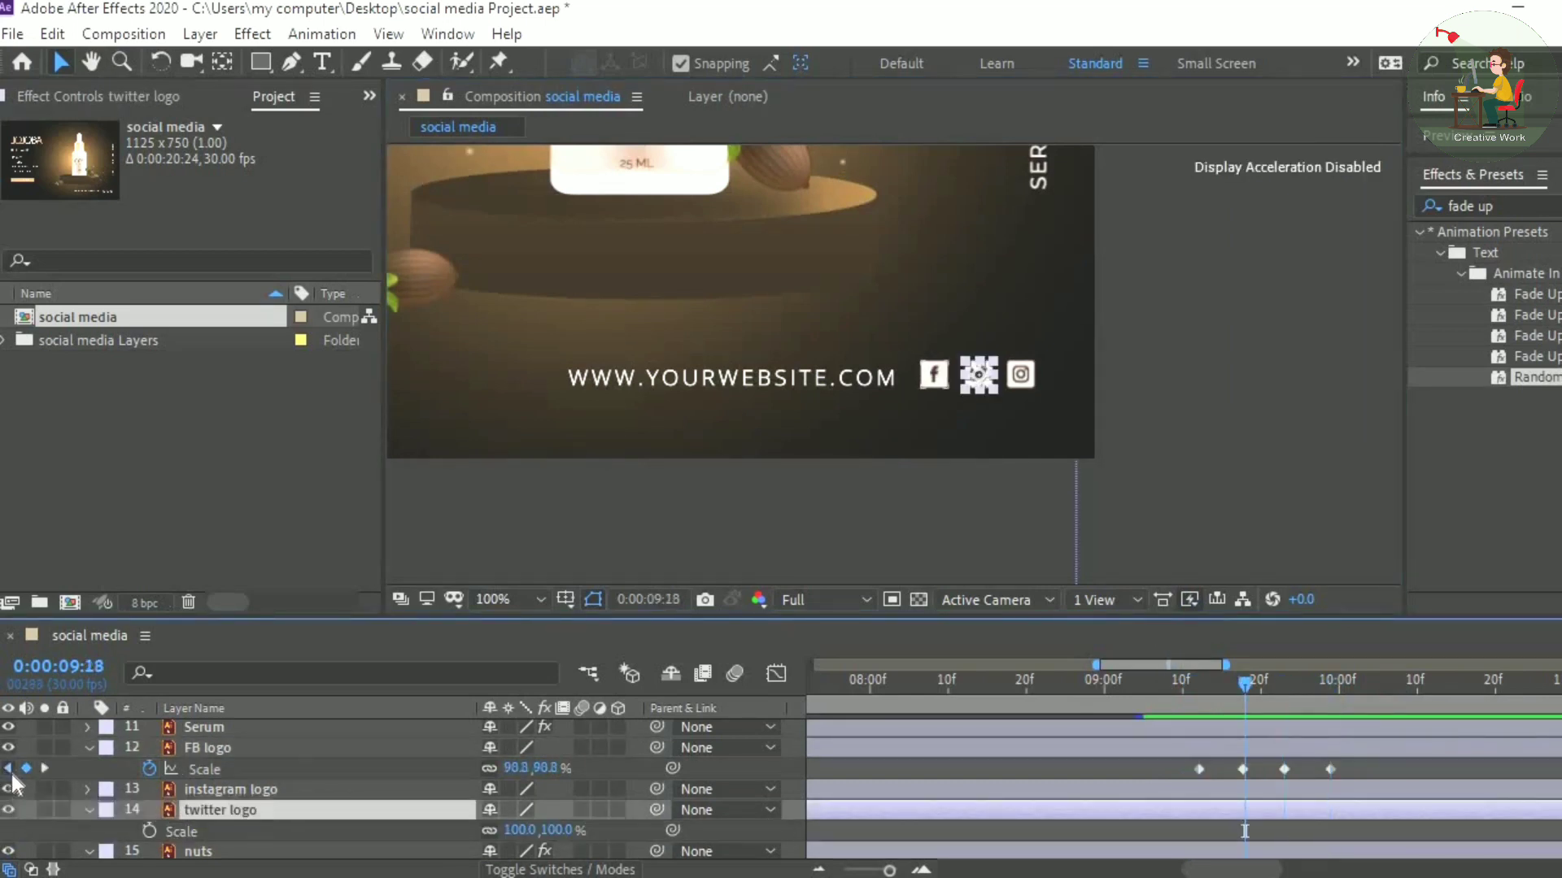
left_click(7, 768)
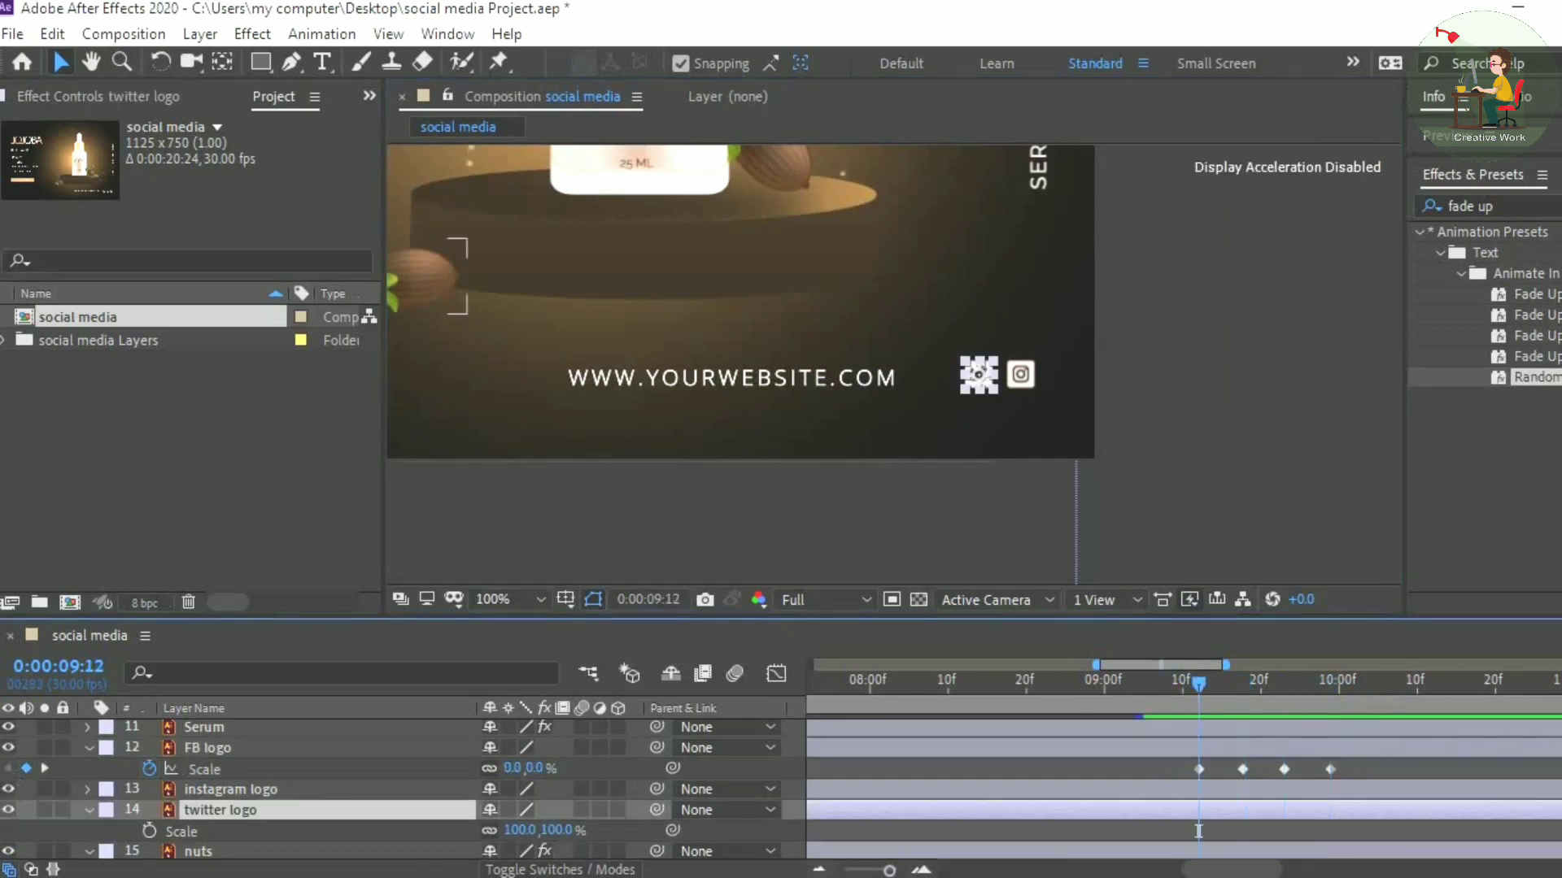
left_click(148, 831)
left_click(519, 831)
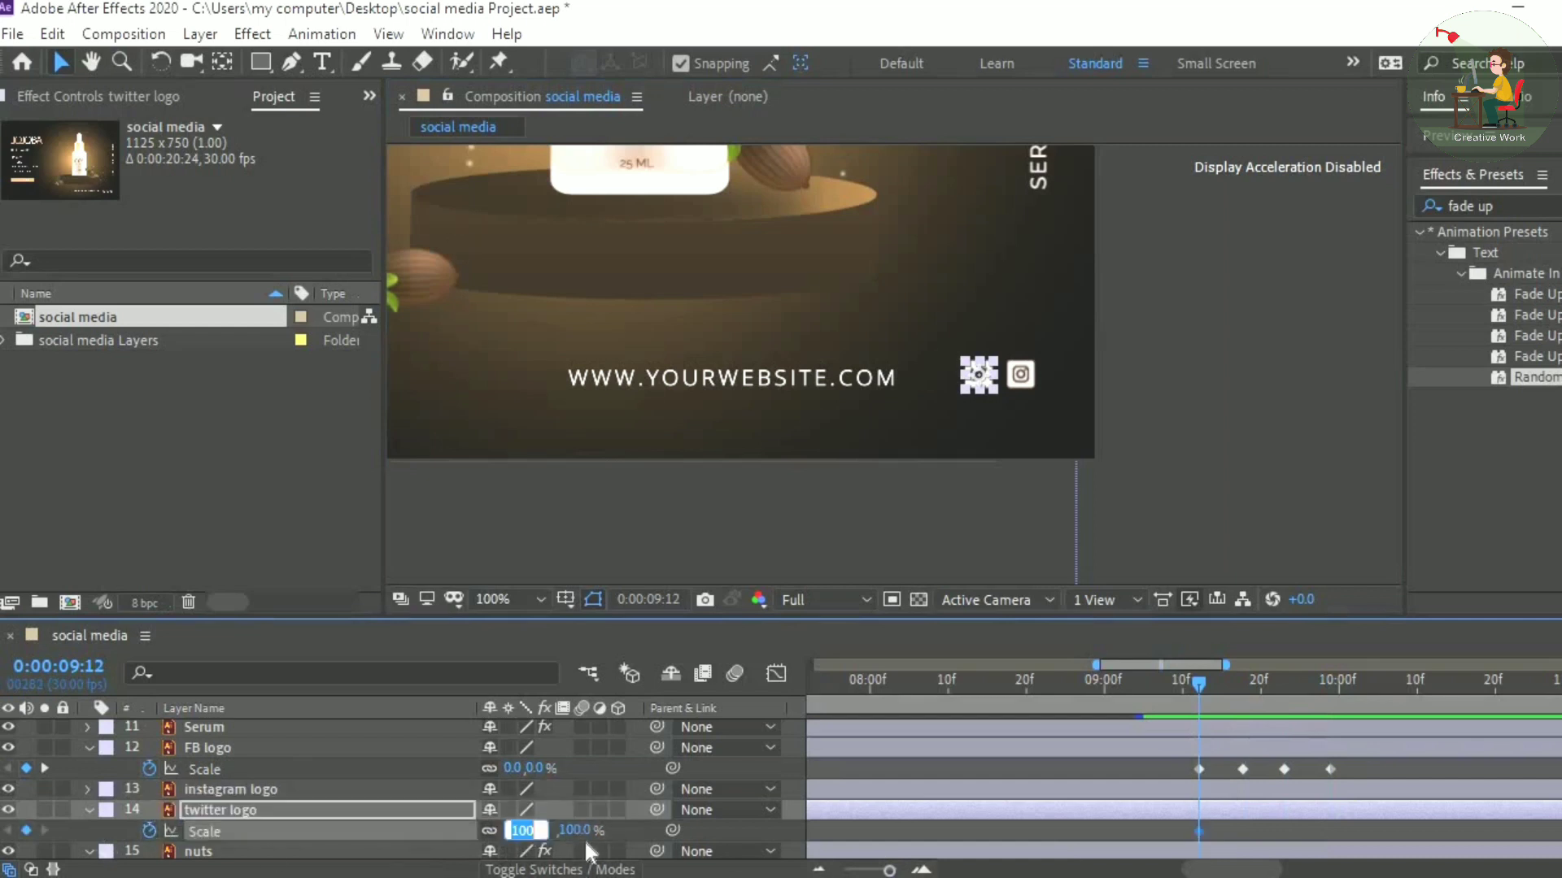
type("00")
key("Return")
Step: Add Scale keyframes to the twitter logo of 100% at 0:00:09:18 and 80% at 0:00:09:23
left_click(45, 769)
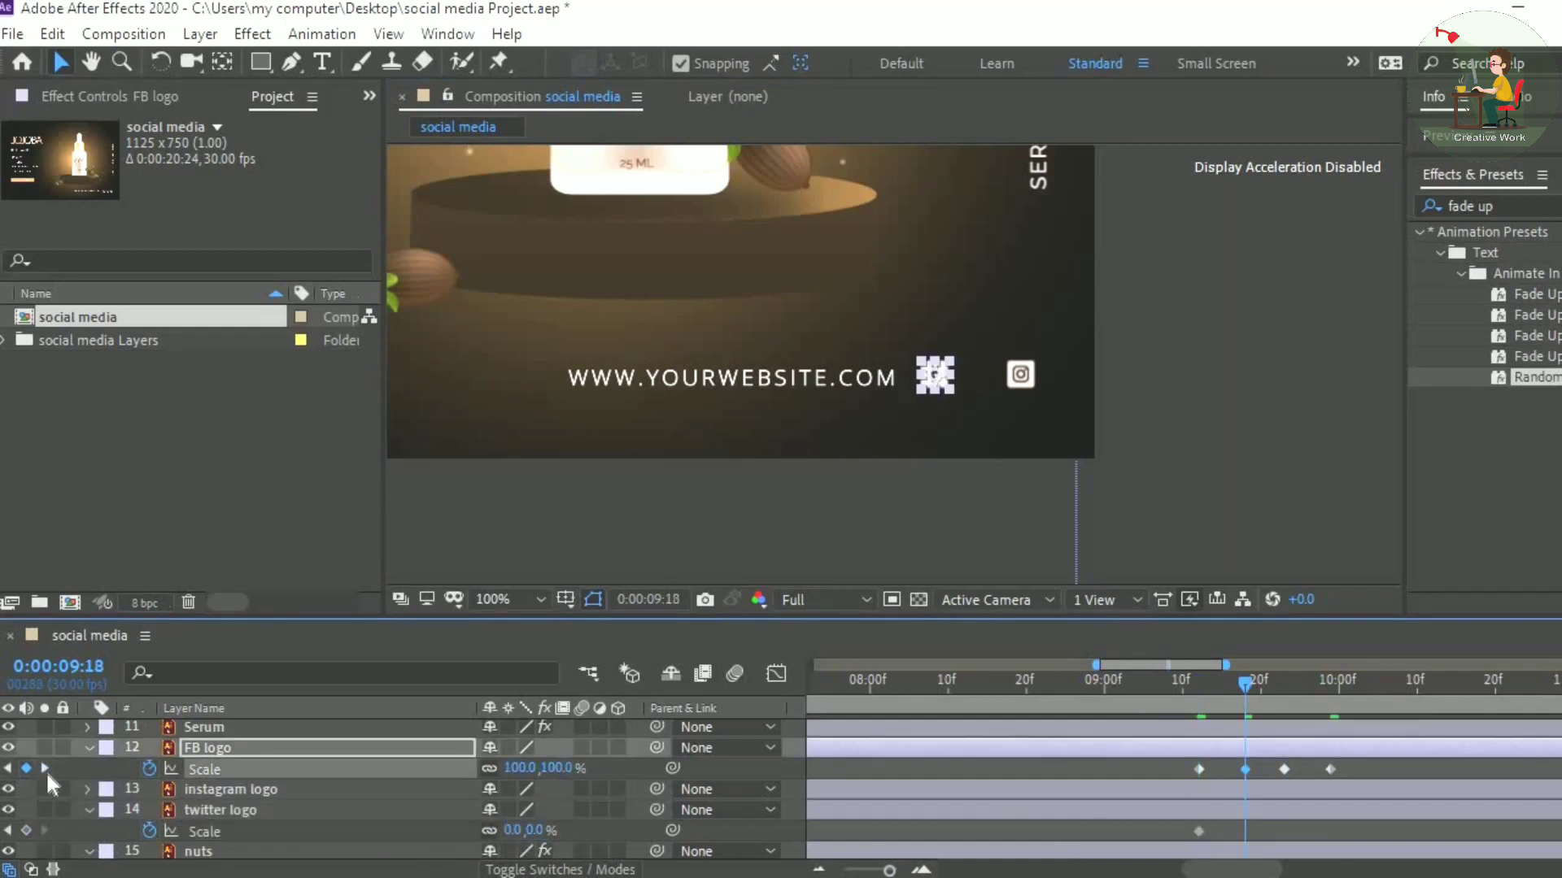
left_click(512, 830)
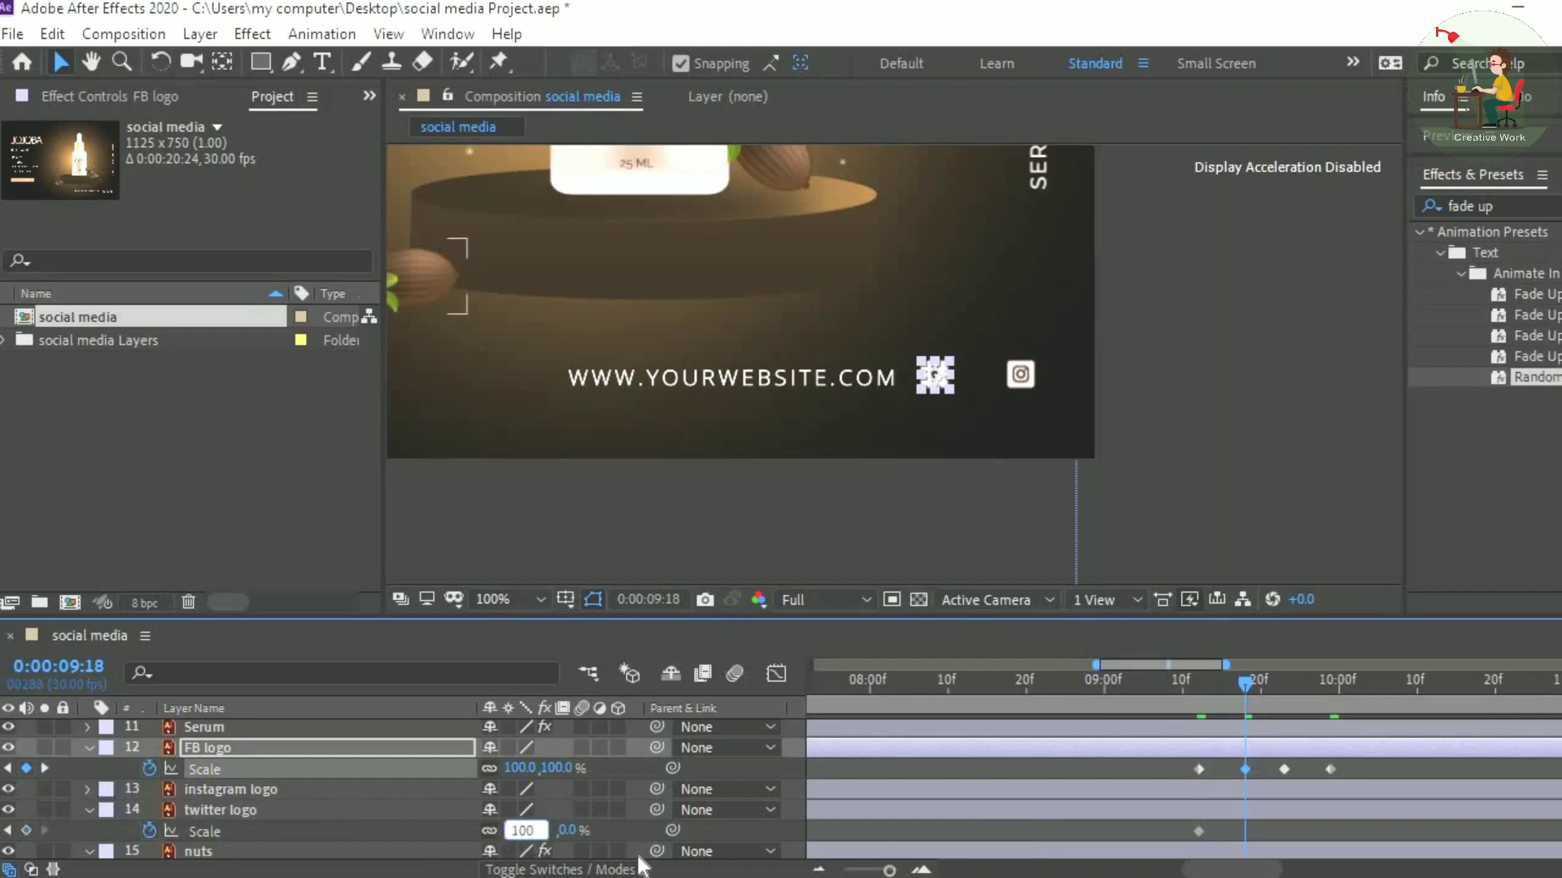
type("100")
key("Return")
left_click(49, 768)
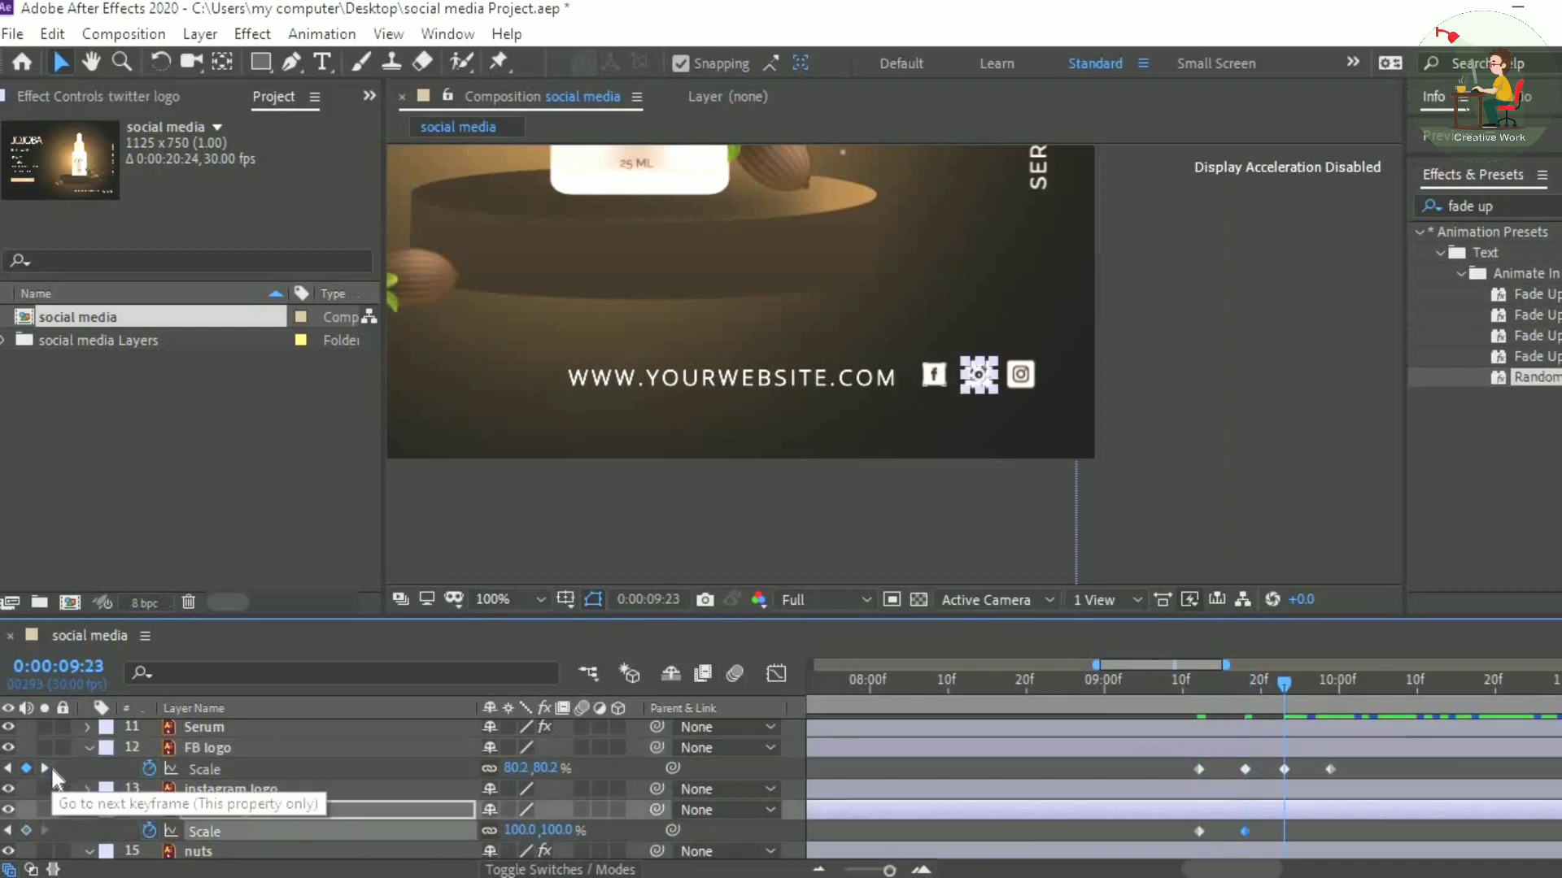
left_click(515, 831)
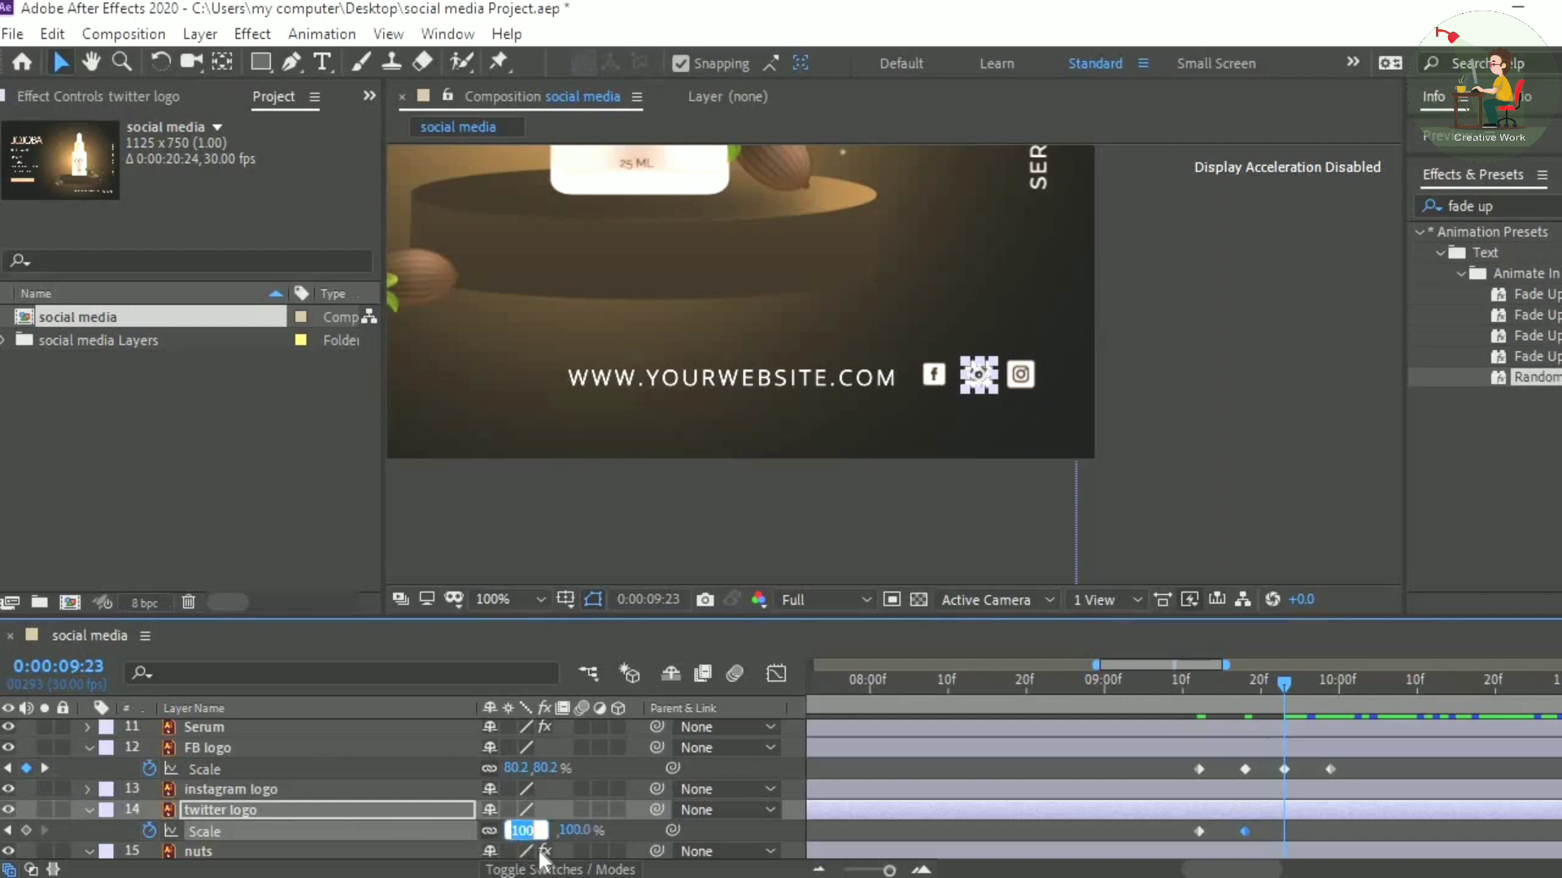
key("BackSpace")
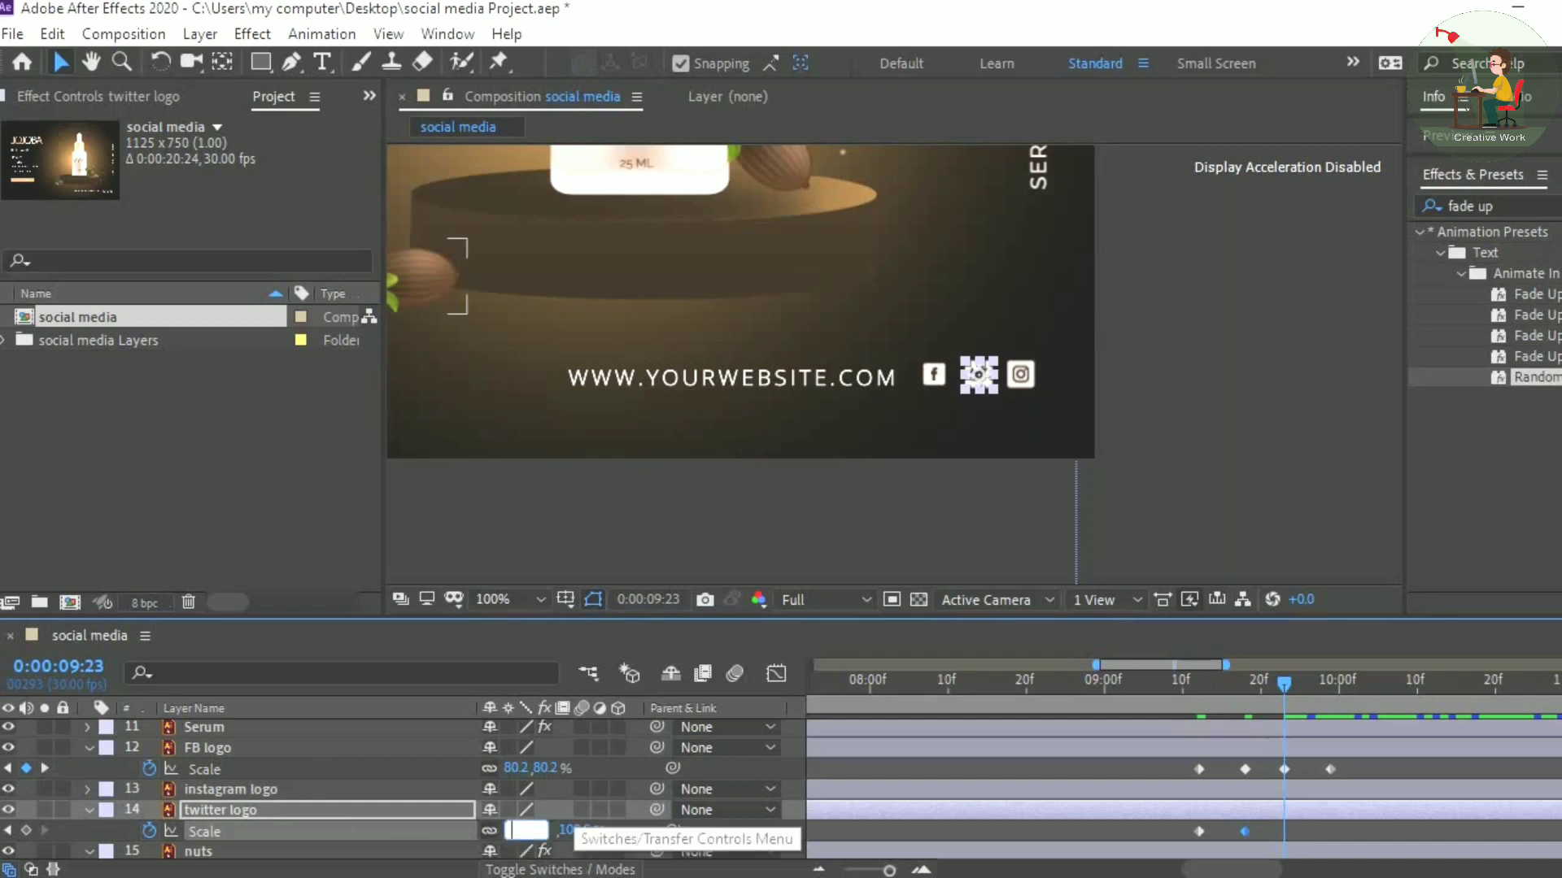
type("80.0")
key("Return")
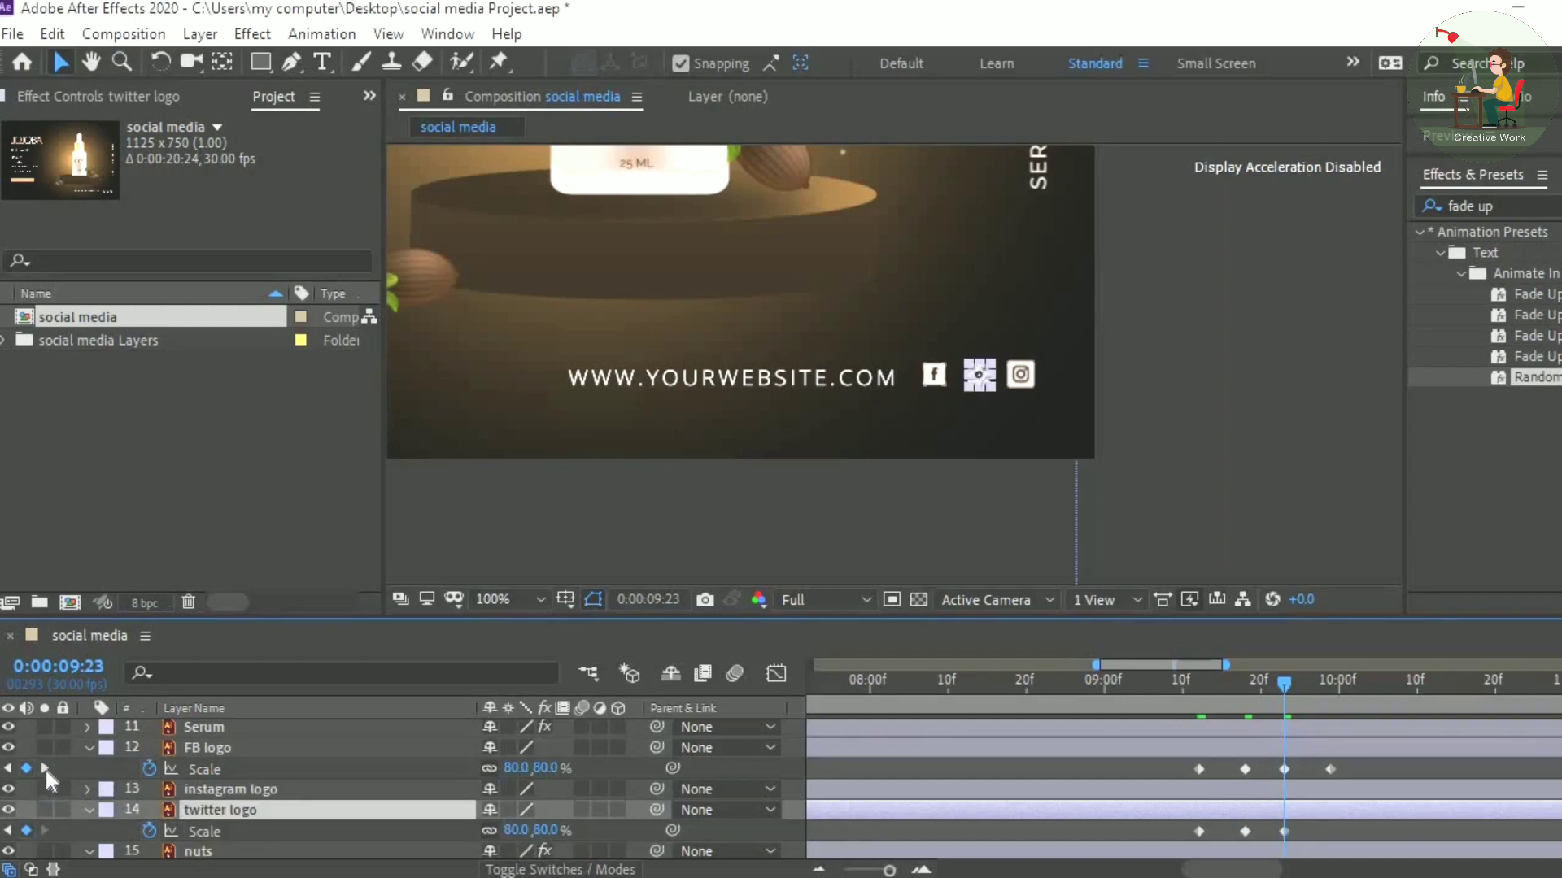
Step: Add a closing 100% Scale keyframe to the twitter logo and shift its whole keyframe set to start at 0:00:09:29
left_click(46, 770)
left_click(518, 831)
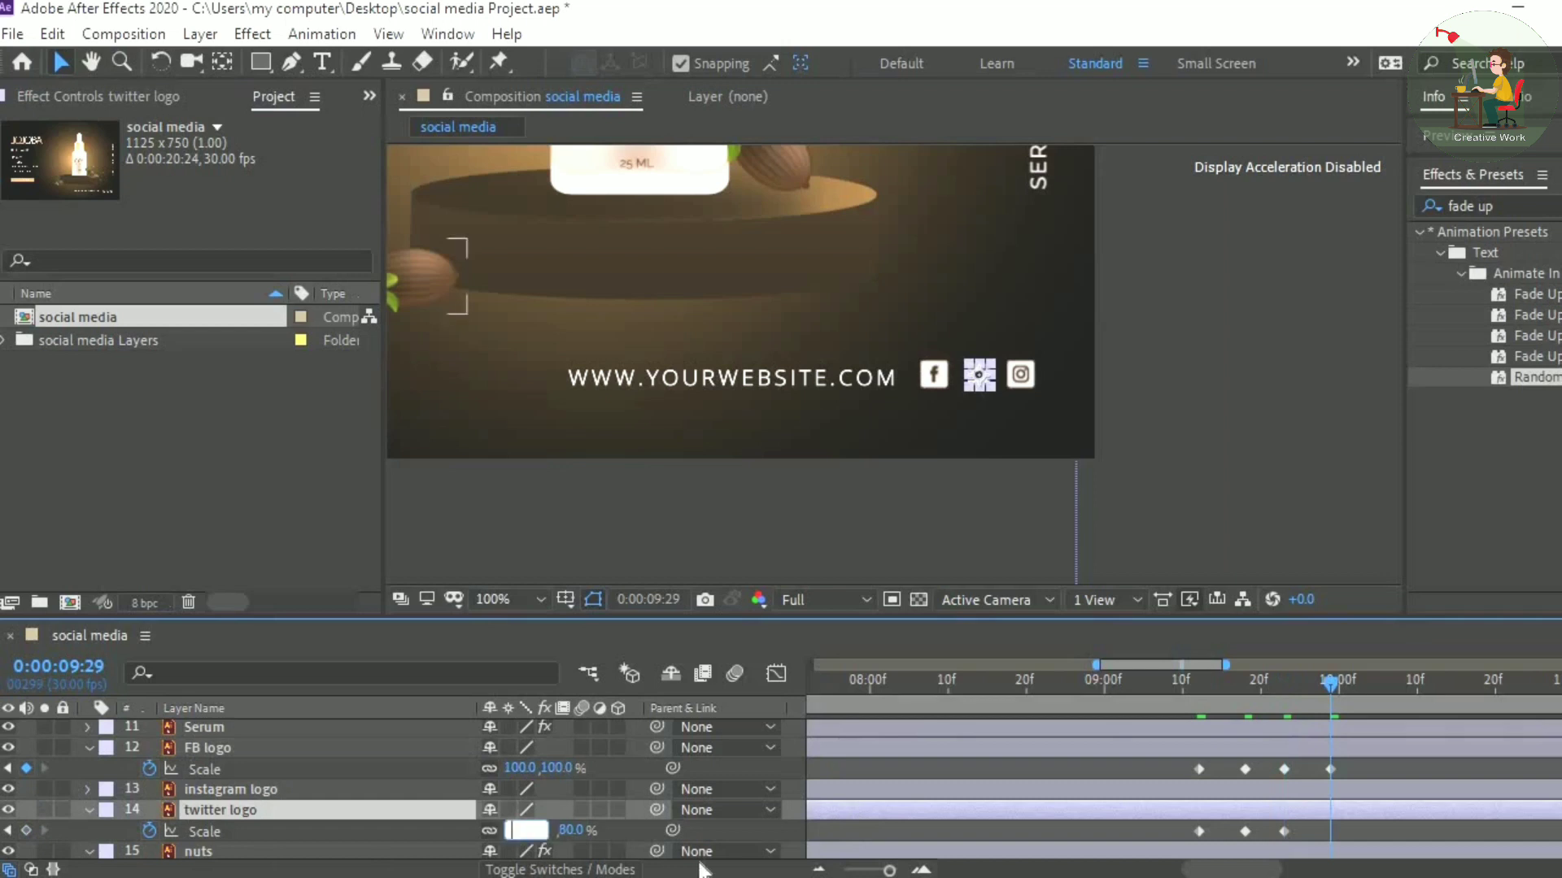
key("Return")
key("space")
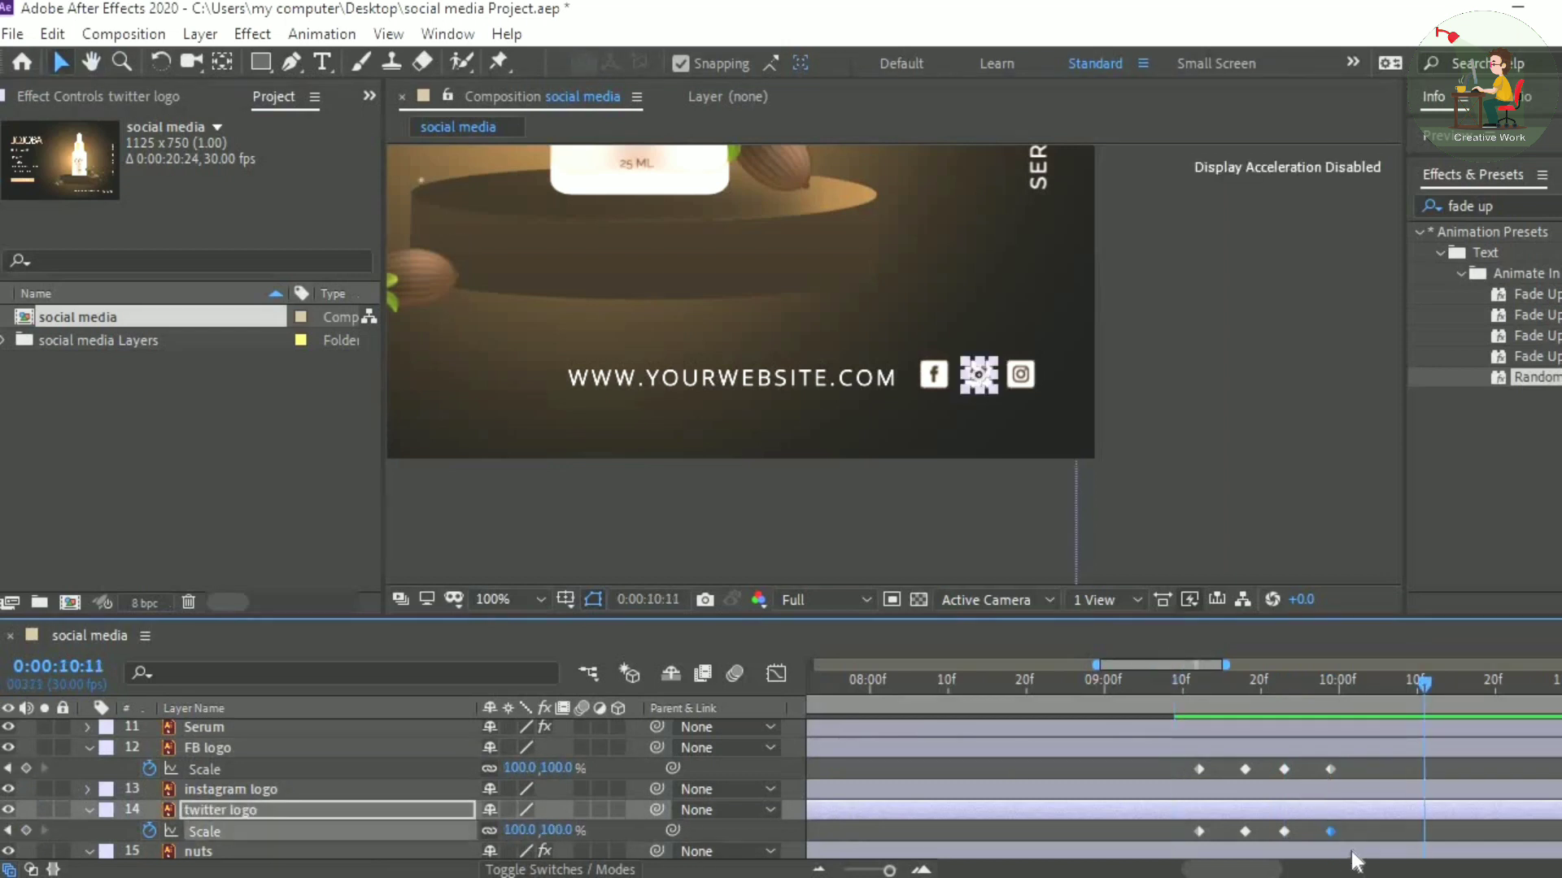
mouse_move(1359, 824)
left_mouse_down()
mouse_move(1179, 858)
mouse_move(1336, 823)
left_mouse_up()
Step: Start Scale keyframing on the instagram logo layer with 0% at 0:00:09:29
left_click(984, 789)
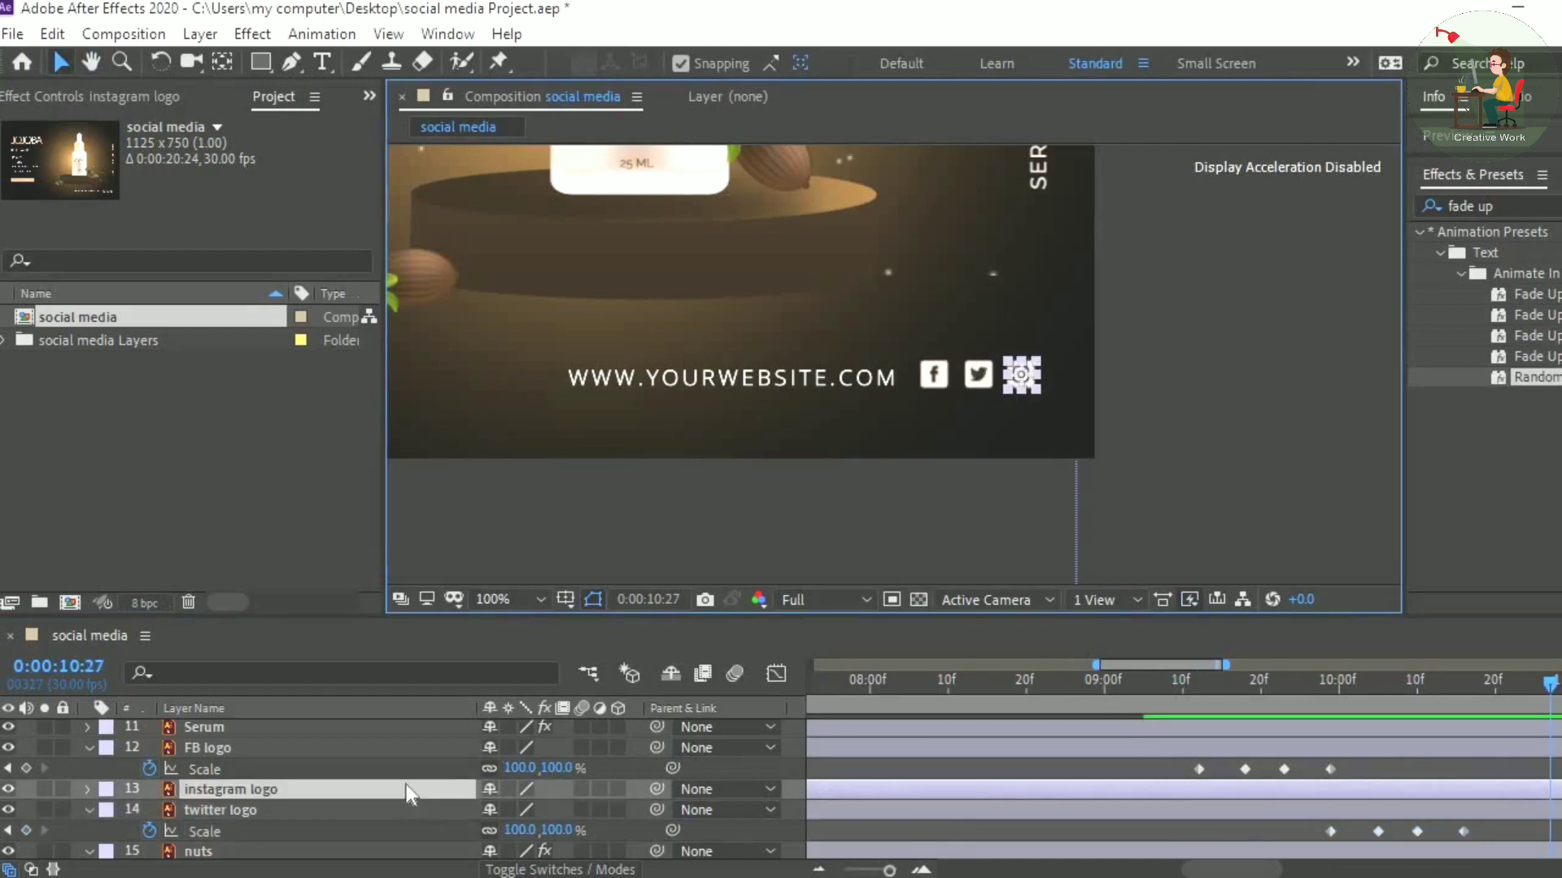
key("s")
left_click(1331, 684)
scroll(1331, 793, "down", 1)
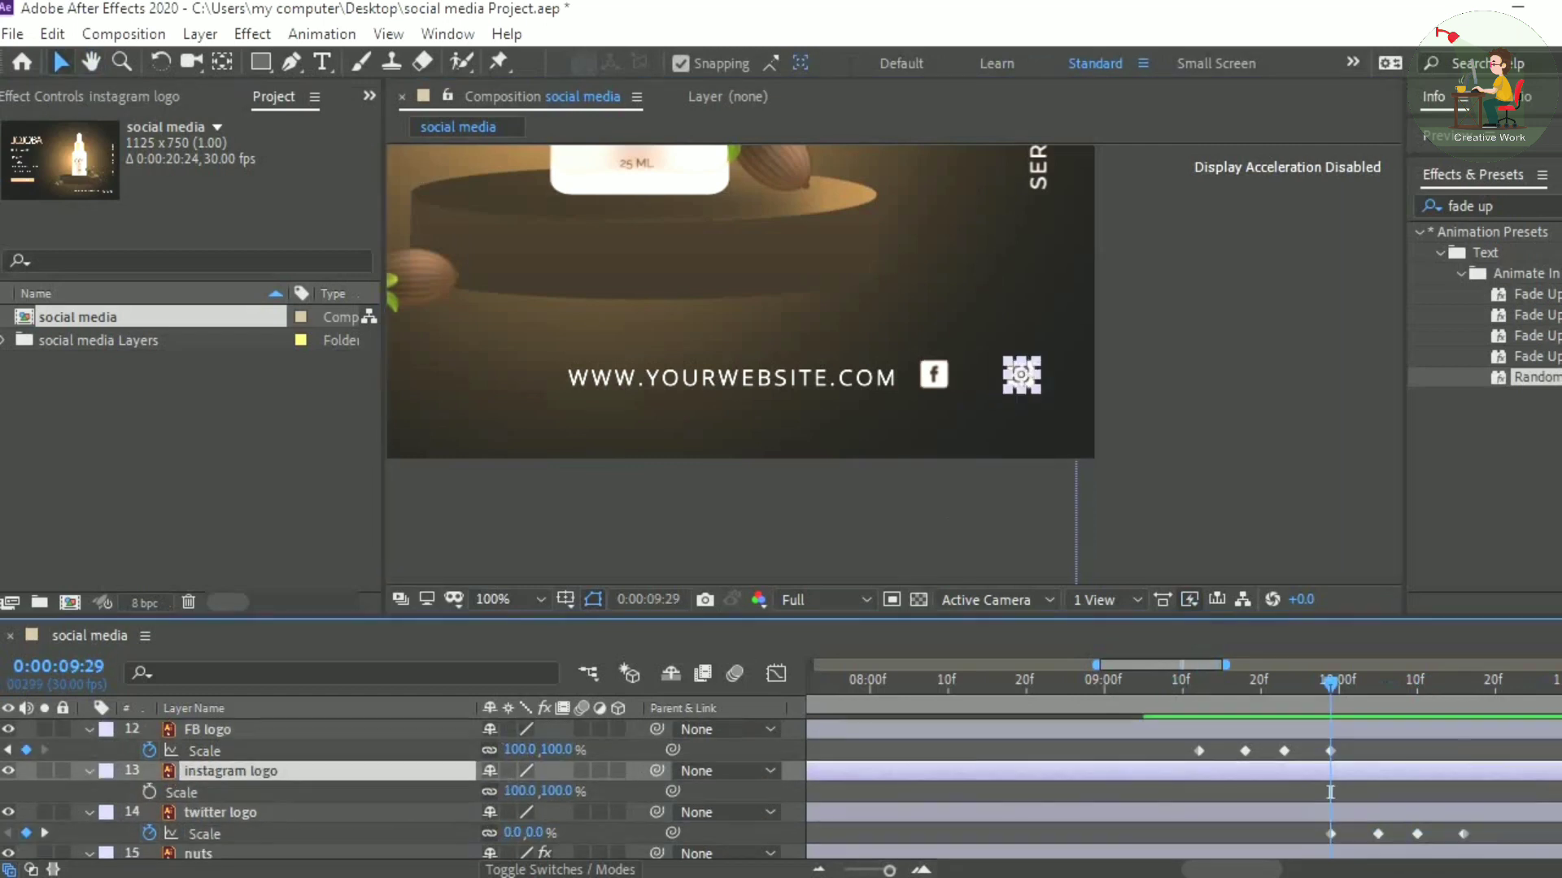
left_click(149, 791)
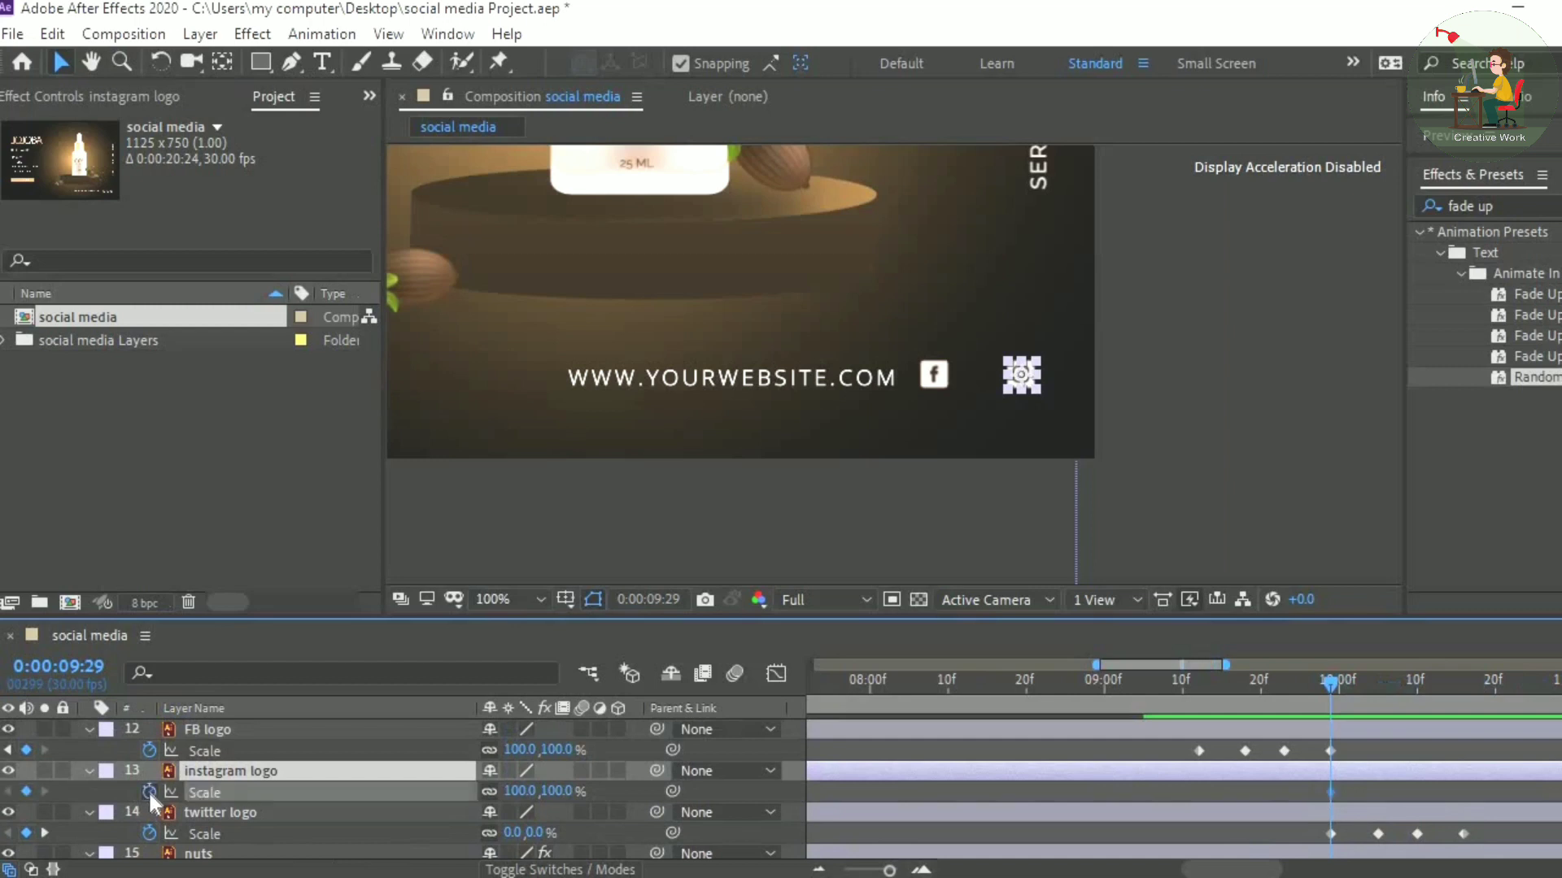
left_click(513, 793)
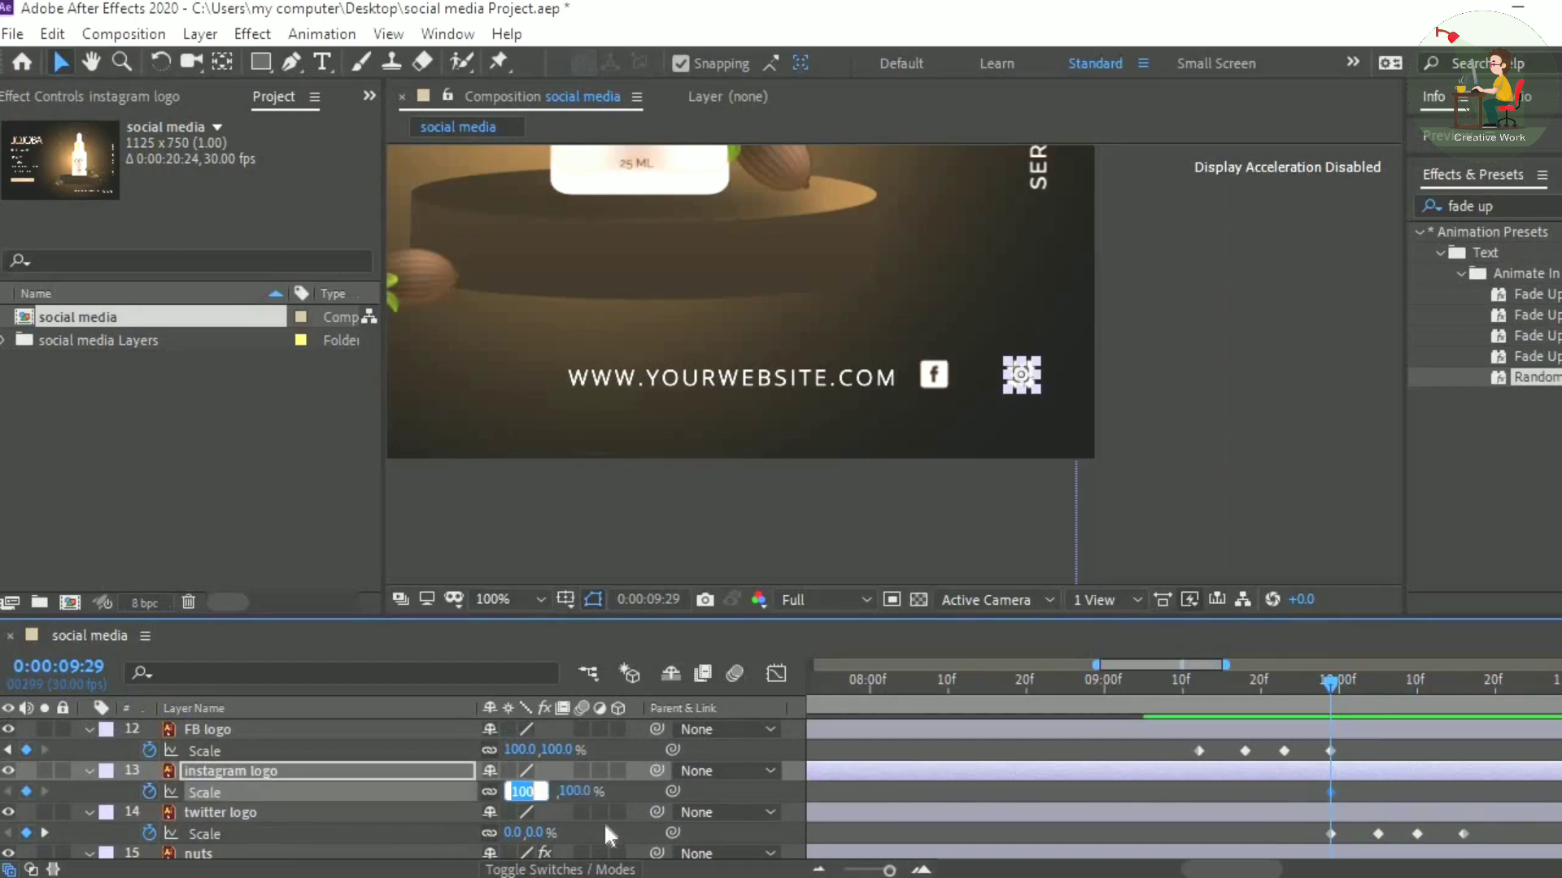
type("00")
key("Return")
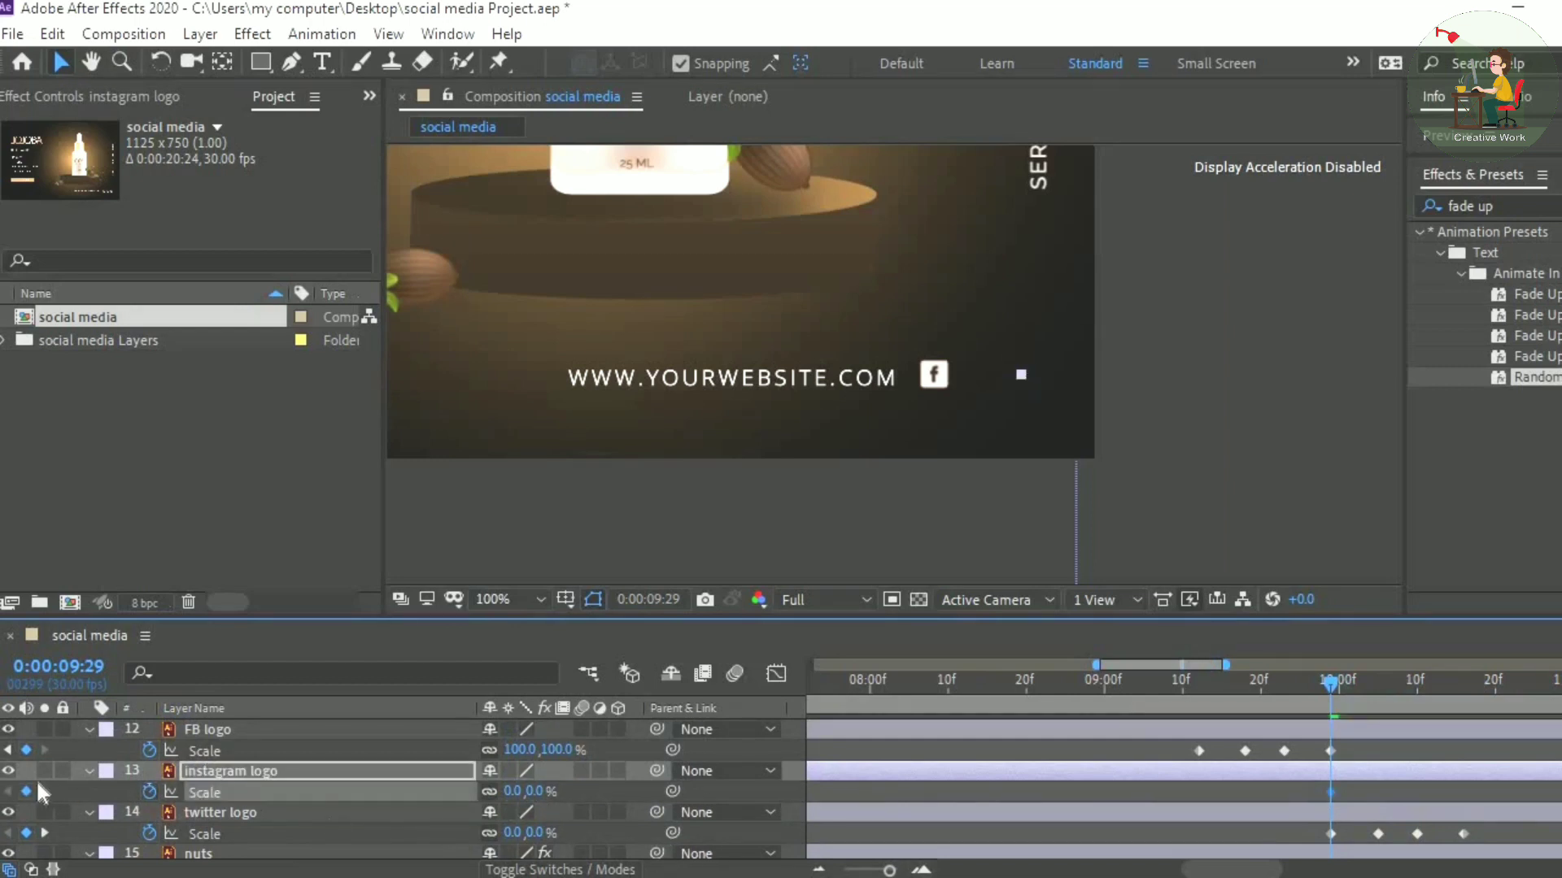
Step: Add Scale keyframes to the instagram logo of 100% at 0:00:10:05 and 80% at 0:00:10:10
left_click(45, 833)
left_click(516, 793)
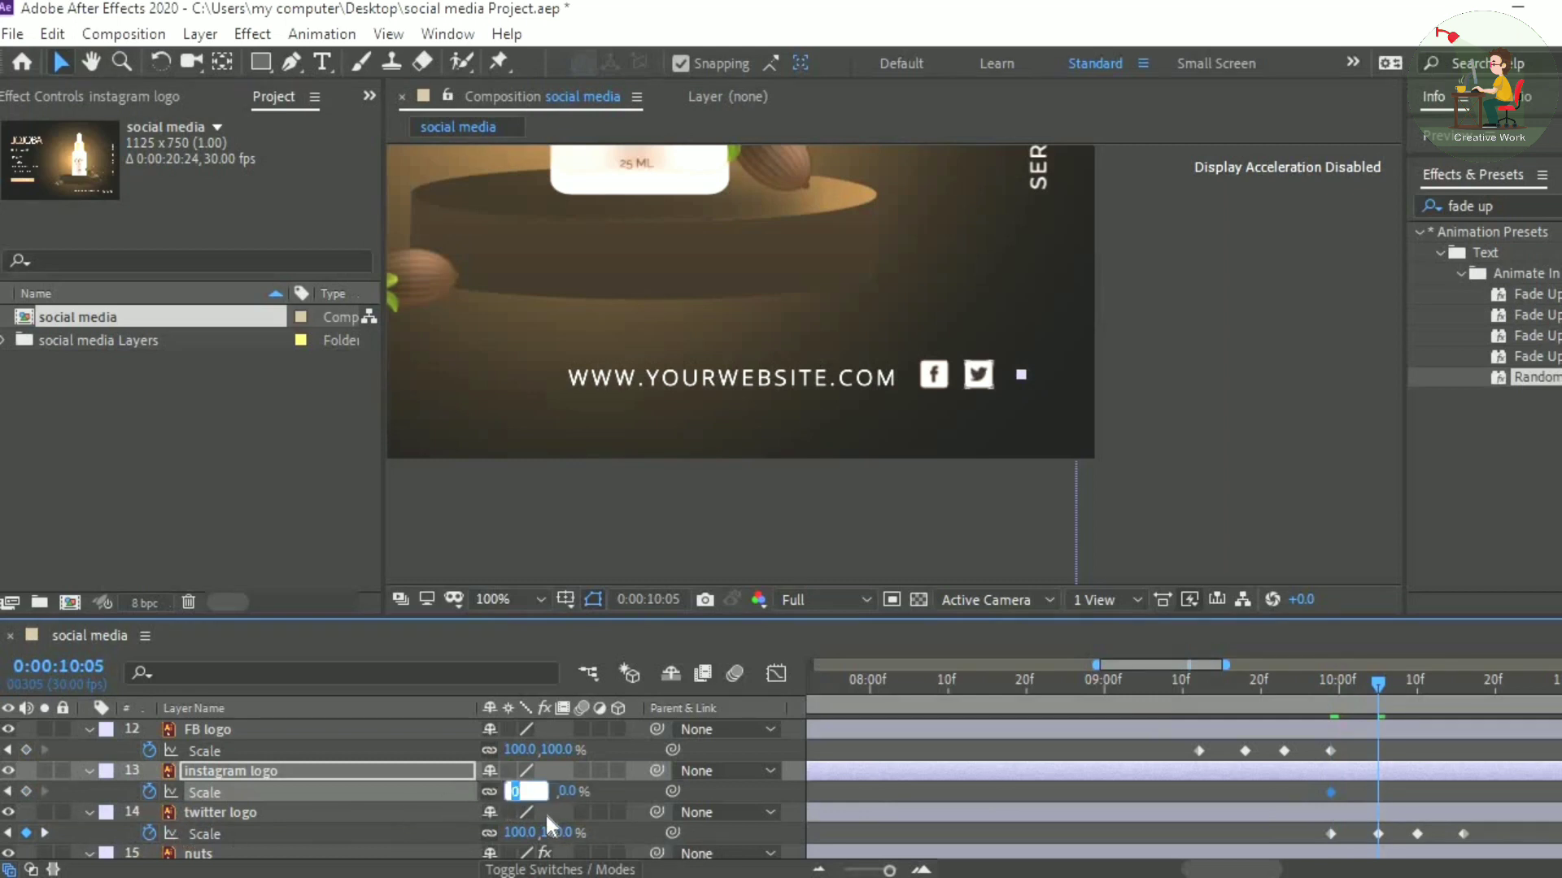
key("Return")
left_click(45, 833)
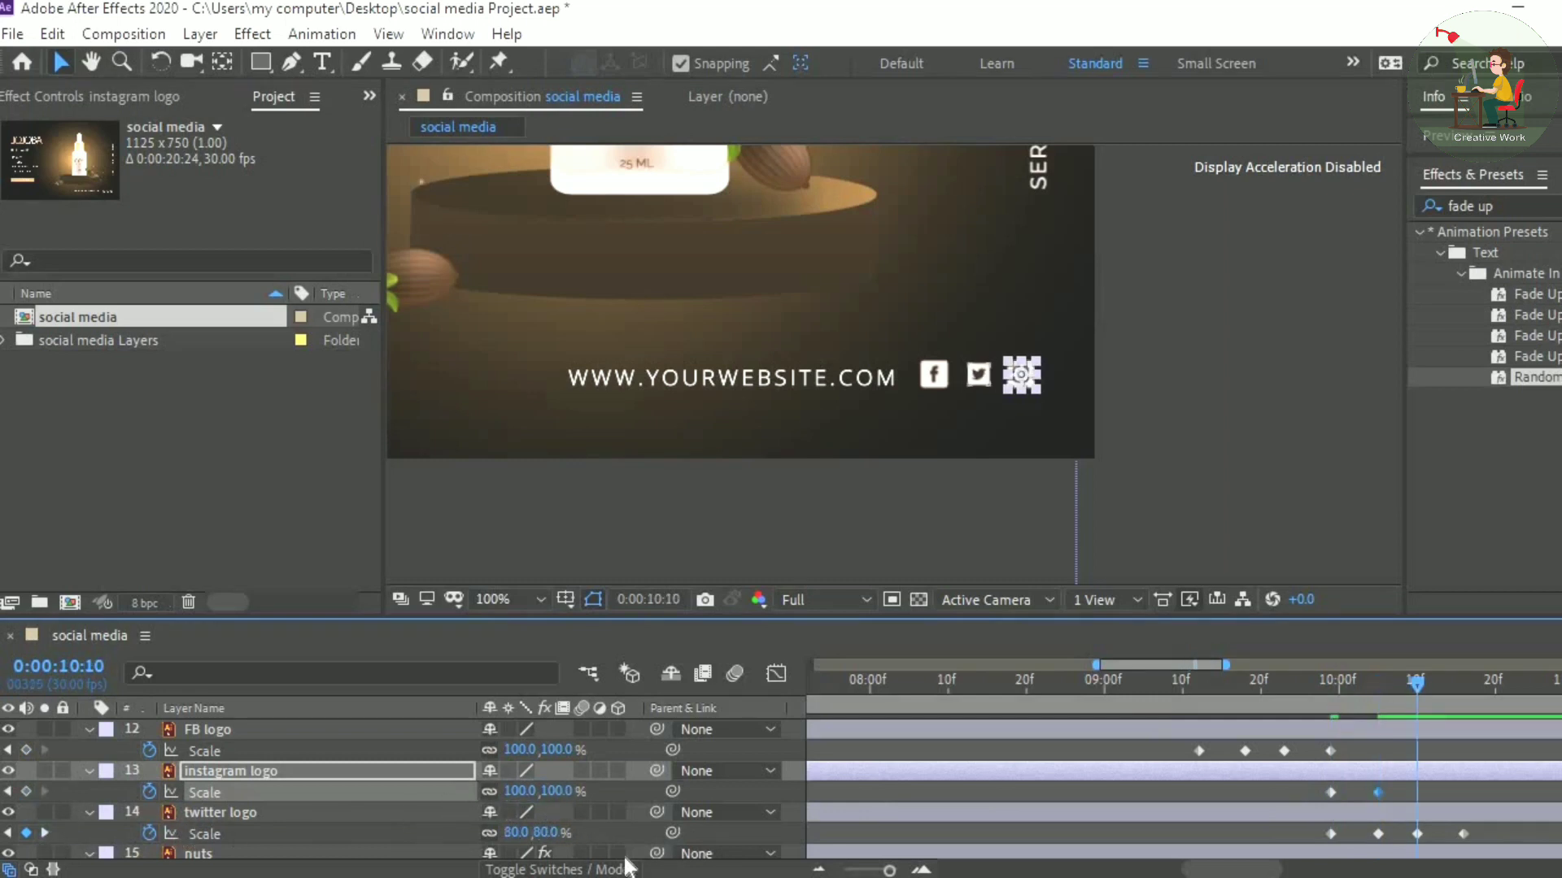
left_click(511, 791)
type("80")
key("Return")
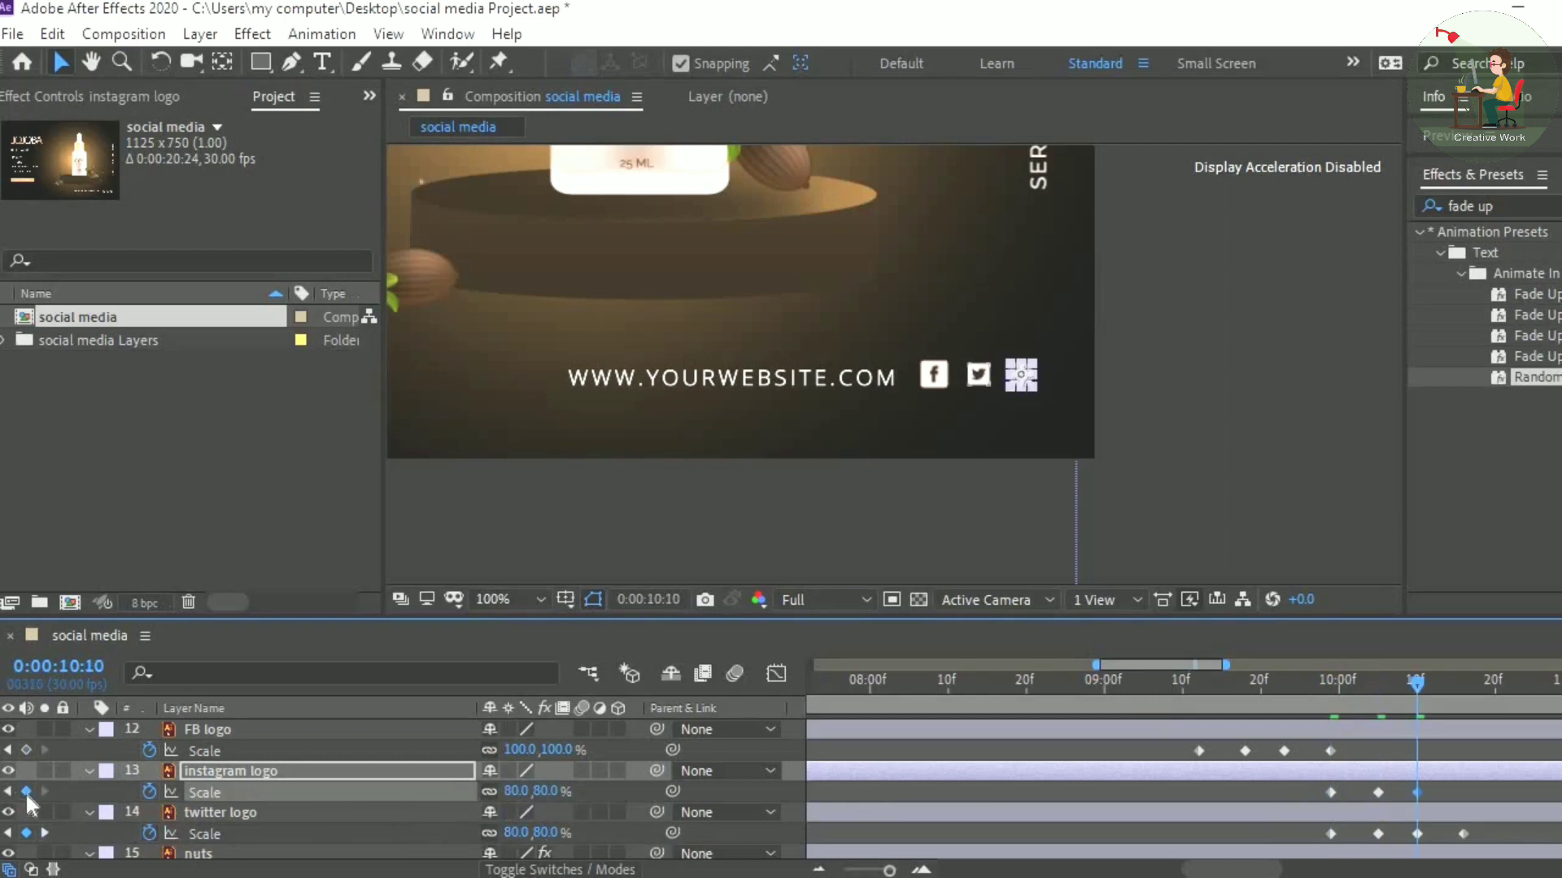
Step: Add a closing 100% Scale keyframe to the instagram logo at 0:00:10:16
left_click(45, 834)
left_click(518, 791)
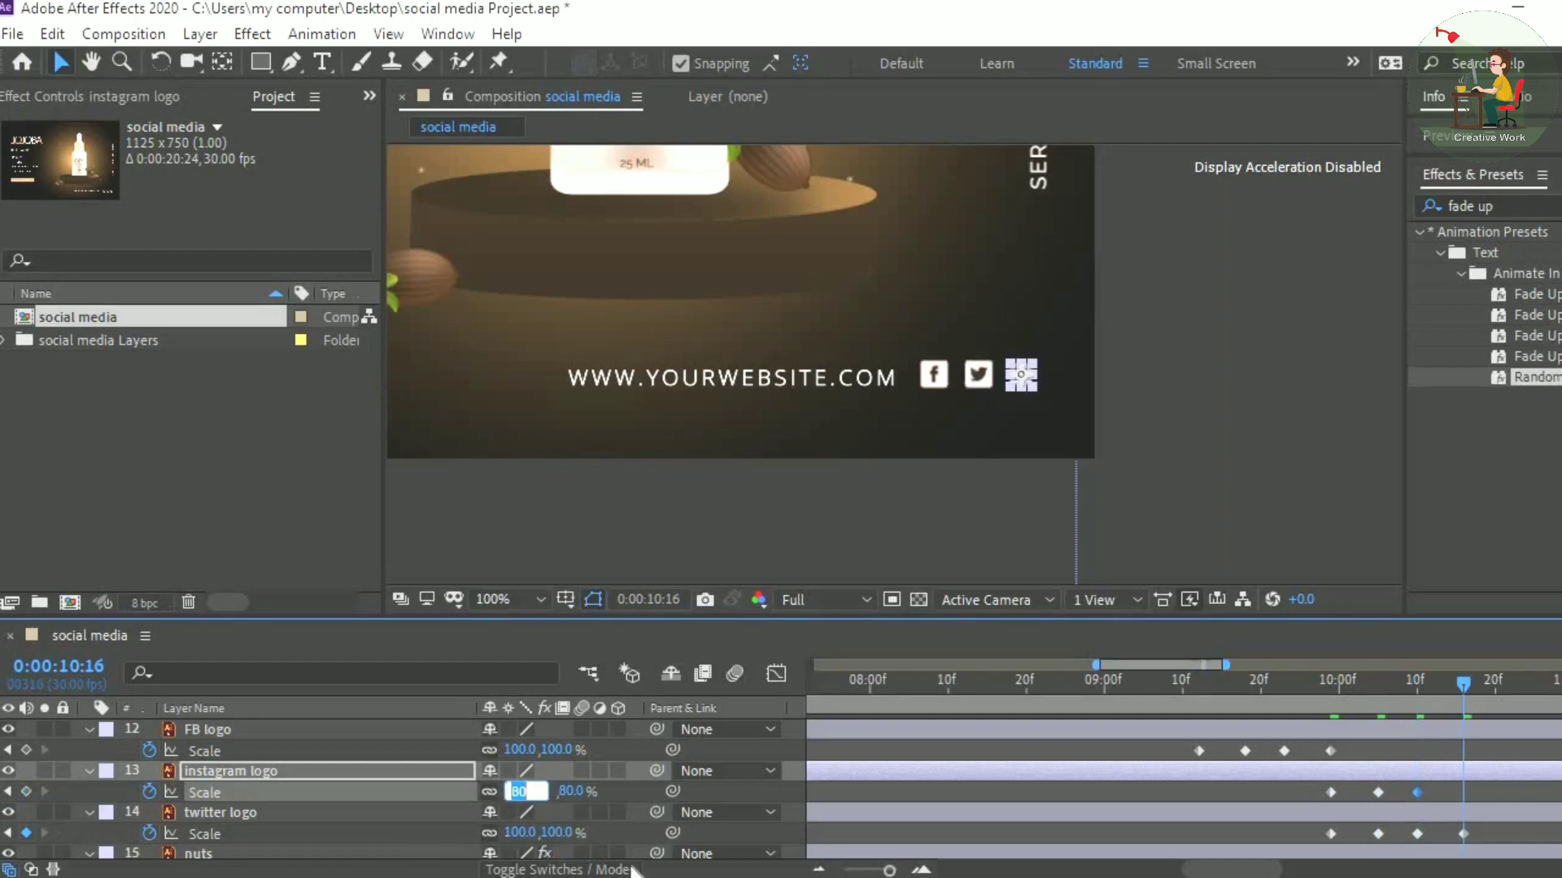
key("Return")
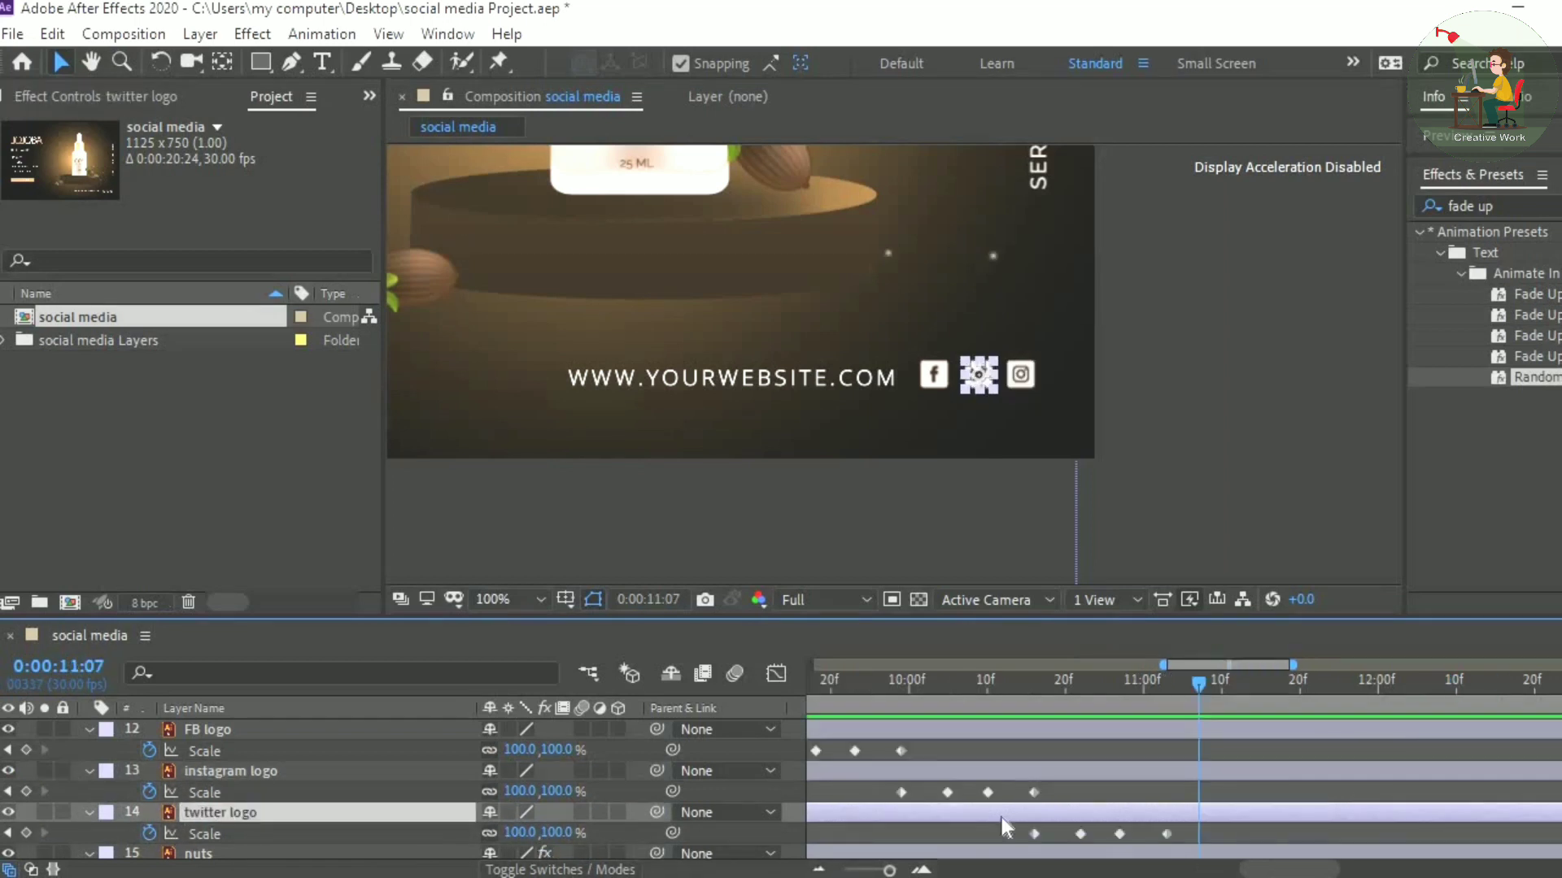
Step: Place the twitter logo layer above the instagram logo and retime their Scale keyframes to start at 0:00:09:29 and 0:00:10:16 respectively
key("ctrl+]")
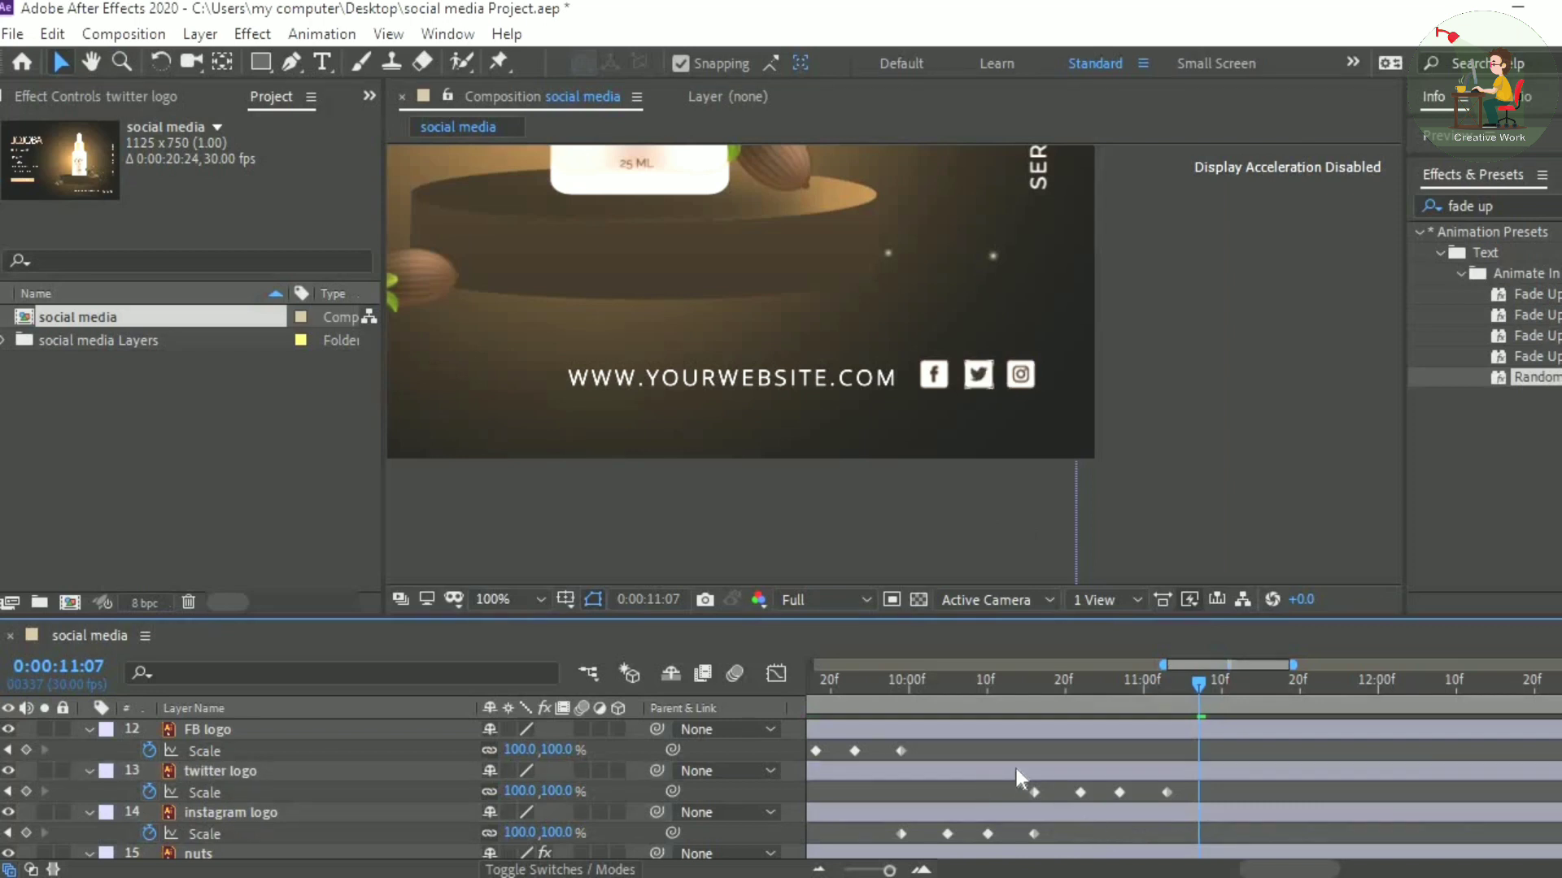
left_click_drag(1018, 771, 1169, 800)
left_click_drag(1046, 811, 1168, 833)
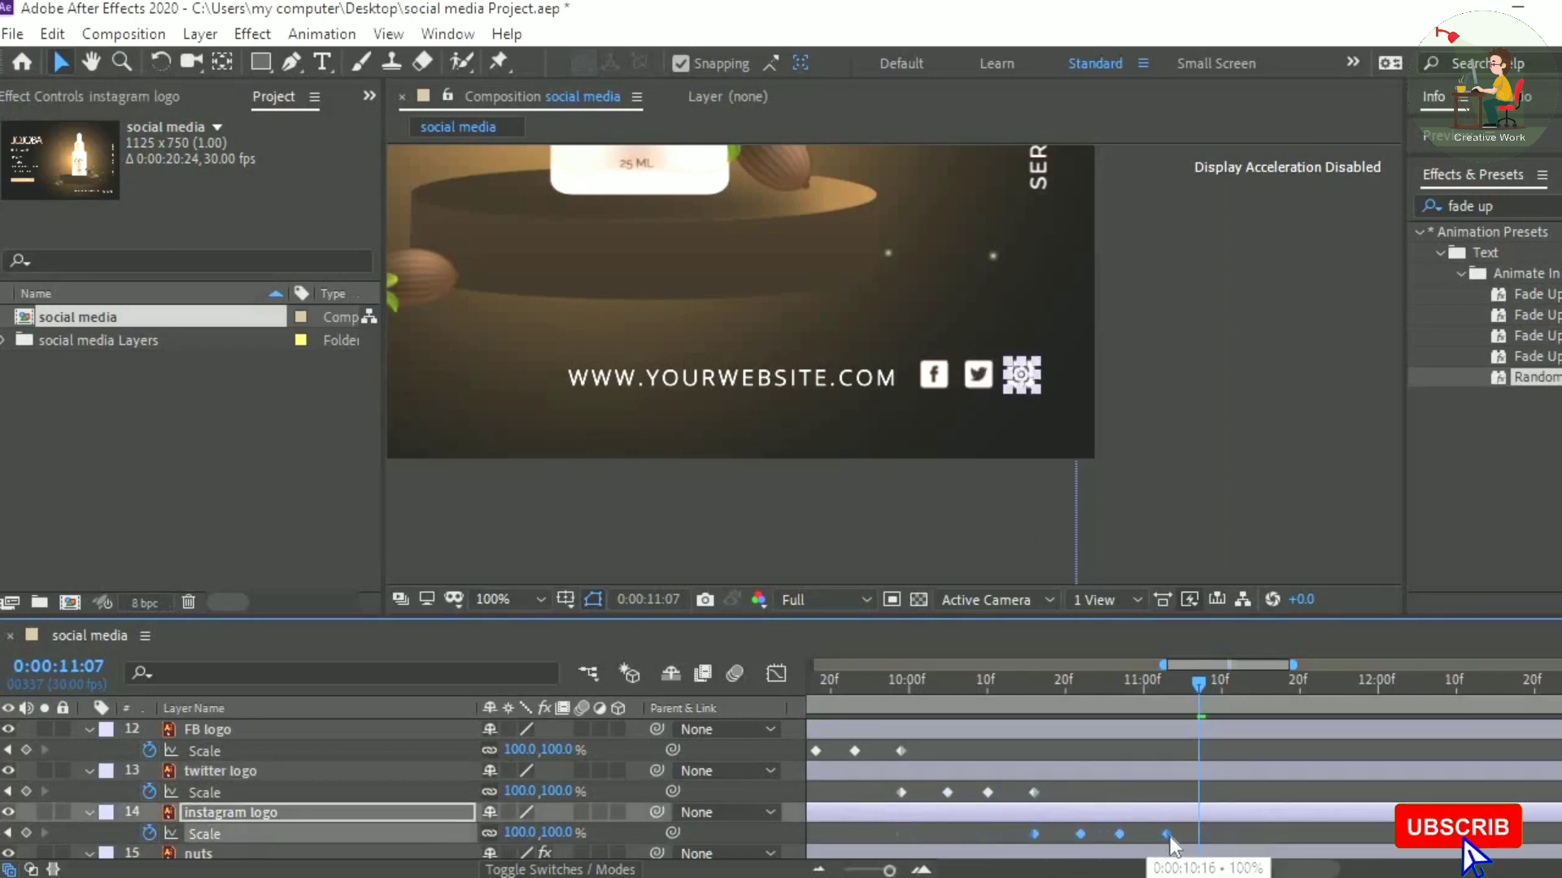
left_click_drag(1197, 684, 1017, 739)
key("space")
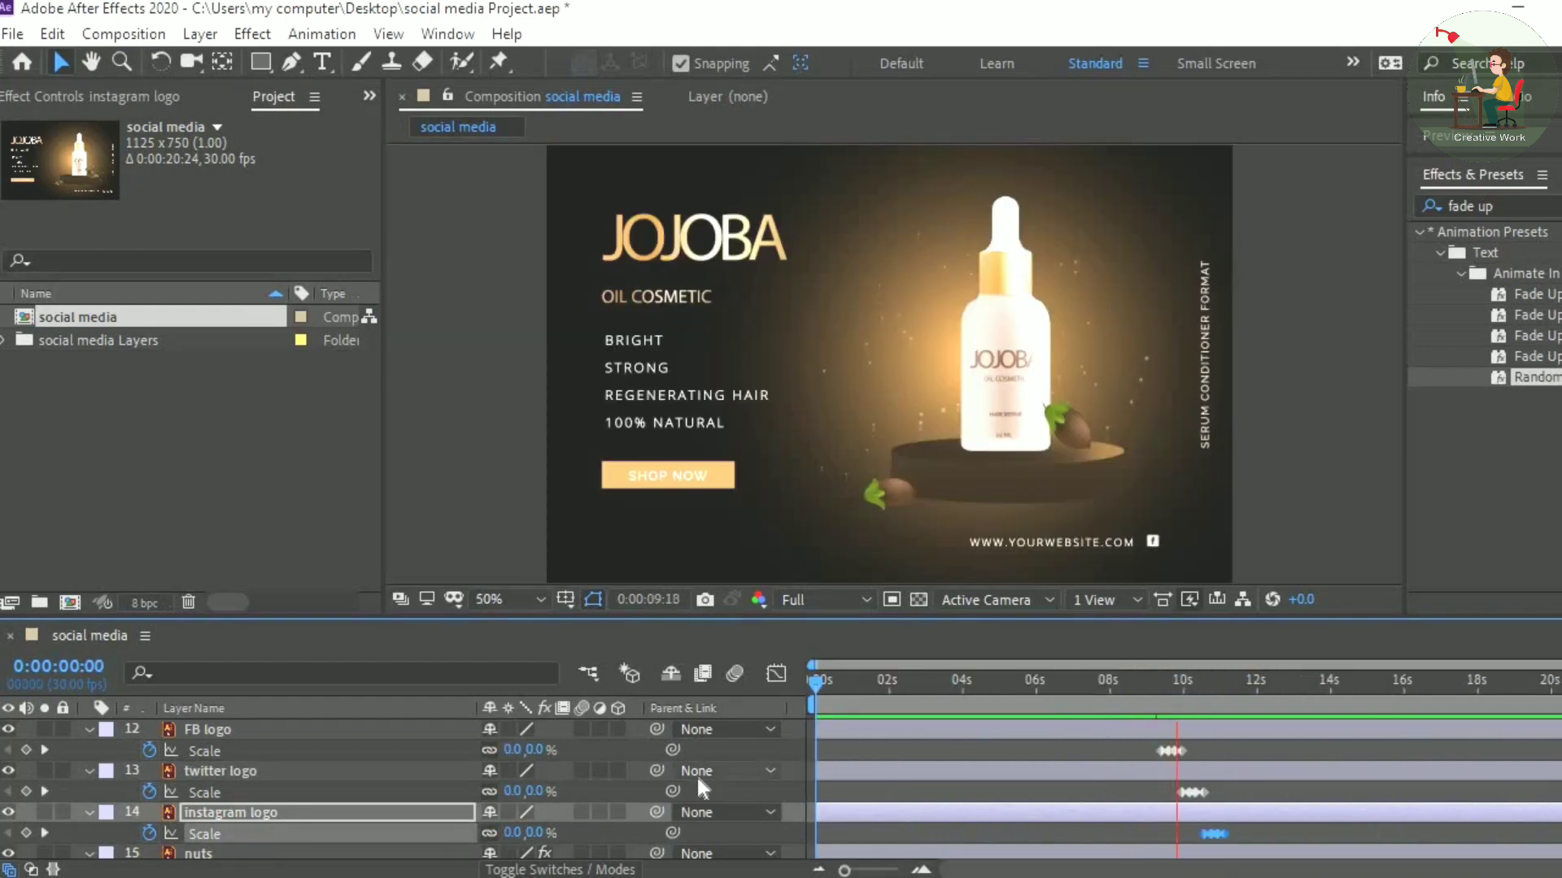
Step: Apply Easy Ease to all Scale keyframes of the FB, twitter and instagram logos
left_click_drag(1251, 750, 1124, 846)
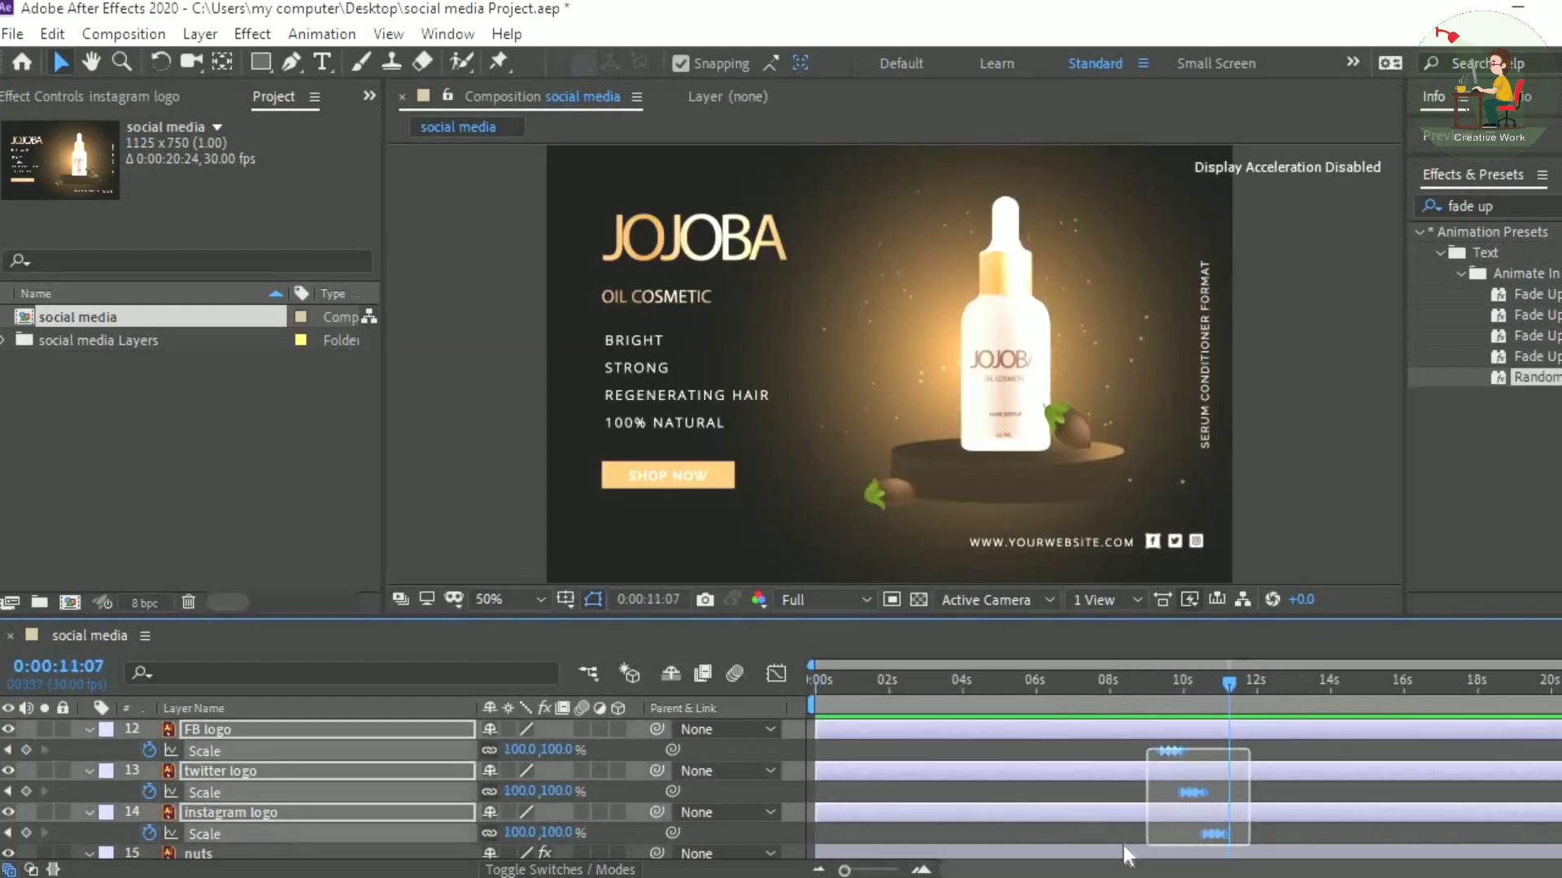
right_click(1205, 834)
mouse_move(1241, 816)
left_click(916, 663)
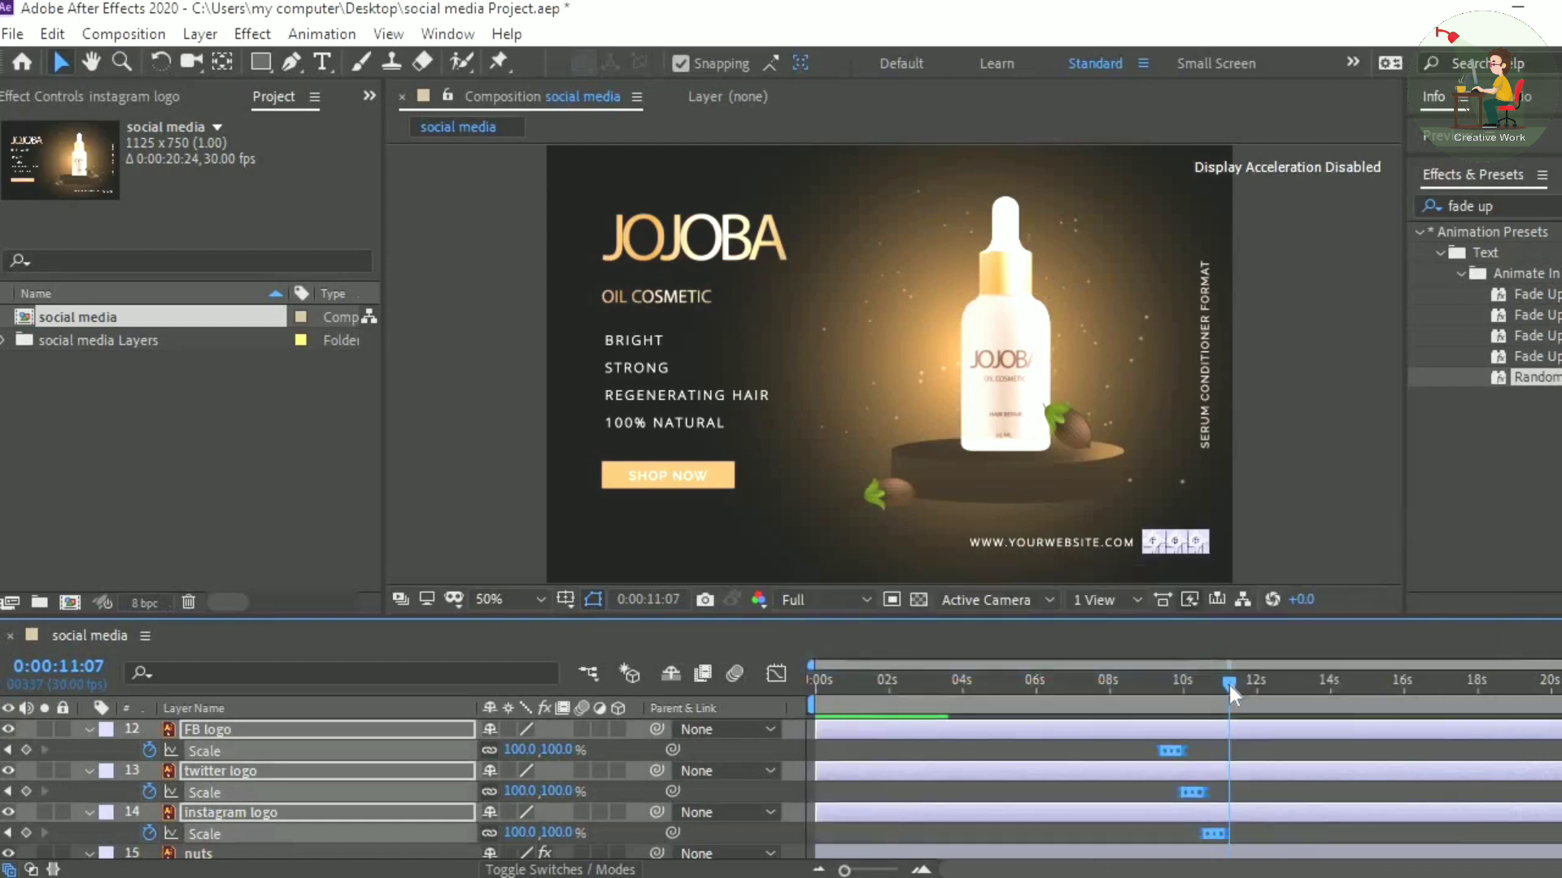